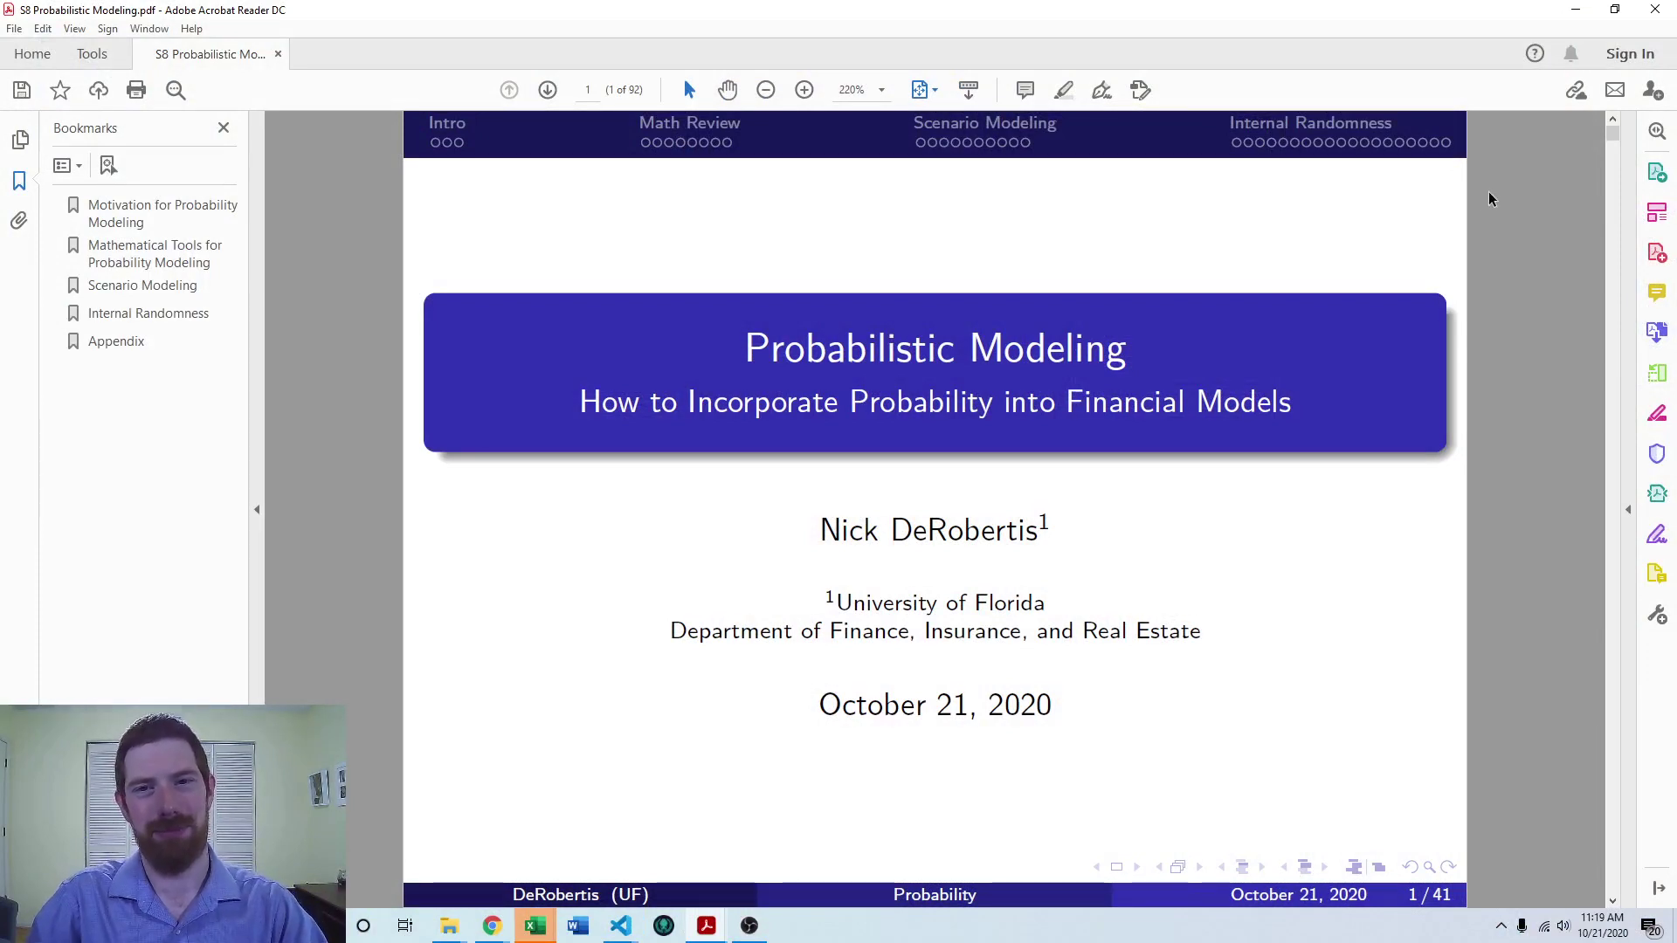
Jump from the title slide to slide 35, Internal Randomness with Discrete Variables
click(1377, 144)
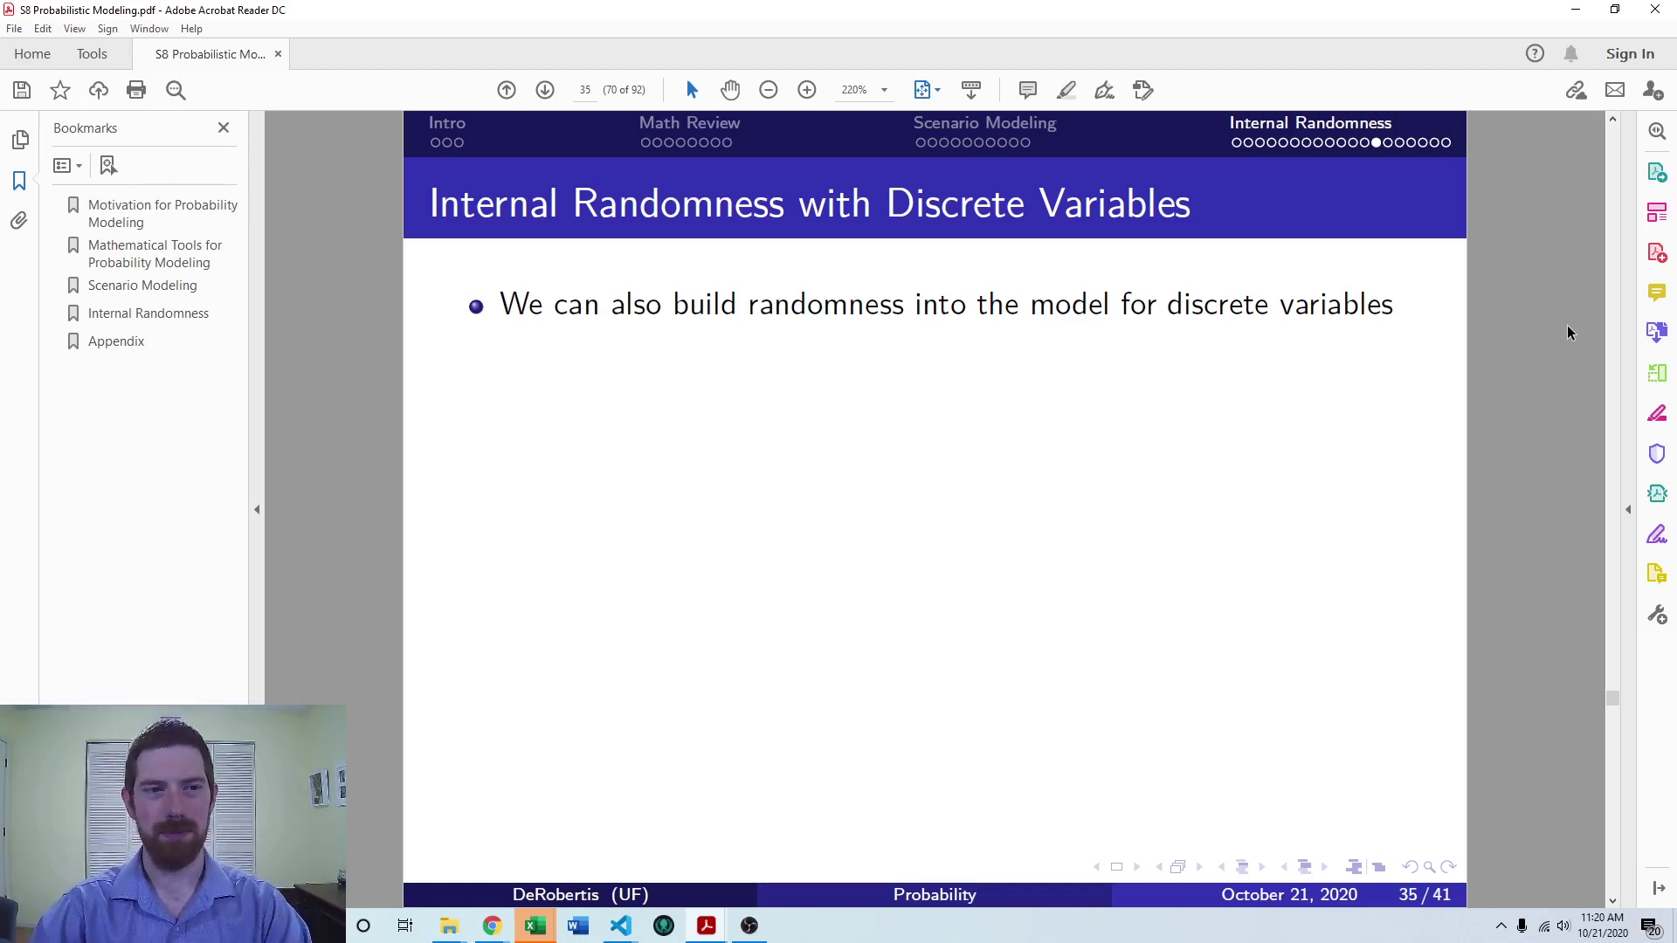
Step back and return, then reveal the probability-table and cumulative-sum bullets on slide 35
key(Left)
key(Left)
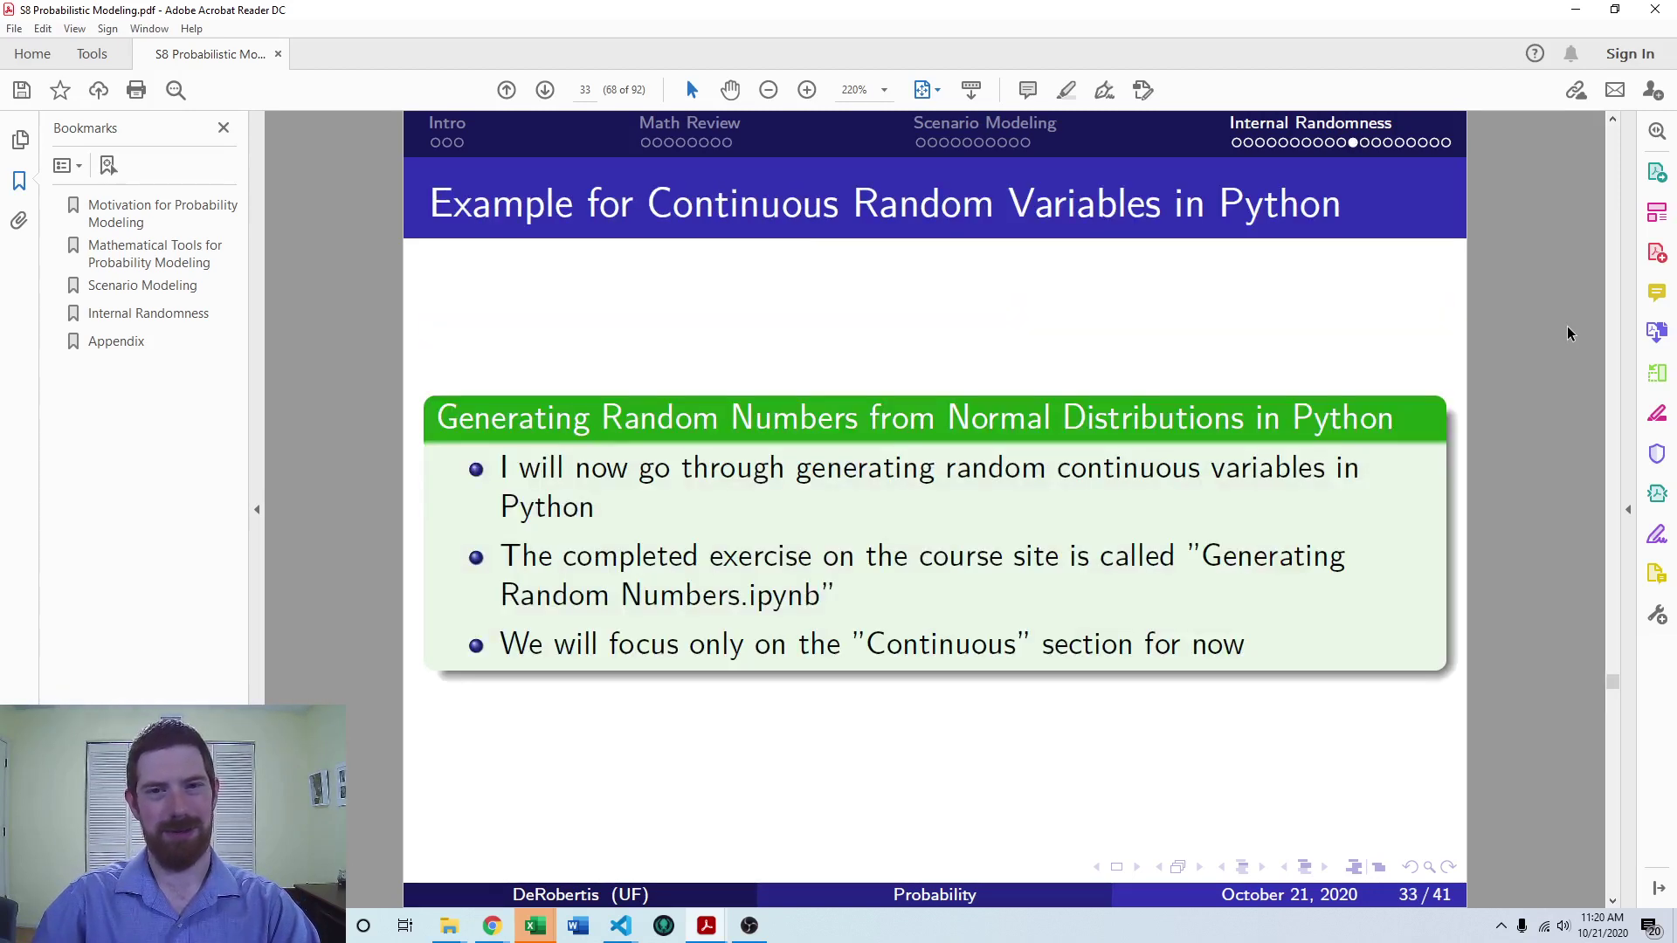
key(Right)
key(Right)
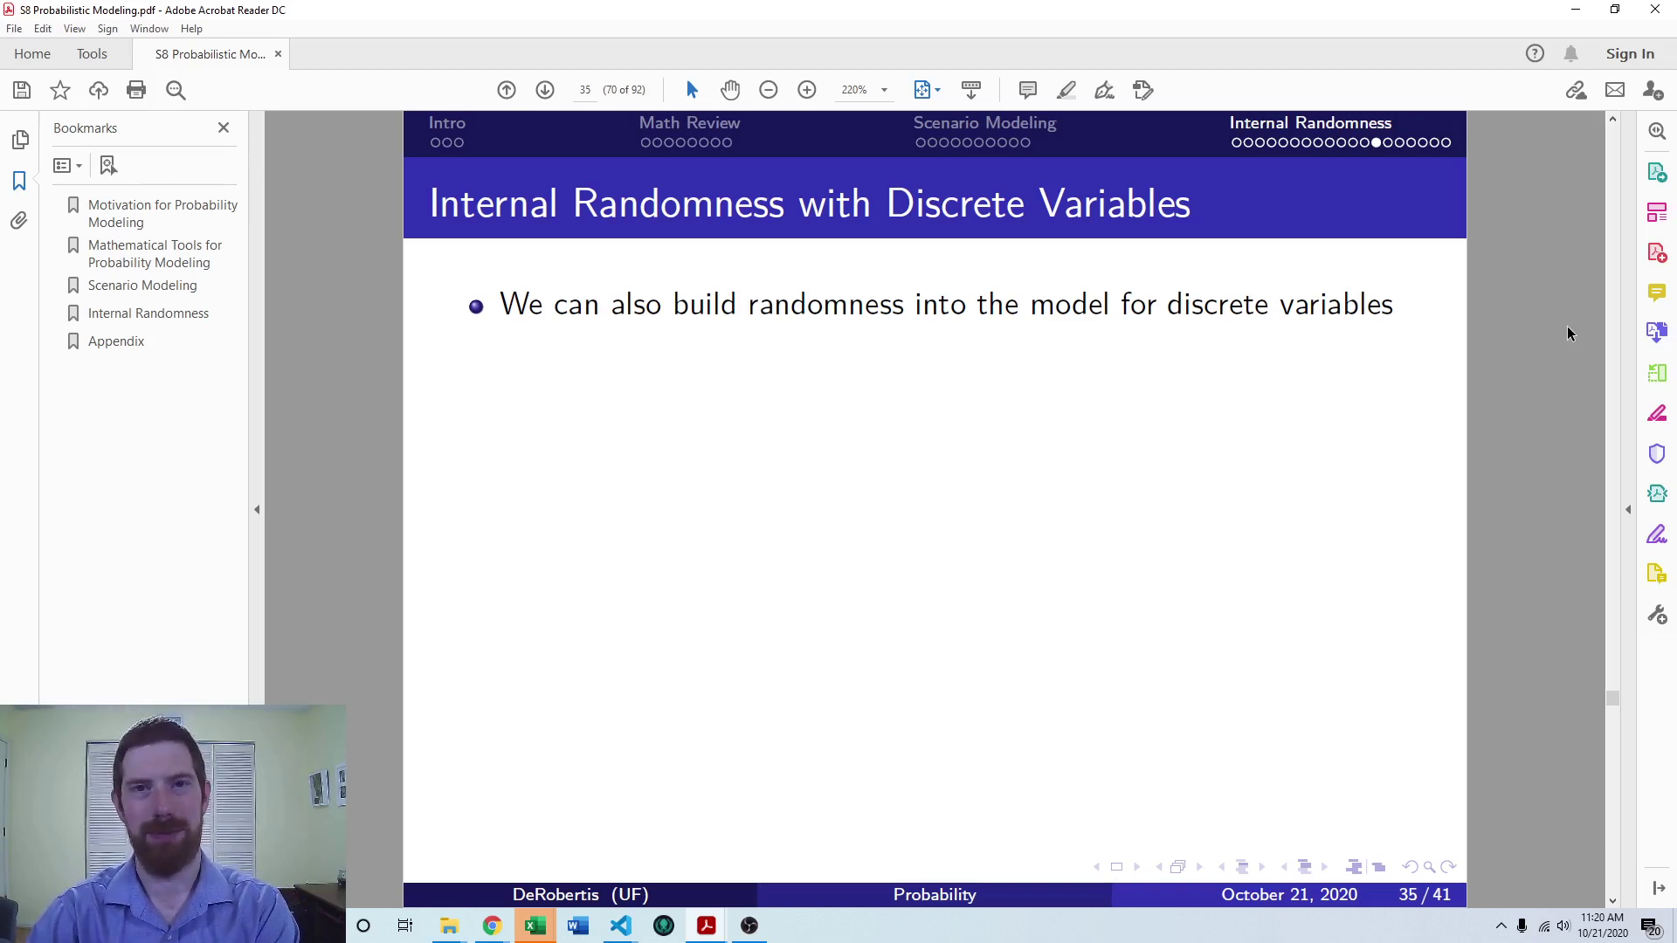
key(Right)
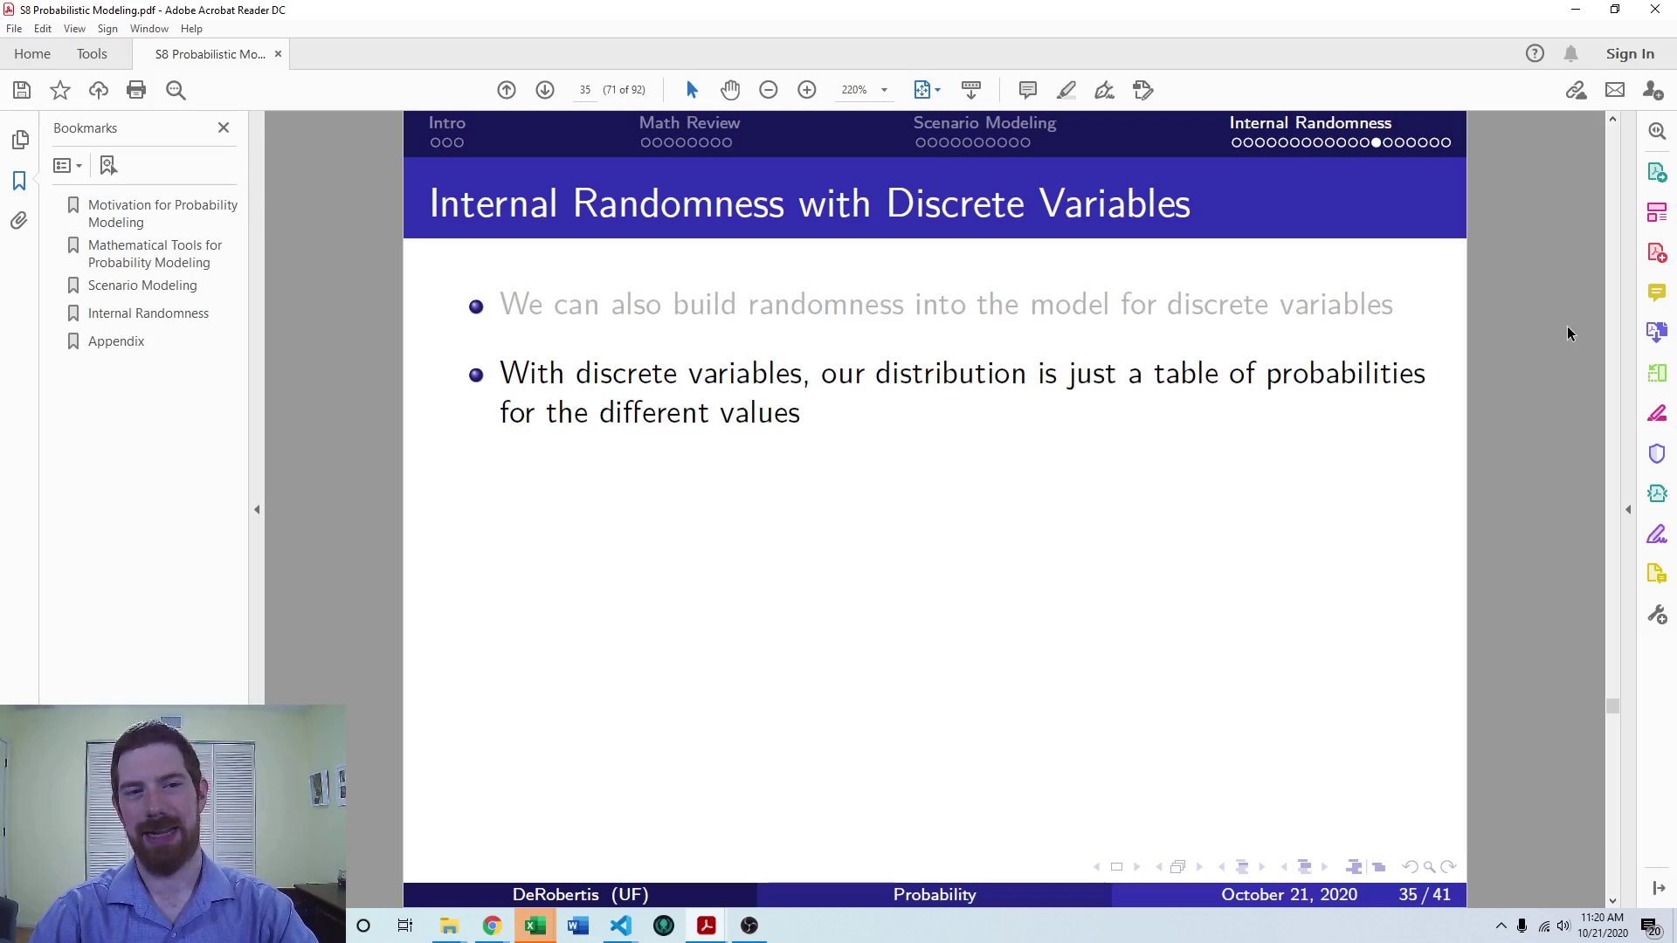
key(Right)
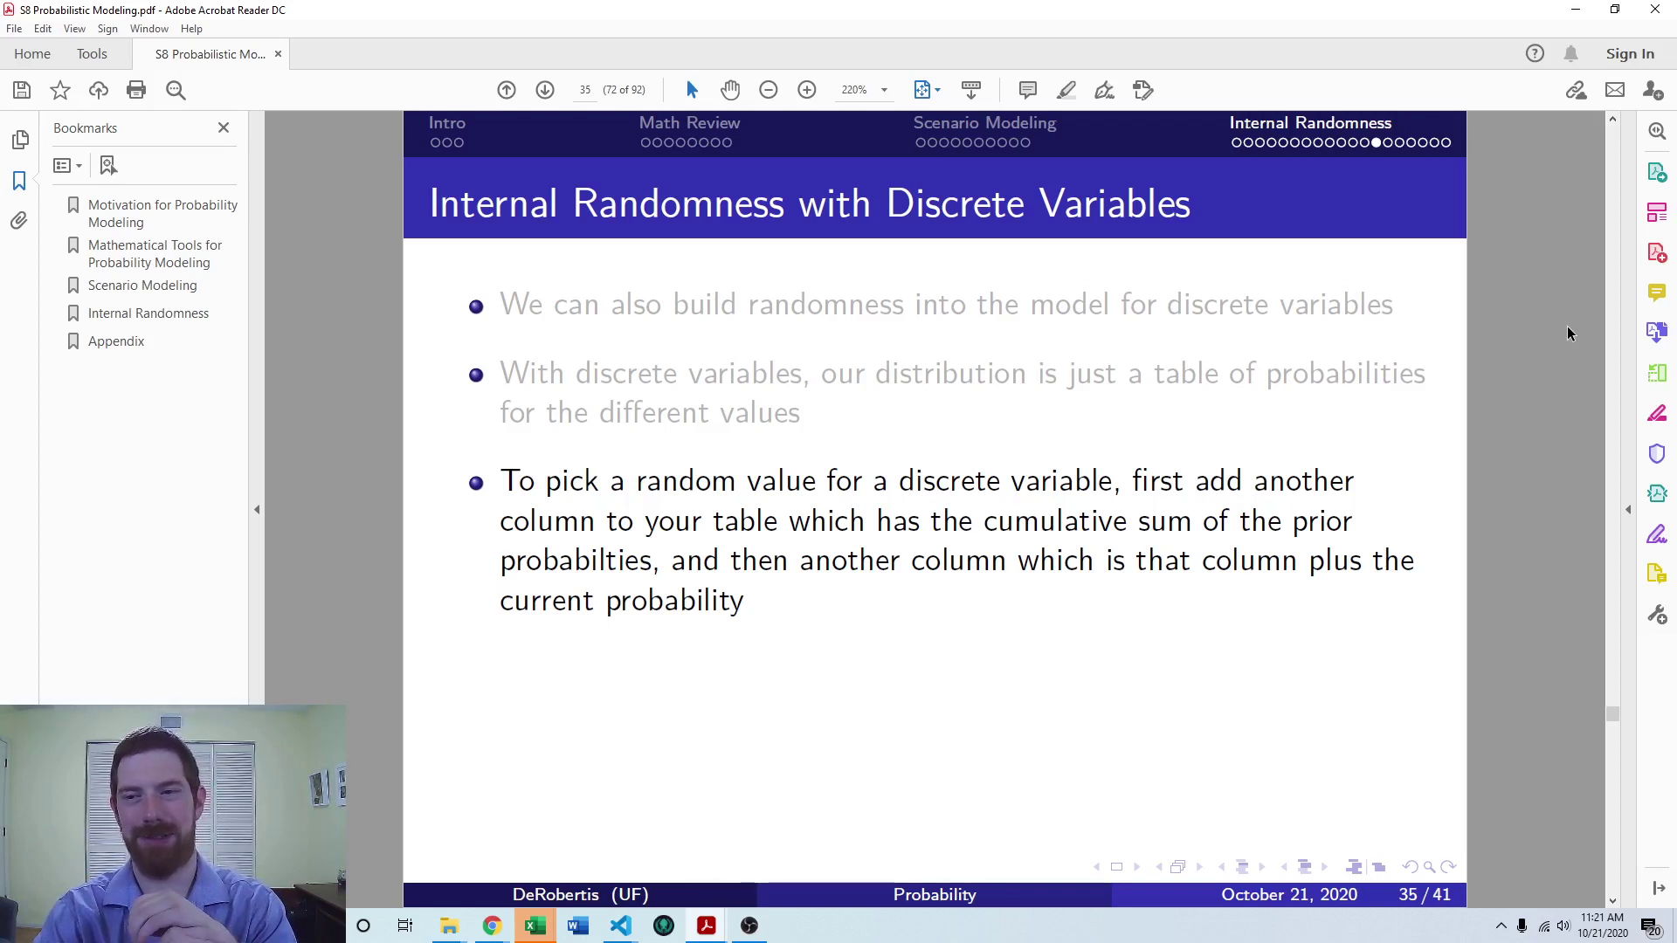
Reveal the uniform-random-number and matching-case bullets, then advance to the Interest Rate Scenarios slide
key(Right)
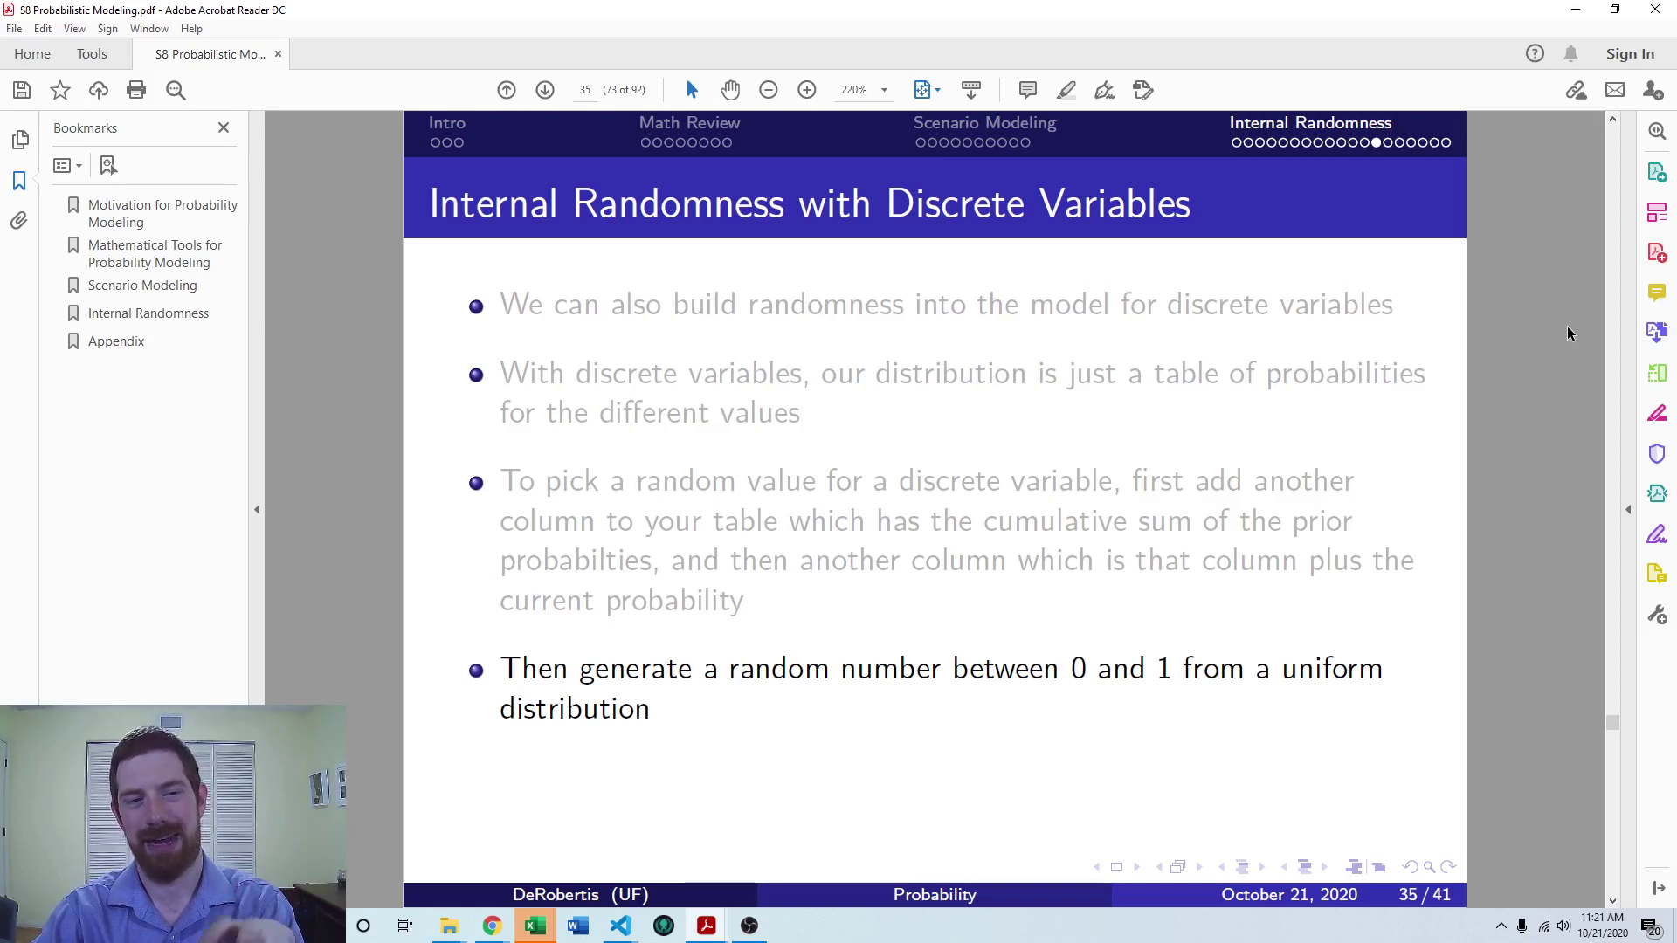
key(Right)
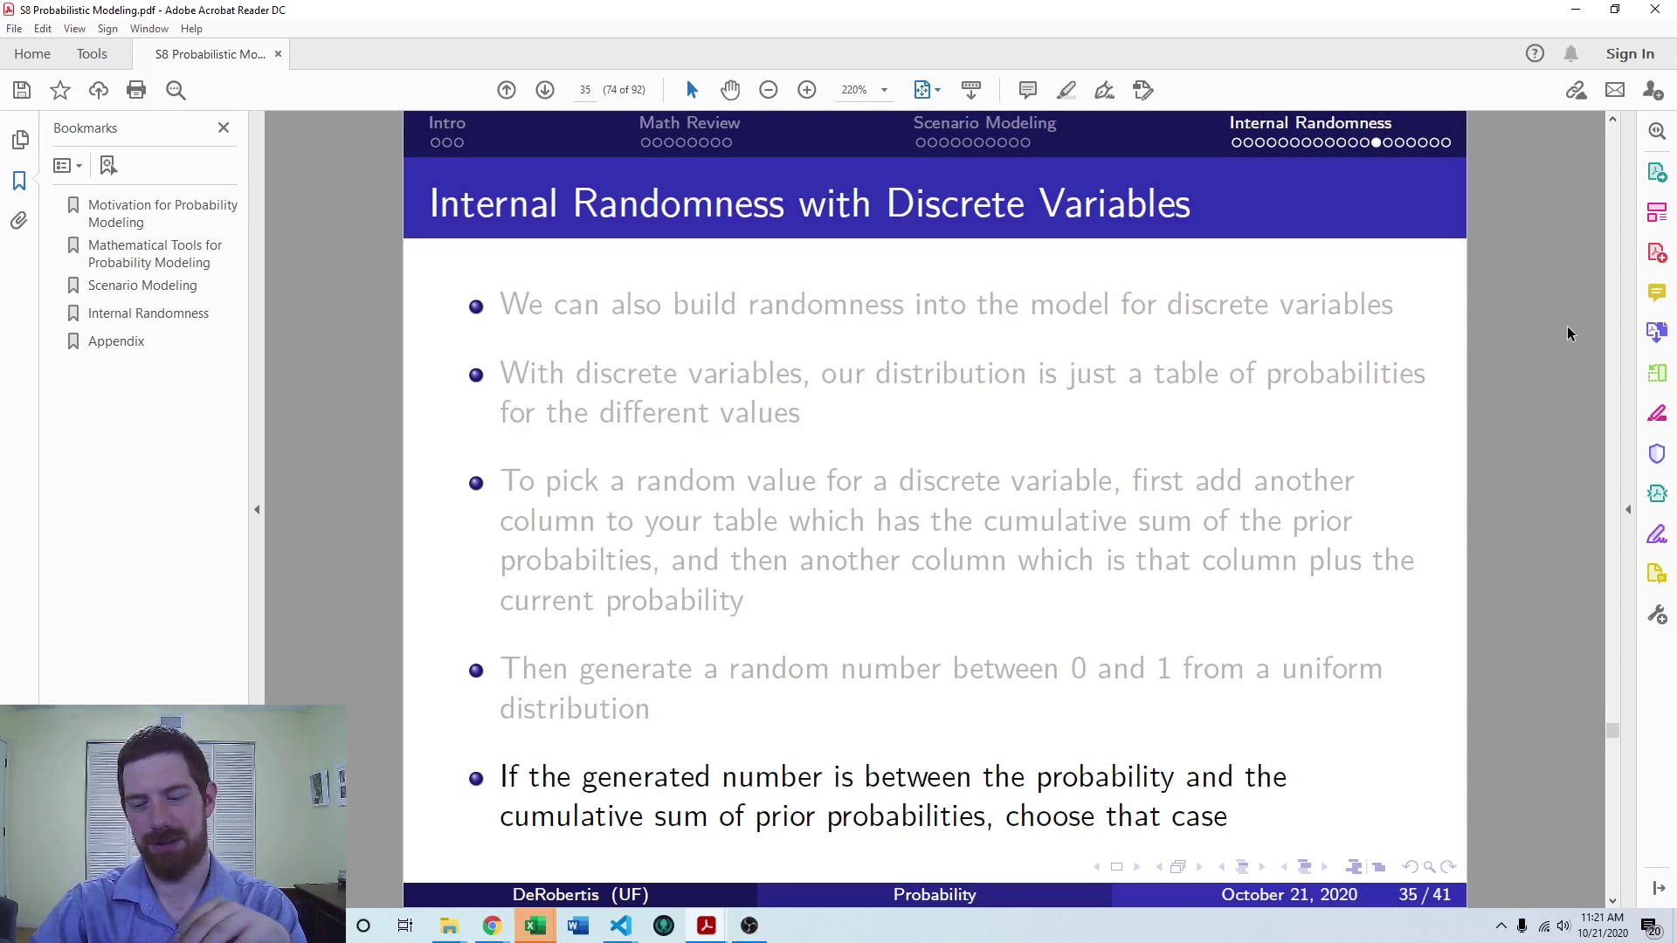
key(Right)
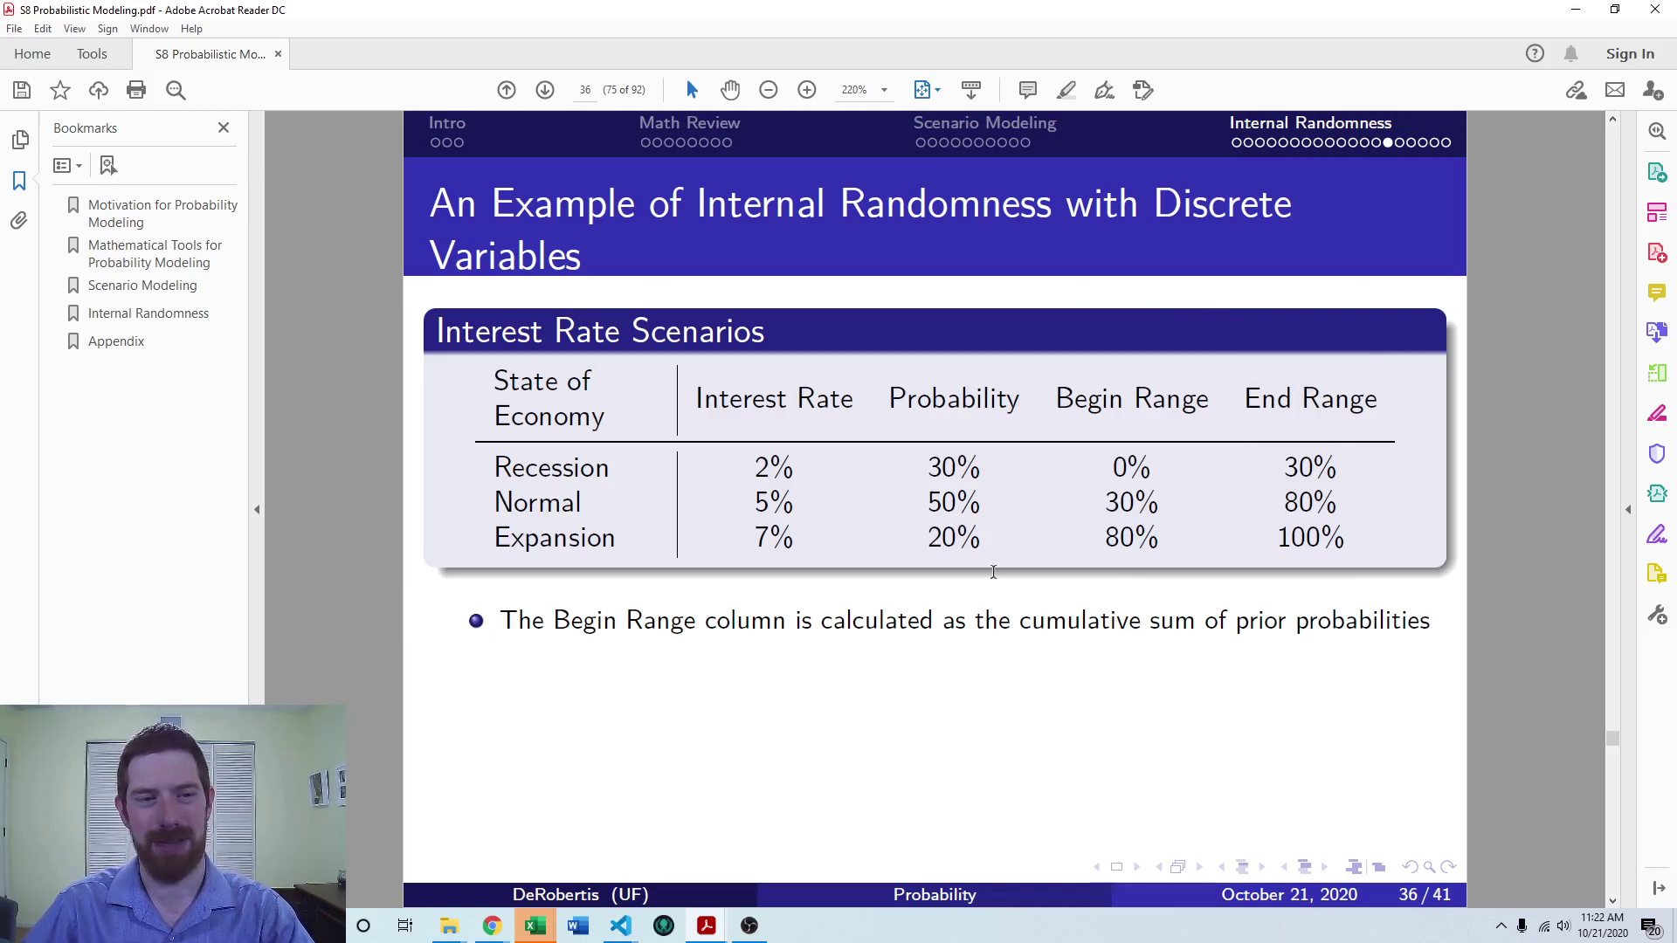
Reveal the Interest Rate Scenarios bullet with the 0.15, 0.45 and 0.94 examples
scroll(1361, 703, down, 1)
scroll(1358, 699, down, 1)
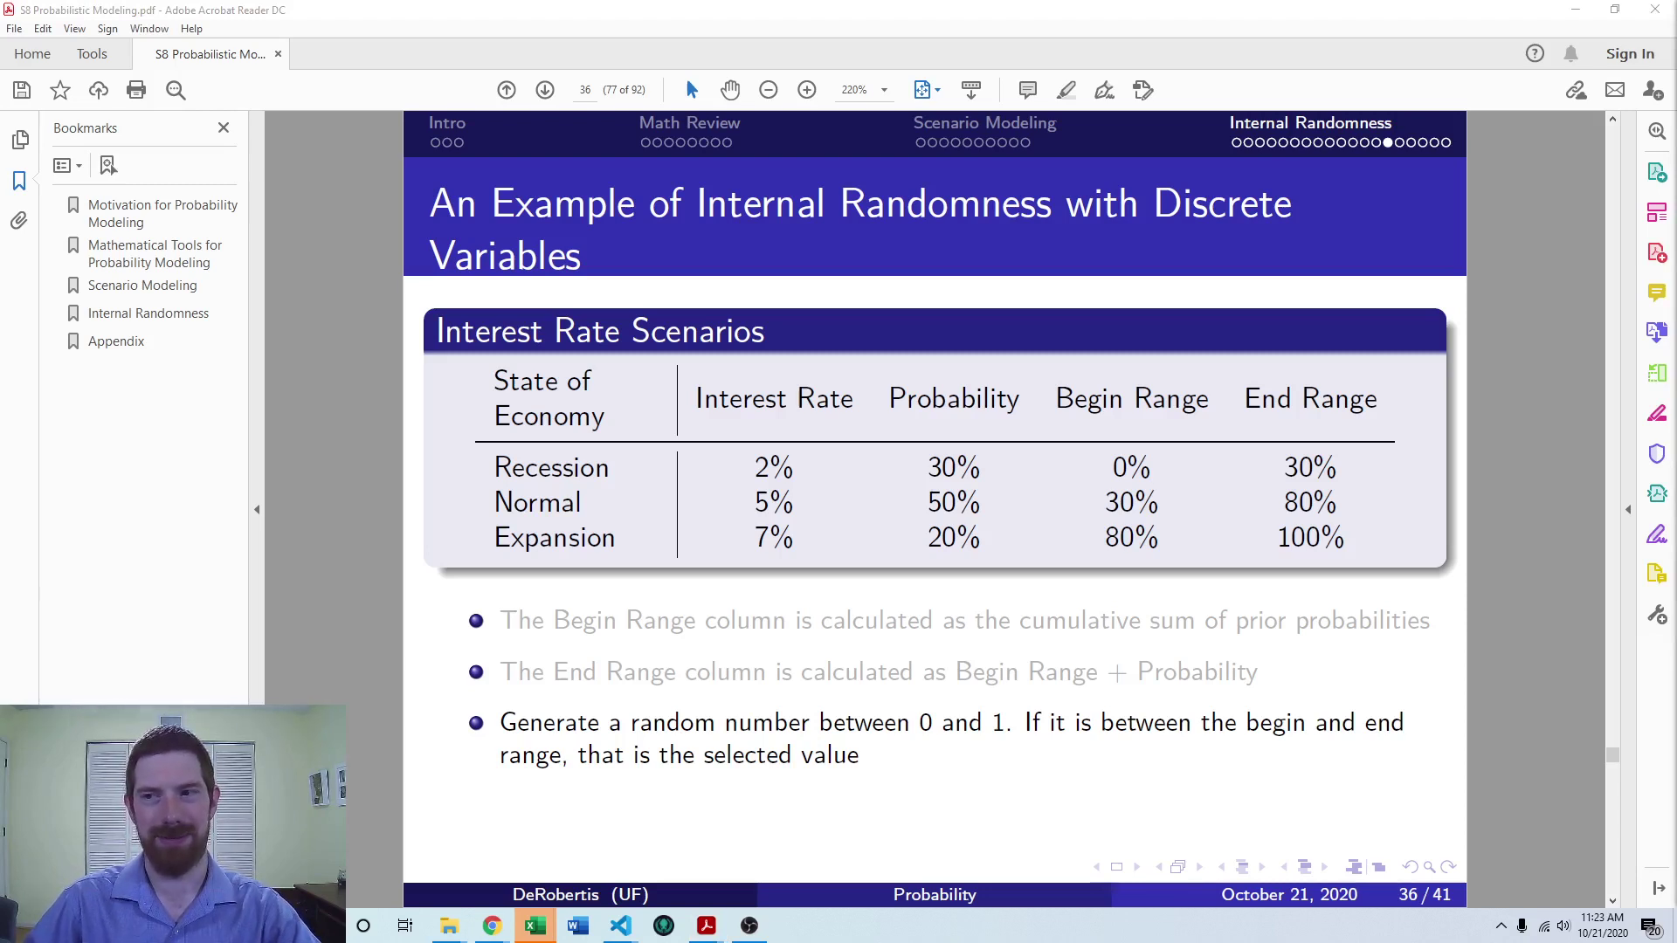
click(1599, 617)
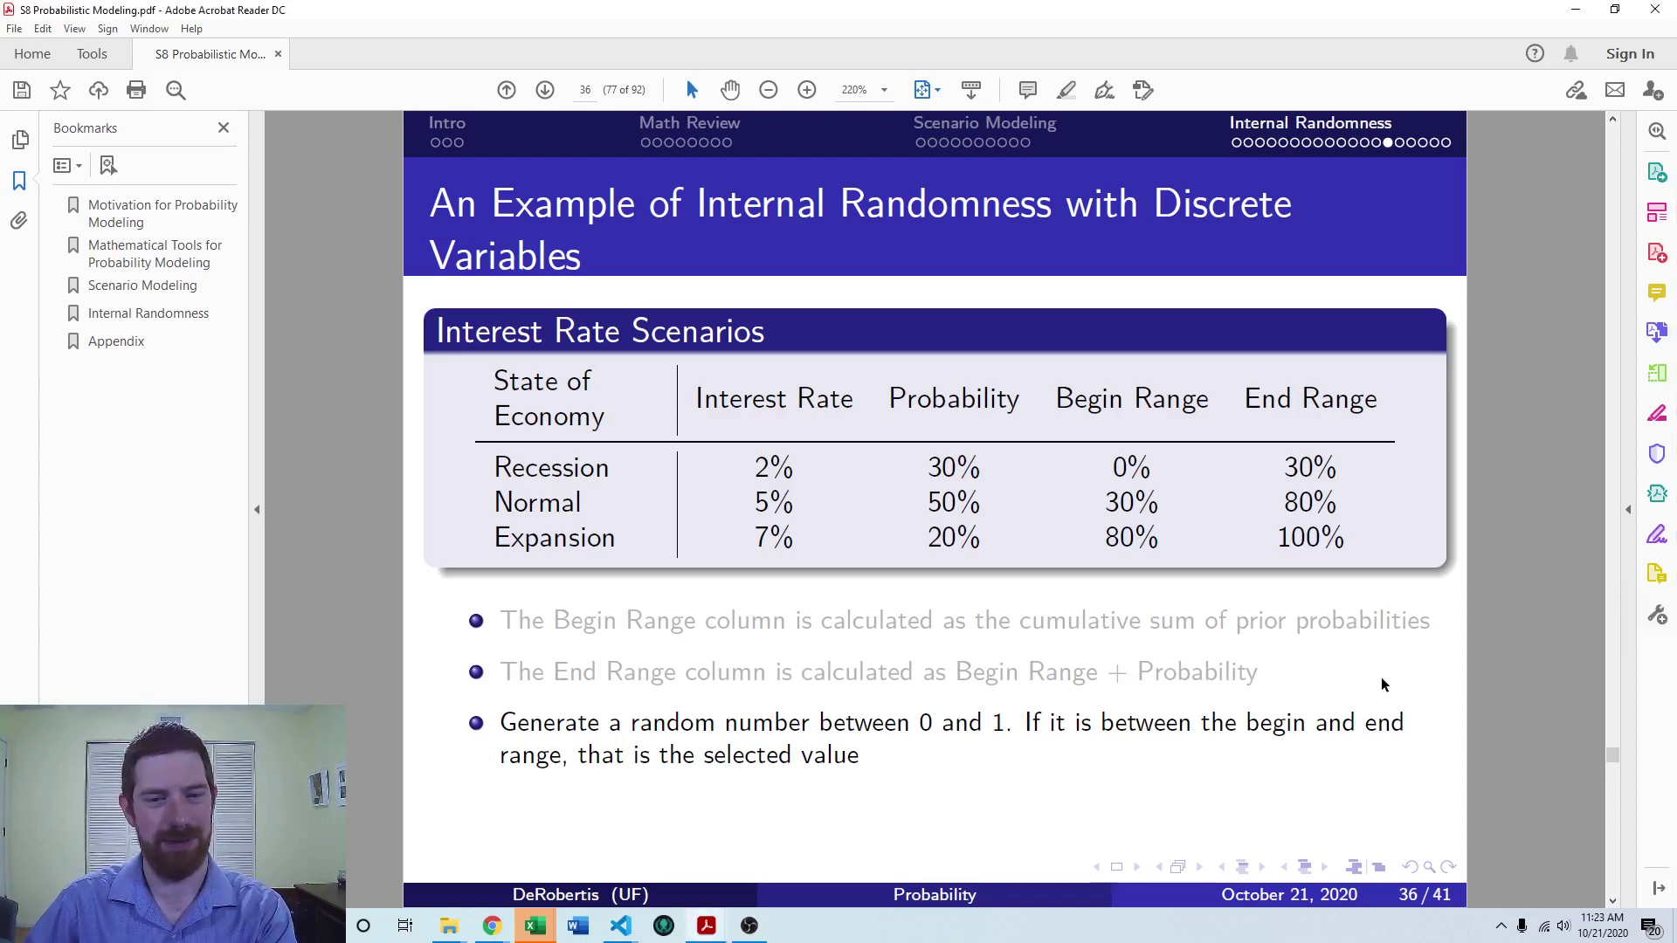
key(Right)
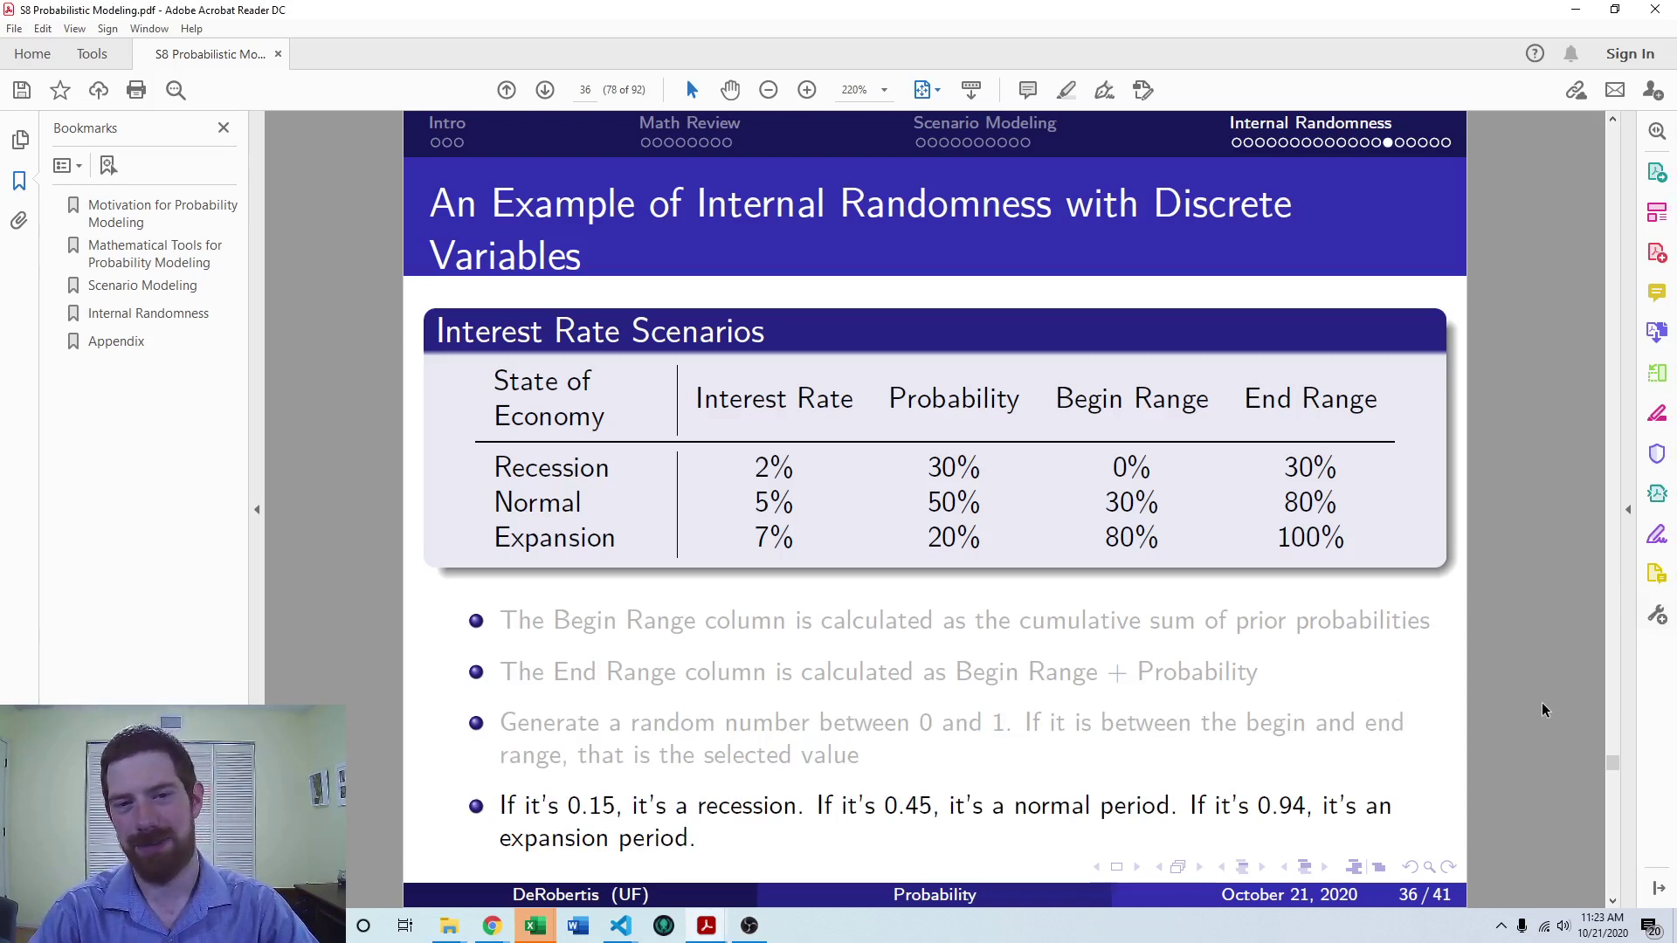
Highlight the Recession 0–30%, Normal 30–80% and Expansion 80–100% ranges beside the 0.45 and 0.94 examples
drag(1115, 469, 1169, 455)
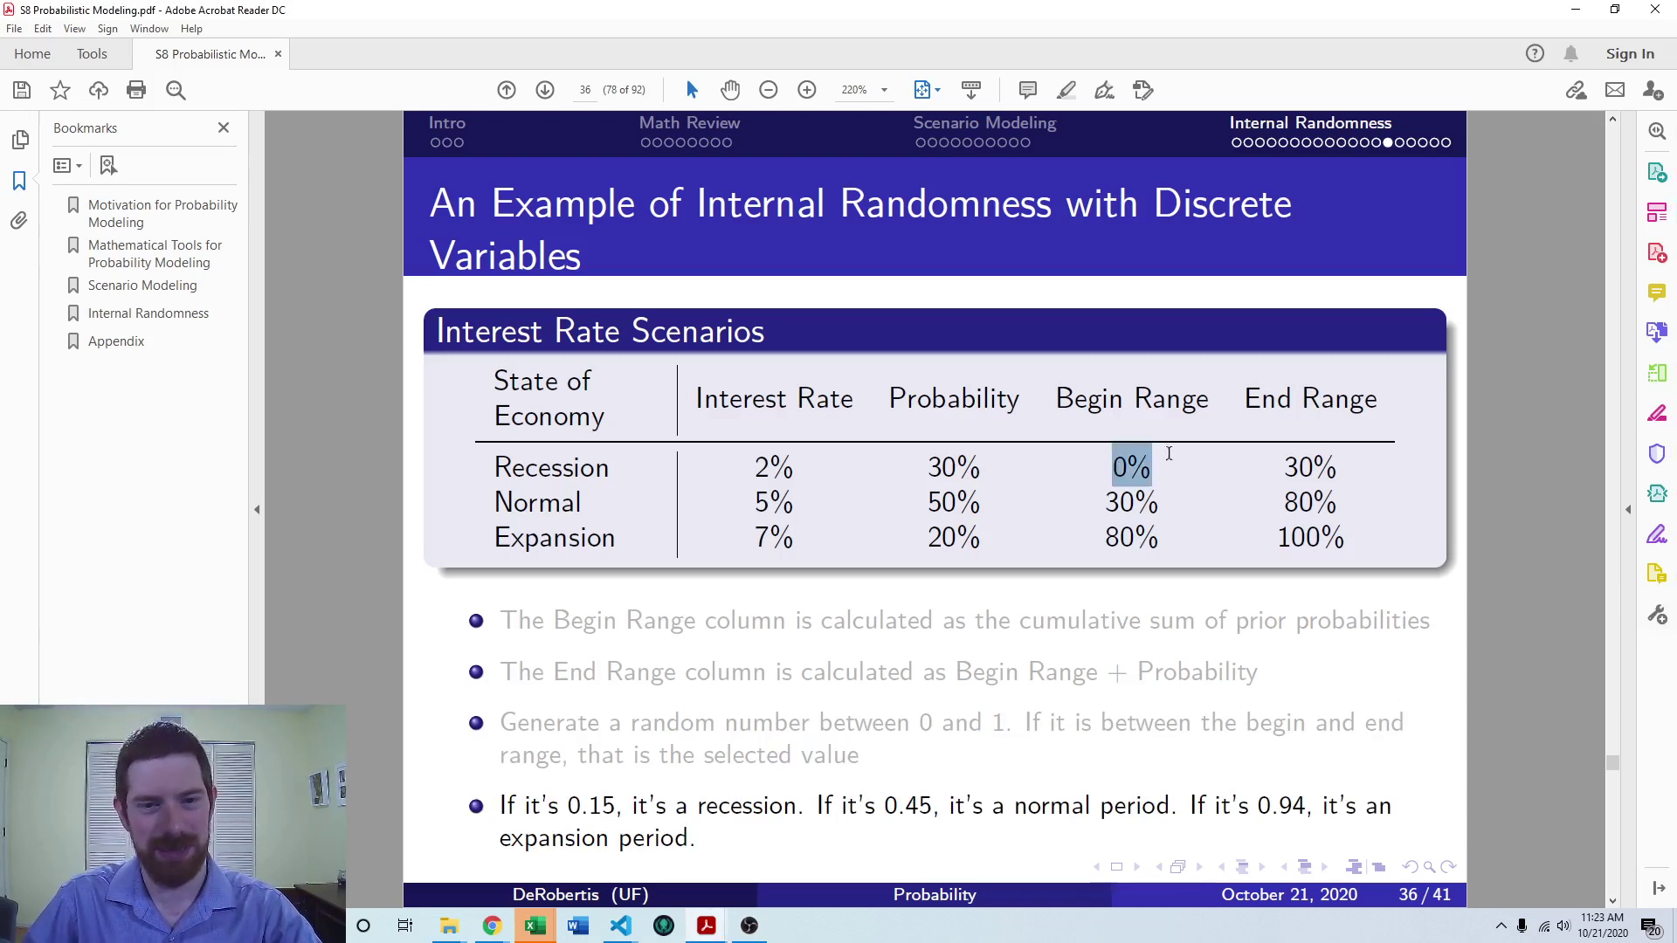
drag(1281, 469, 1336, 504)
click(1143, 474)
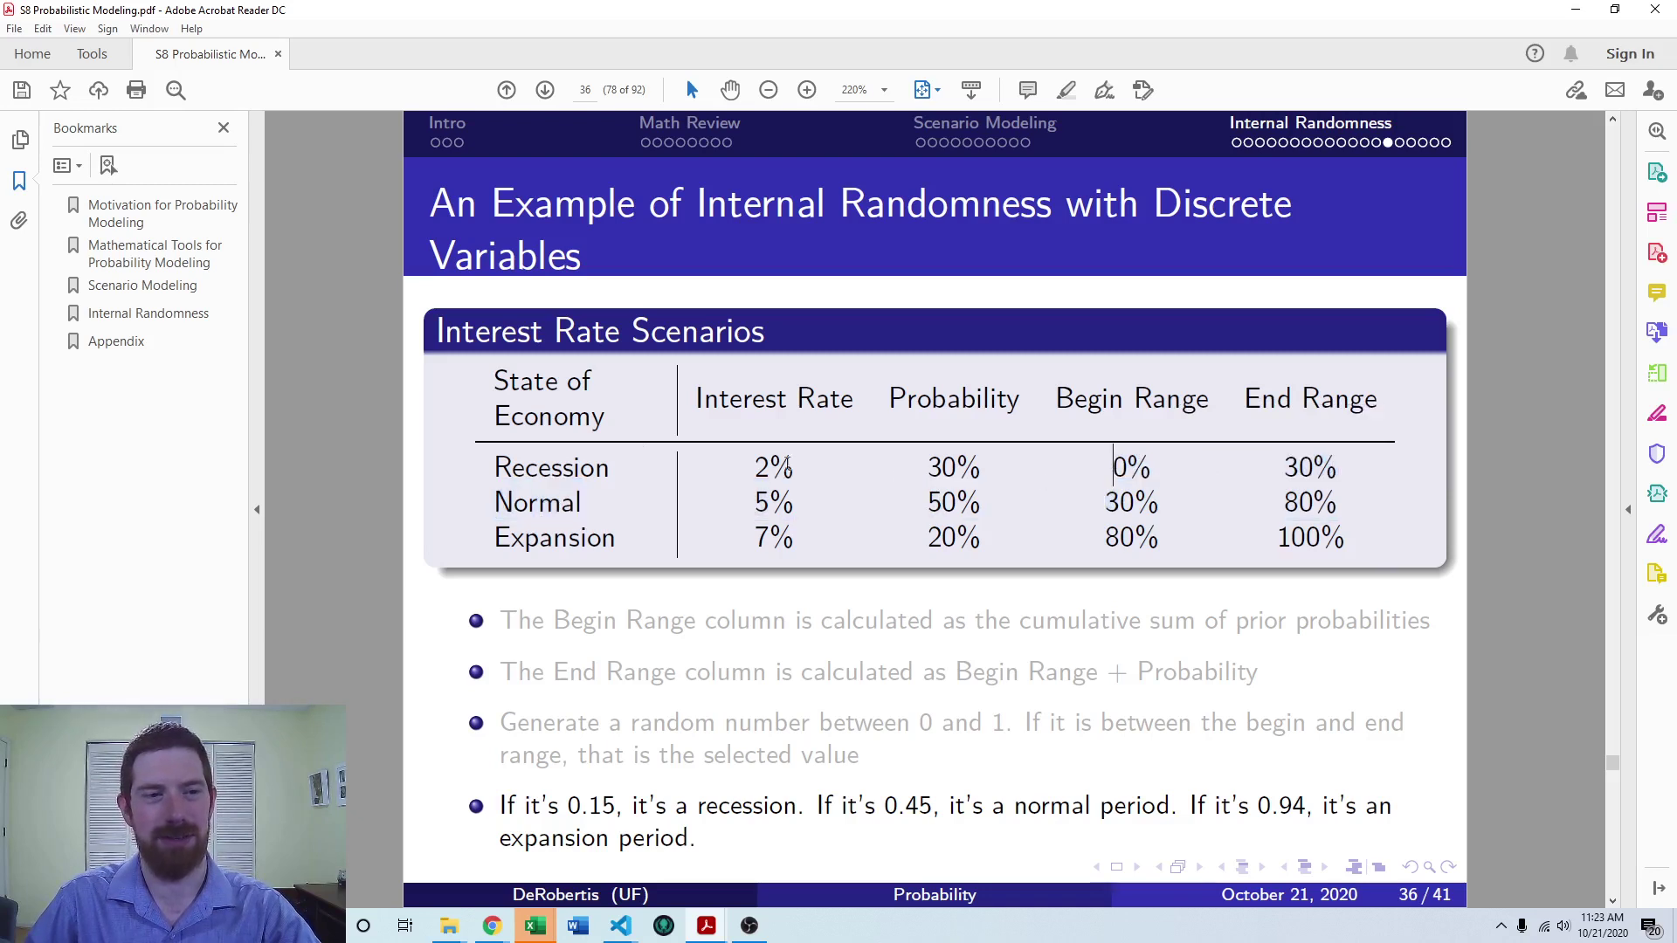
drag(494, 467, 610, 468)
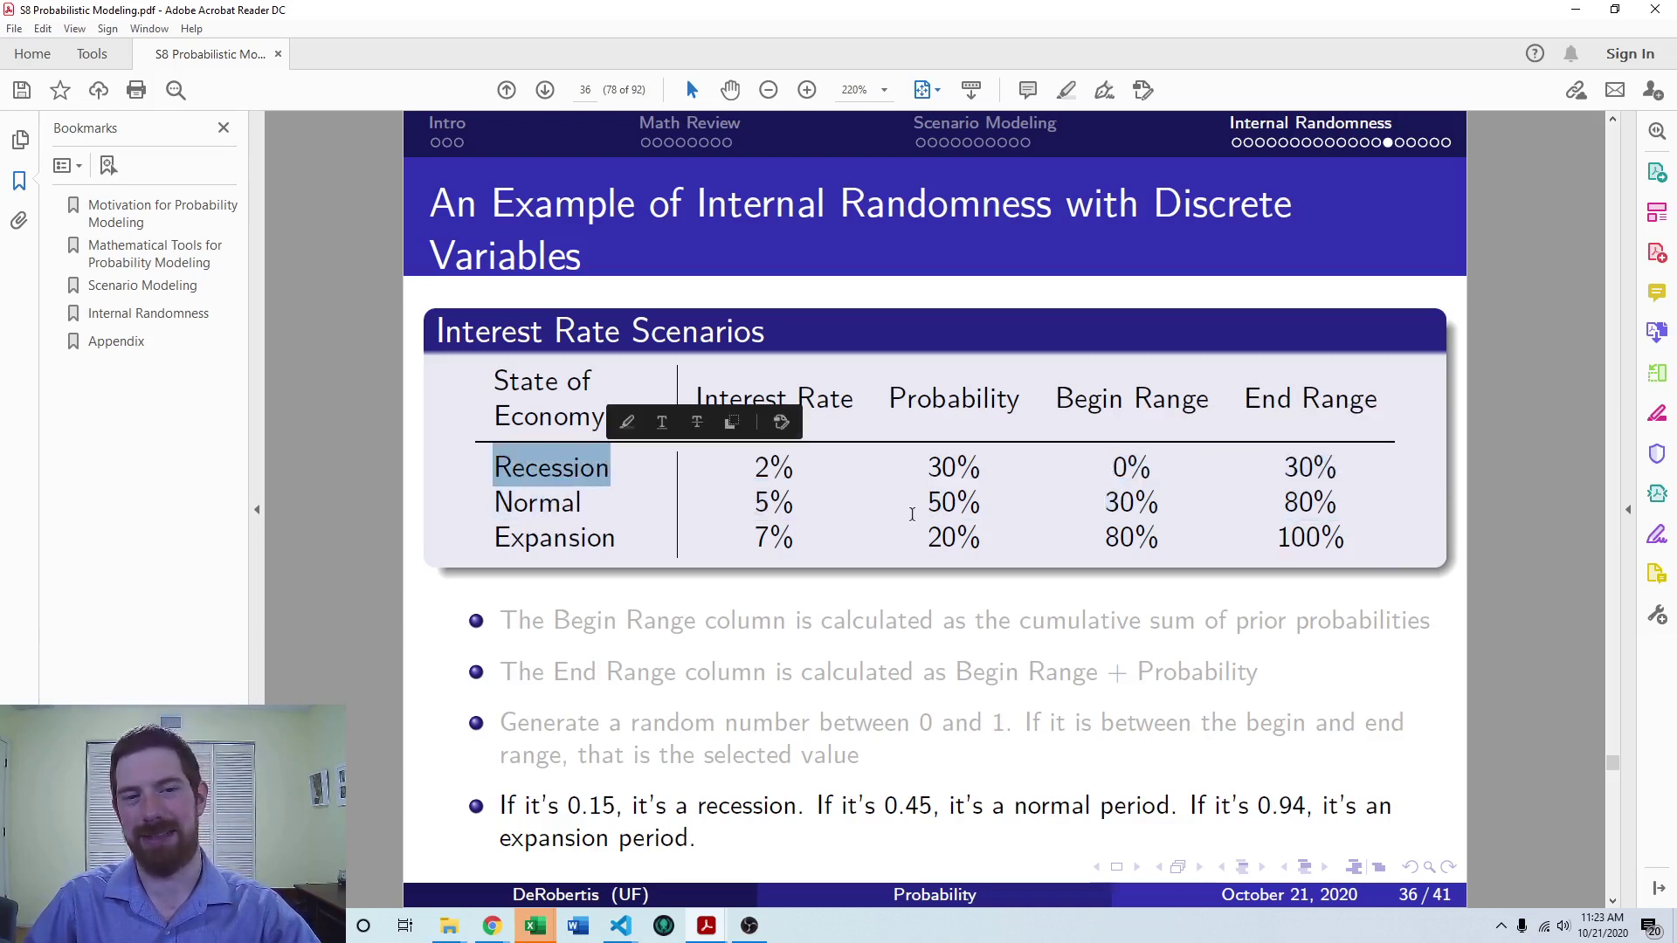
drag(885, 808, 933, 808)
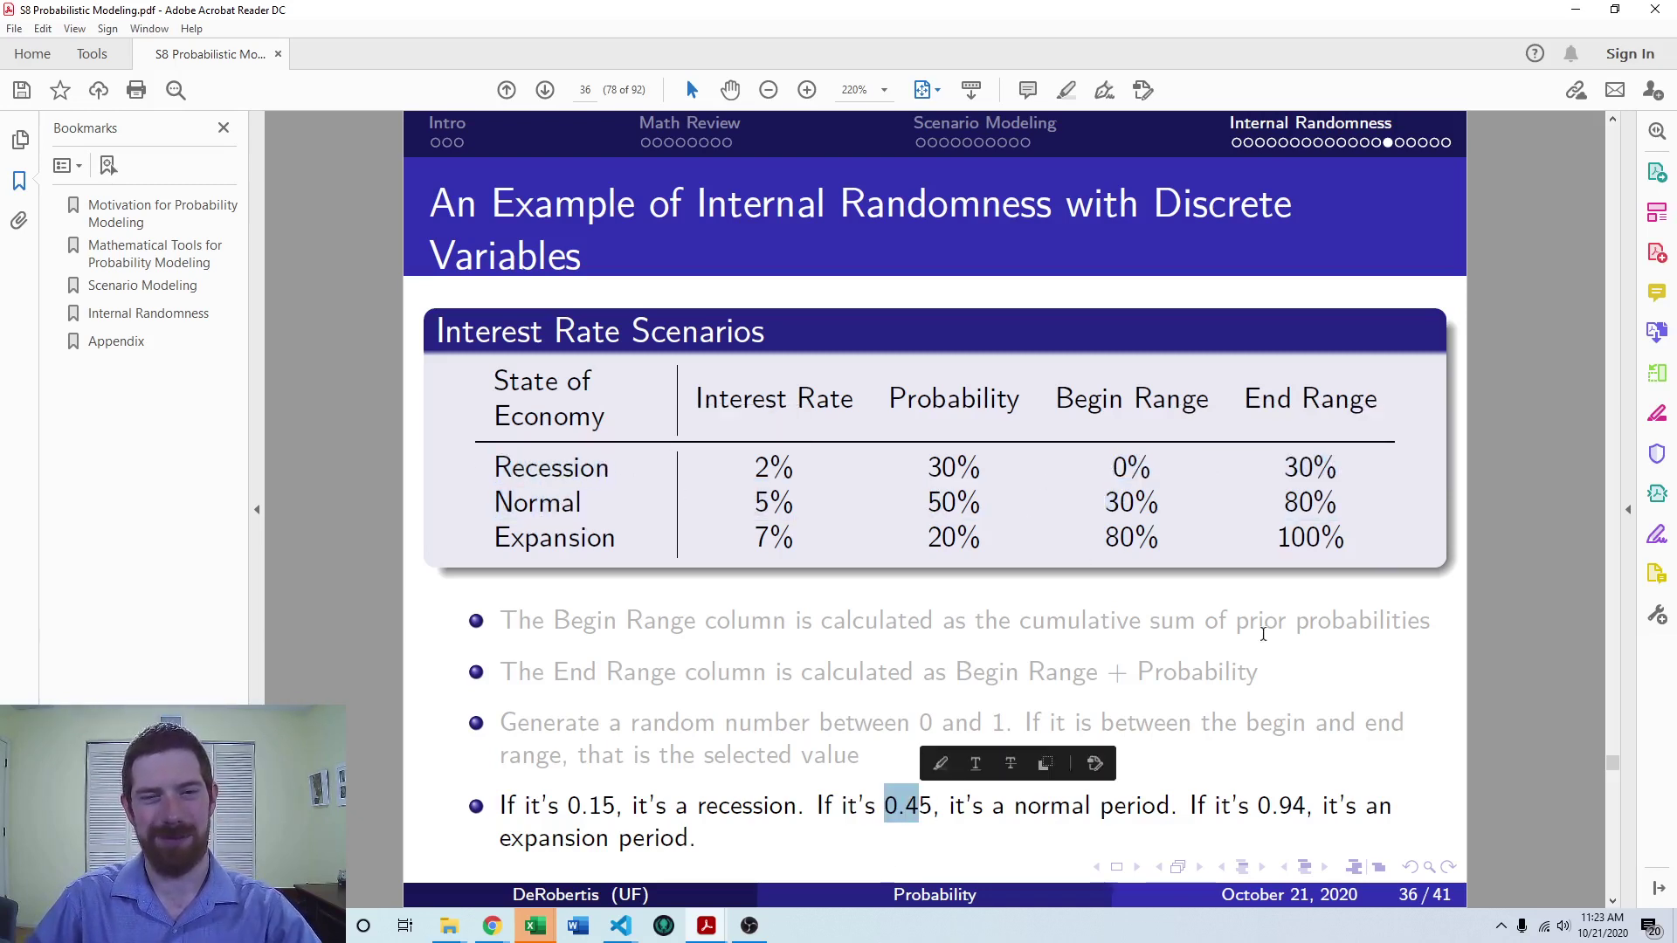
drag(1105, 504, 1302, 505)
click(1337, 504)
double_click(549, 505)
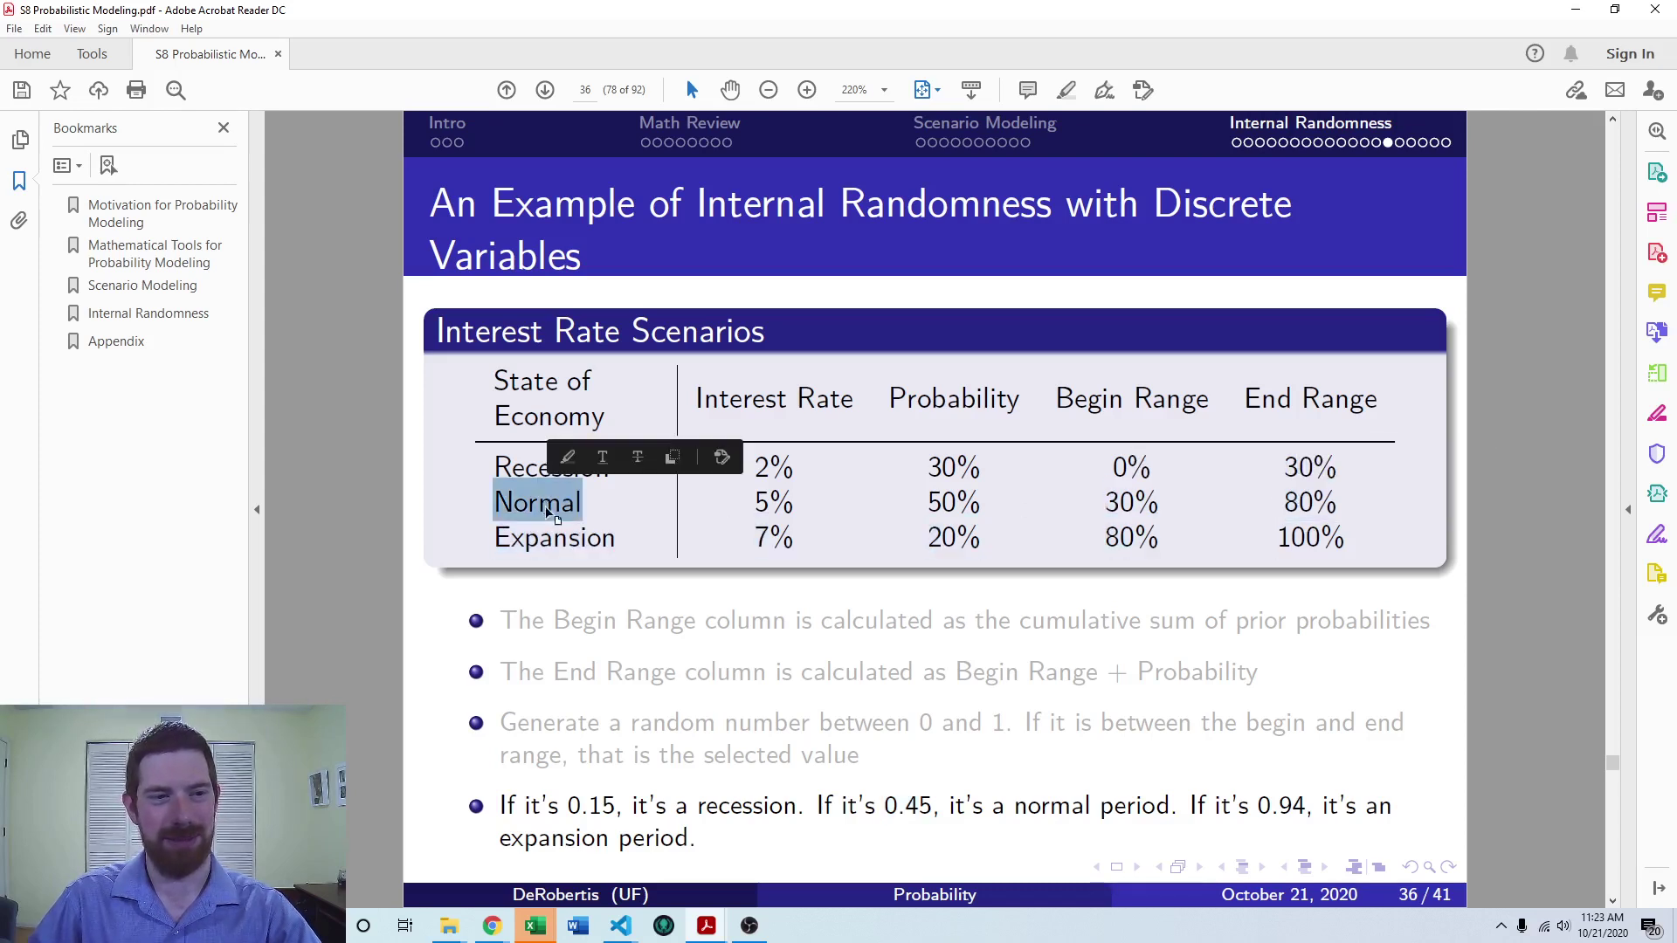
drag(1277, 814, 1314, 813)
double_click(1159, 537)
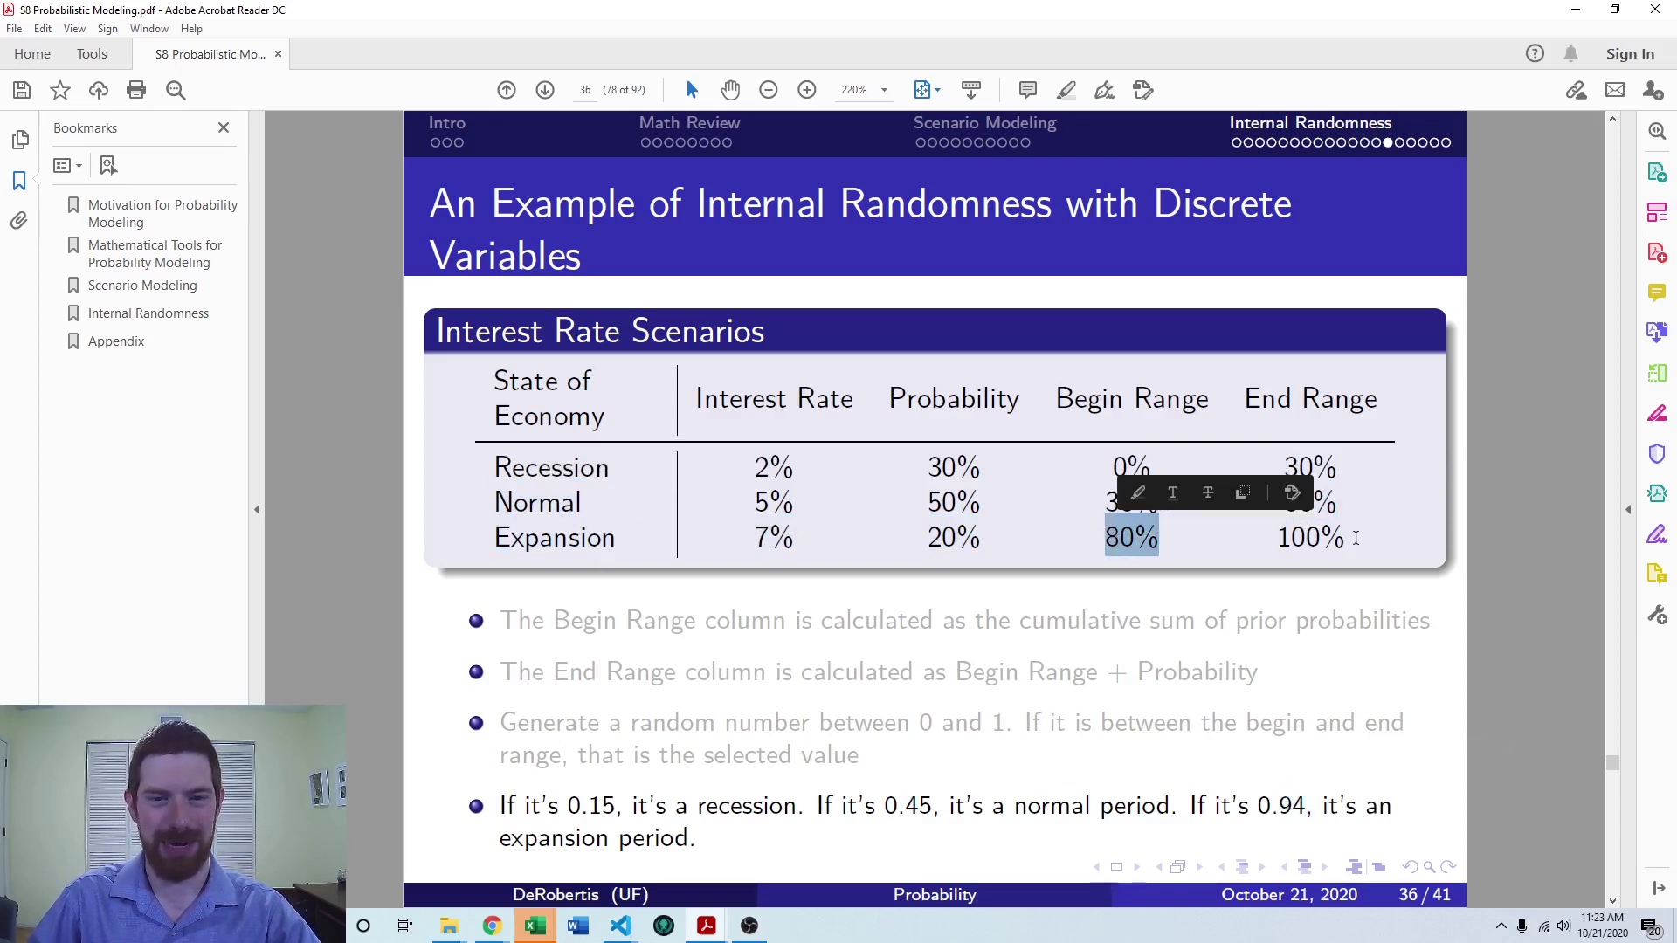
double_click(1317, 539)
click(1064, 790)
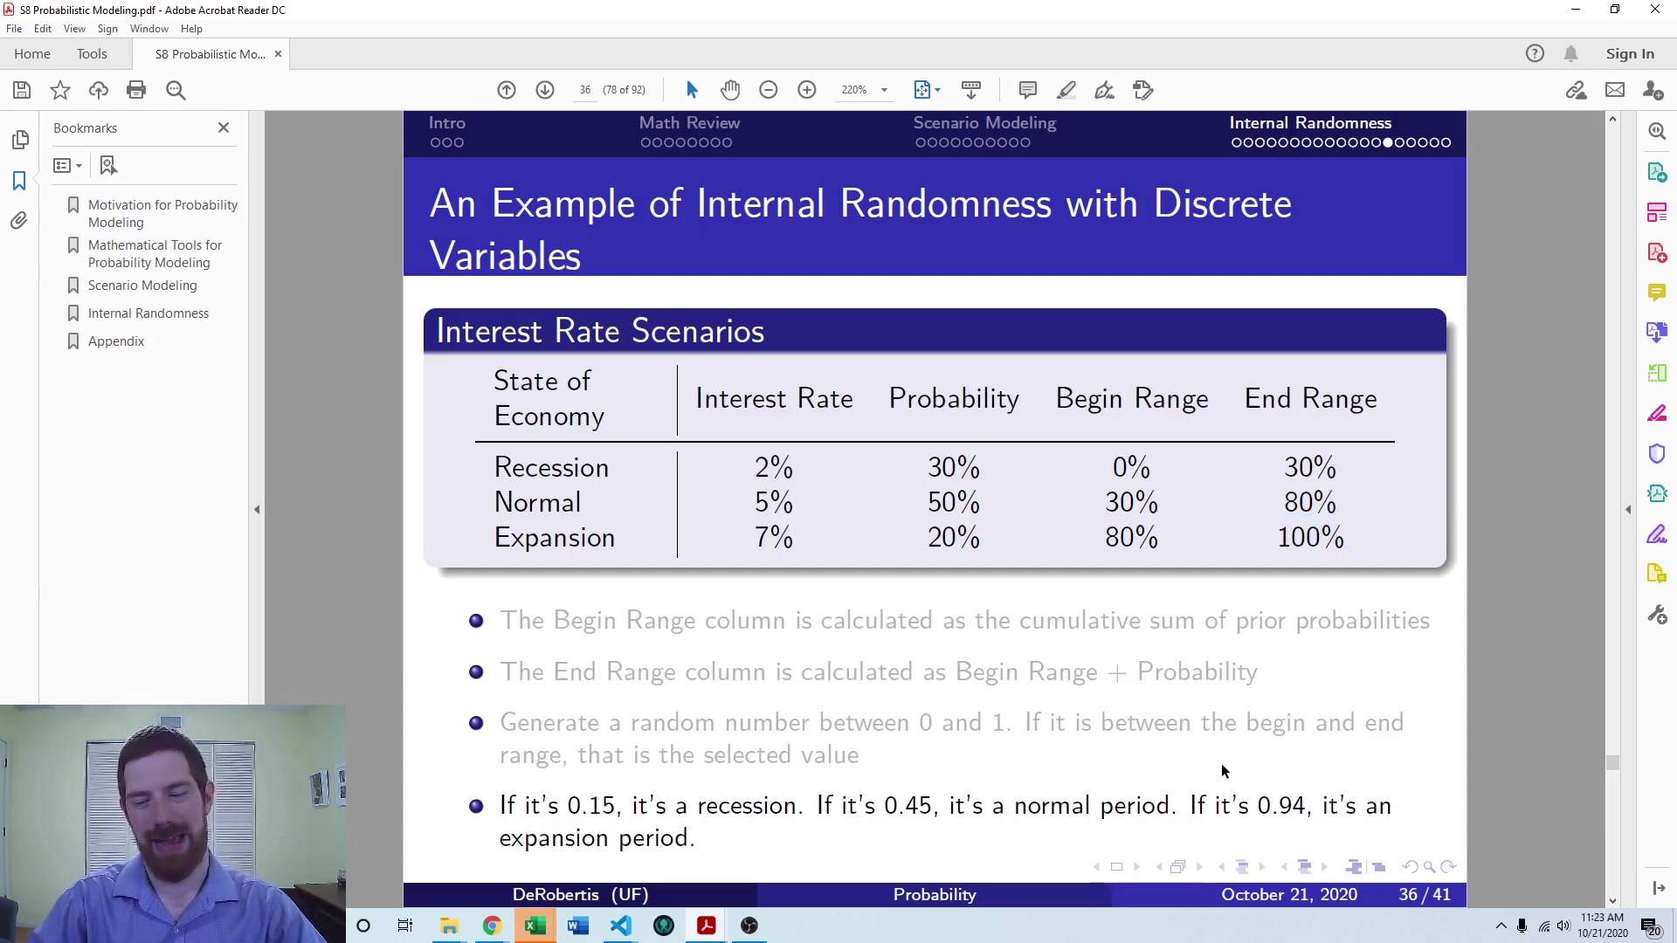
Move on to the Random Discrete Variables in Python slide
key(Right)
key(Left)
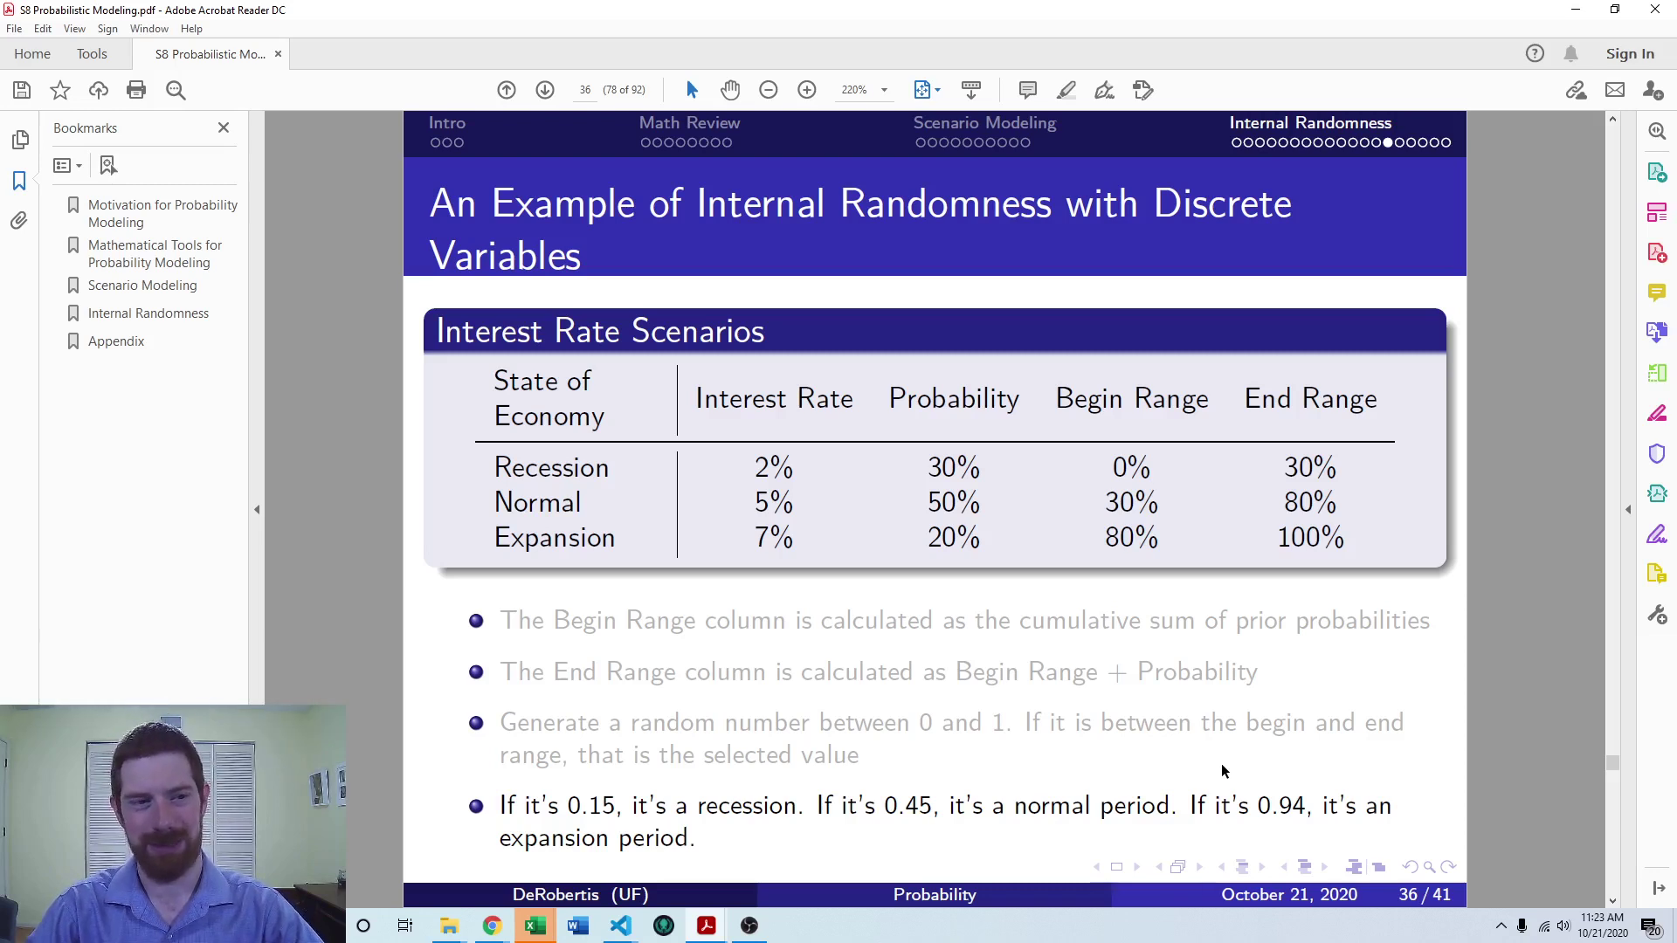
key(Right)
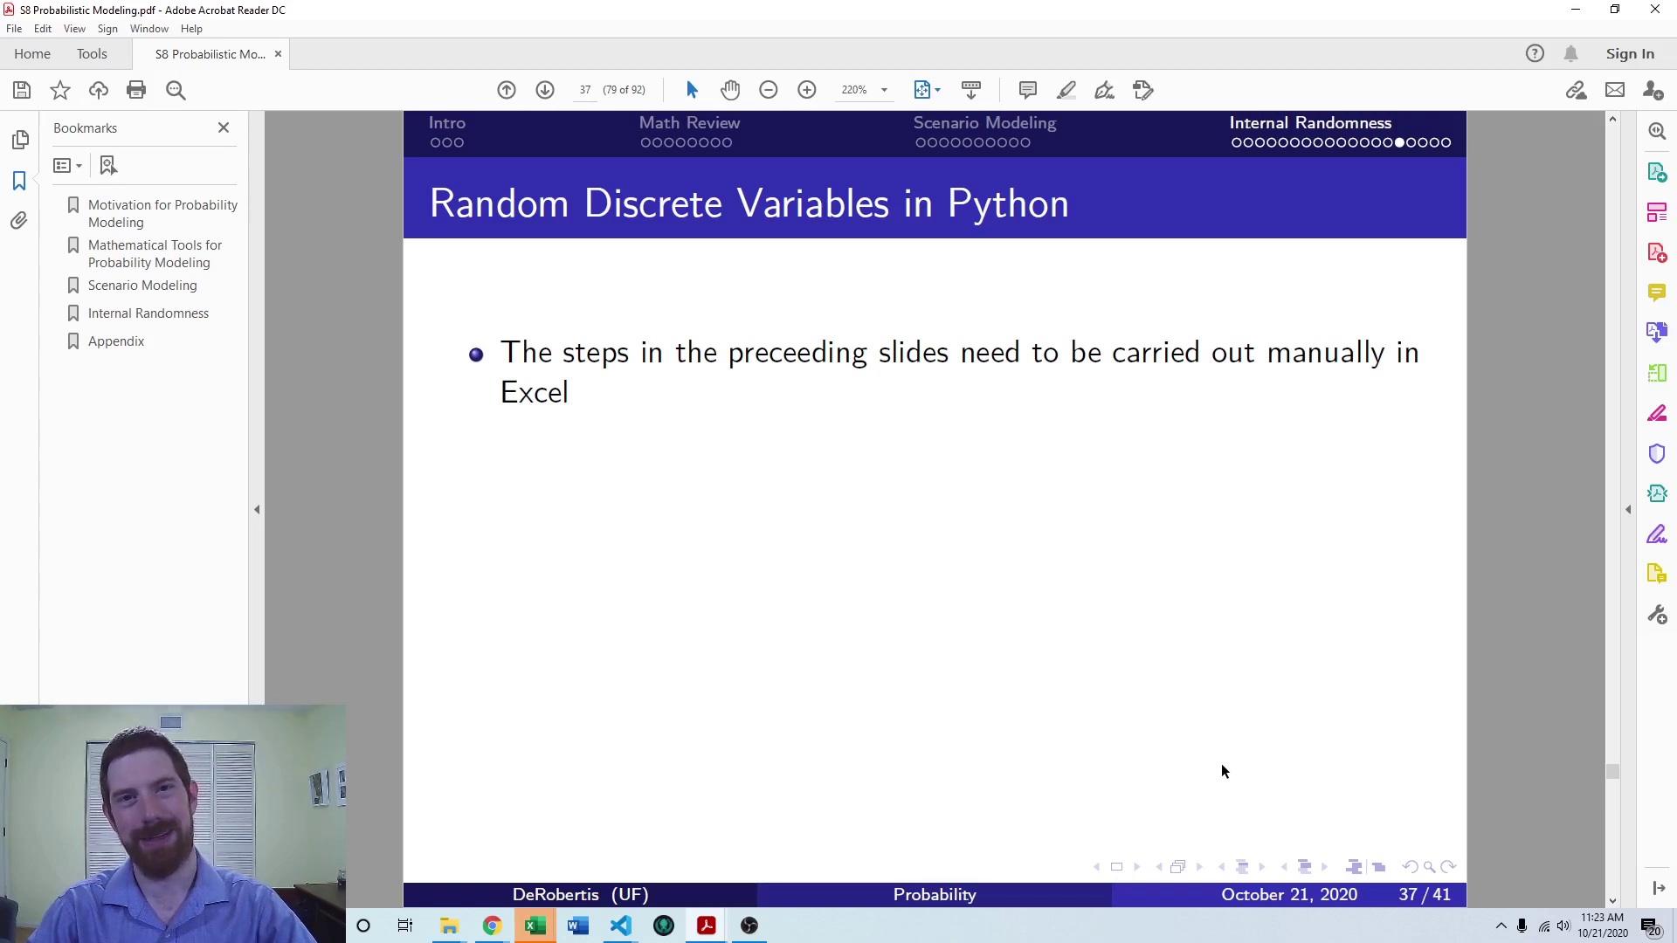
Reveal both random.choices bullets, revisit the scenarios table, then advance to slide 38
key(Right)
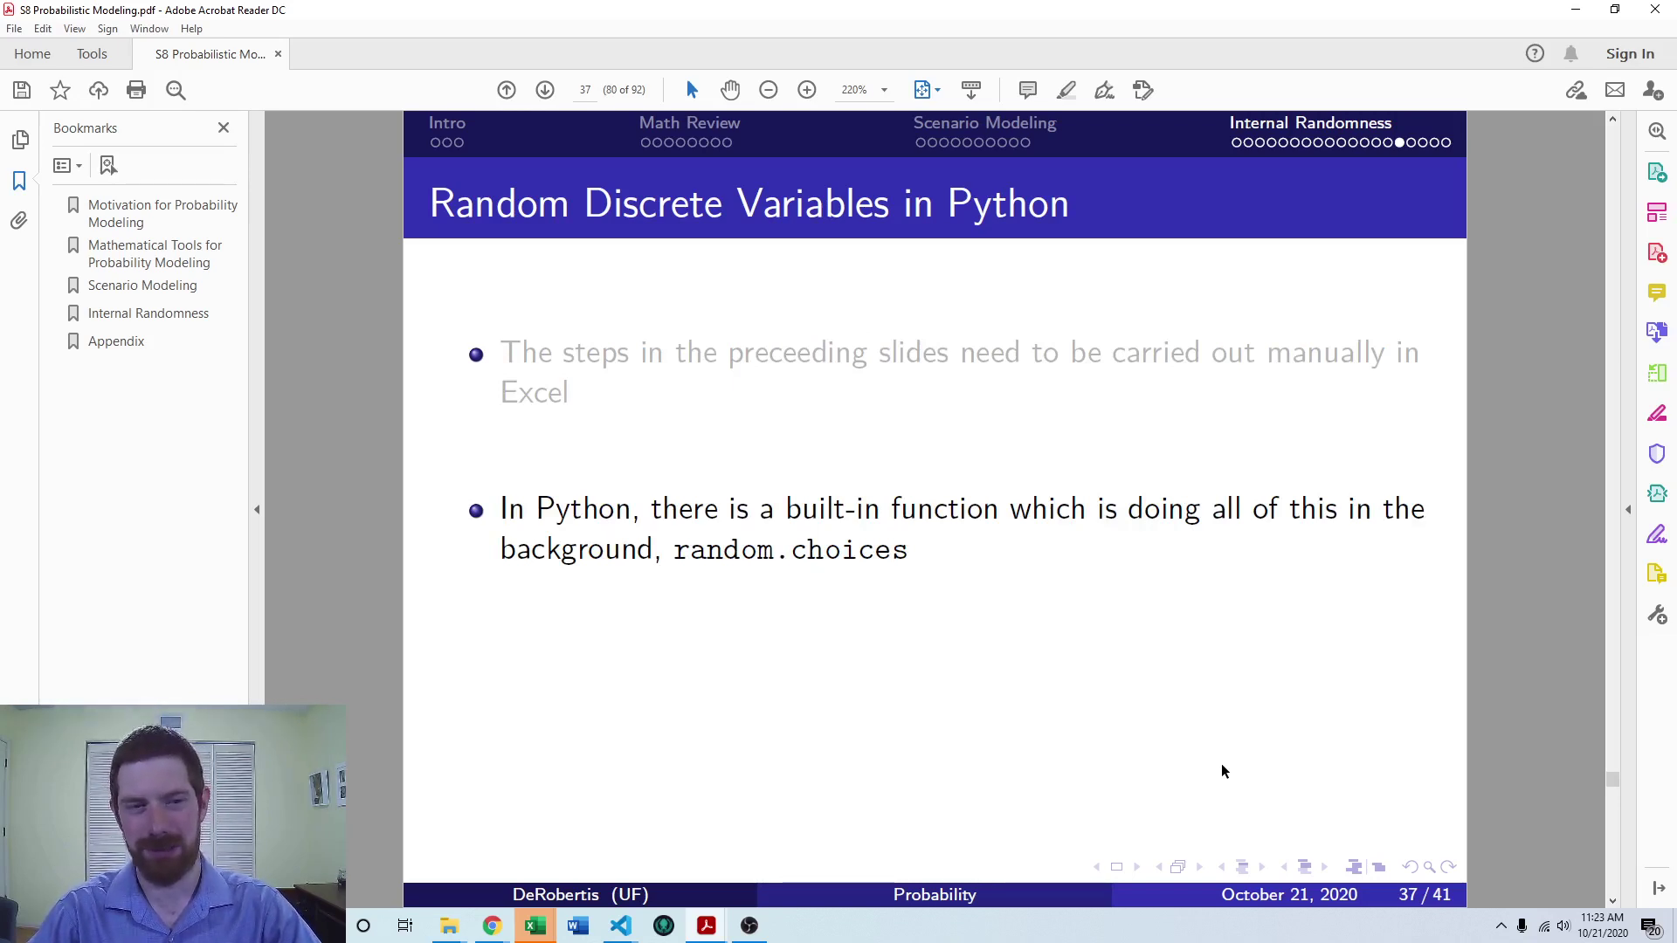
key(Right)
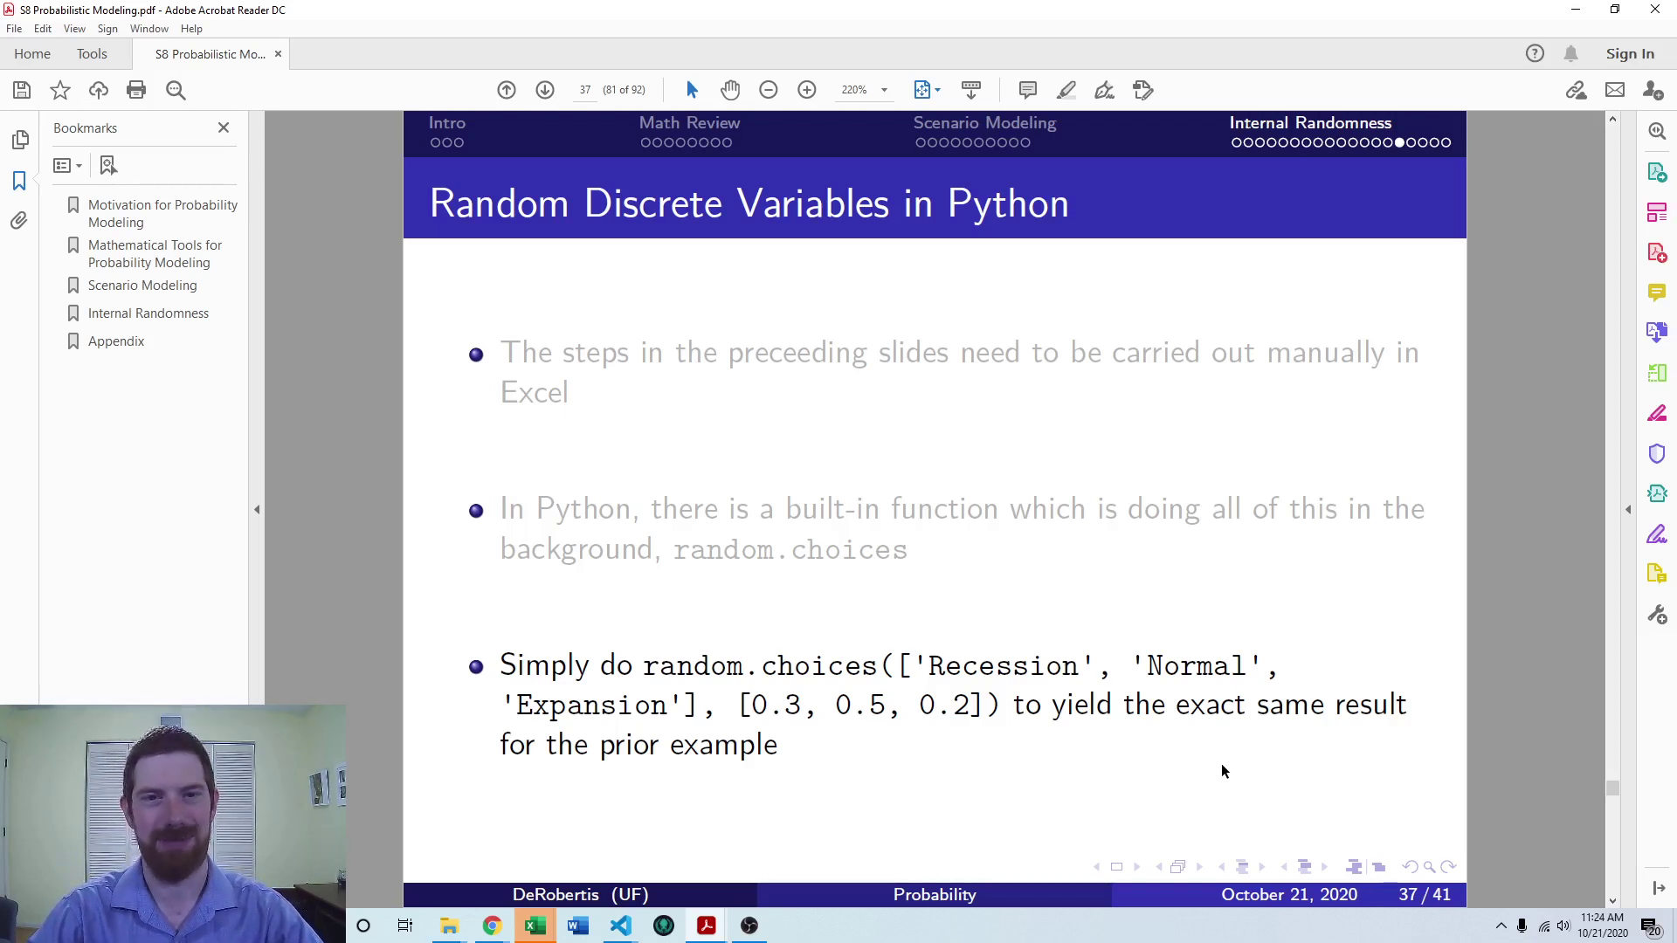
key(Left)
key(Left)
key(Left)
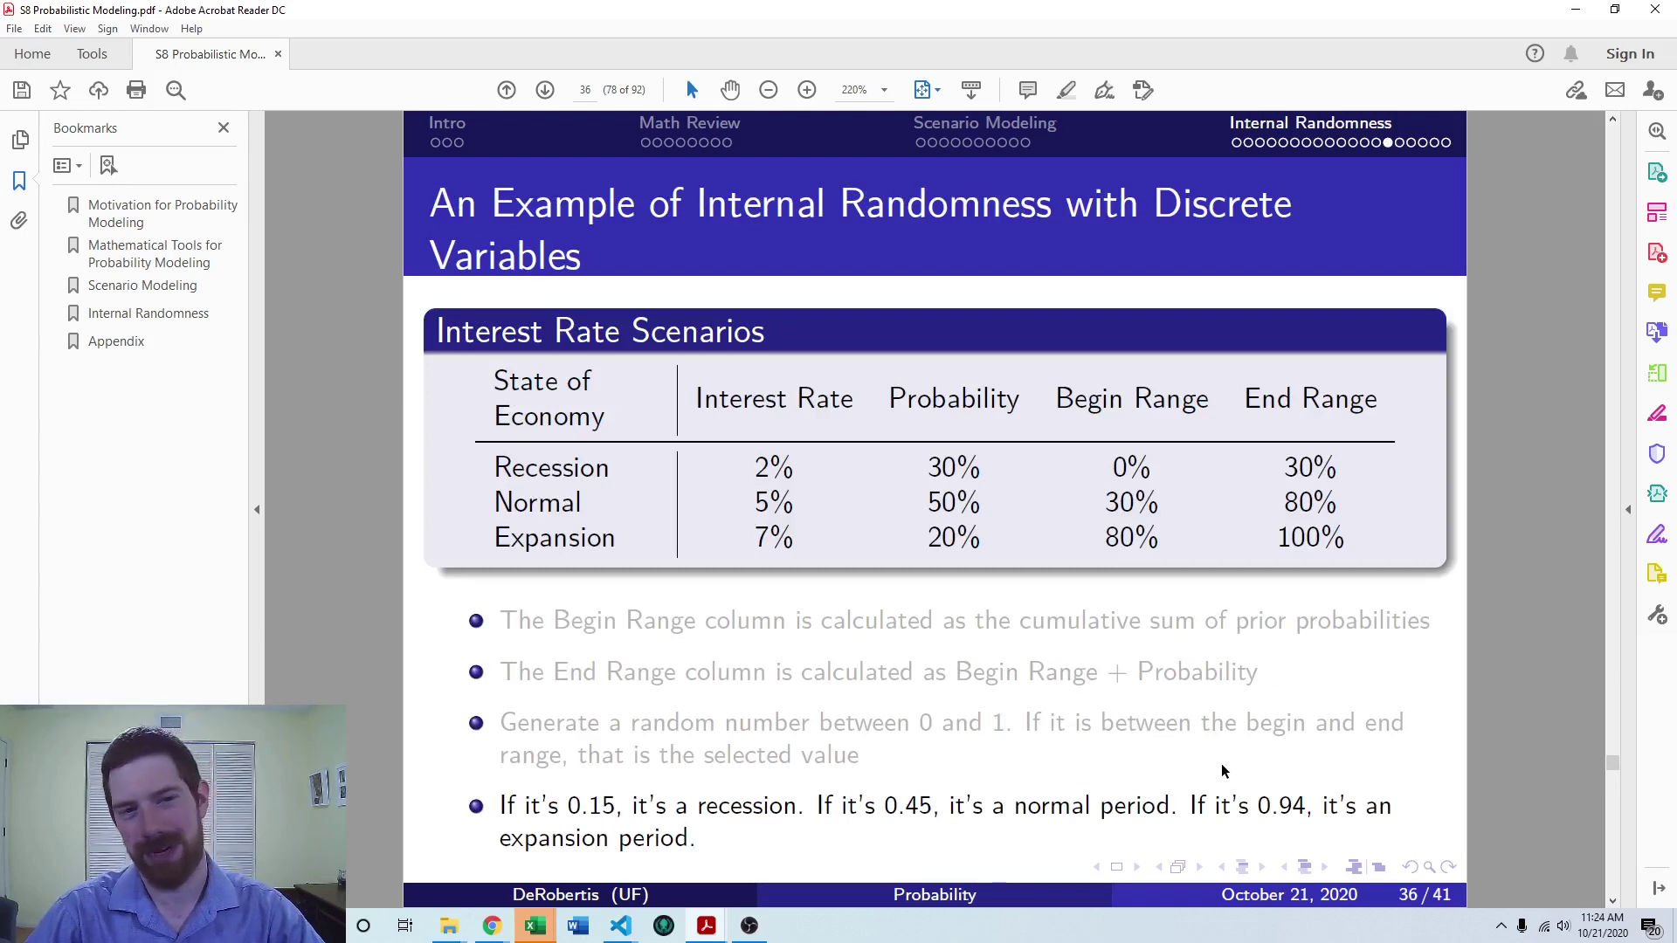
key(Right)
key(Right)
key(Right)
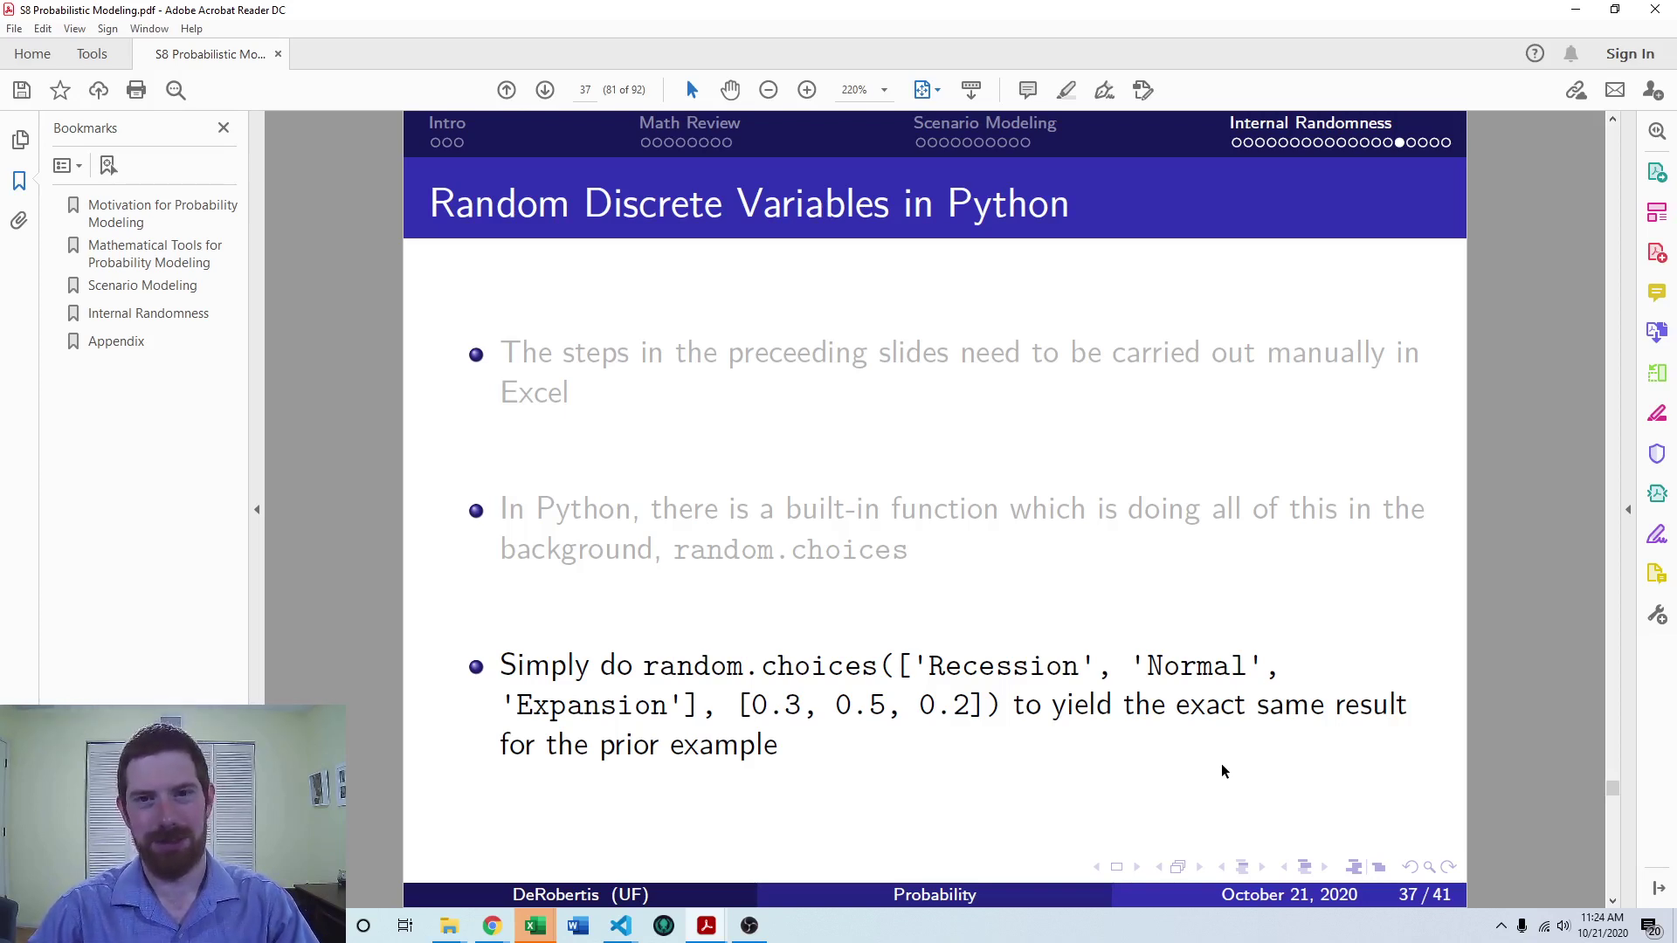
key(Right)
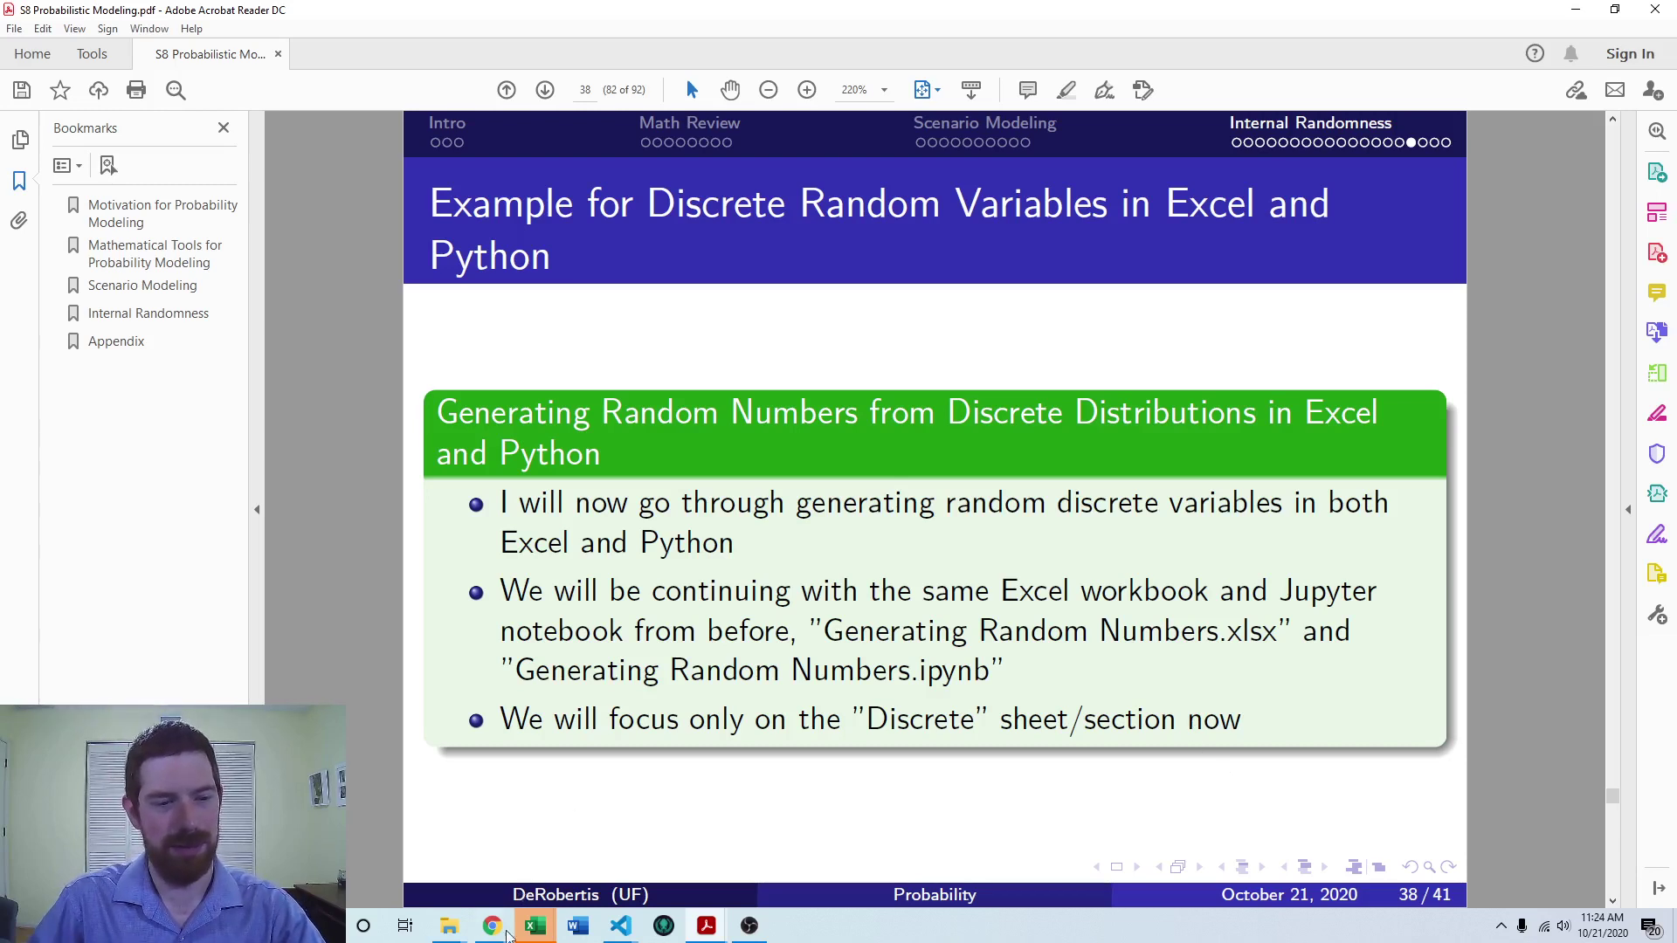
Switch to the blank Book1 workbook and select cells C3 and C4
mouse_move(552, 933)
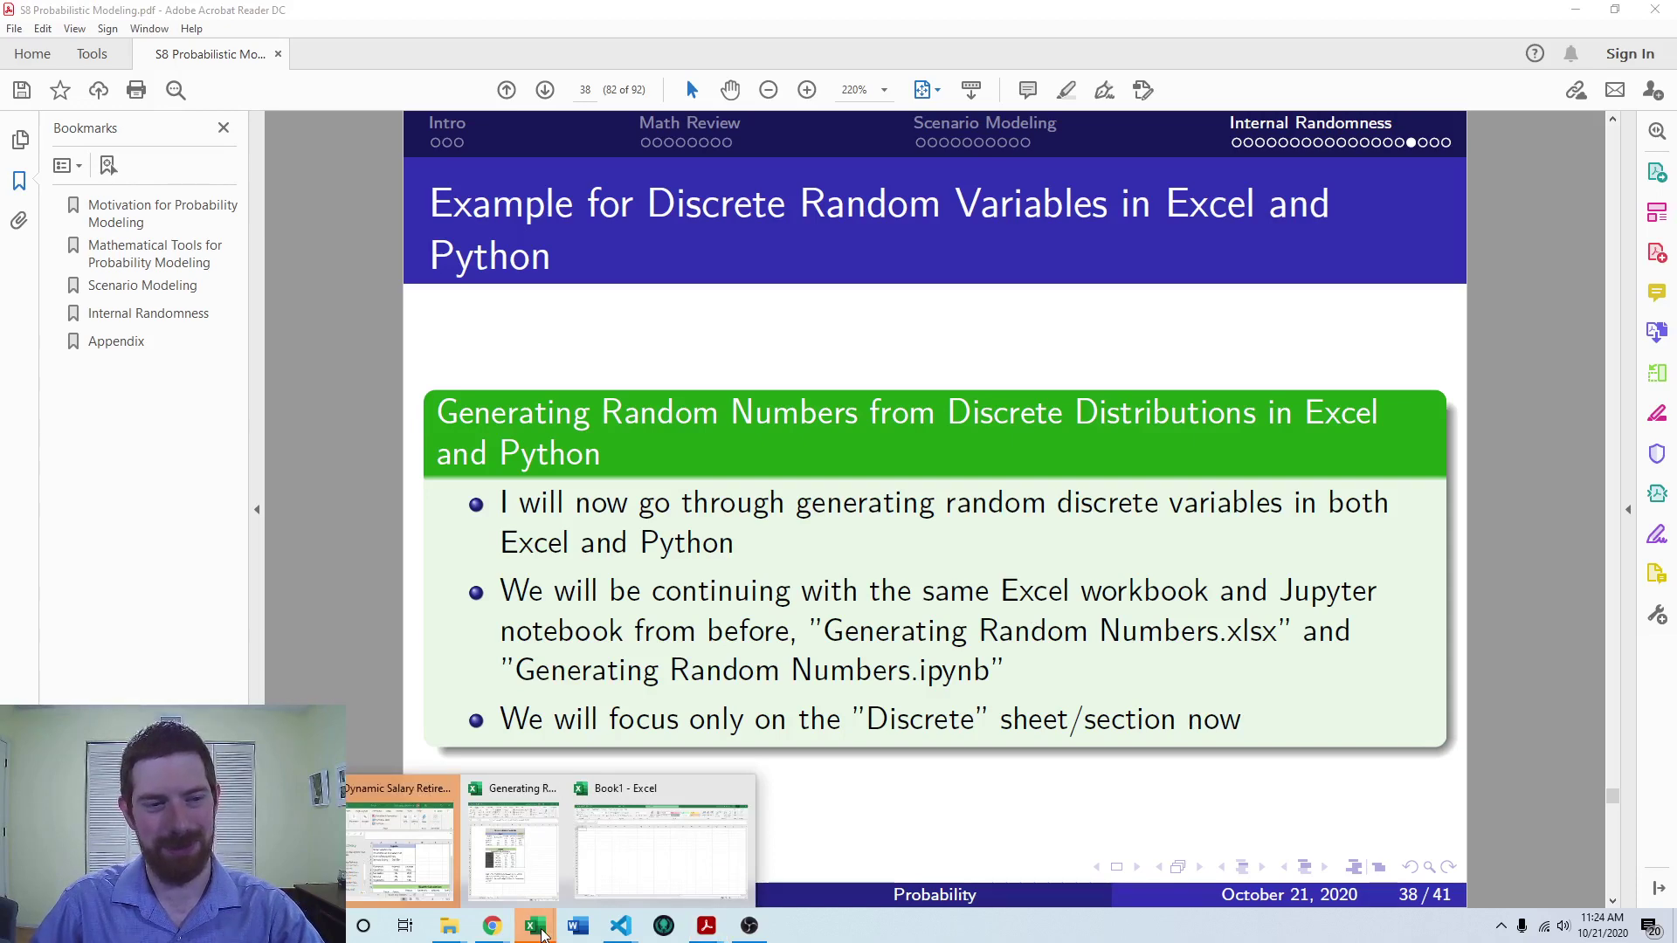
click(664, 808)
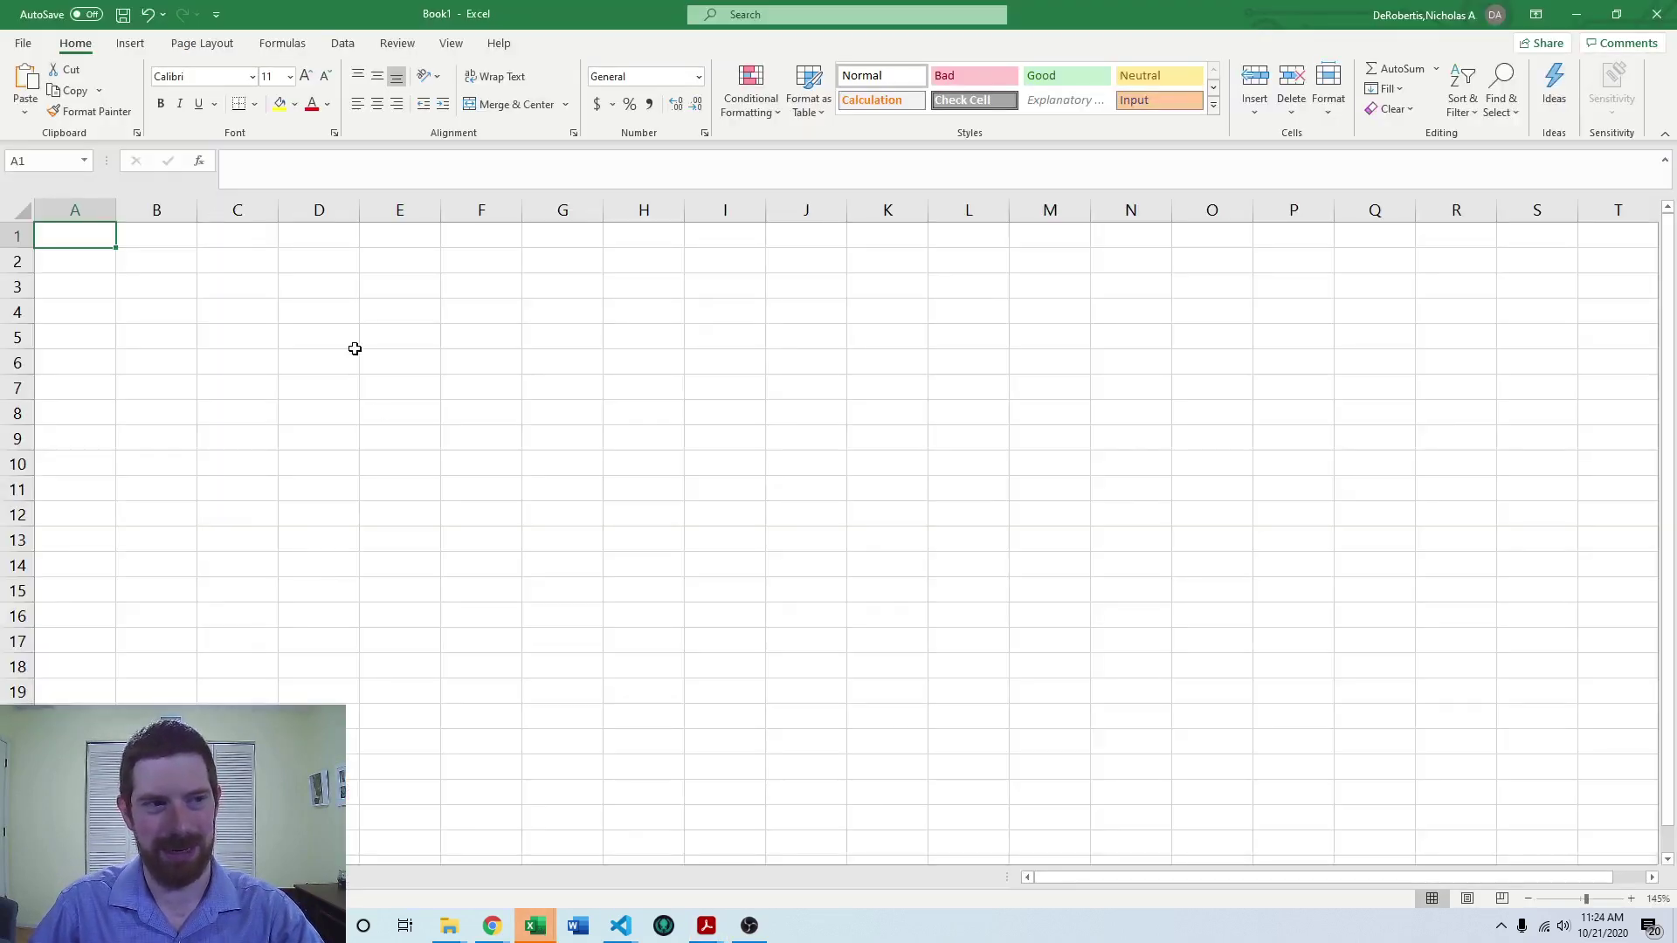
click(236, 282)
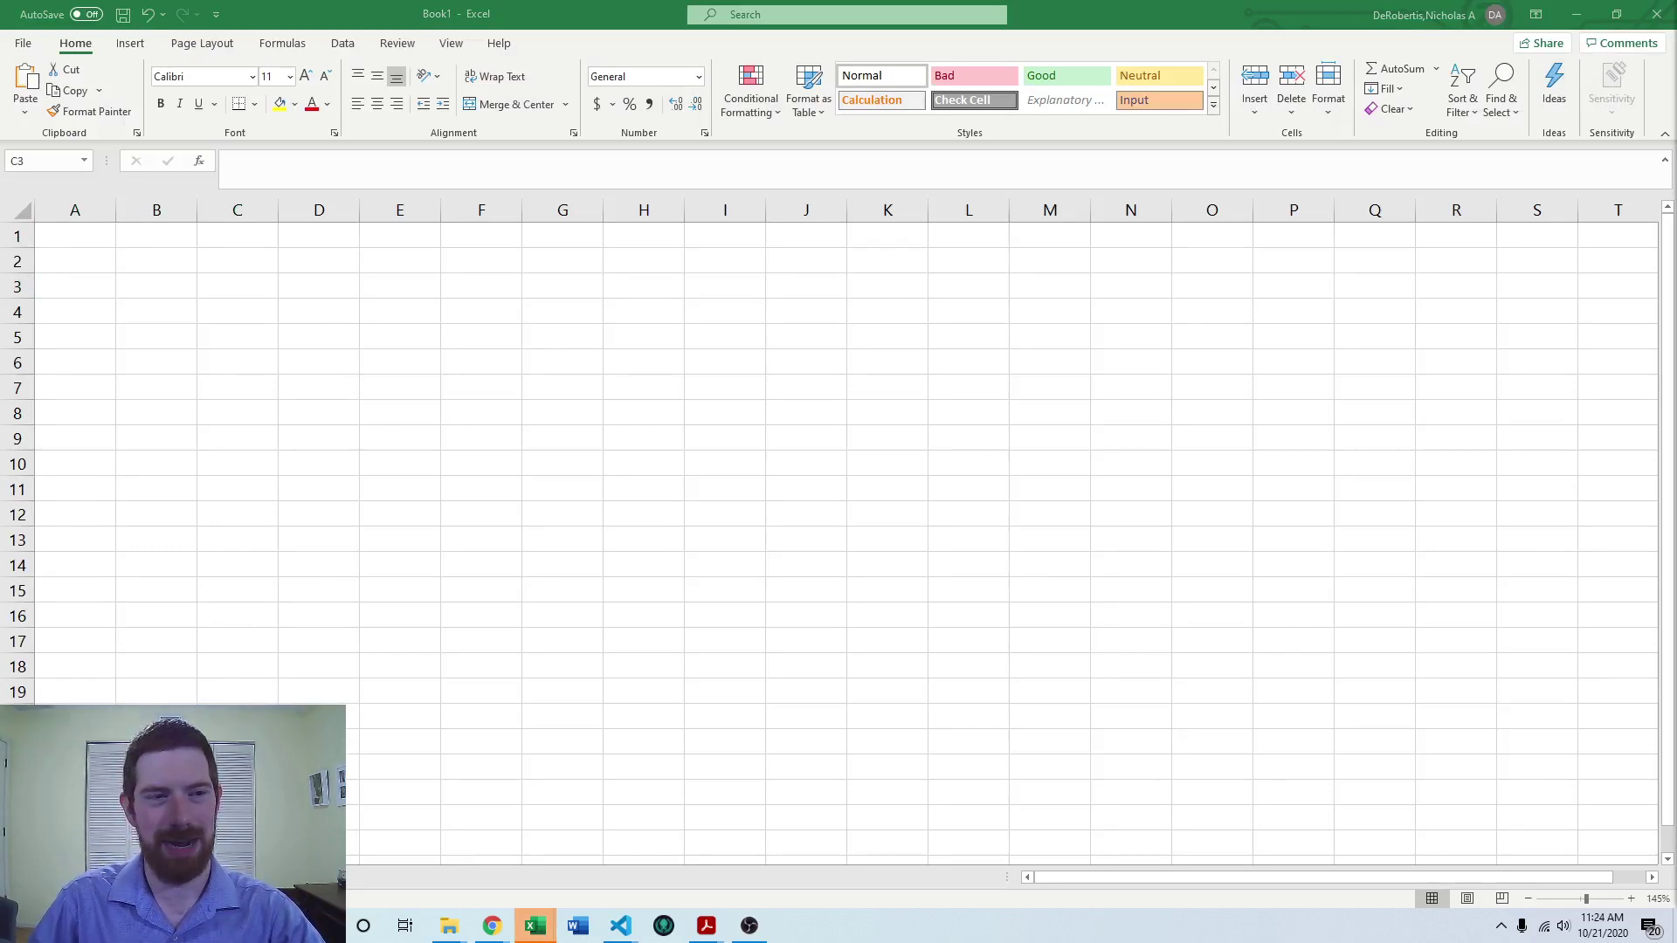
click(218, 312)
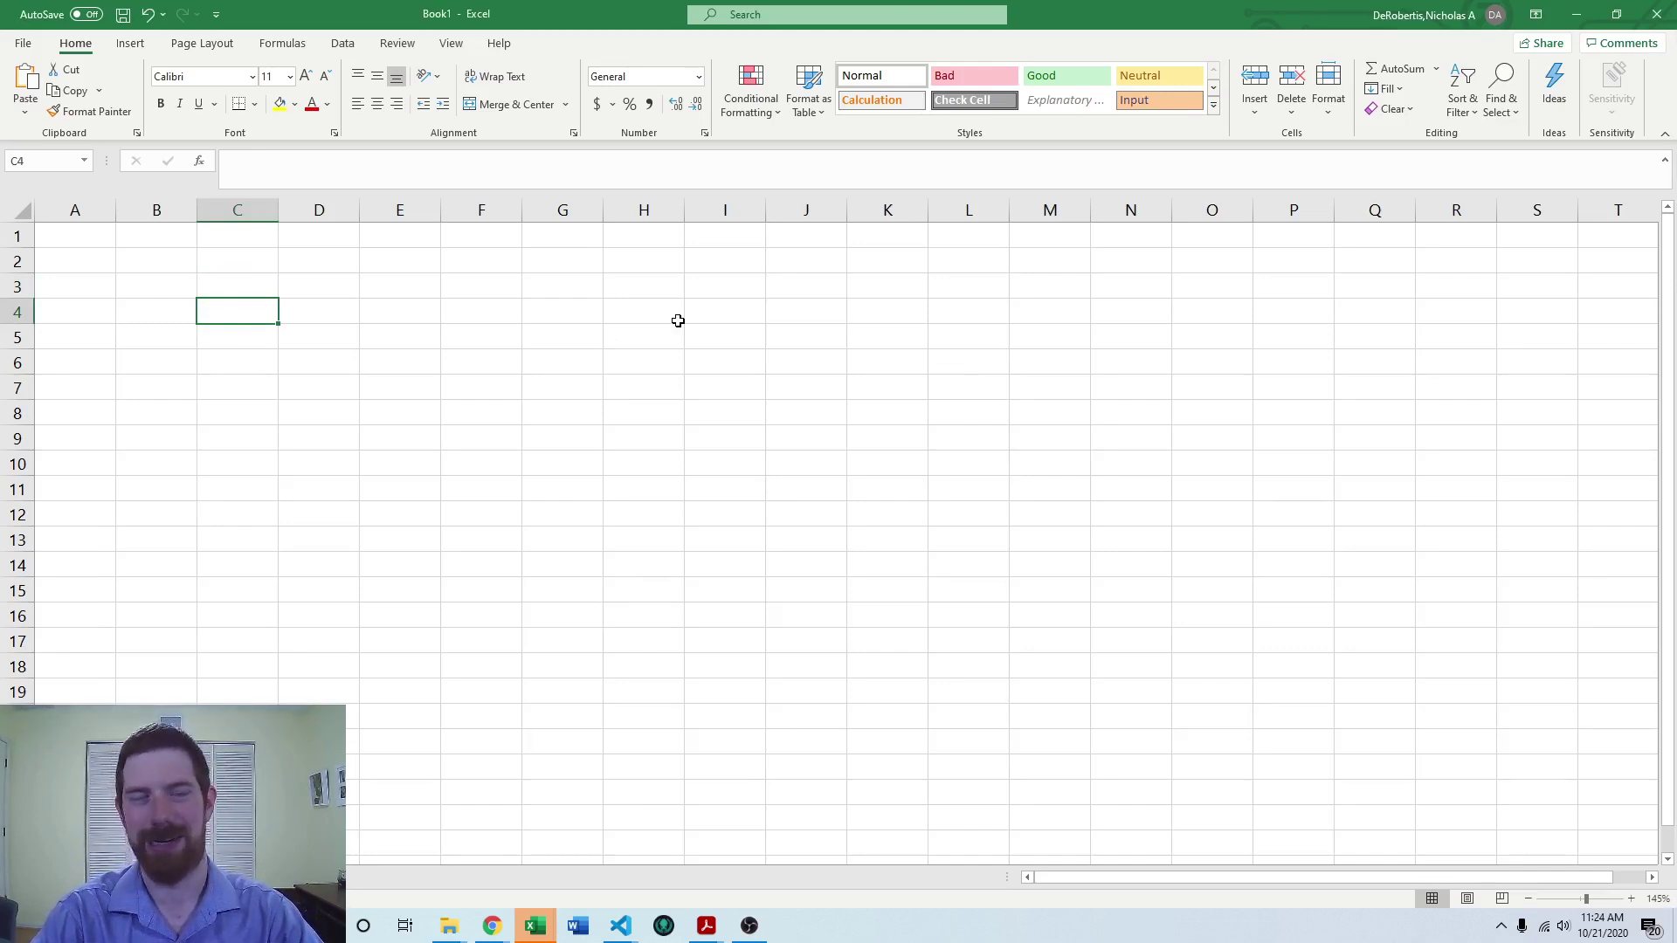
Enter State of Economy in C3 with Recession, Normal, Expansion below, and autofit column C
key(Up)
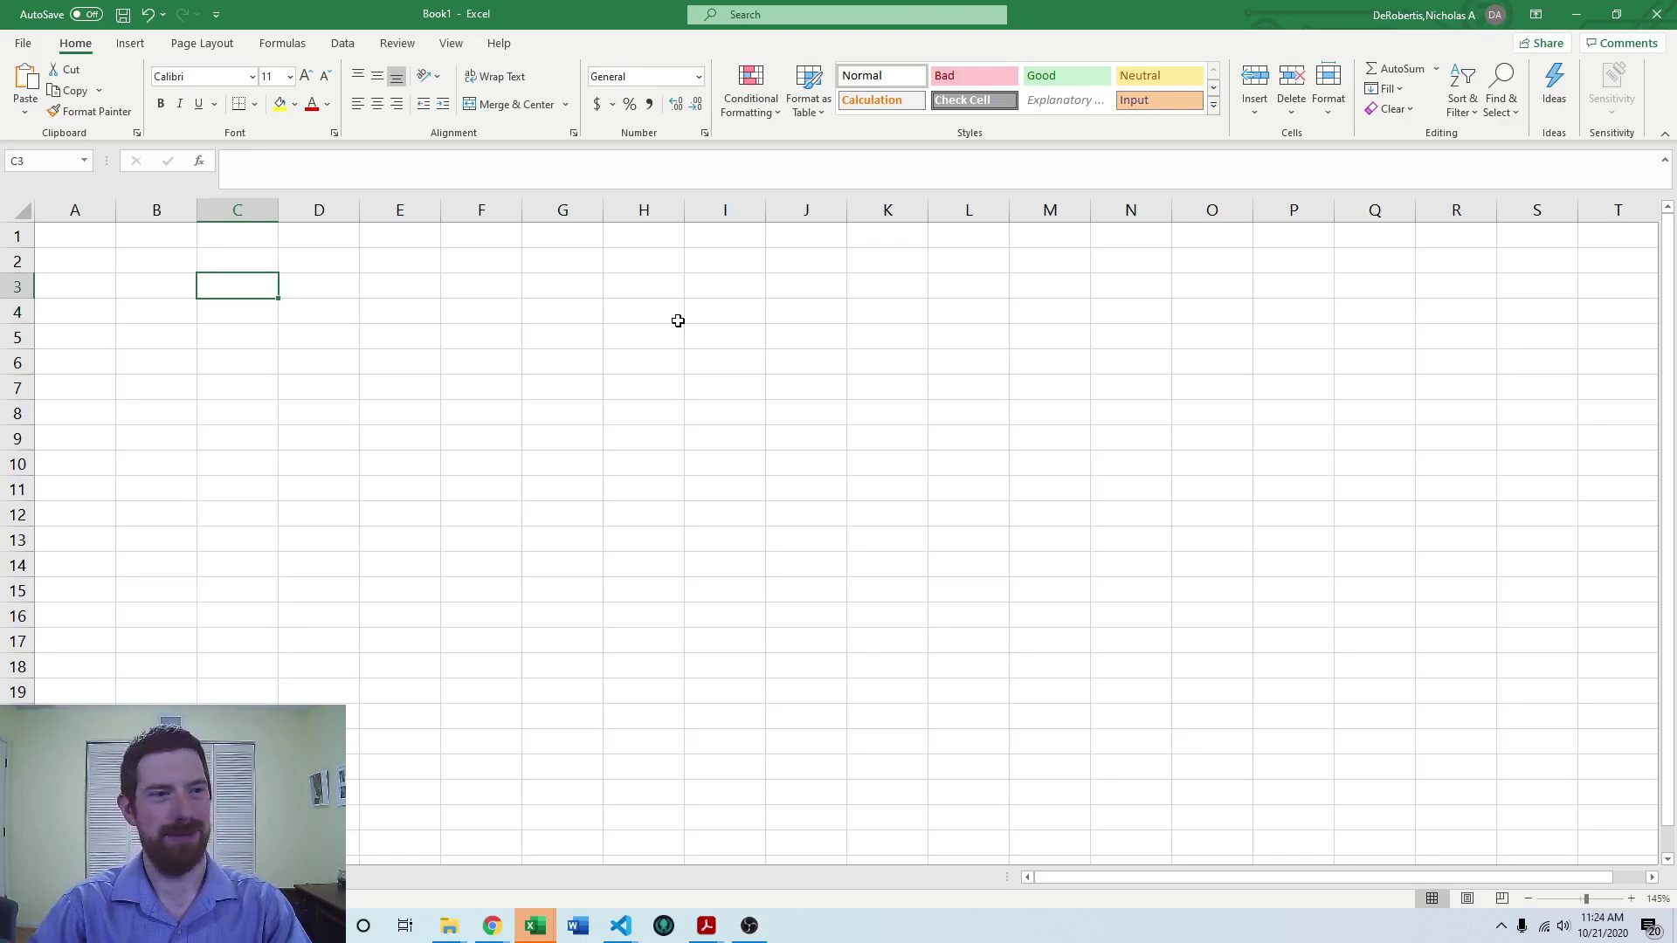
text(State )
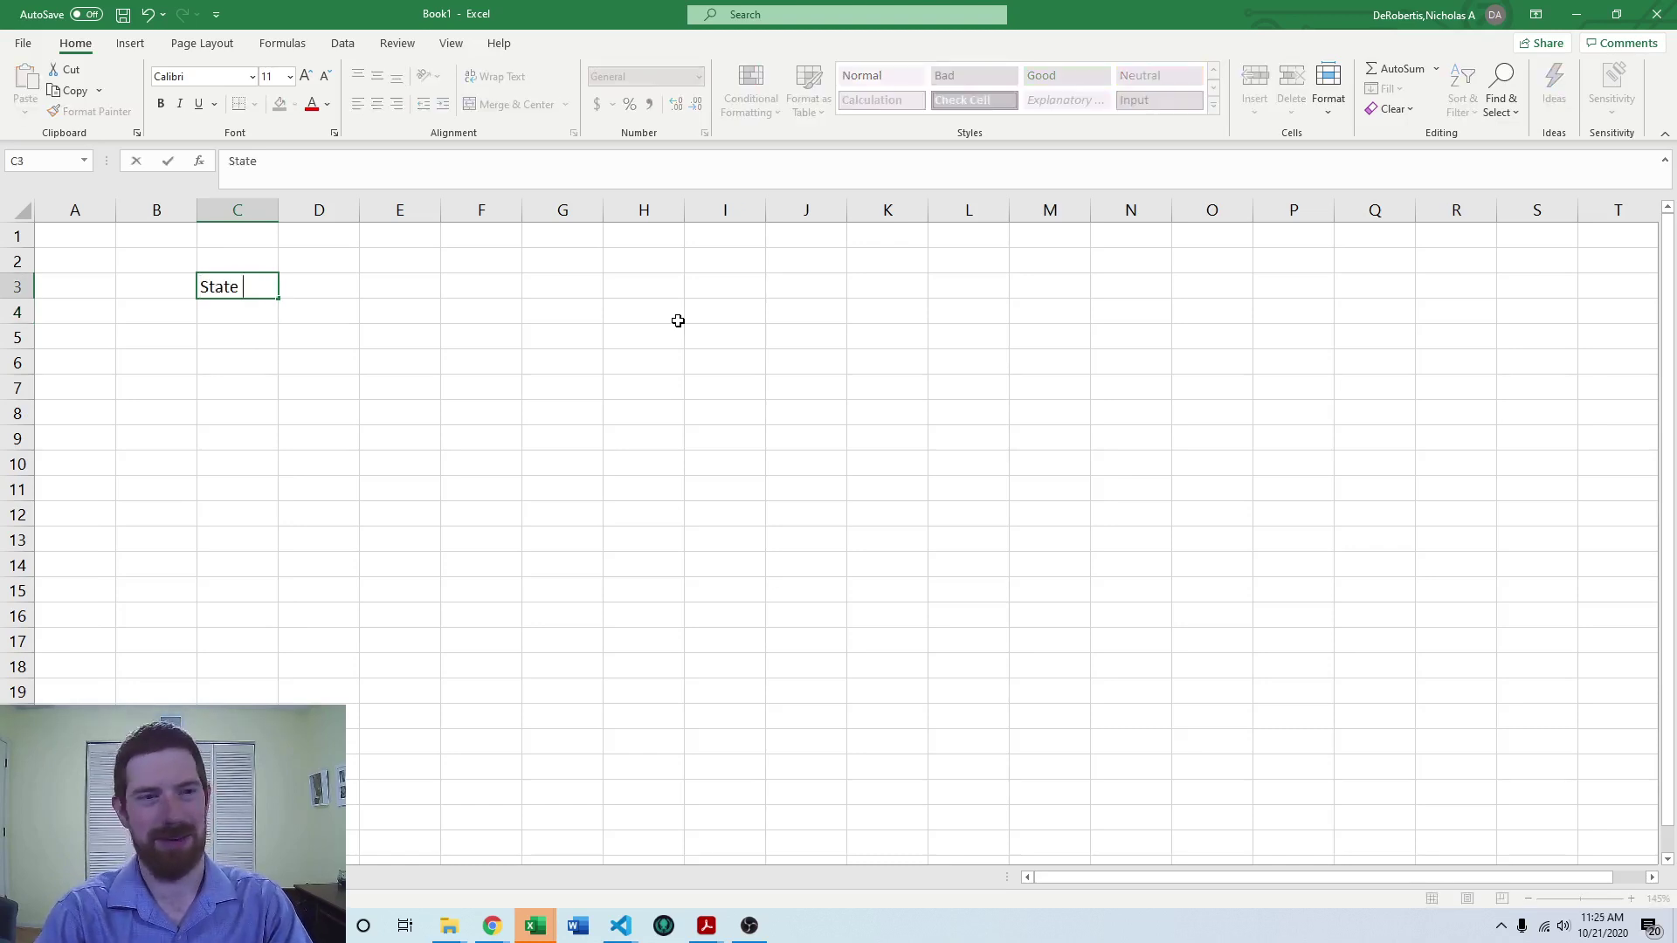
text(of Economy)
key(Return)
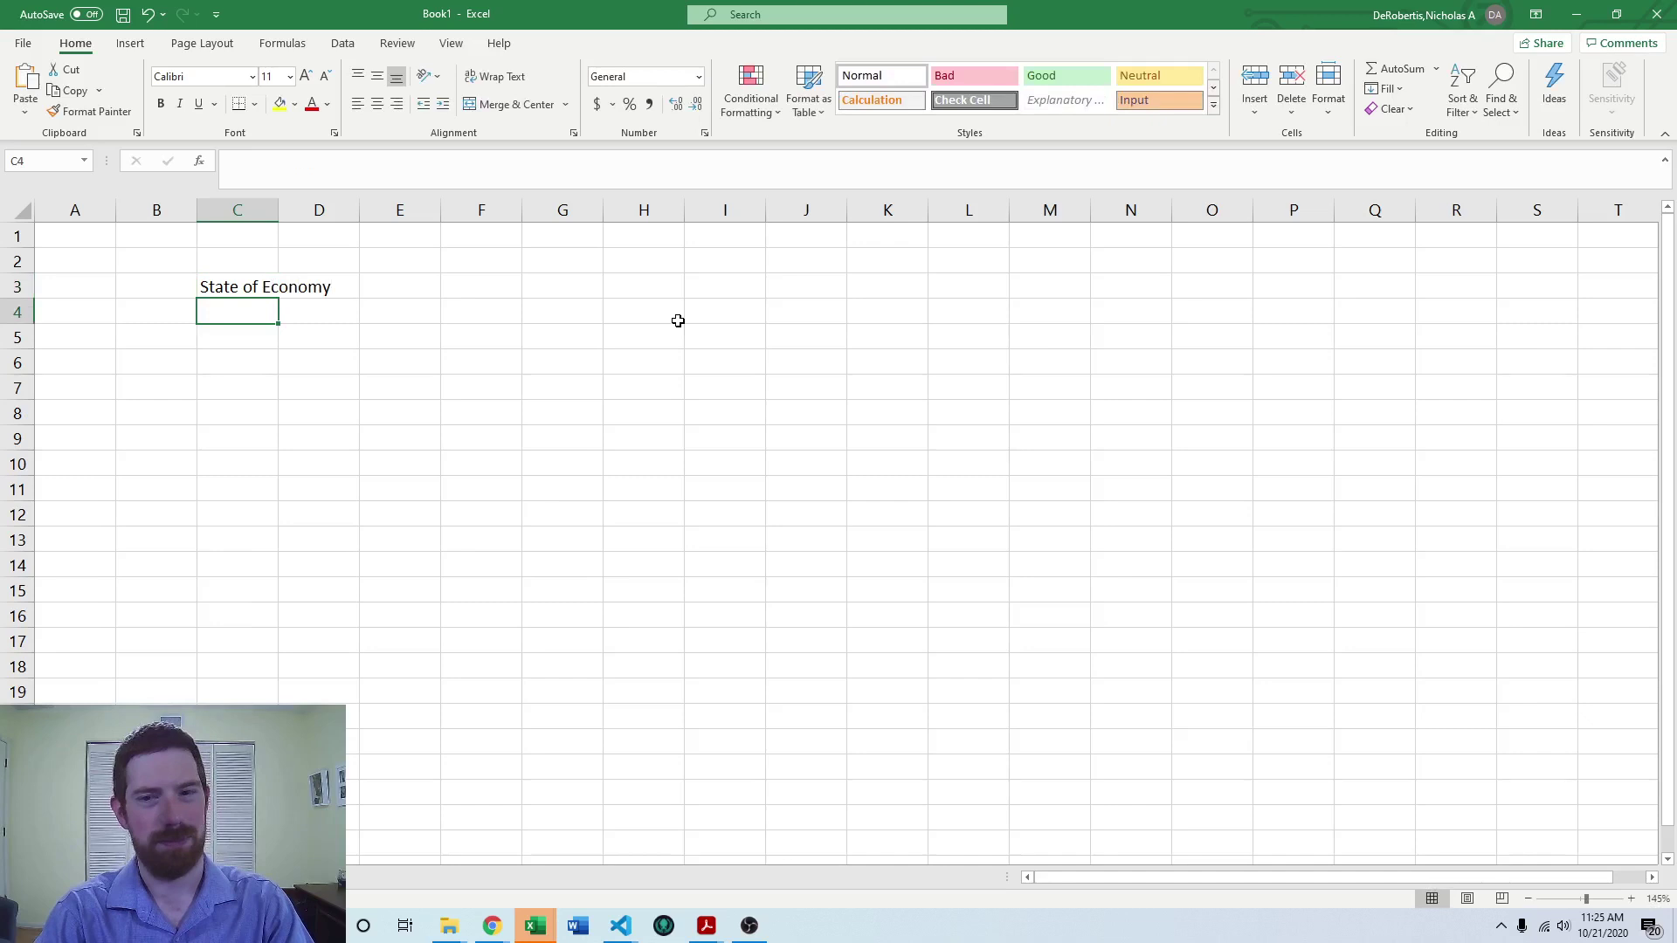
text(Recession)
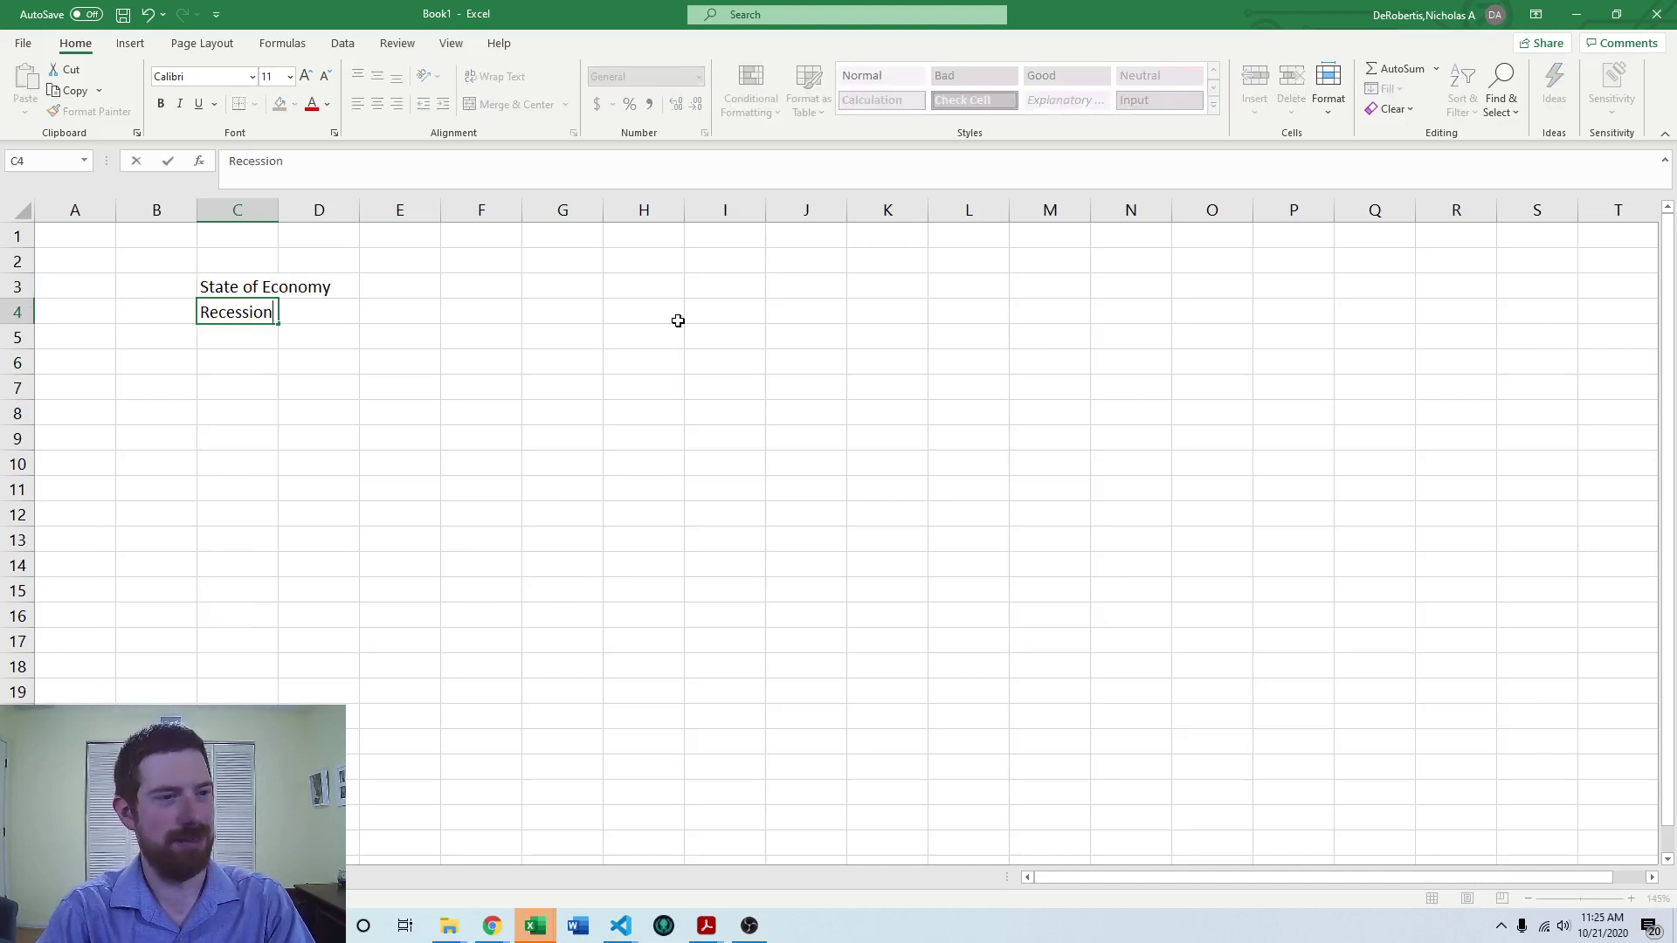
key(Return)
text(Normal)
key(Return)
text(Expansio)
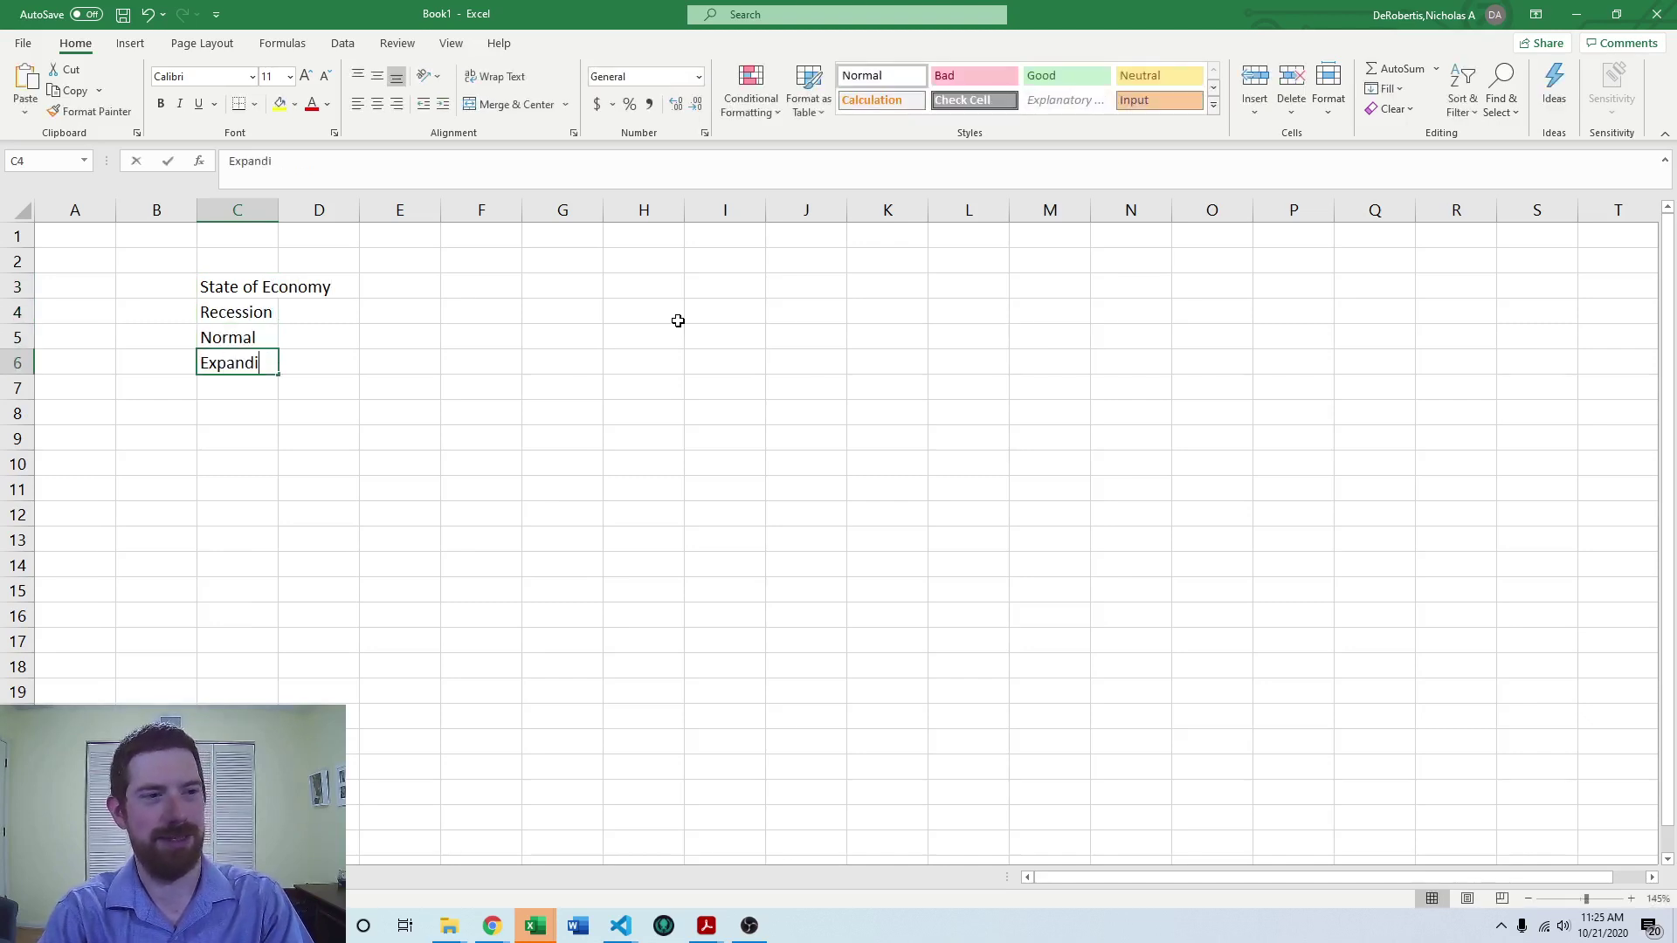
text(n)
key(Tab)
key(Up)
key(Up)
key(Up)
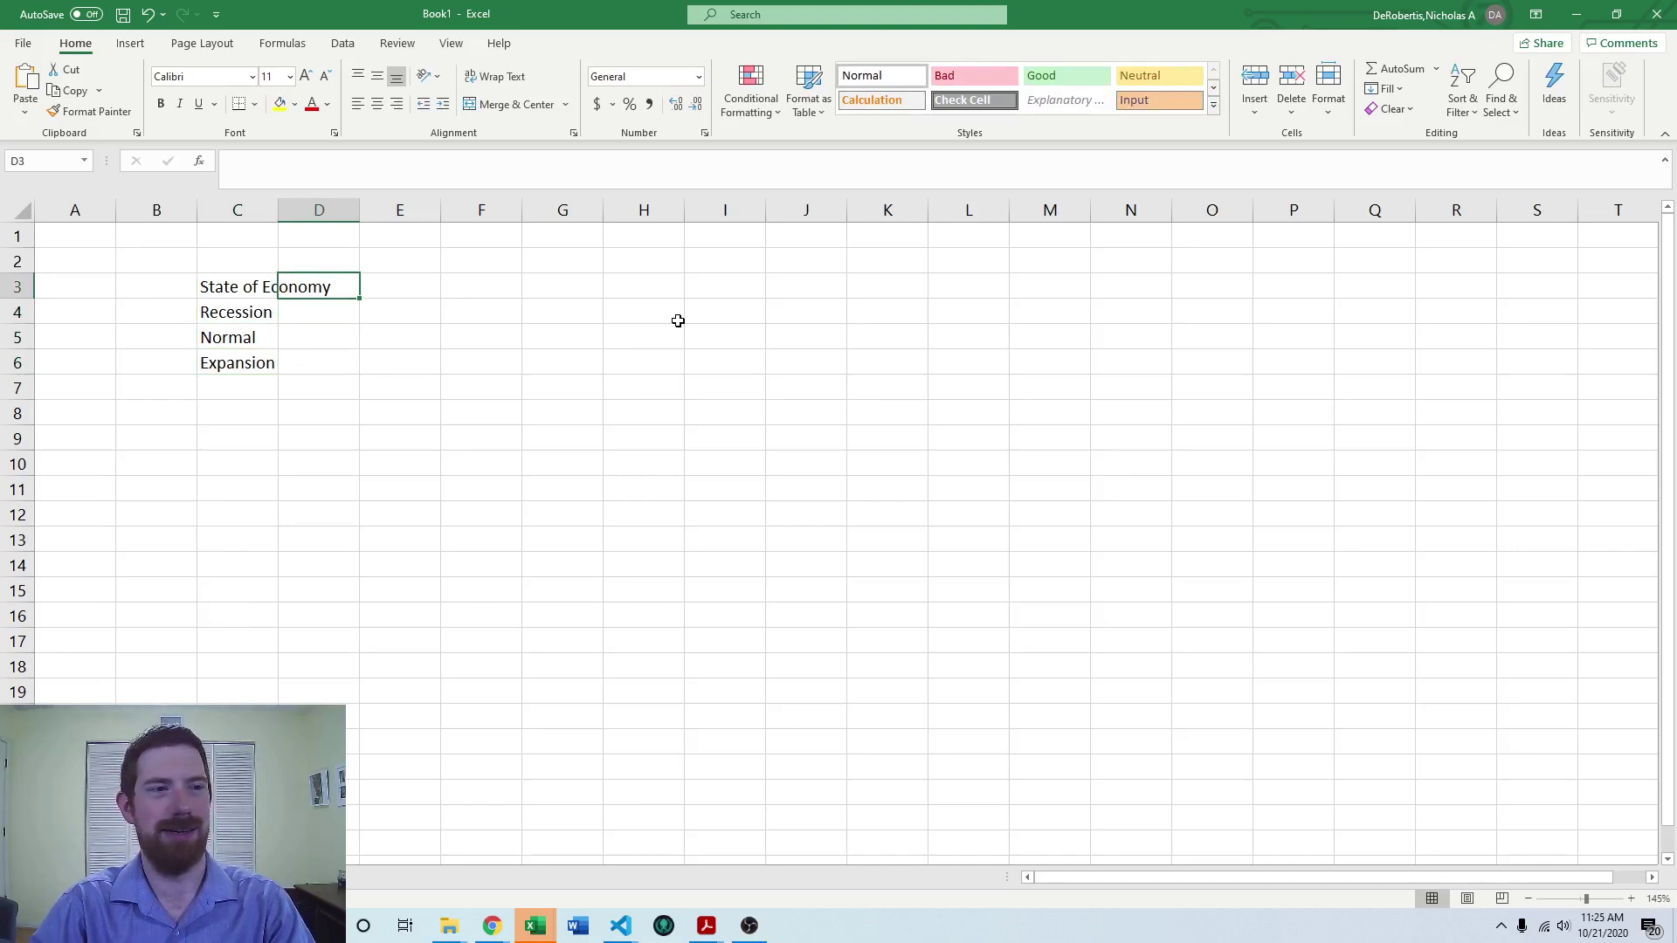
click(284, 210)
double_click(278, 209)
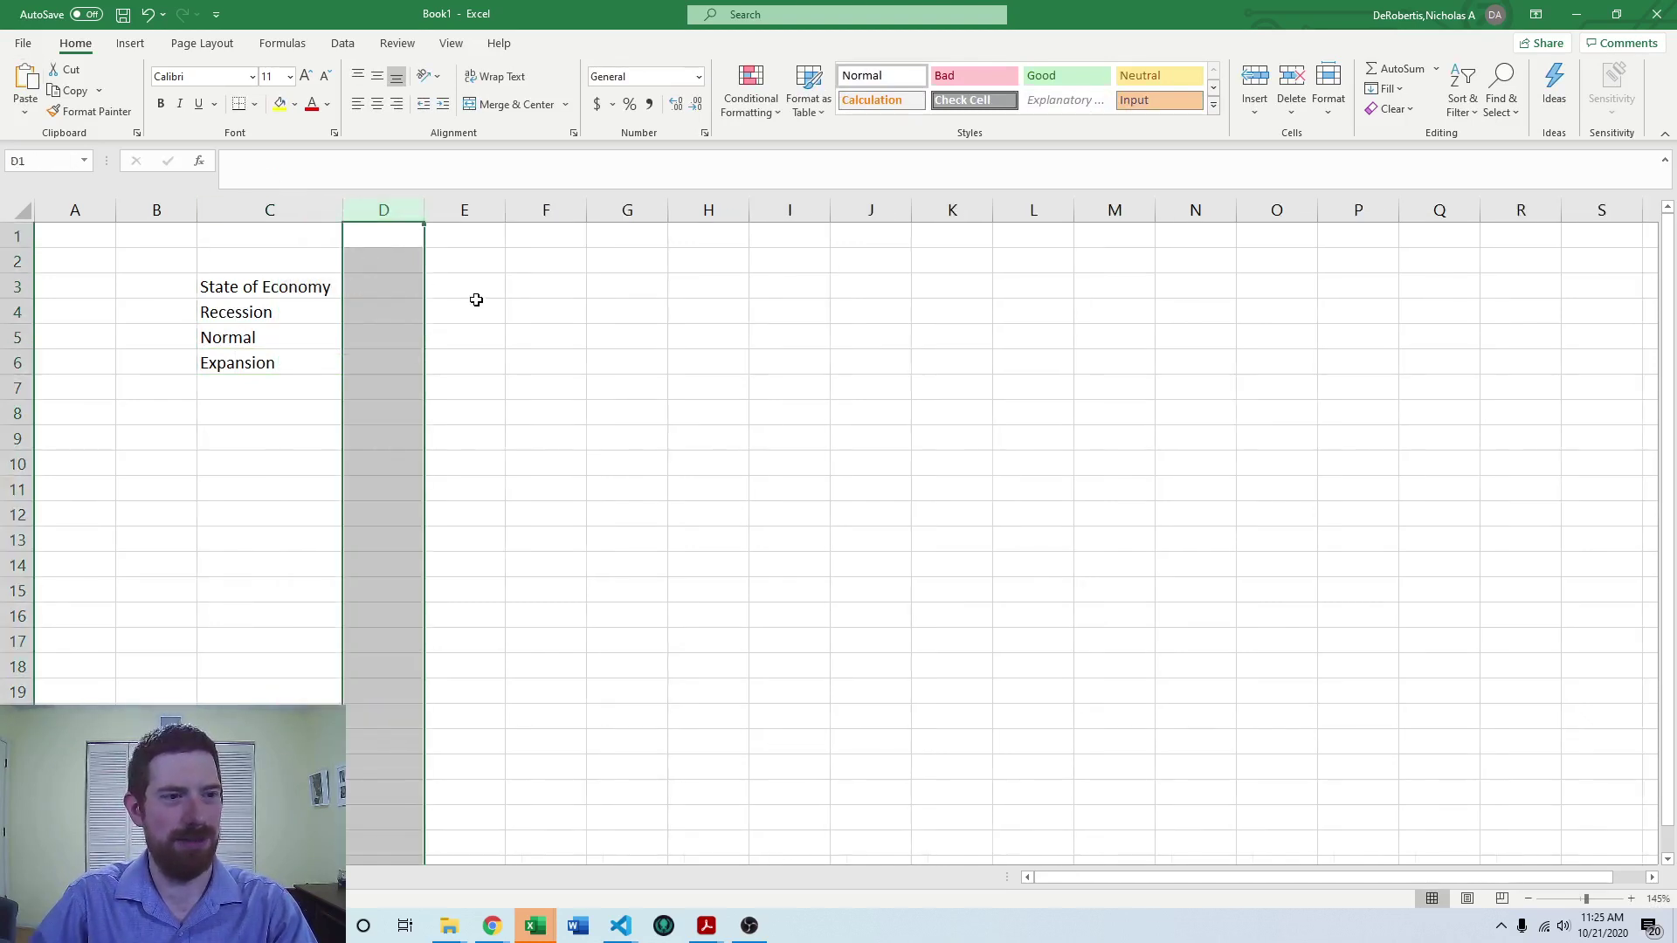
Add a Probability column in D with 30%, 50% and 20%
click(350, 268)
click(371, 278)
text(Proba)
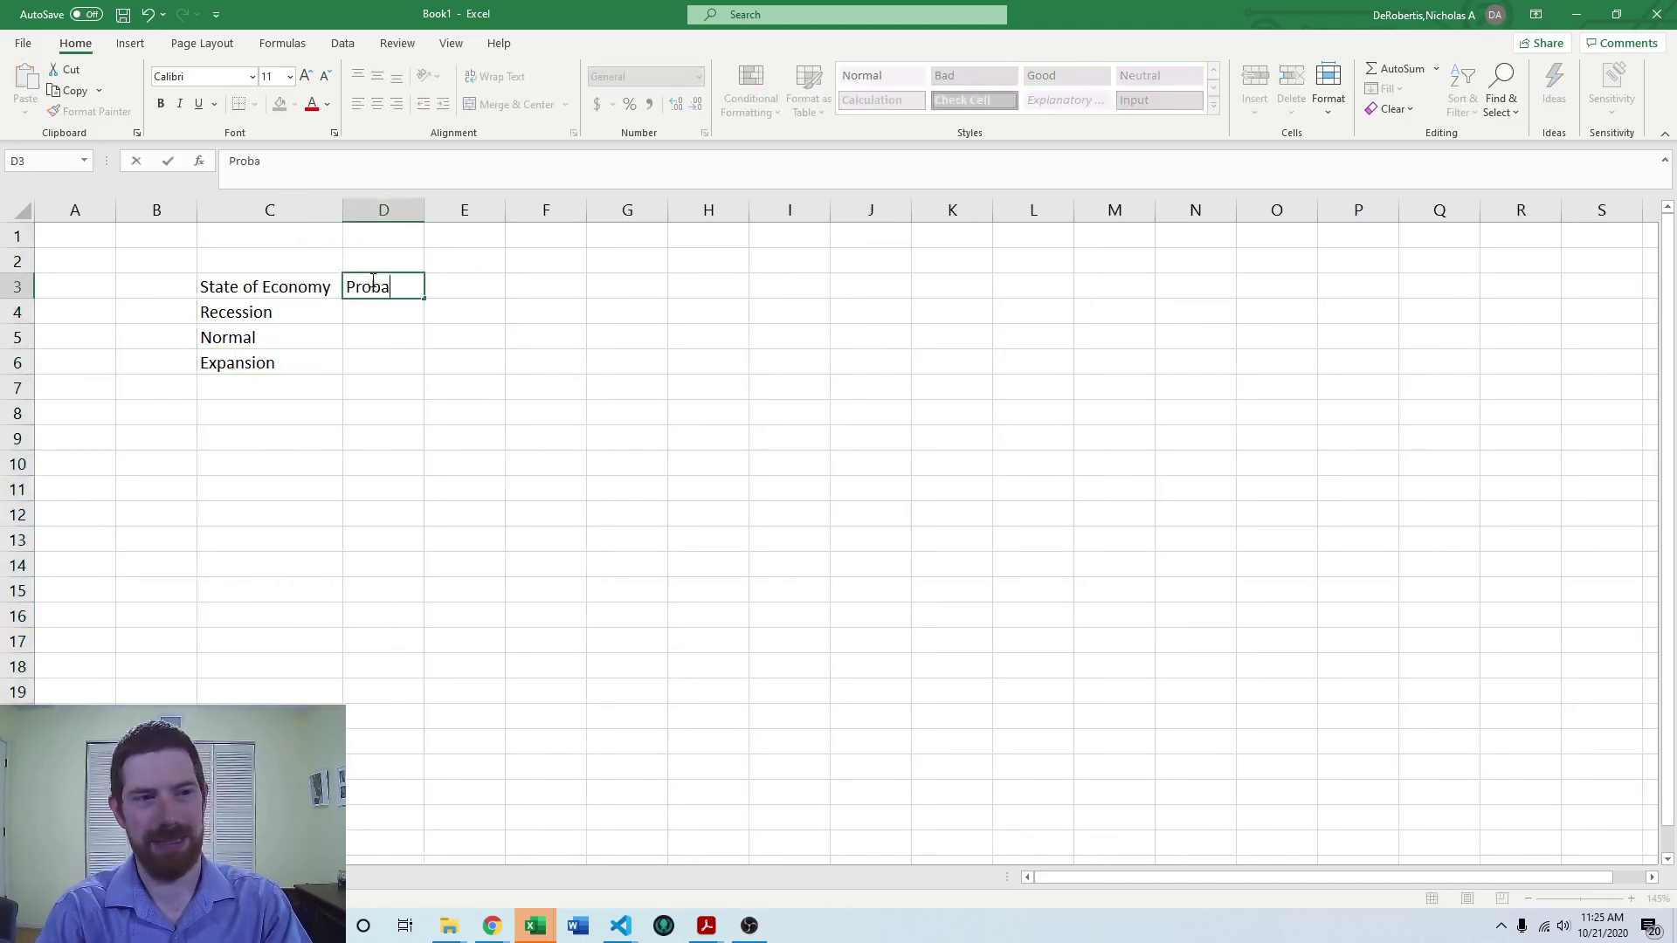
text(bility)
key(Return)
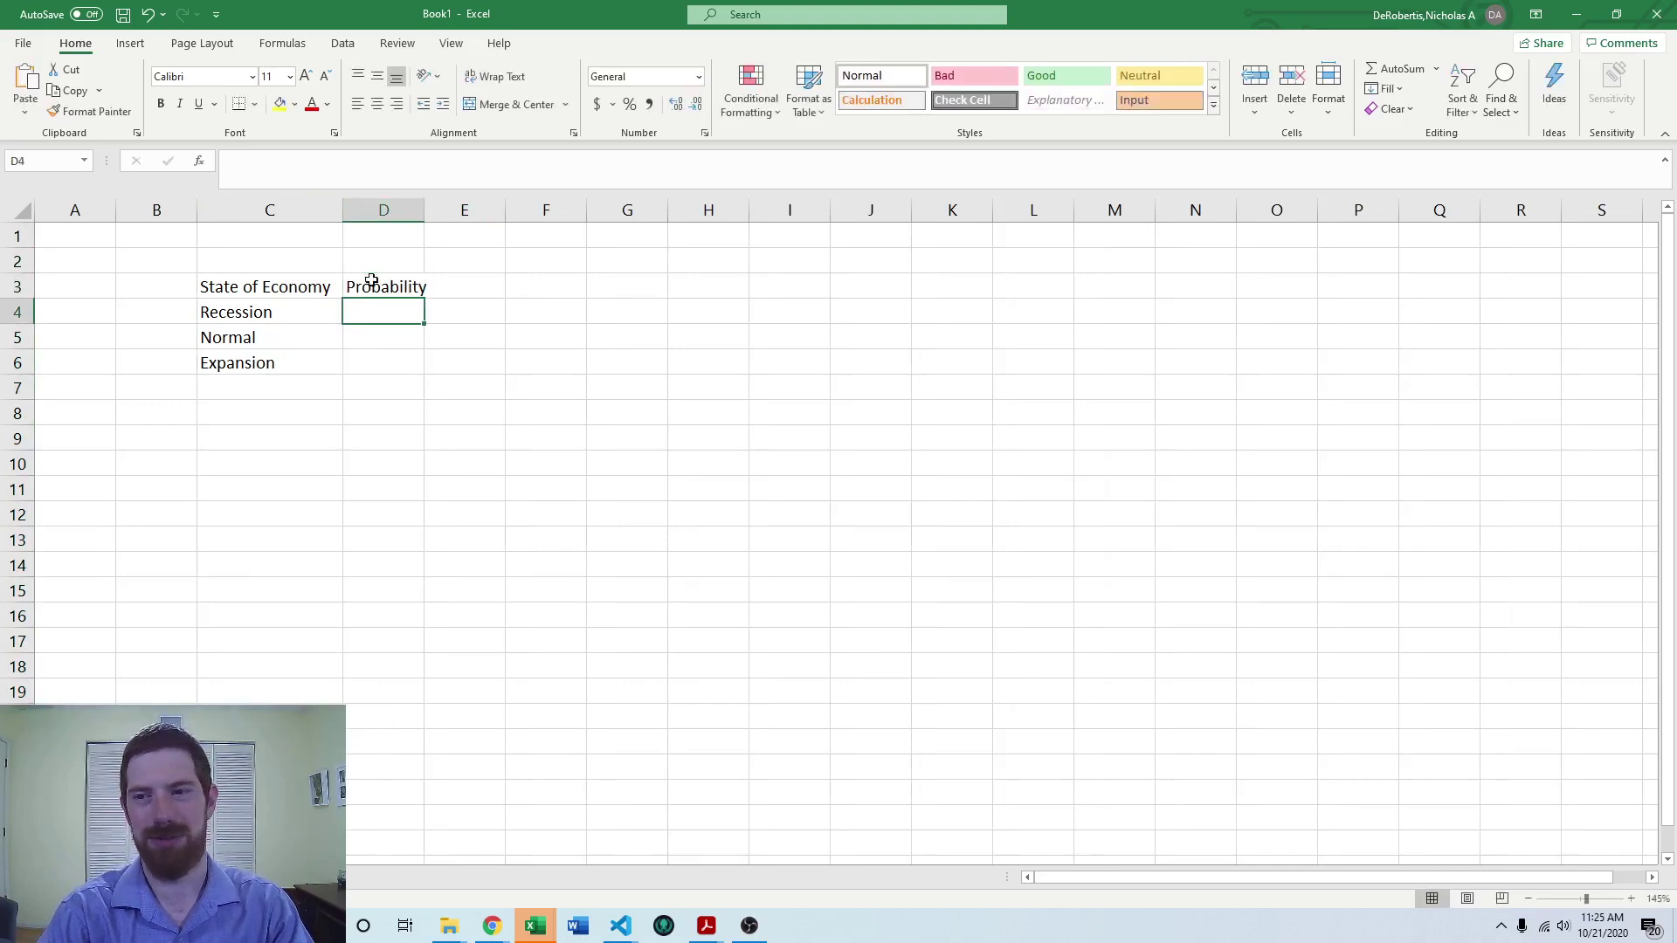
text(30%)
key(Return)
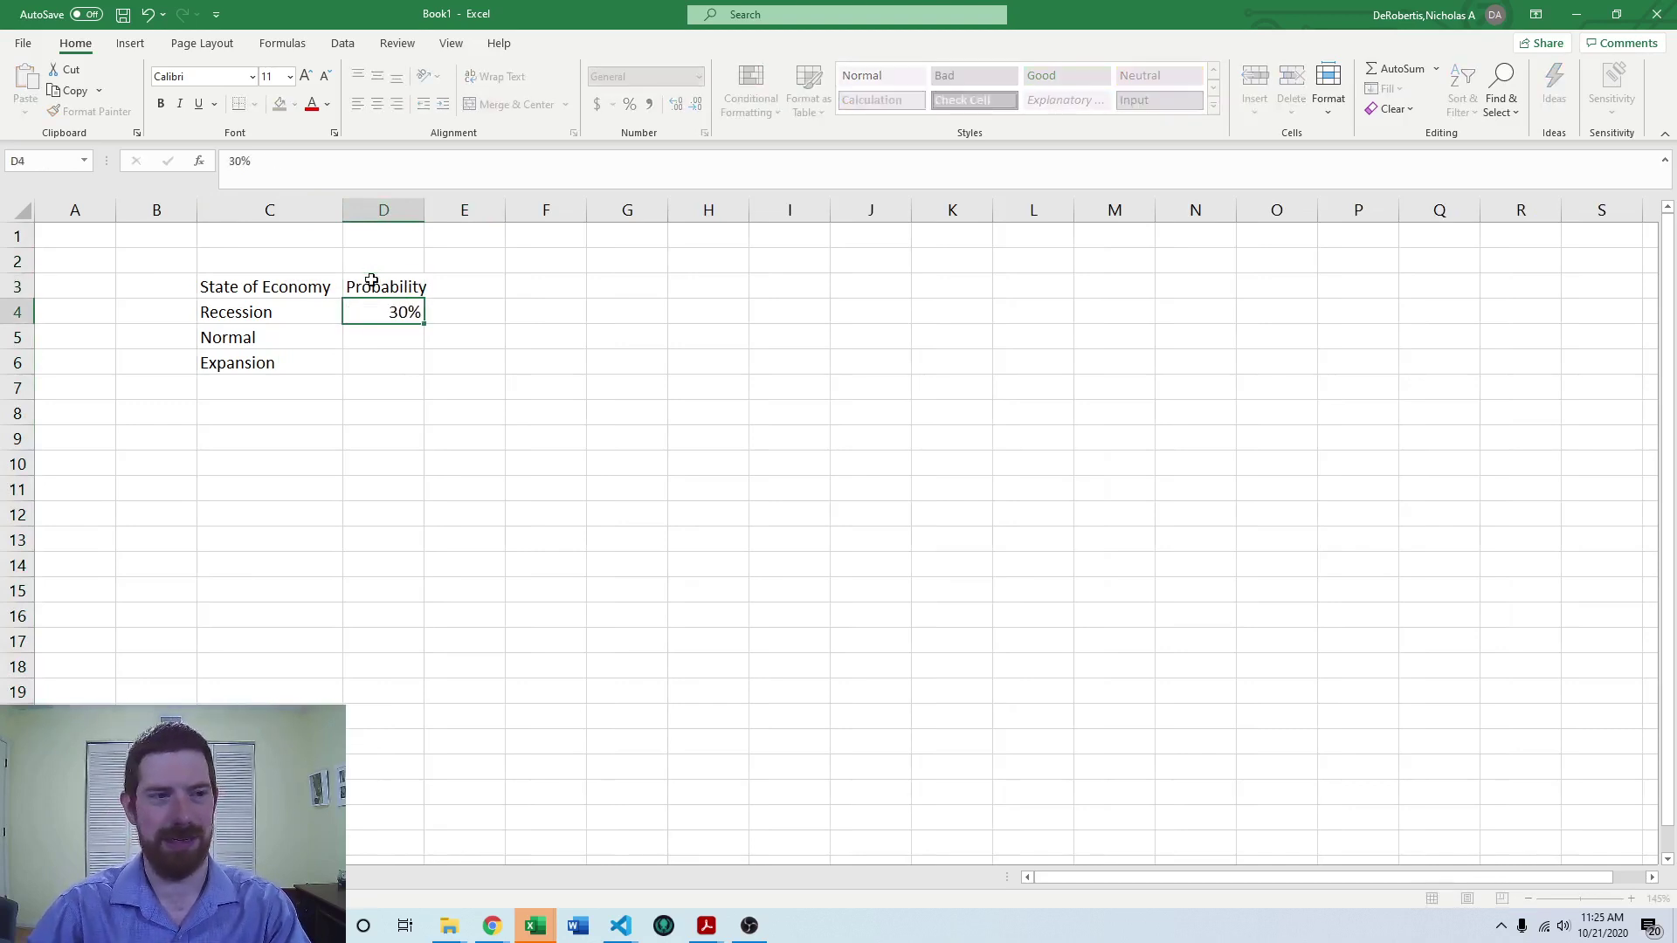
text(50%)
key(Return)
text(20%)
key(Return)
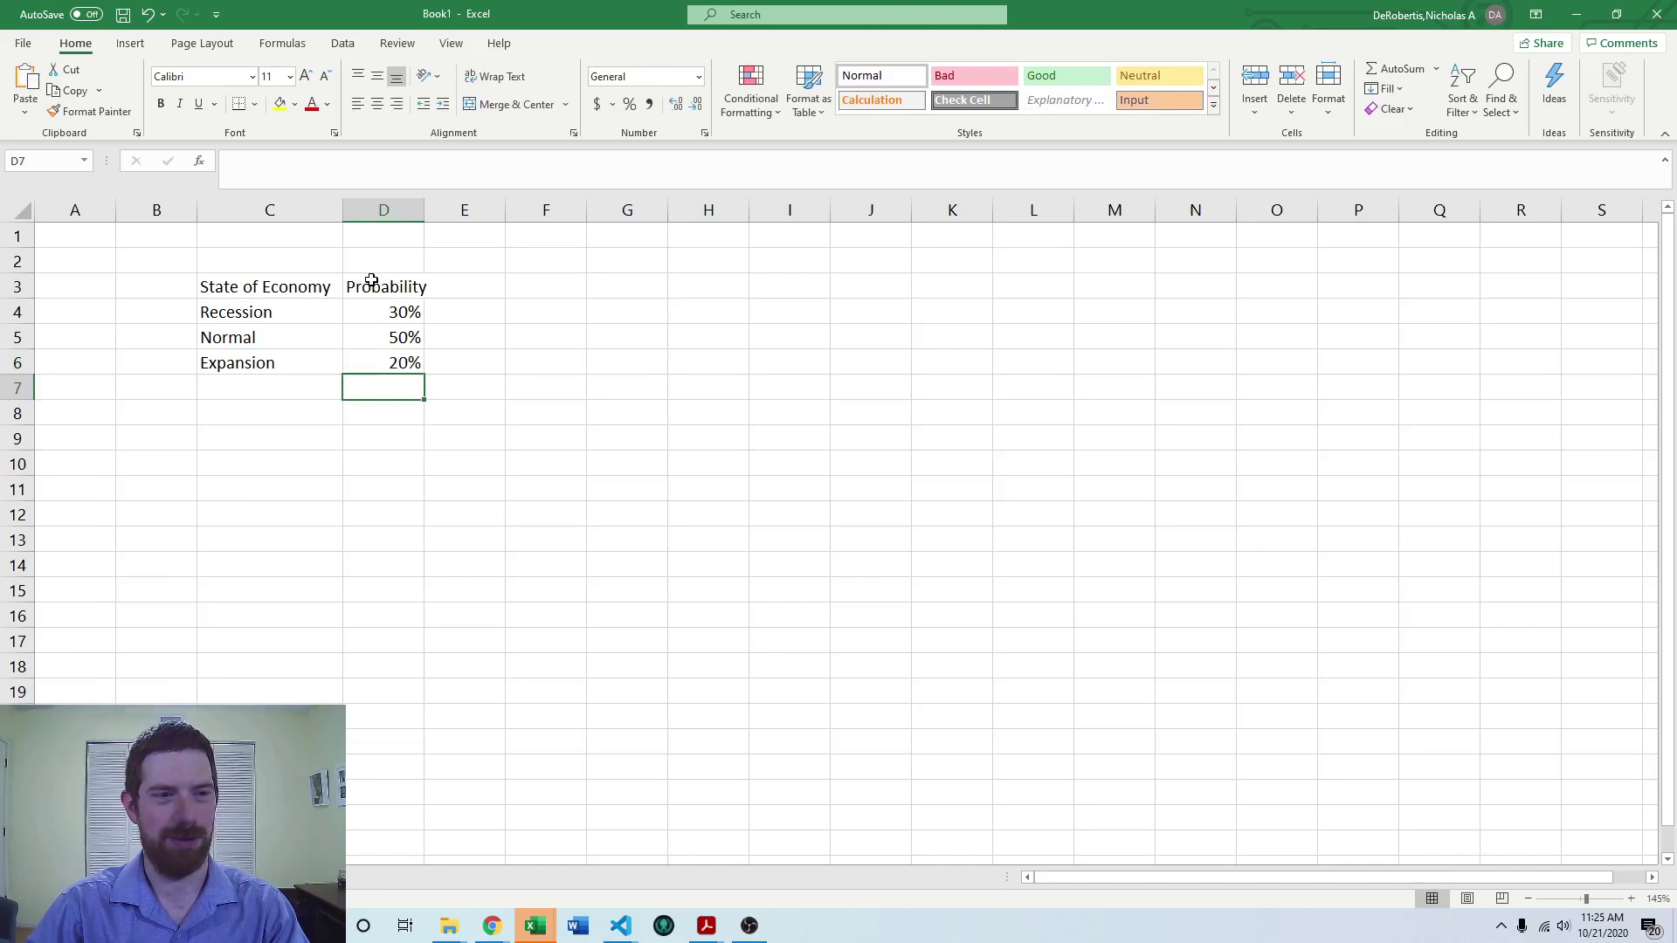
key(Up)
key(Up)
key(Up)
key(Up)
key(Right)
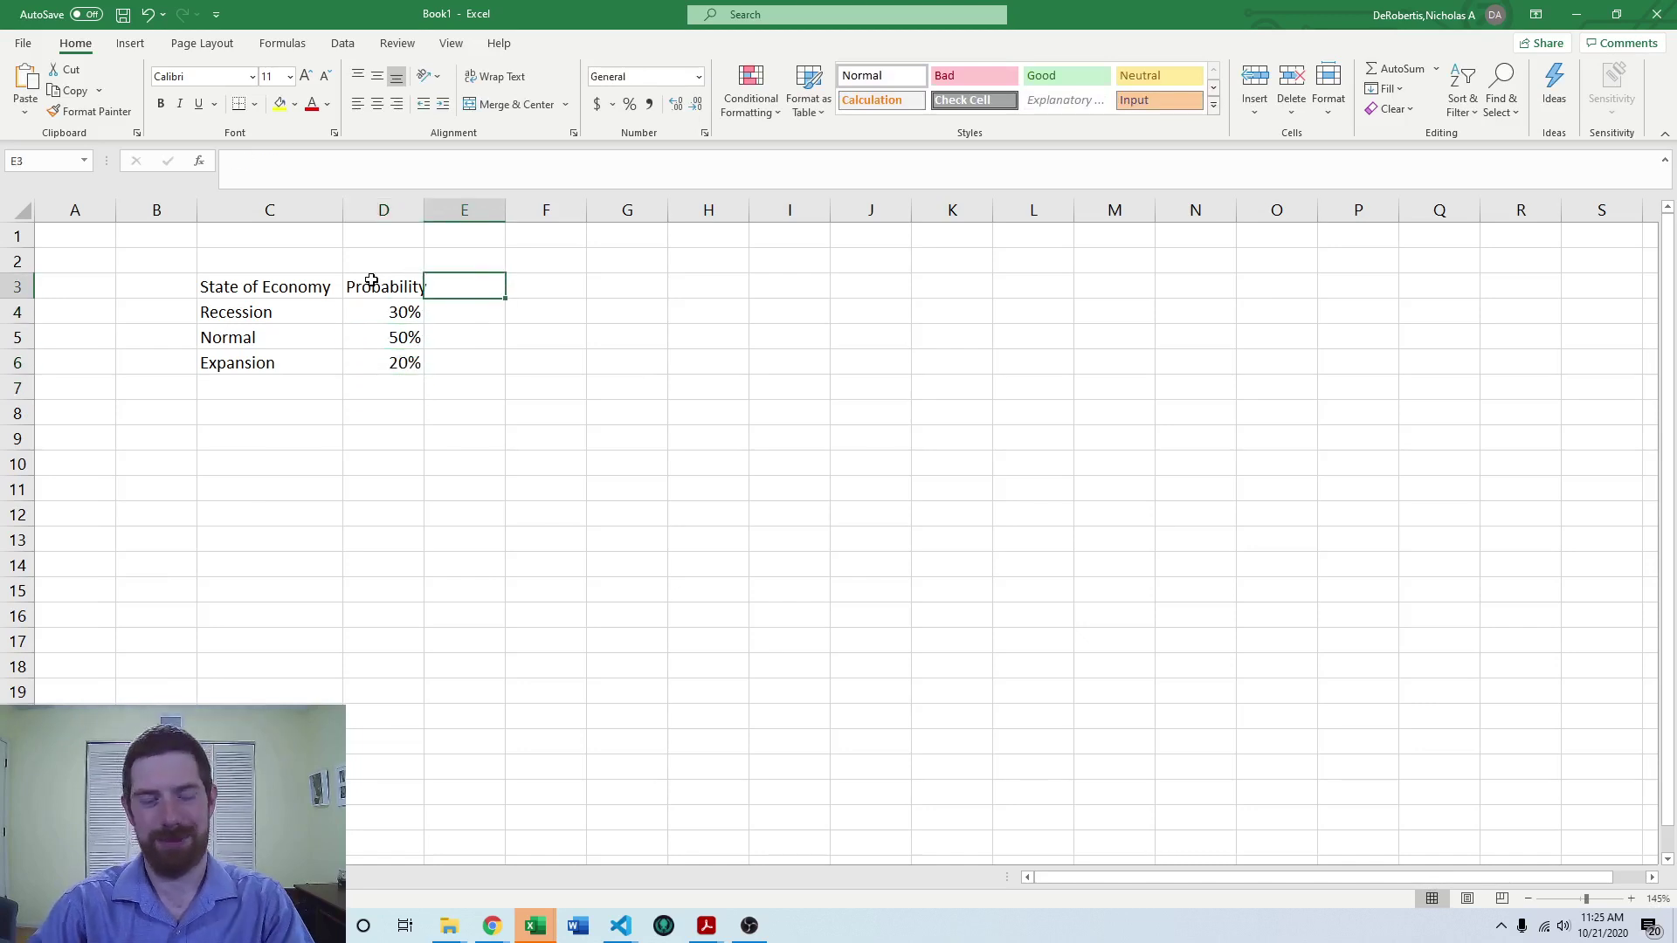
Add Interest Rate and Savings Rate headings in E3 and F3, autofitting column E
text(Interest Rat)
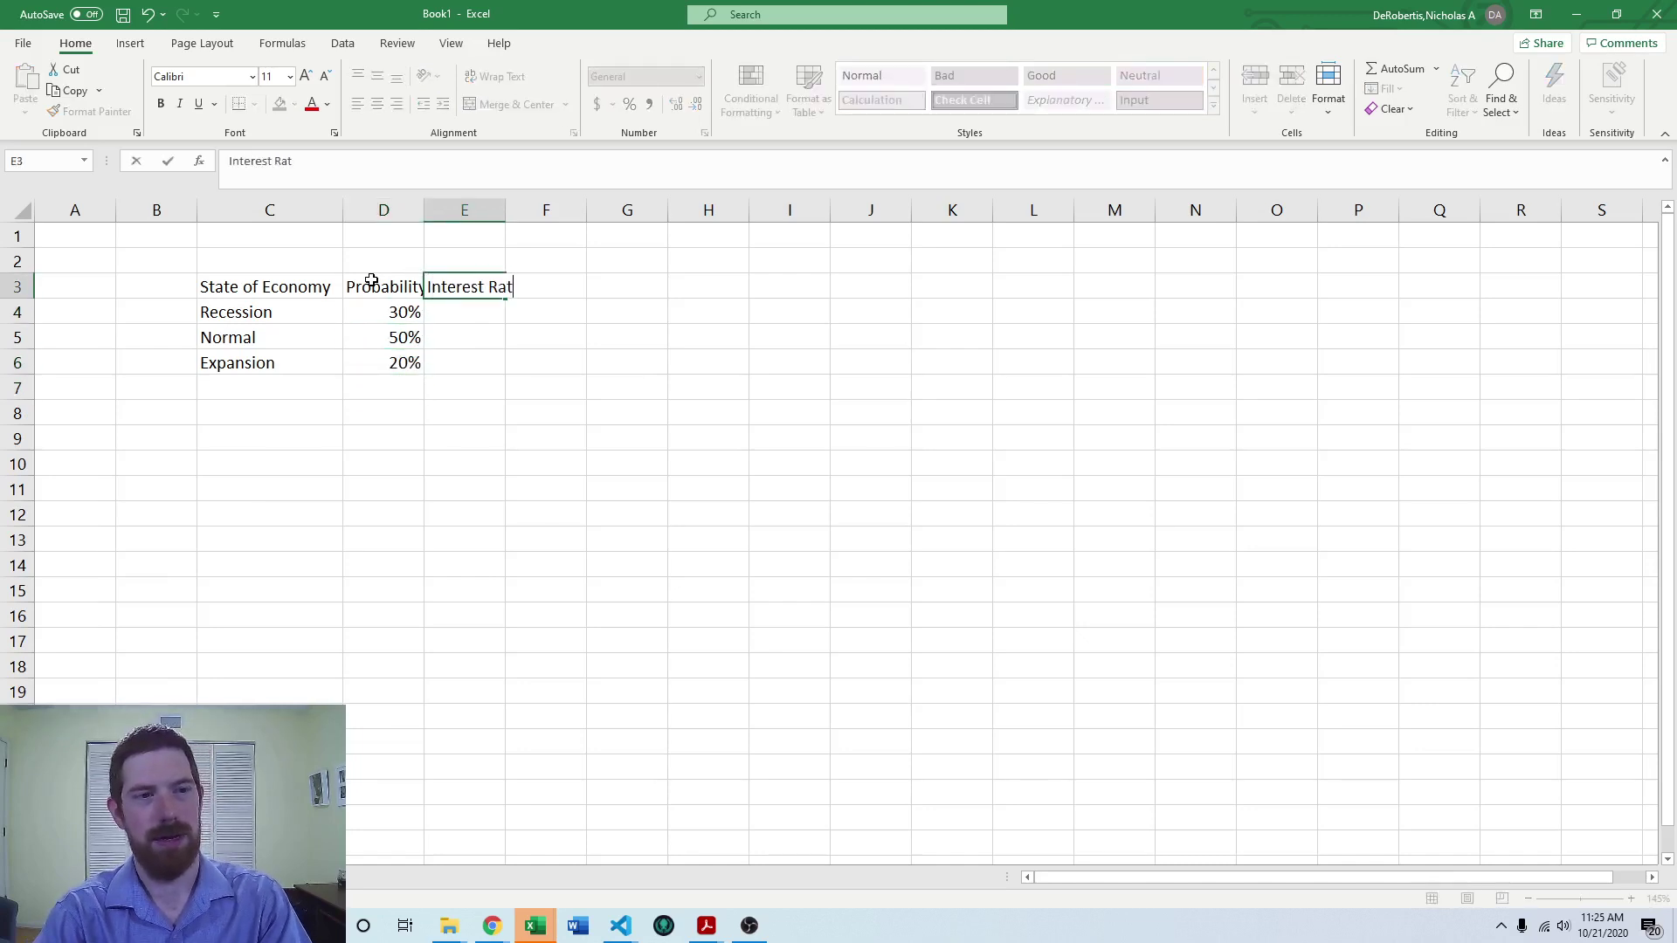
text(e)
key(Tab)
text(Savings )
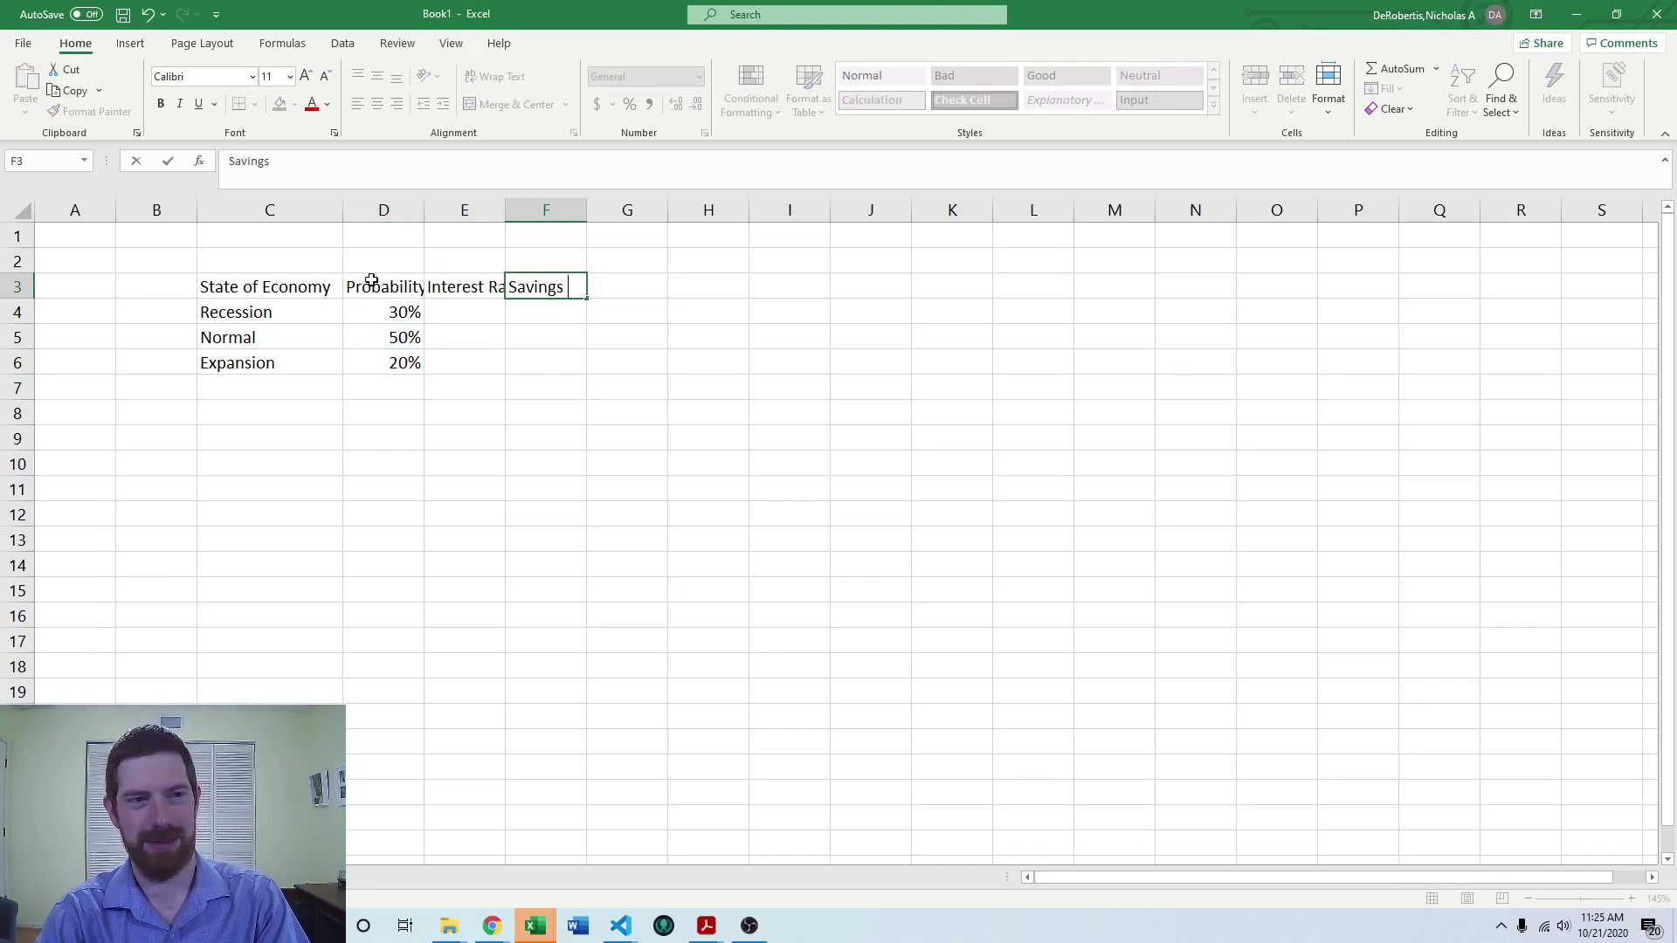
text(Rate)
key(Return)
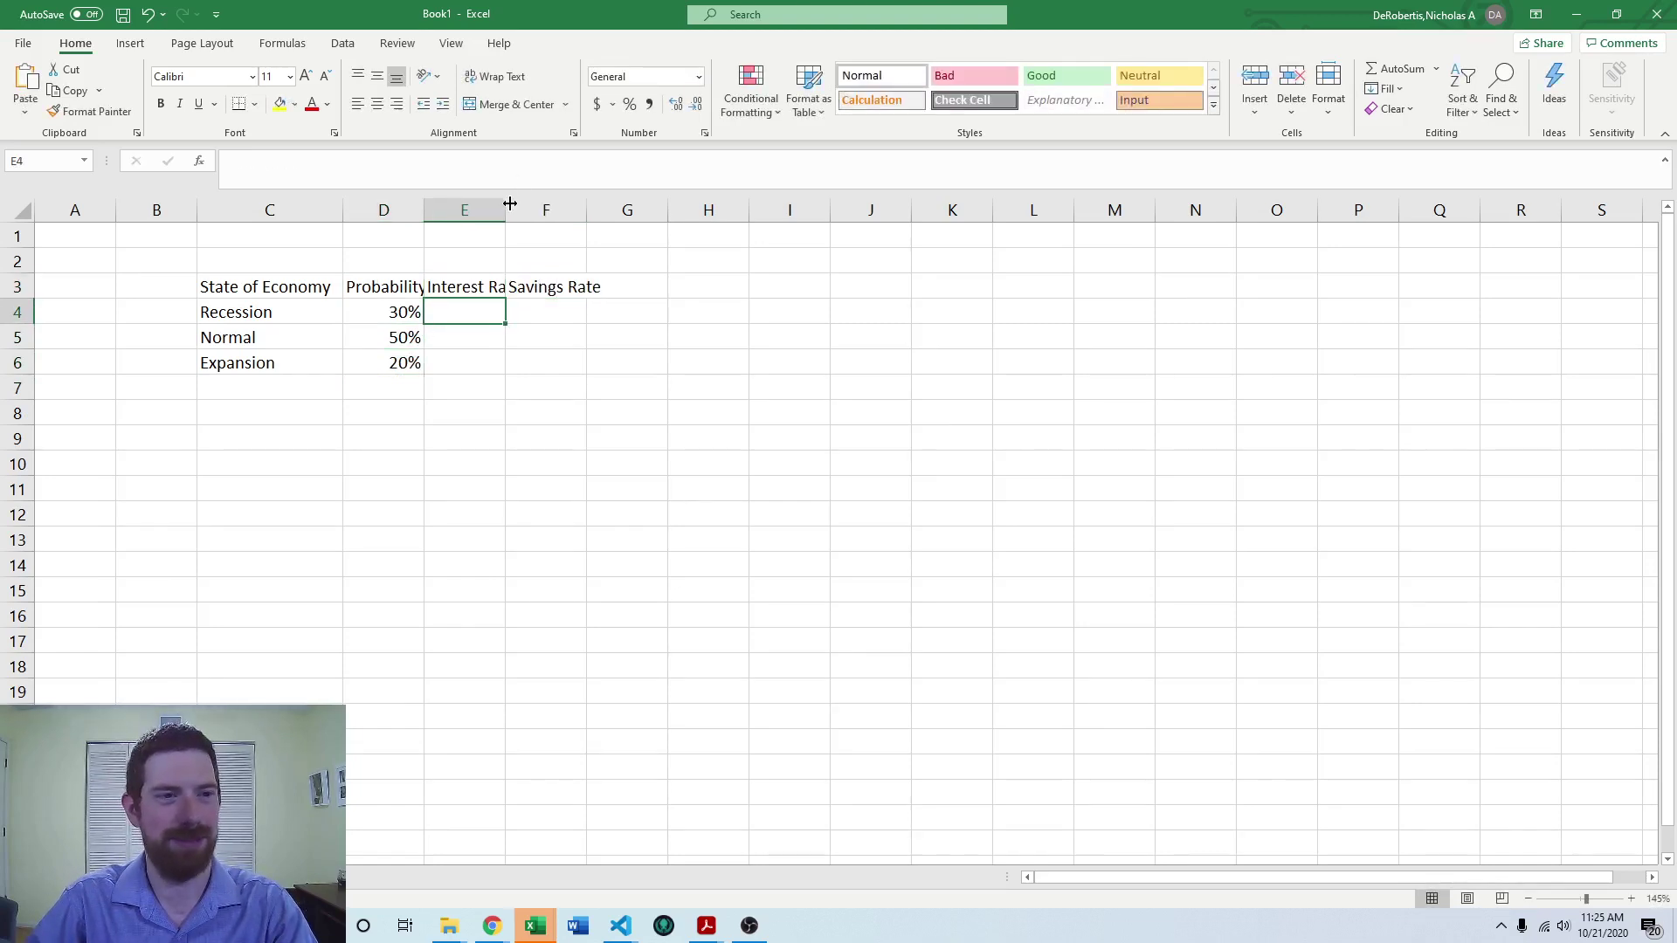
double_click(510, 203)
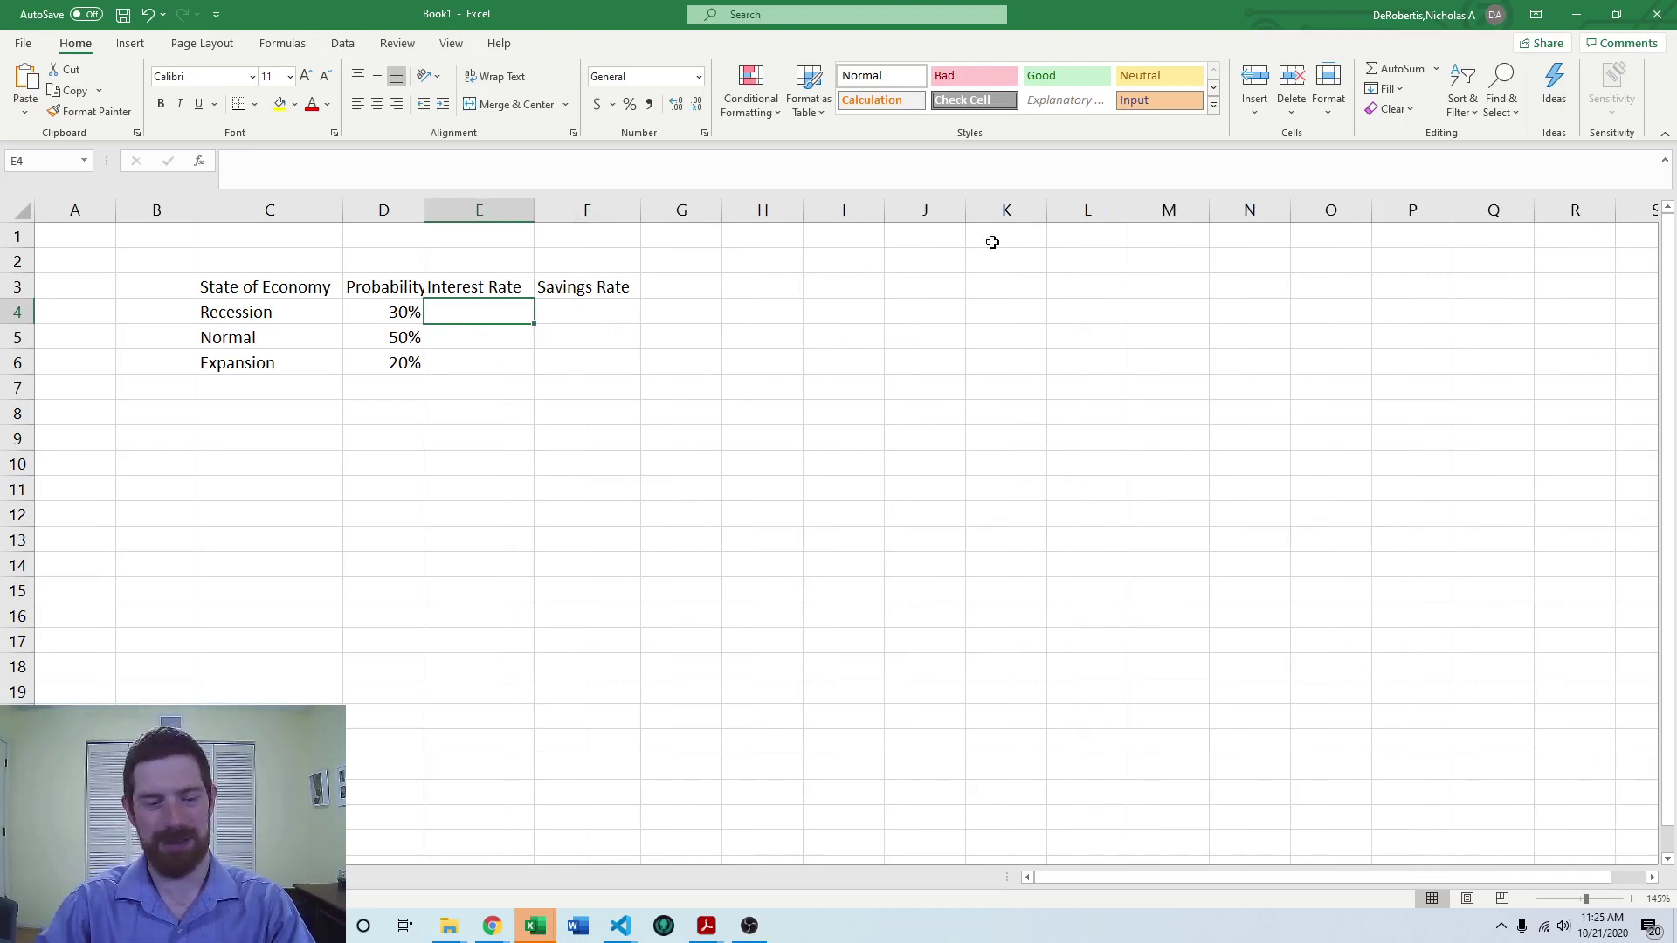
Enter interest rates of 2%, 5% and 7% in E4:E6
text(2%5)
key(BackSpace)
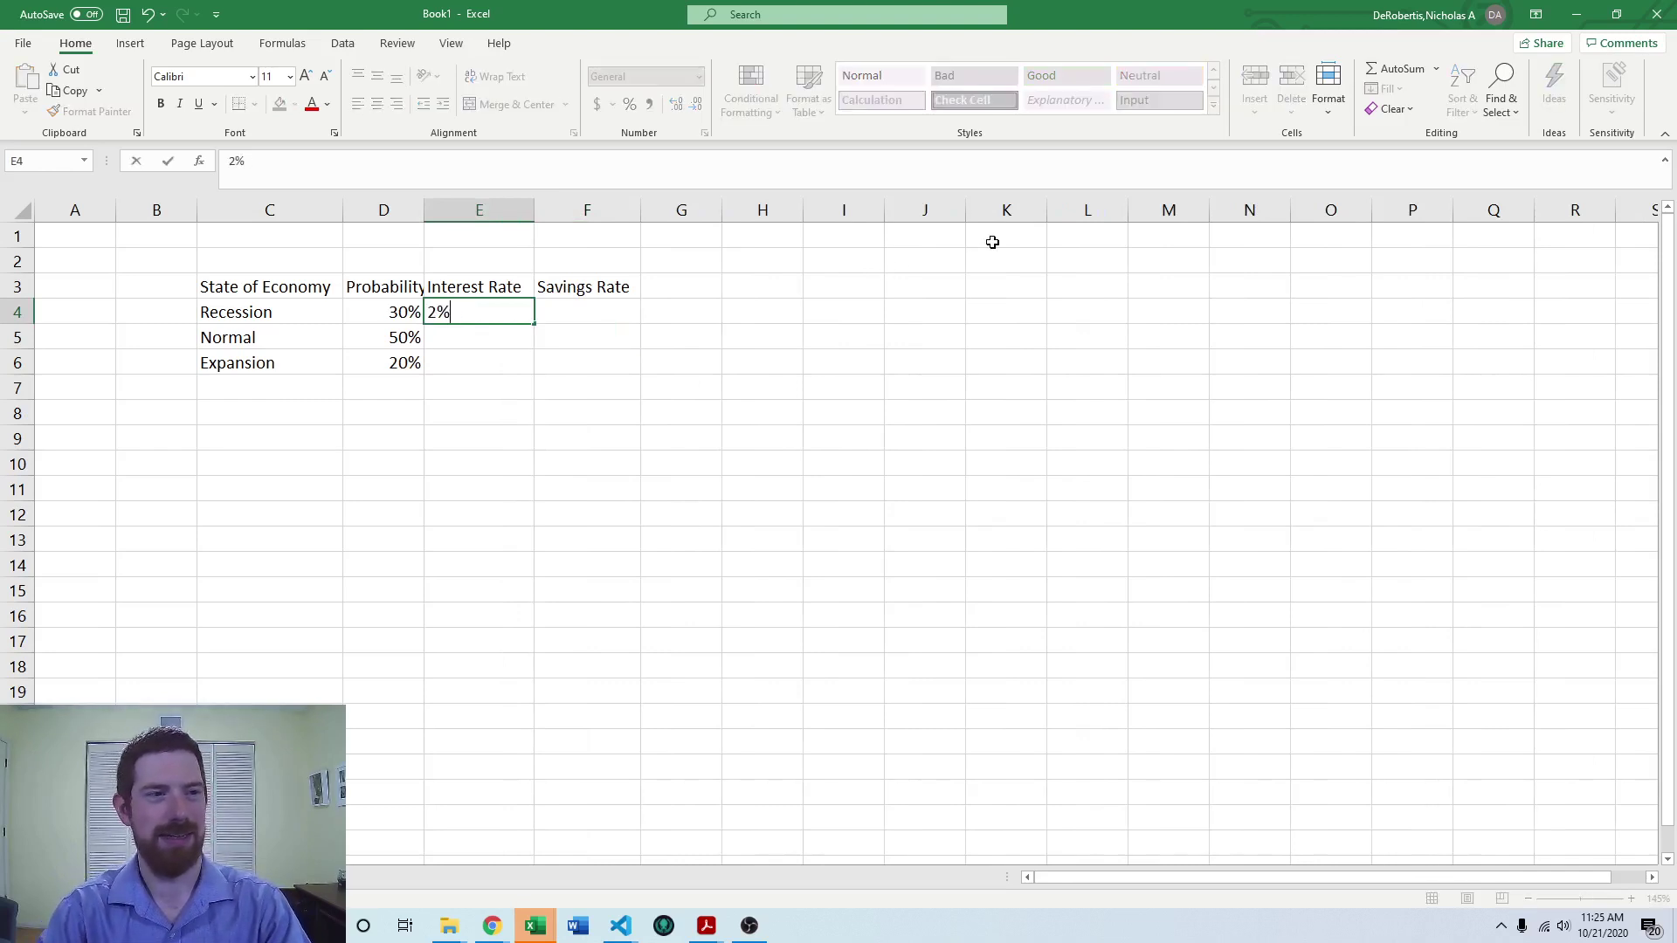
key(Return)
text(5%)
key(Return)
text(7%)
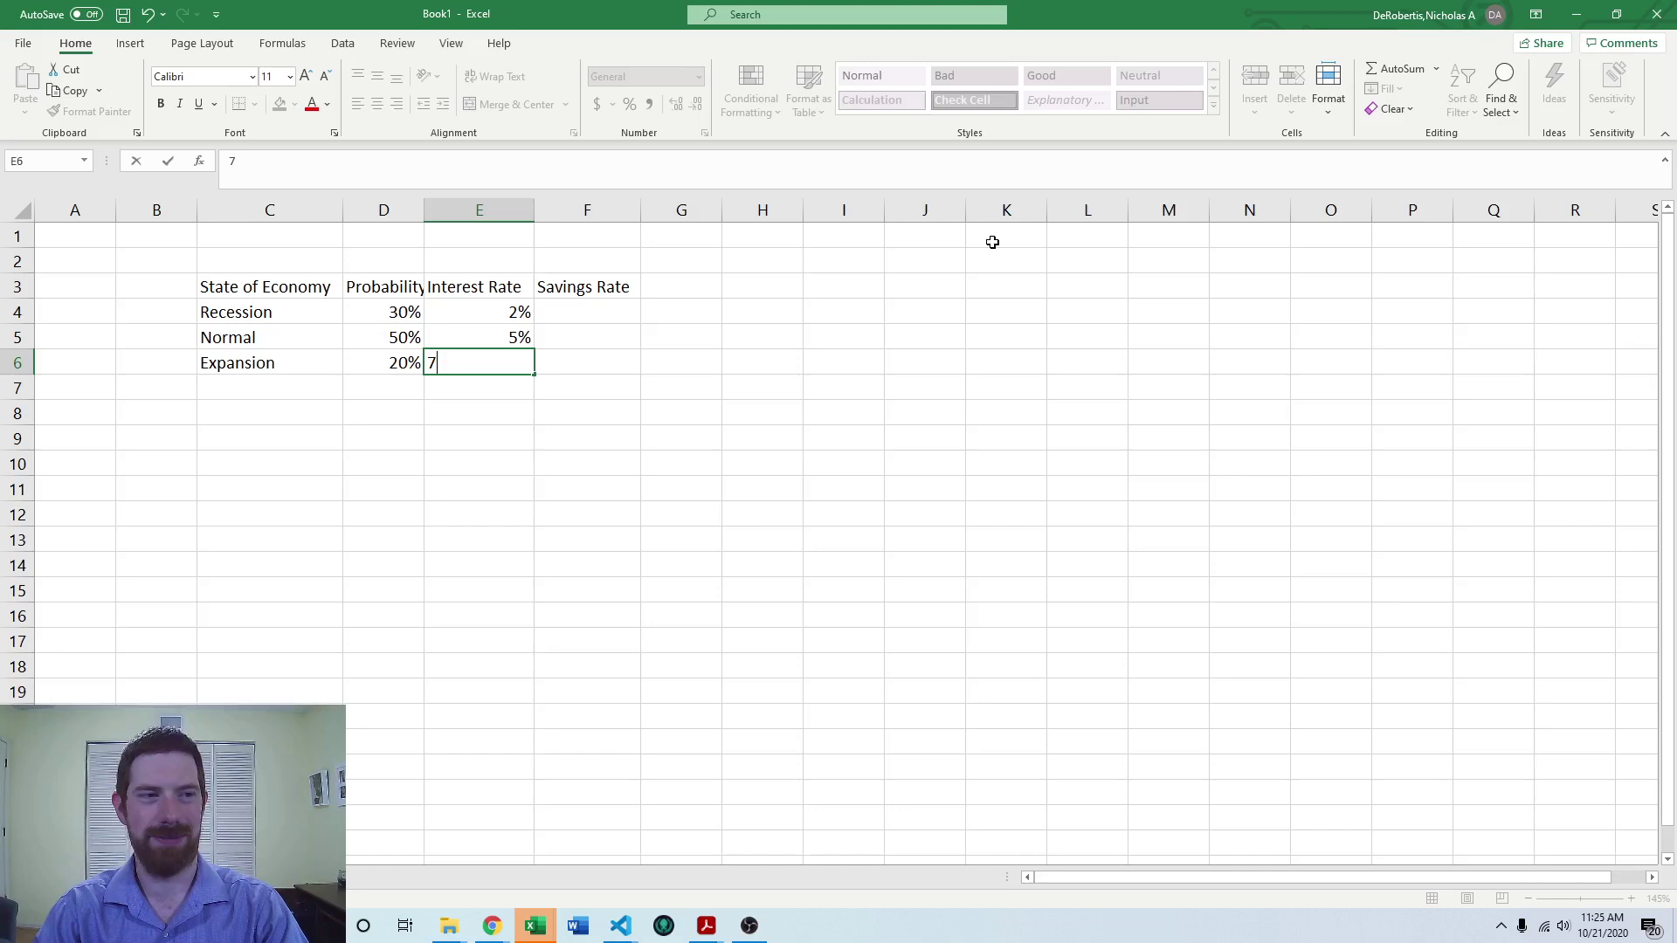
key(Up)
key(Up)
key(Right)
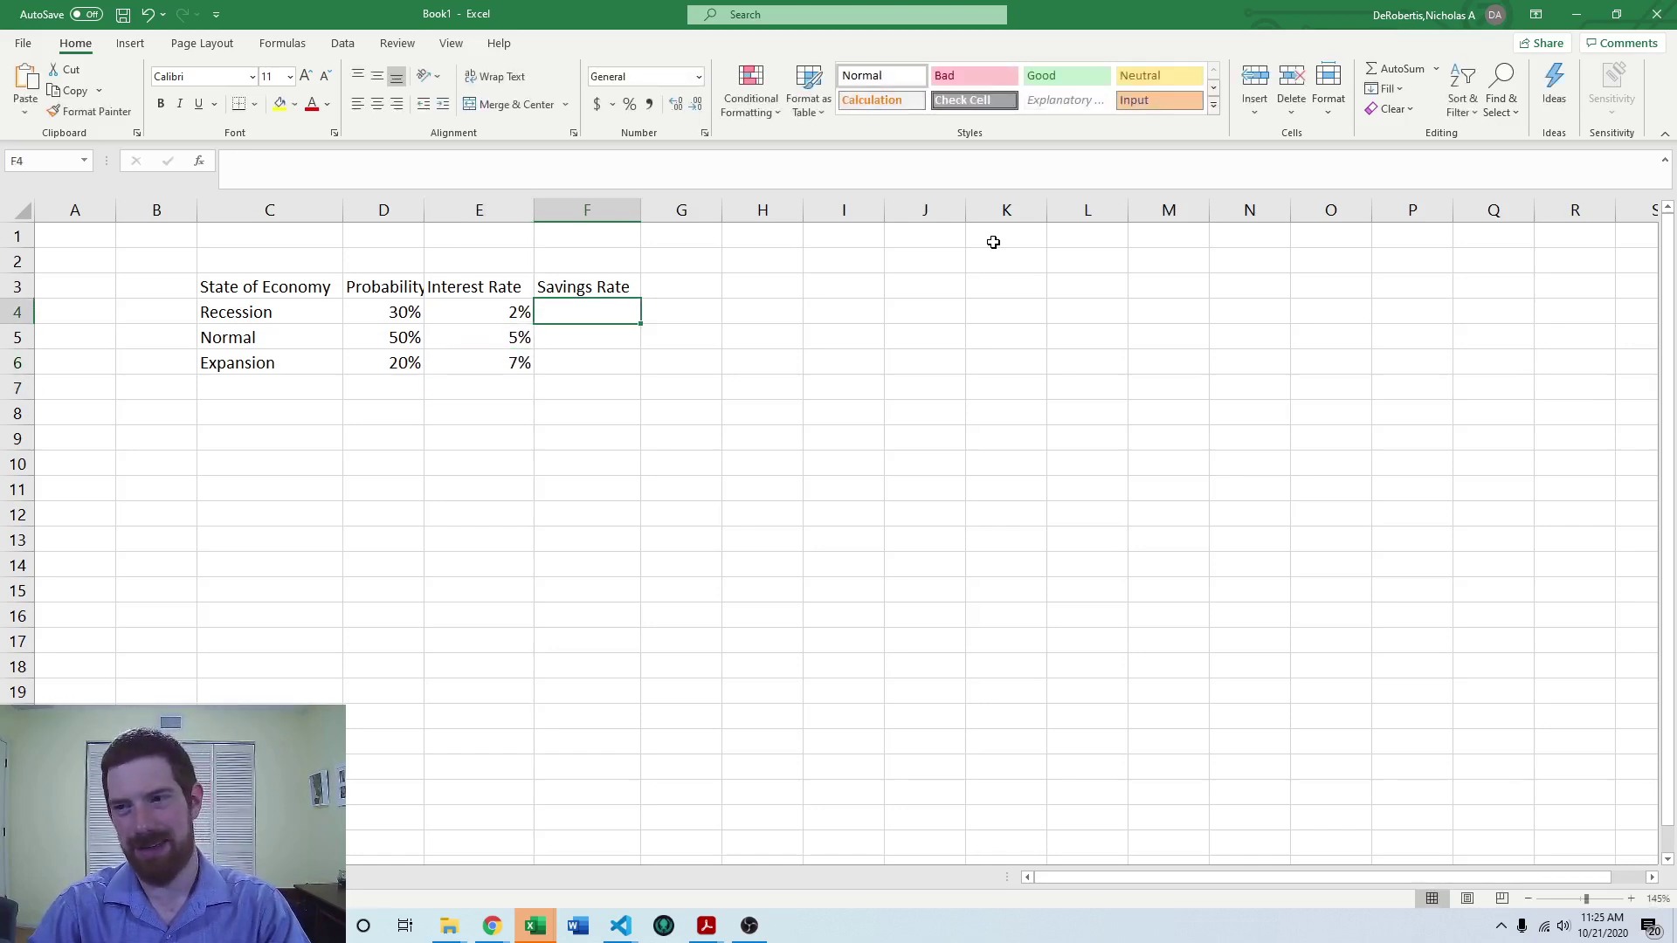
Enter savings rates of 35%, 25% and 15% in F4:F6
text(36)
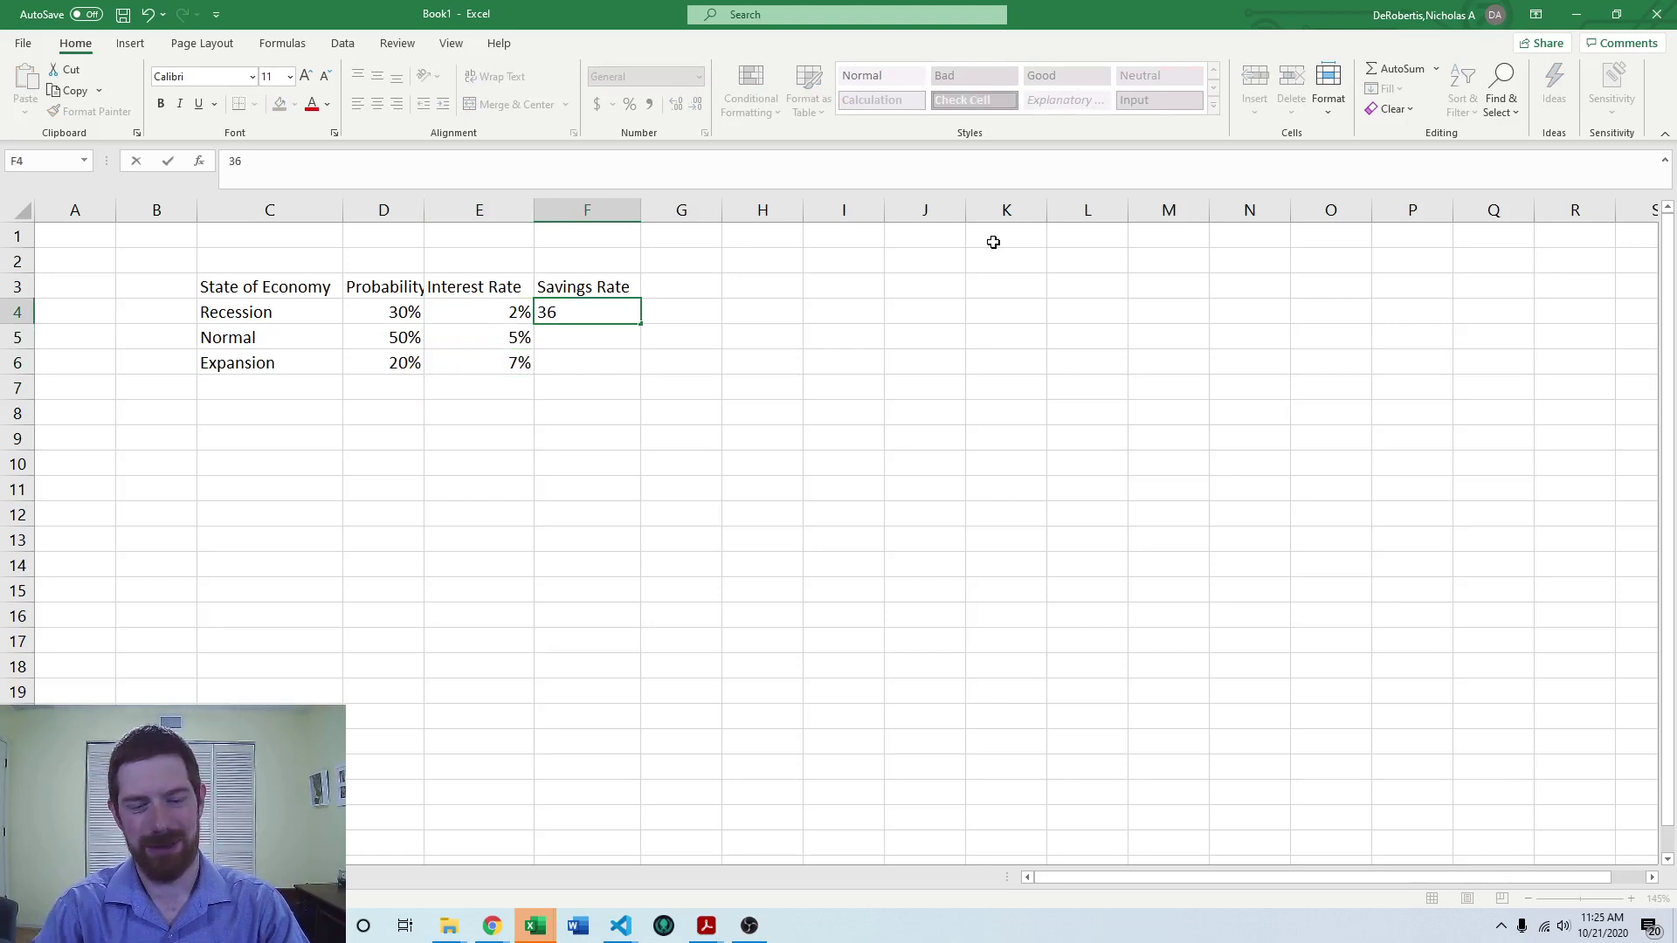
key(BackSpace)
text(5%)
key(Return)
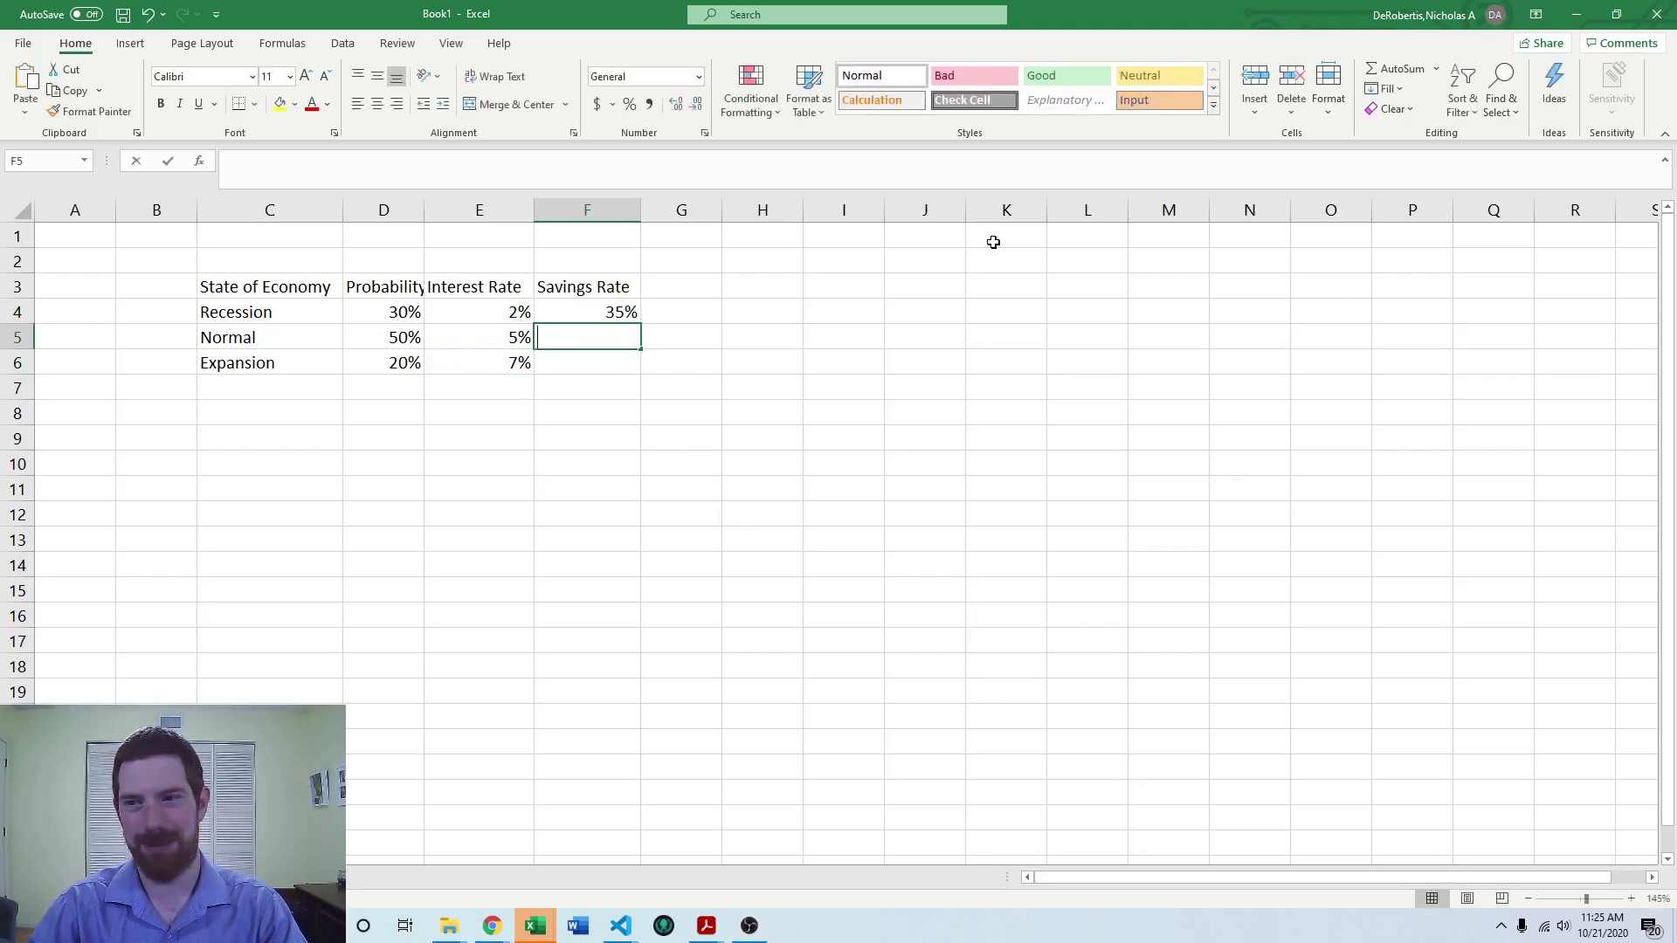
text(25%)
key(Return)
text(15%)
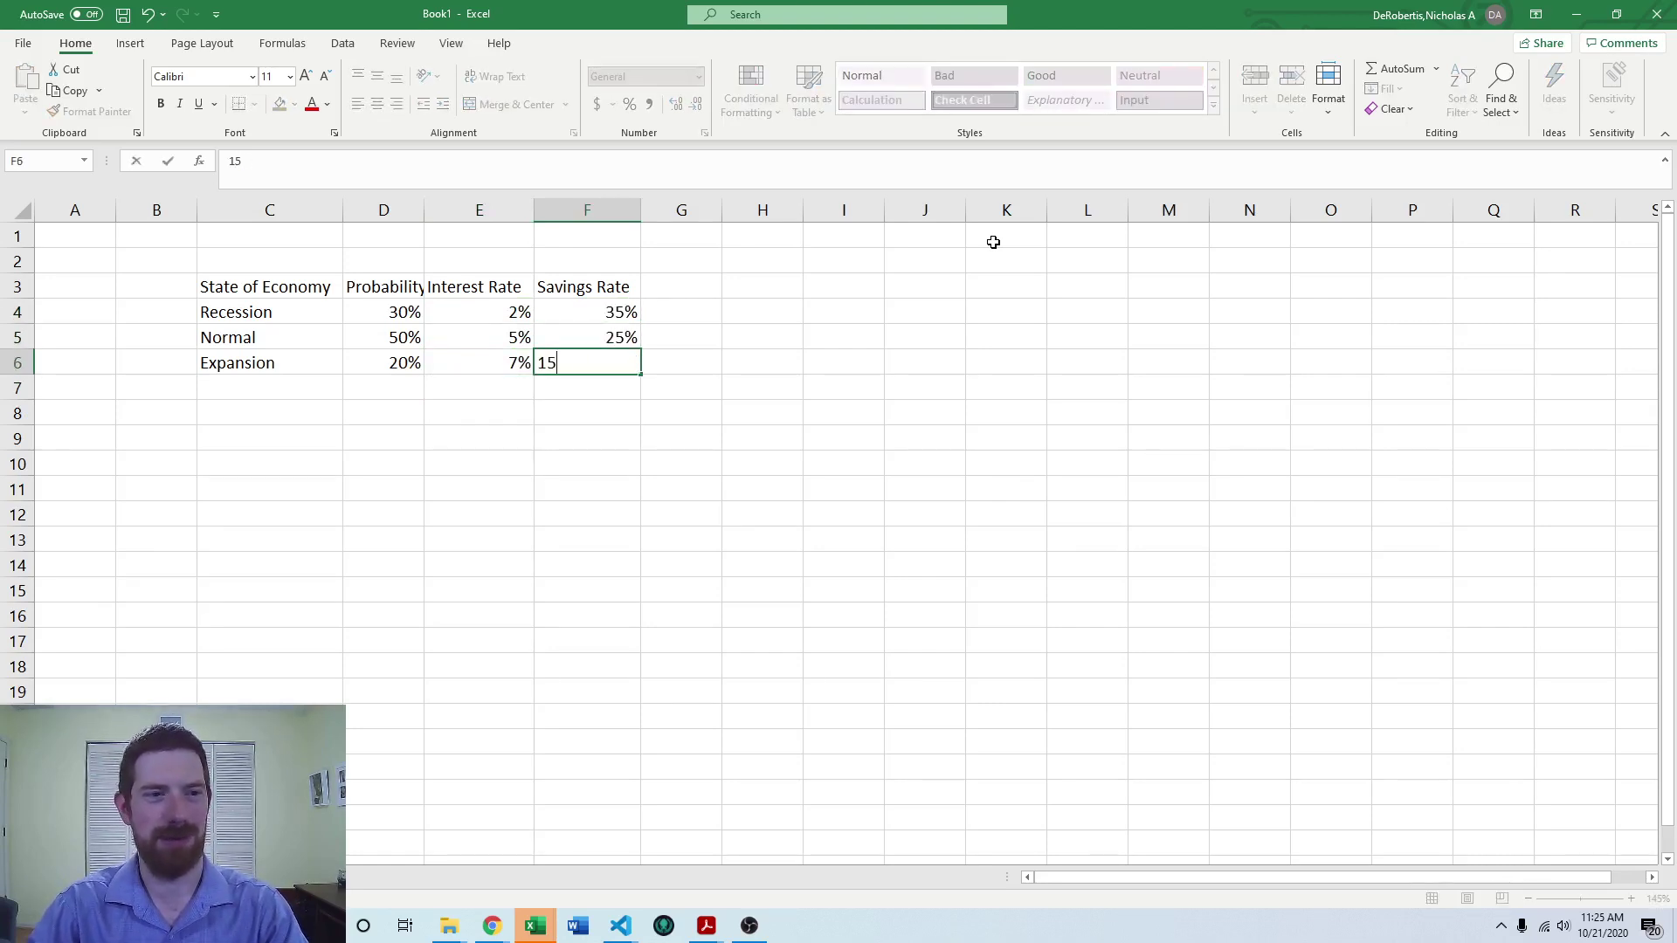
key(Return)
key(Up)
key(Up)
key(Up)
key(Up)
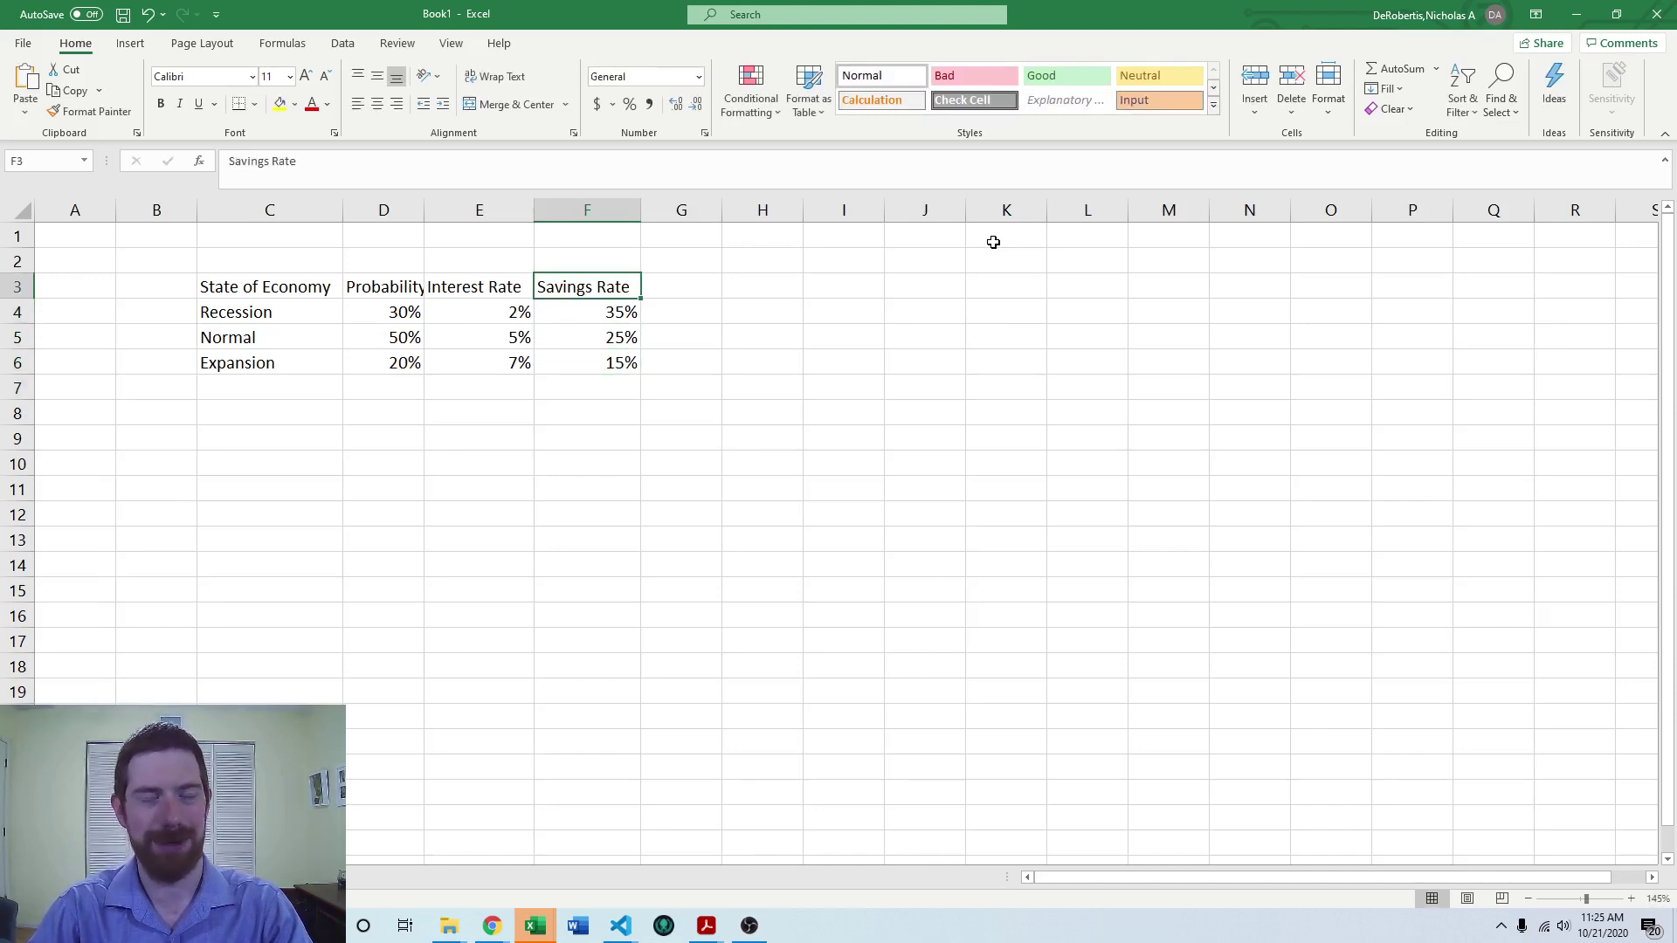
key(Right)
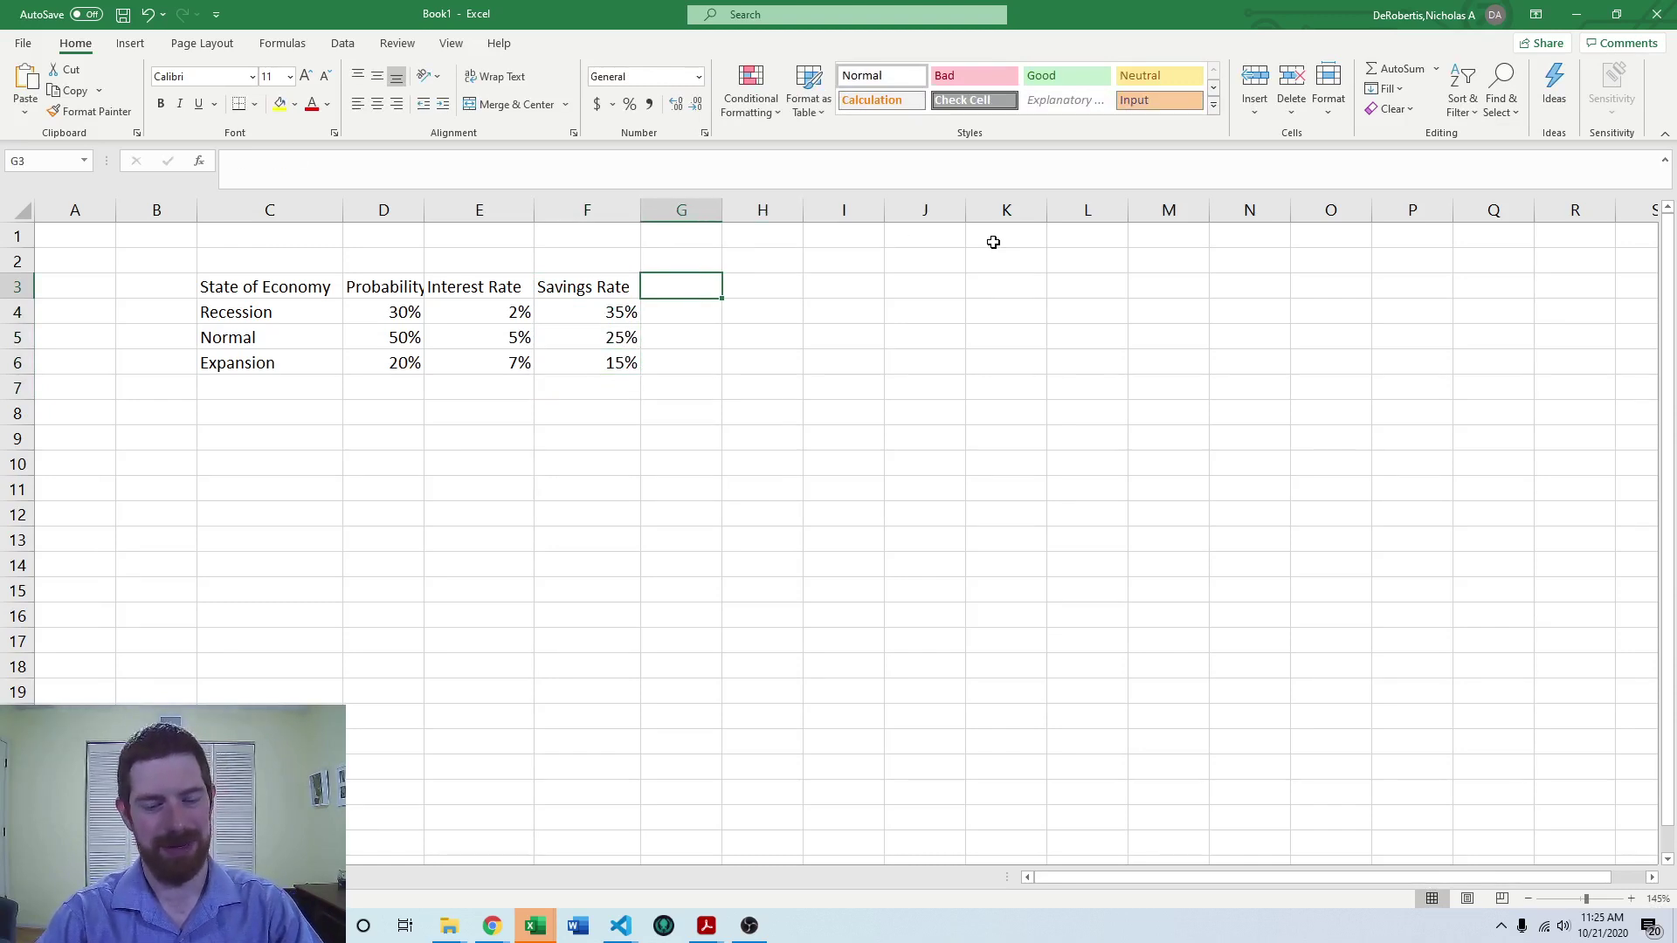
Add a Cumulative Probability heading in G3 and autofit column G
text(Cu)
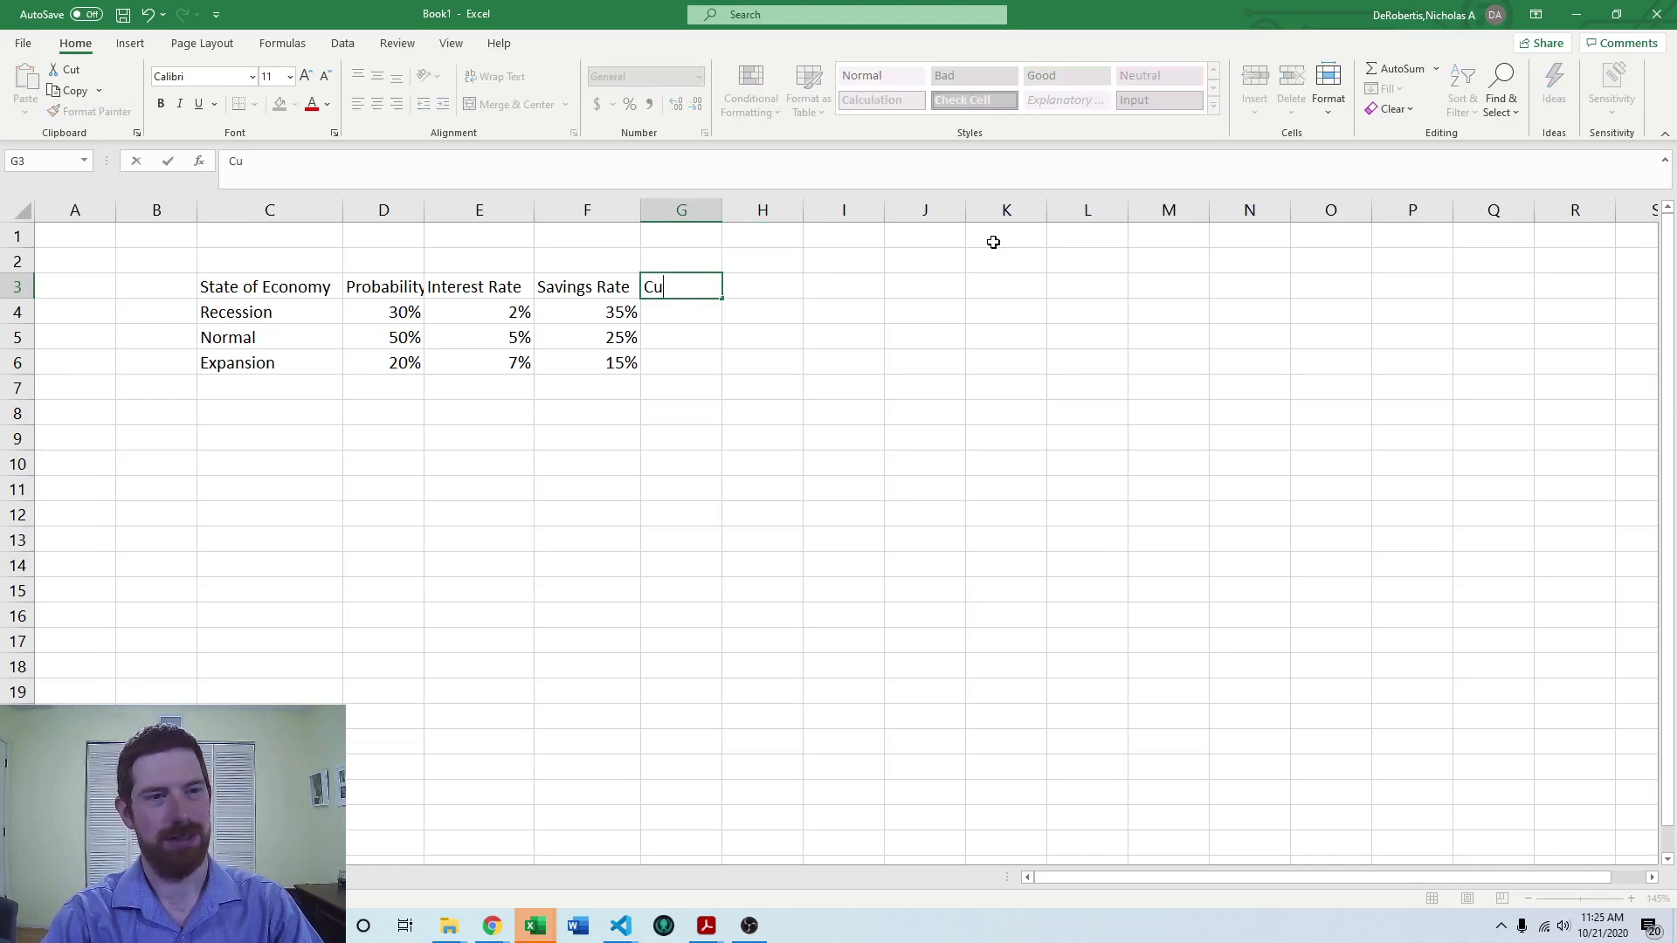
text(mulative Probability)
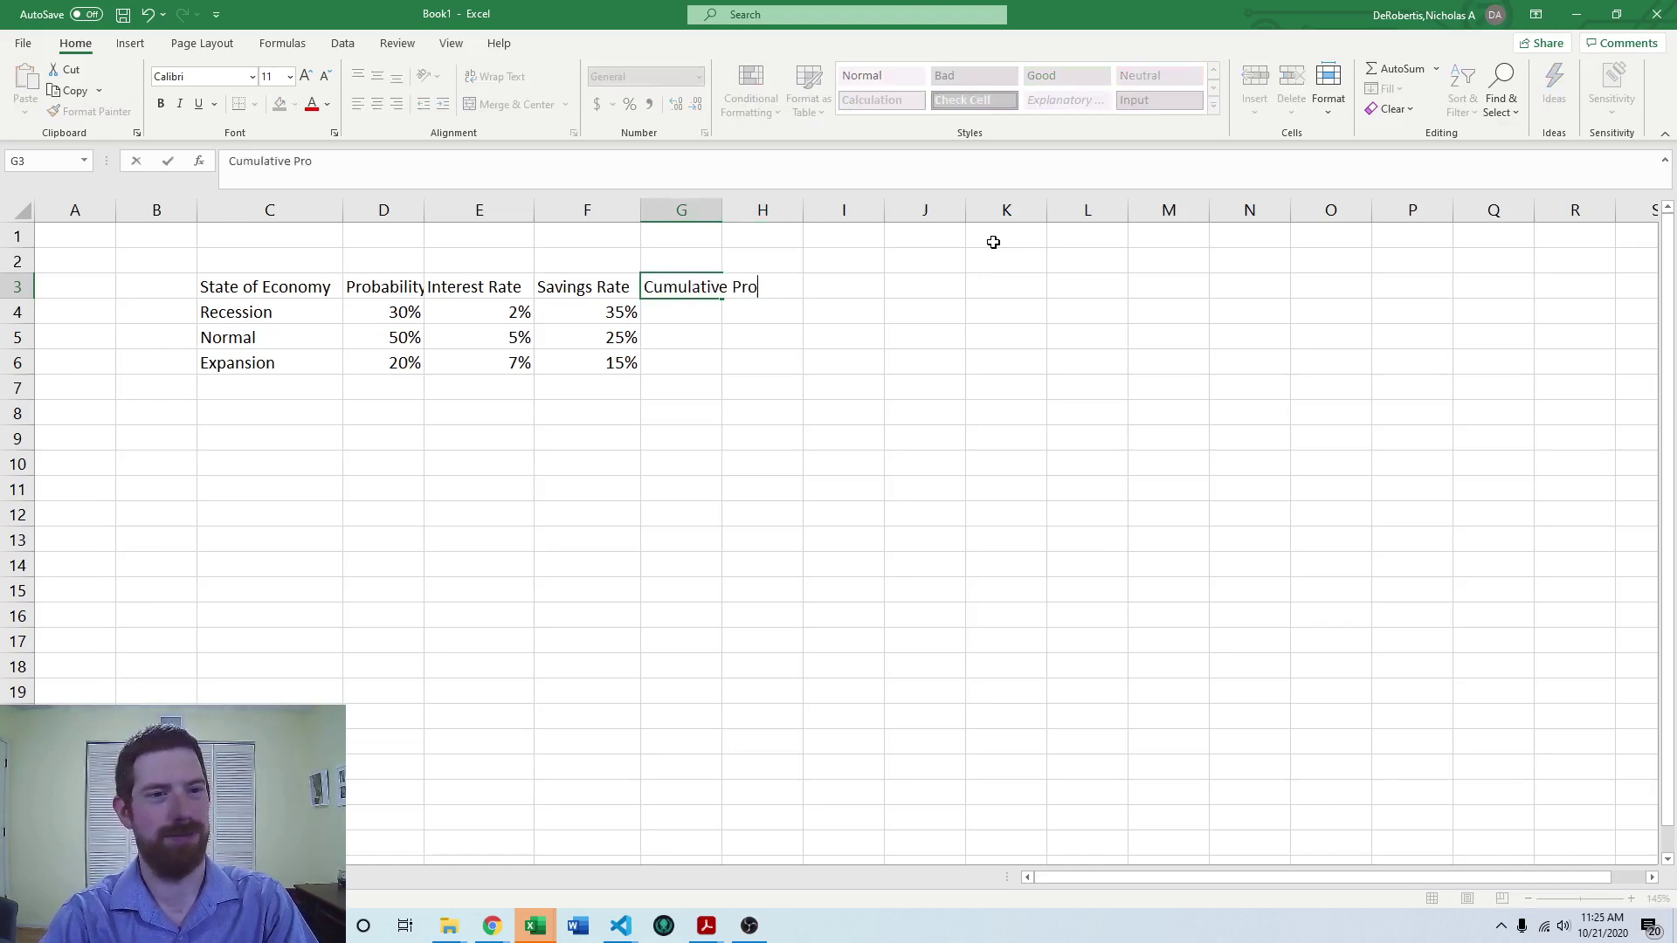
key(ctrl+Return)
key(Return)
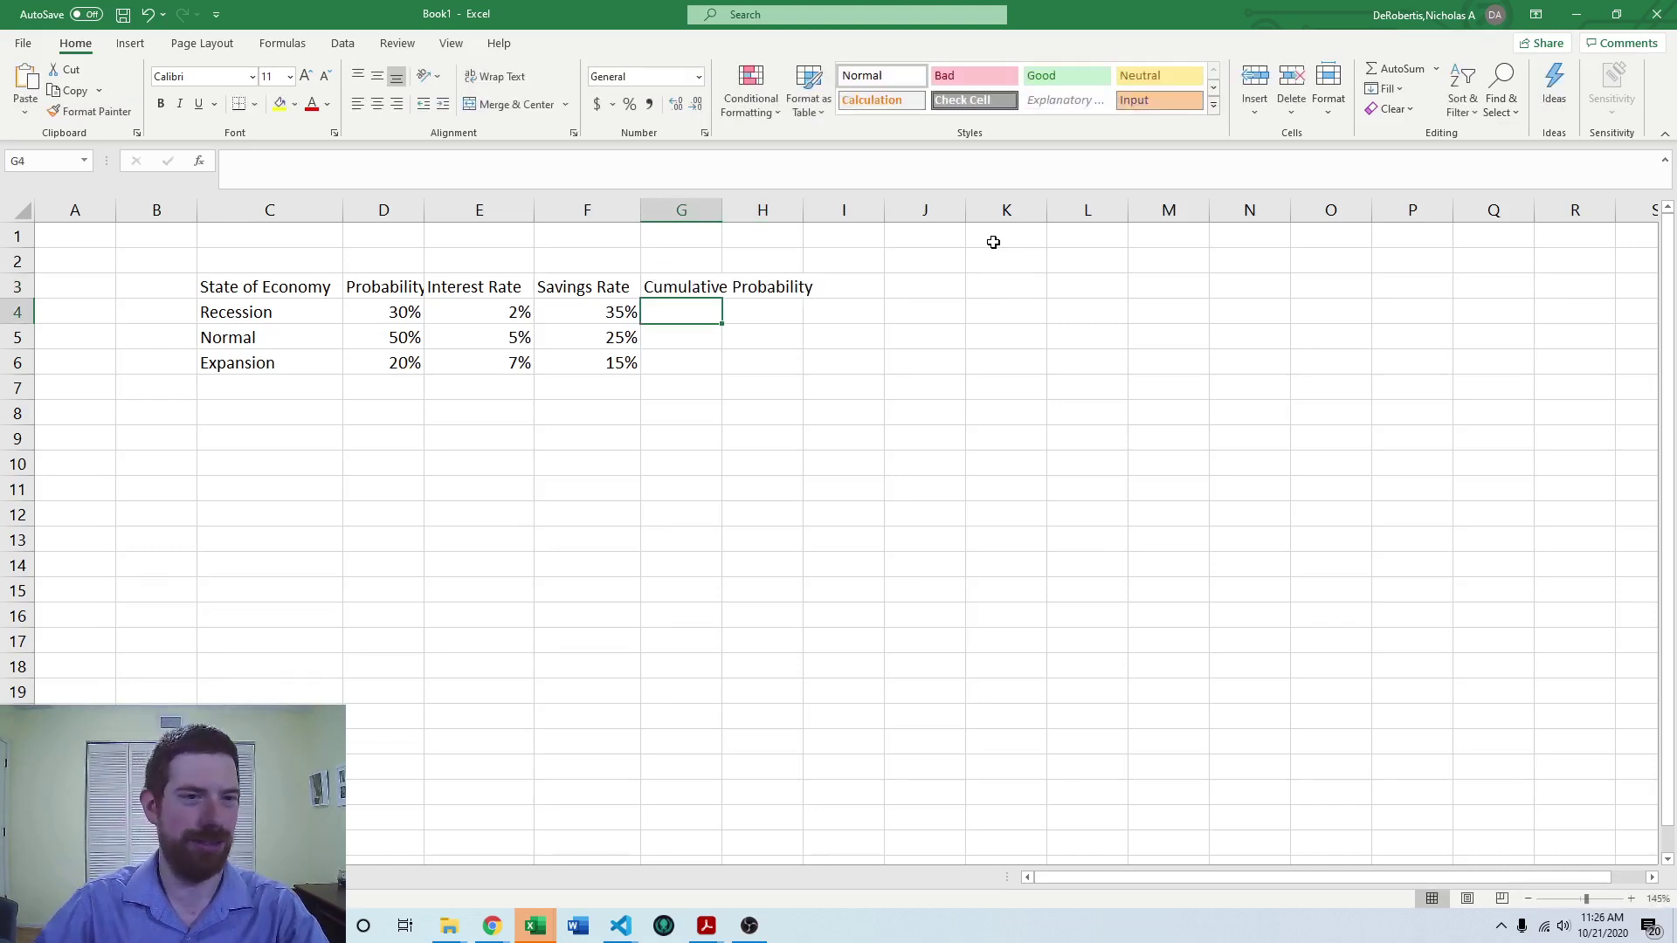
double_click(722, 209)
click(742, 438)
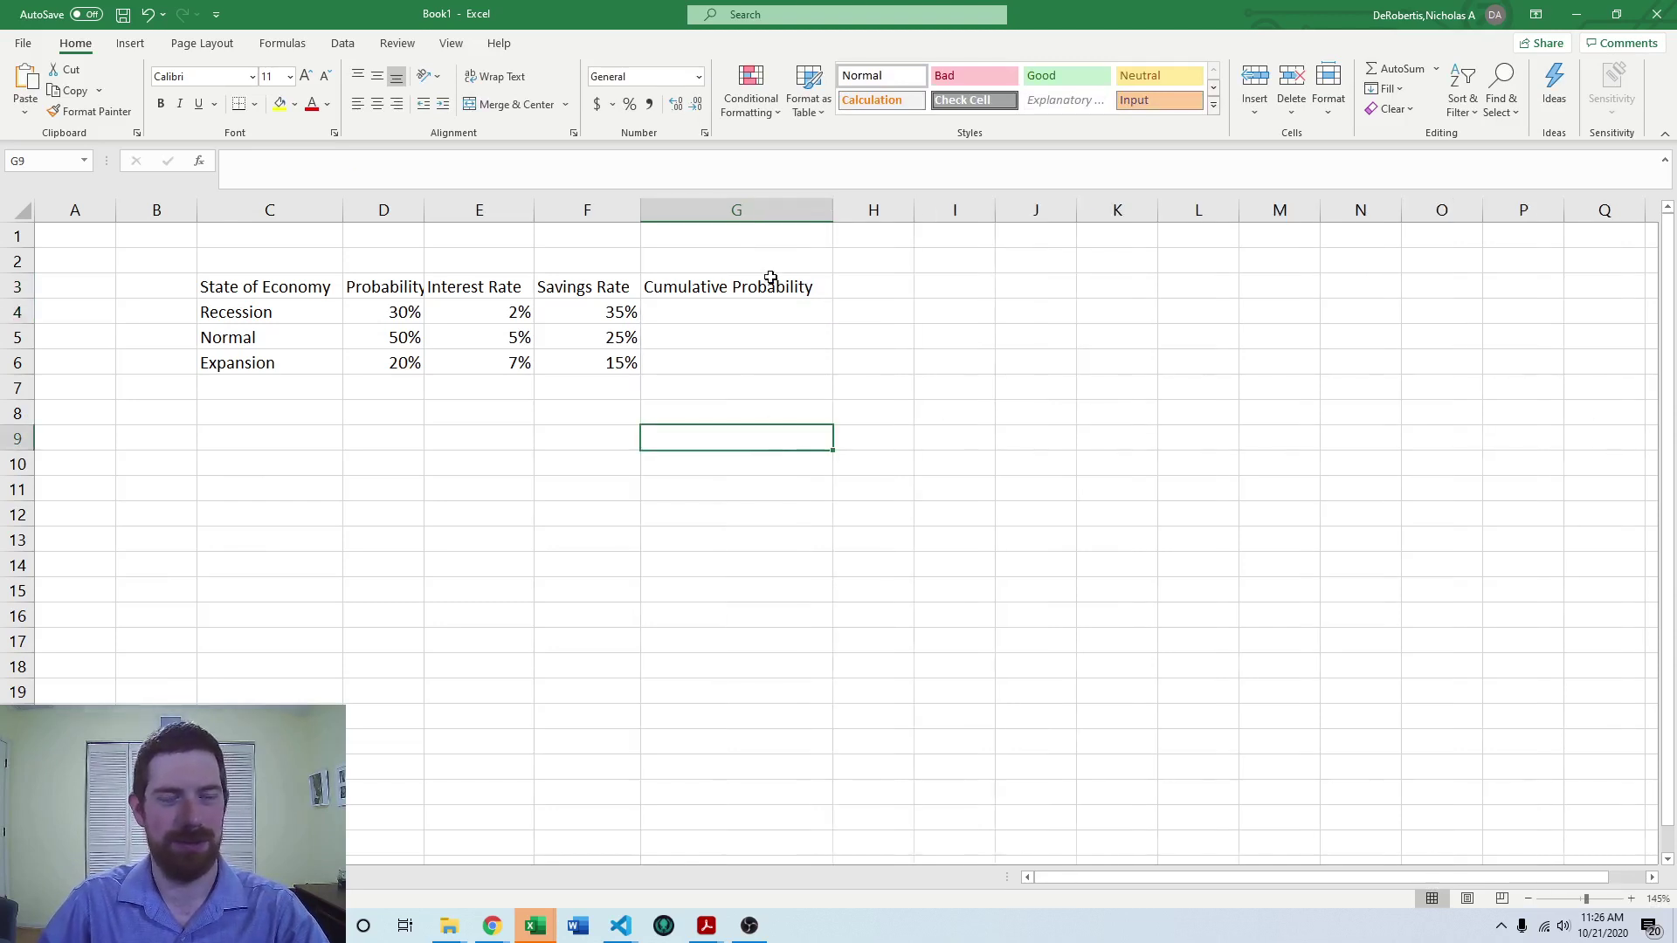
click(760, 310)
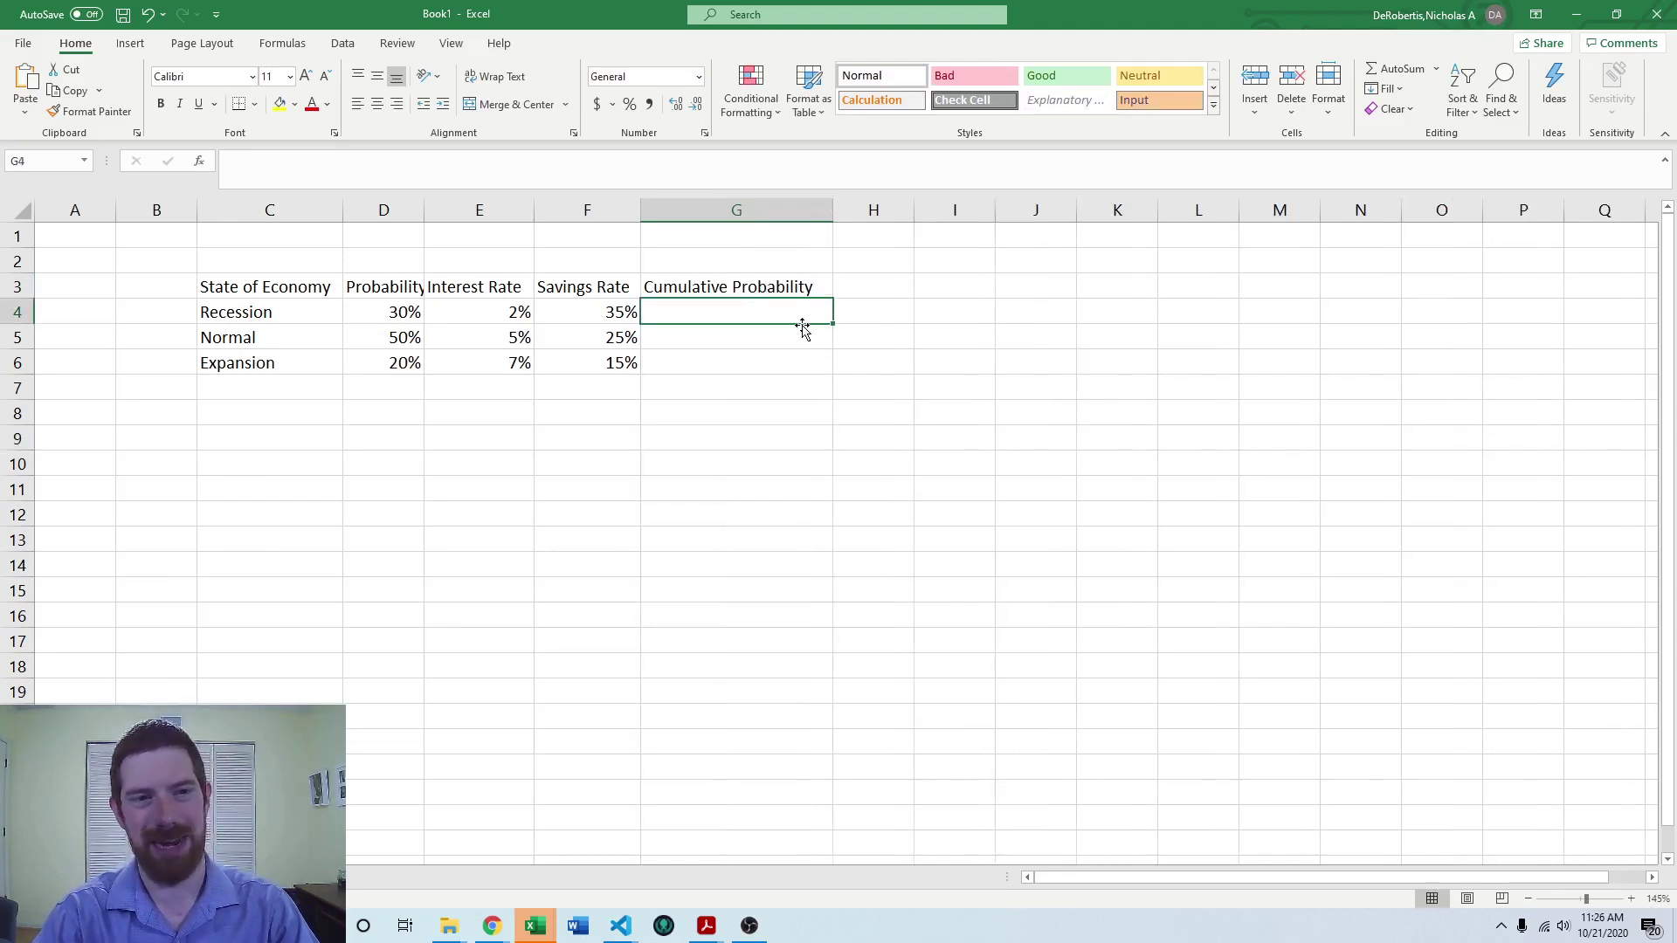
Enter the running-total formula =SUM($D$4:D4) in G4
text(=)
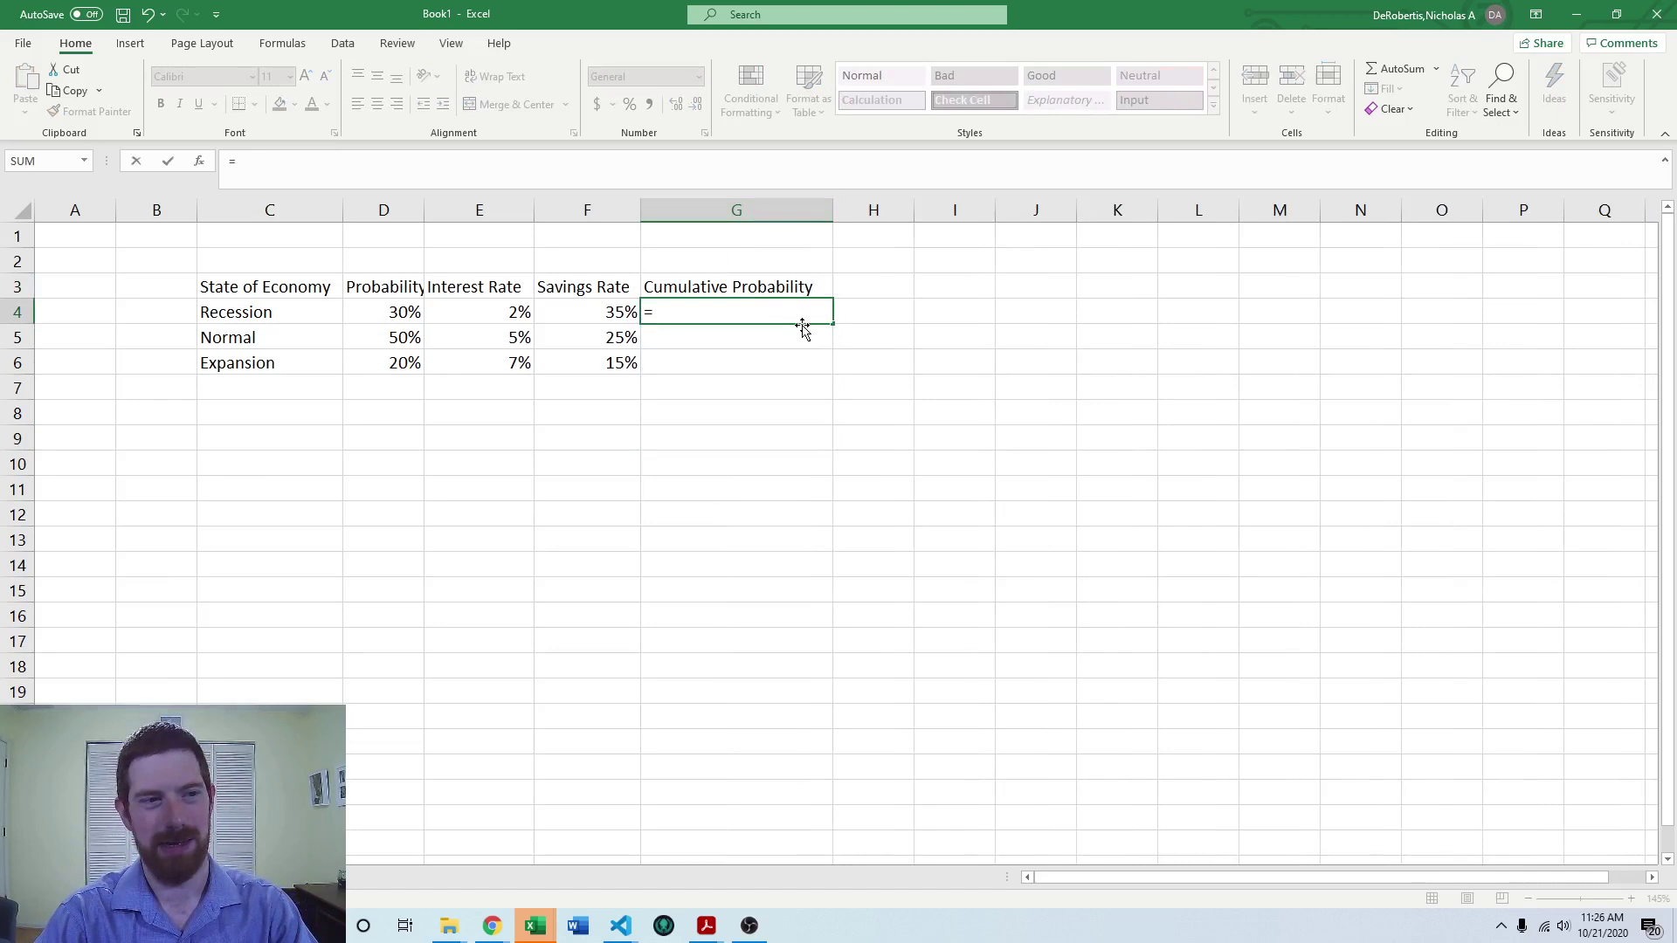
text(sum()
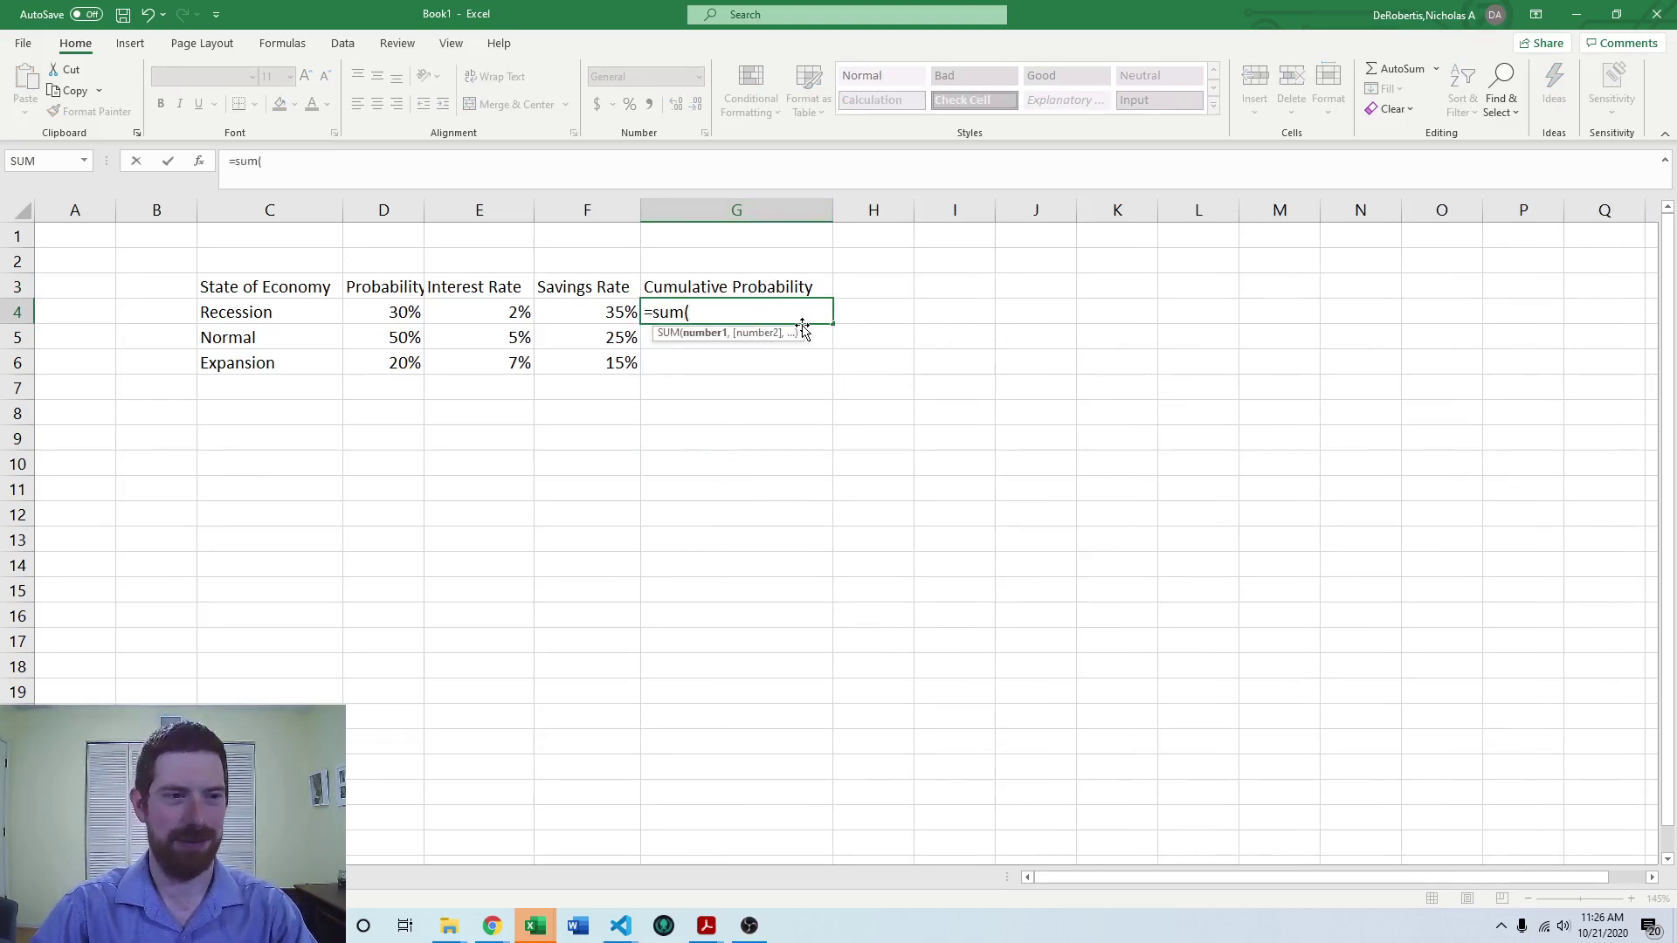
key(Left)
key(Left)
key(Left)
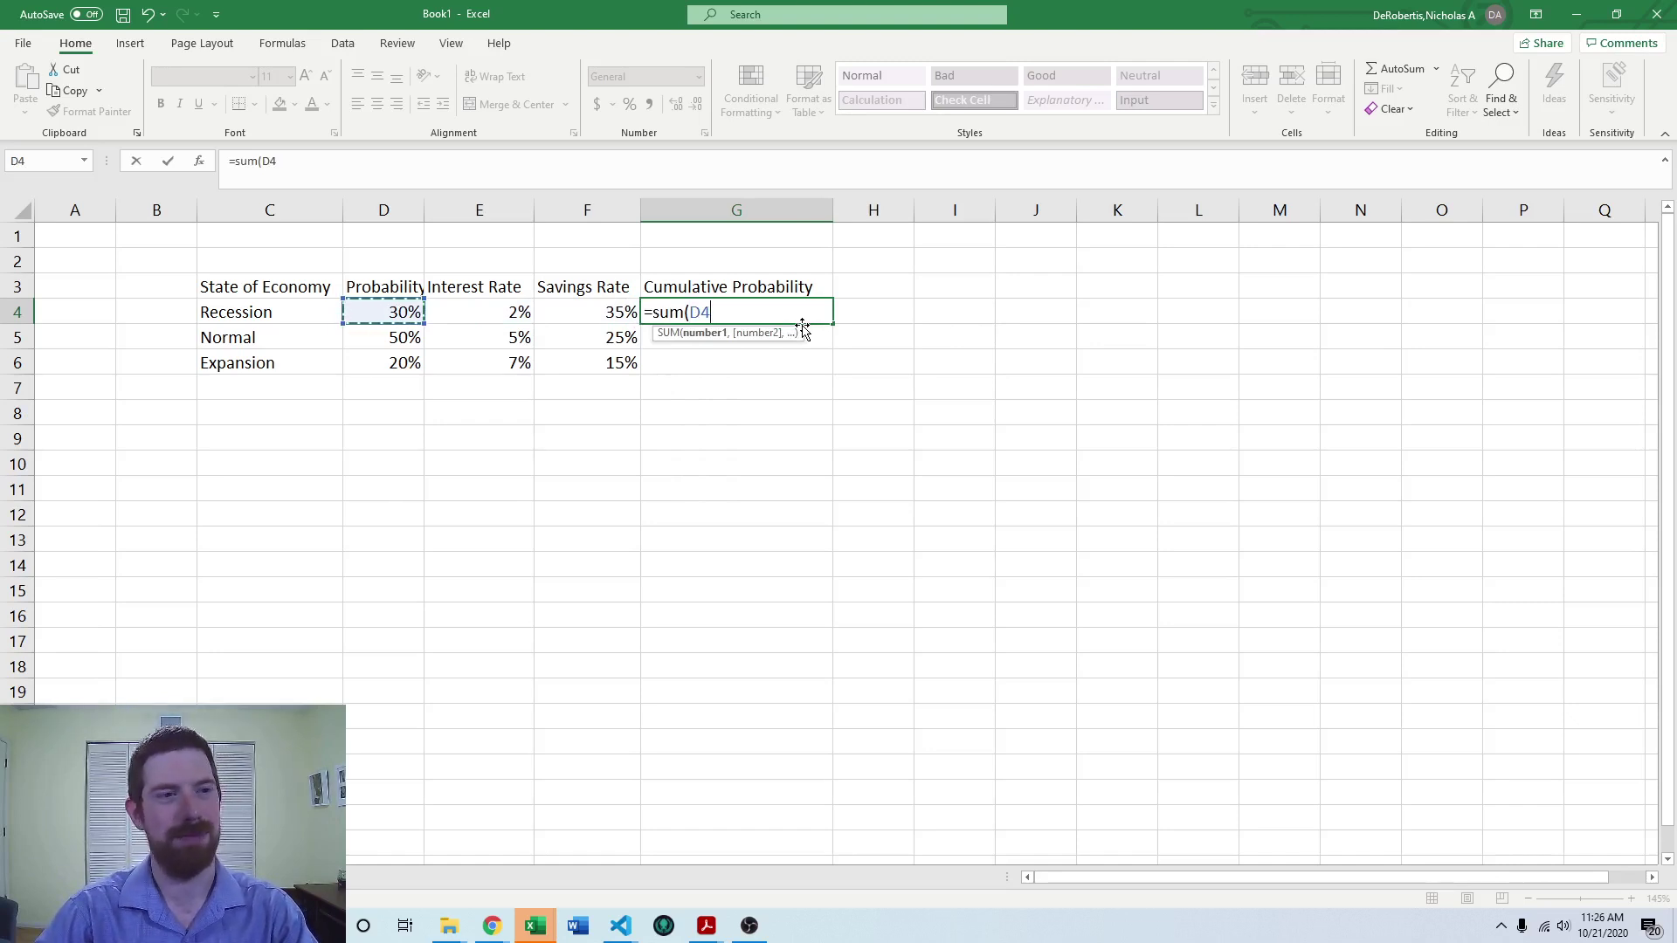
key(F4)
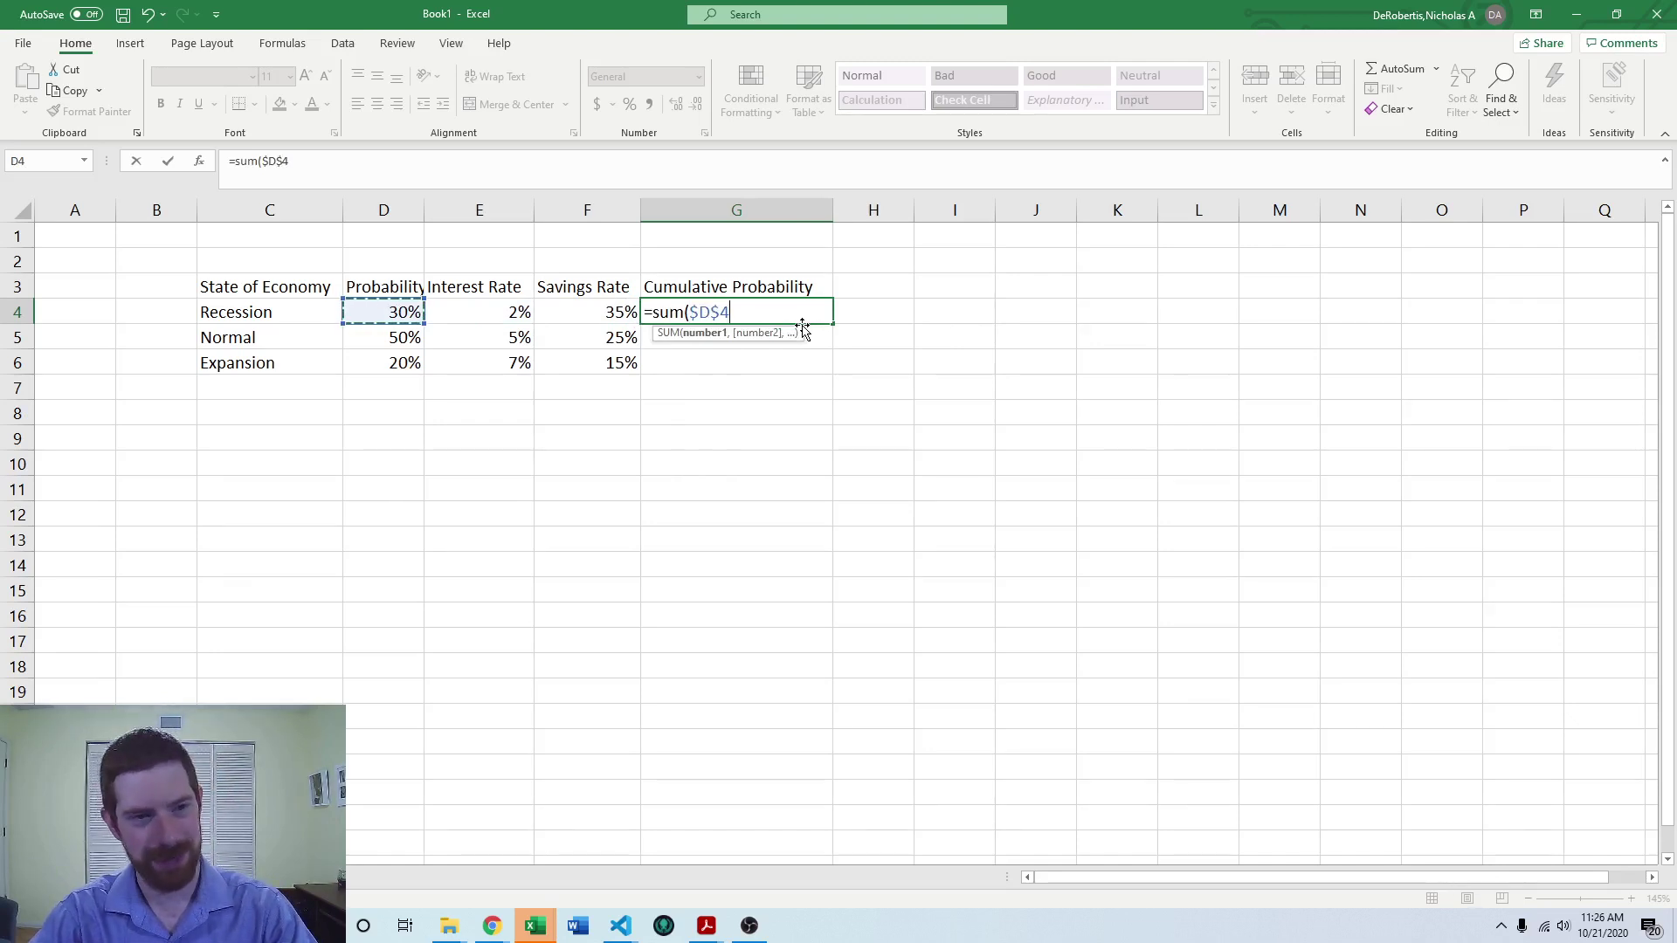
key(F4)
key(F4)
key(F4)
text(:D4)
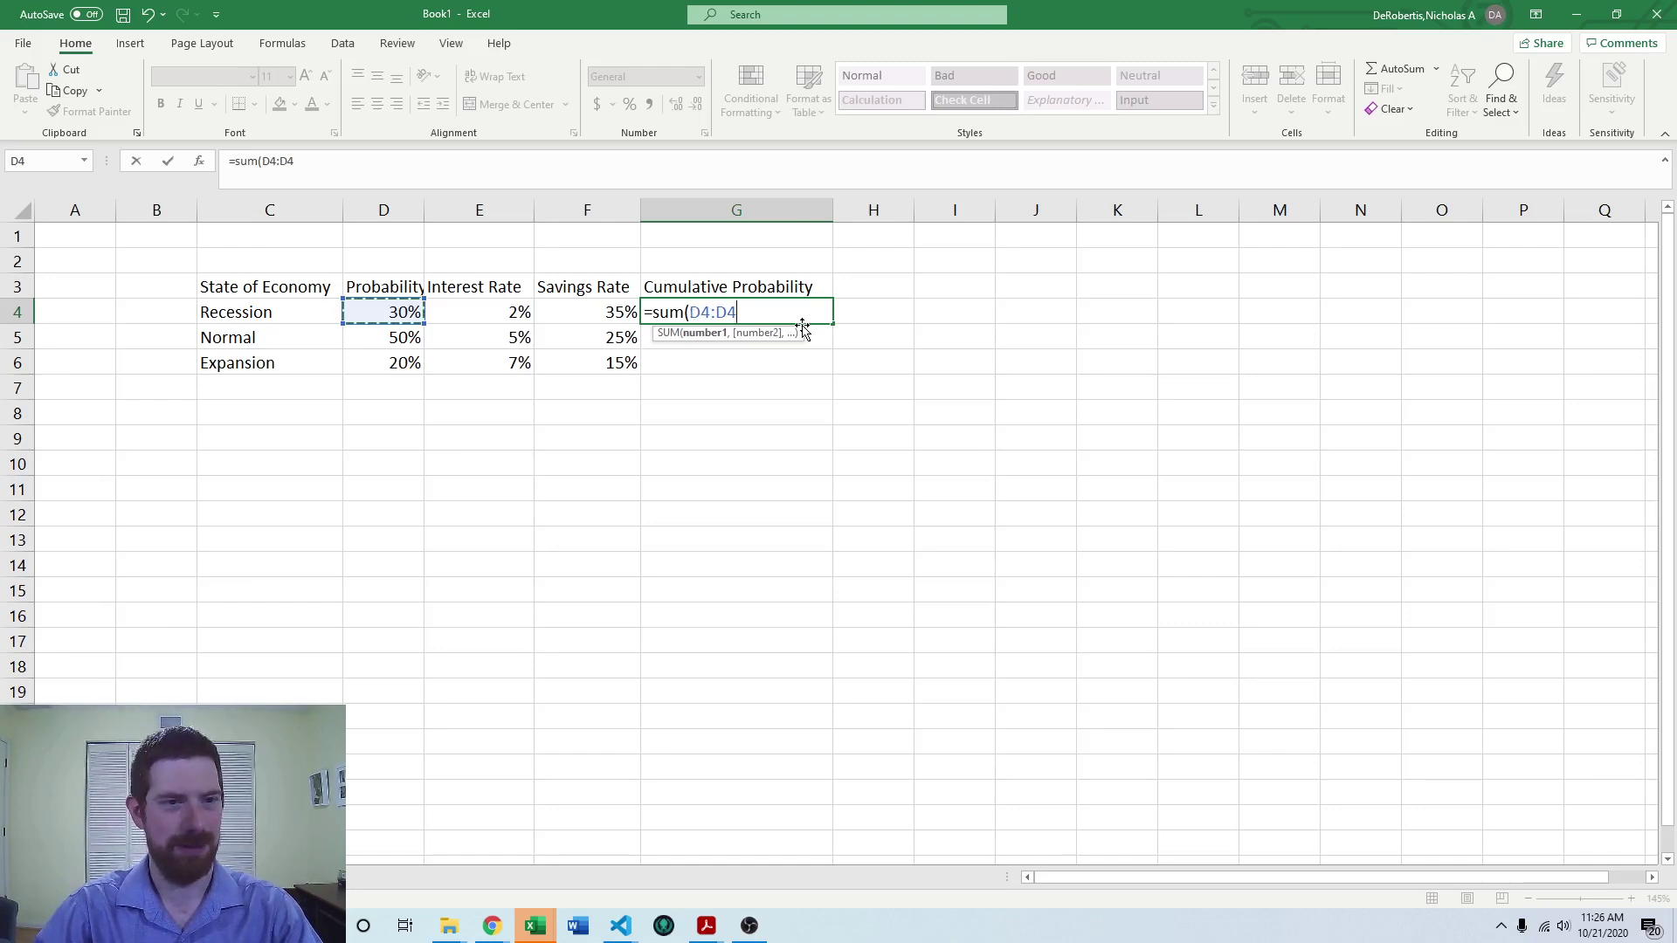
text())
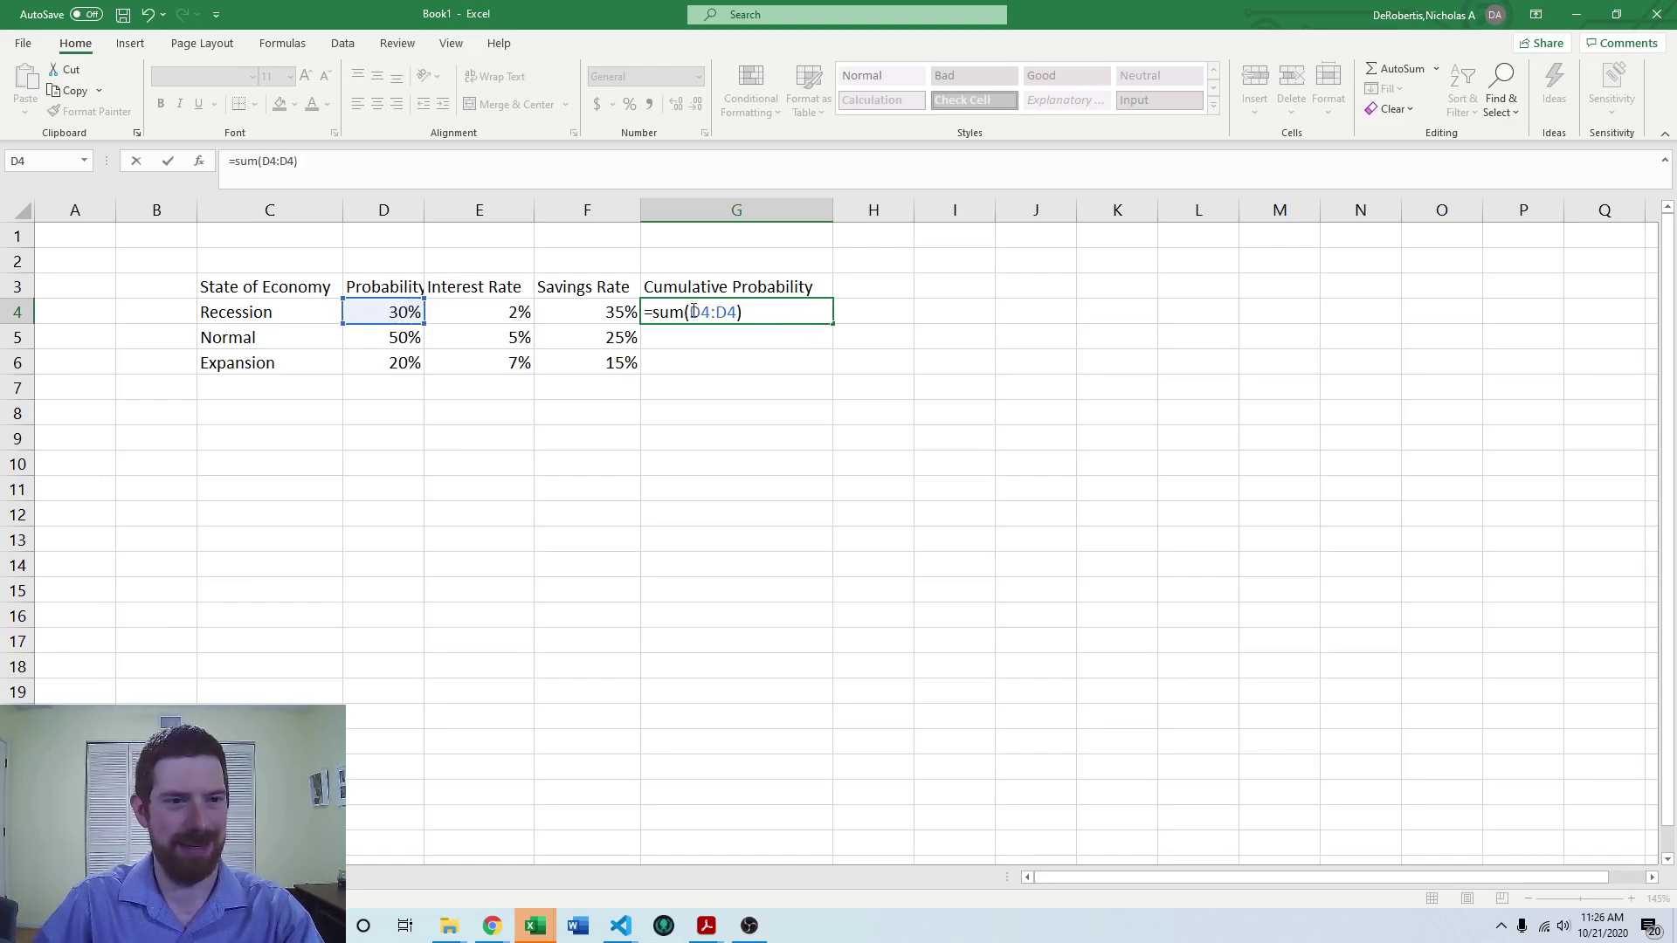
click(693, 312)
key(F4)
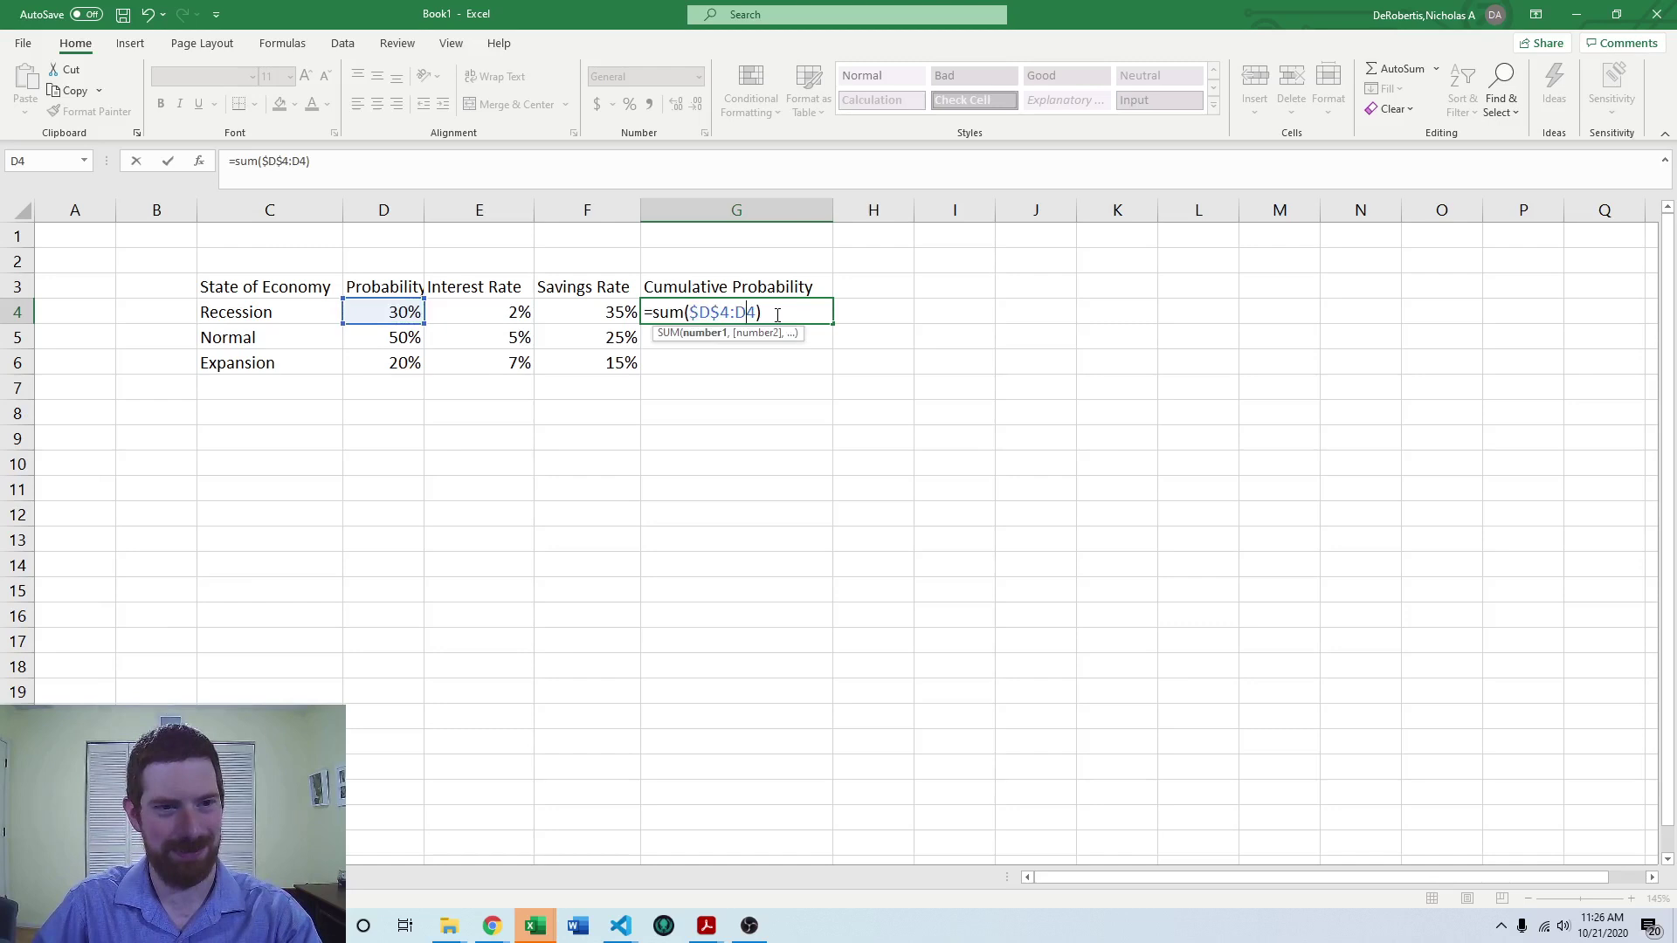
click(777, 316)
click(758, 313)
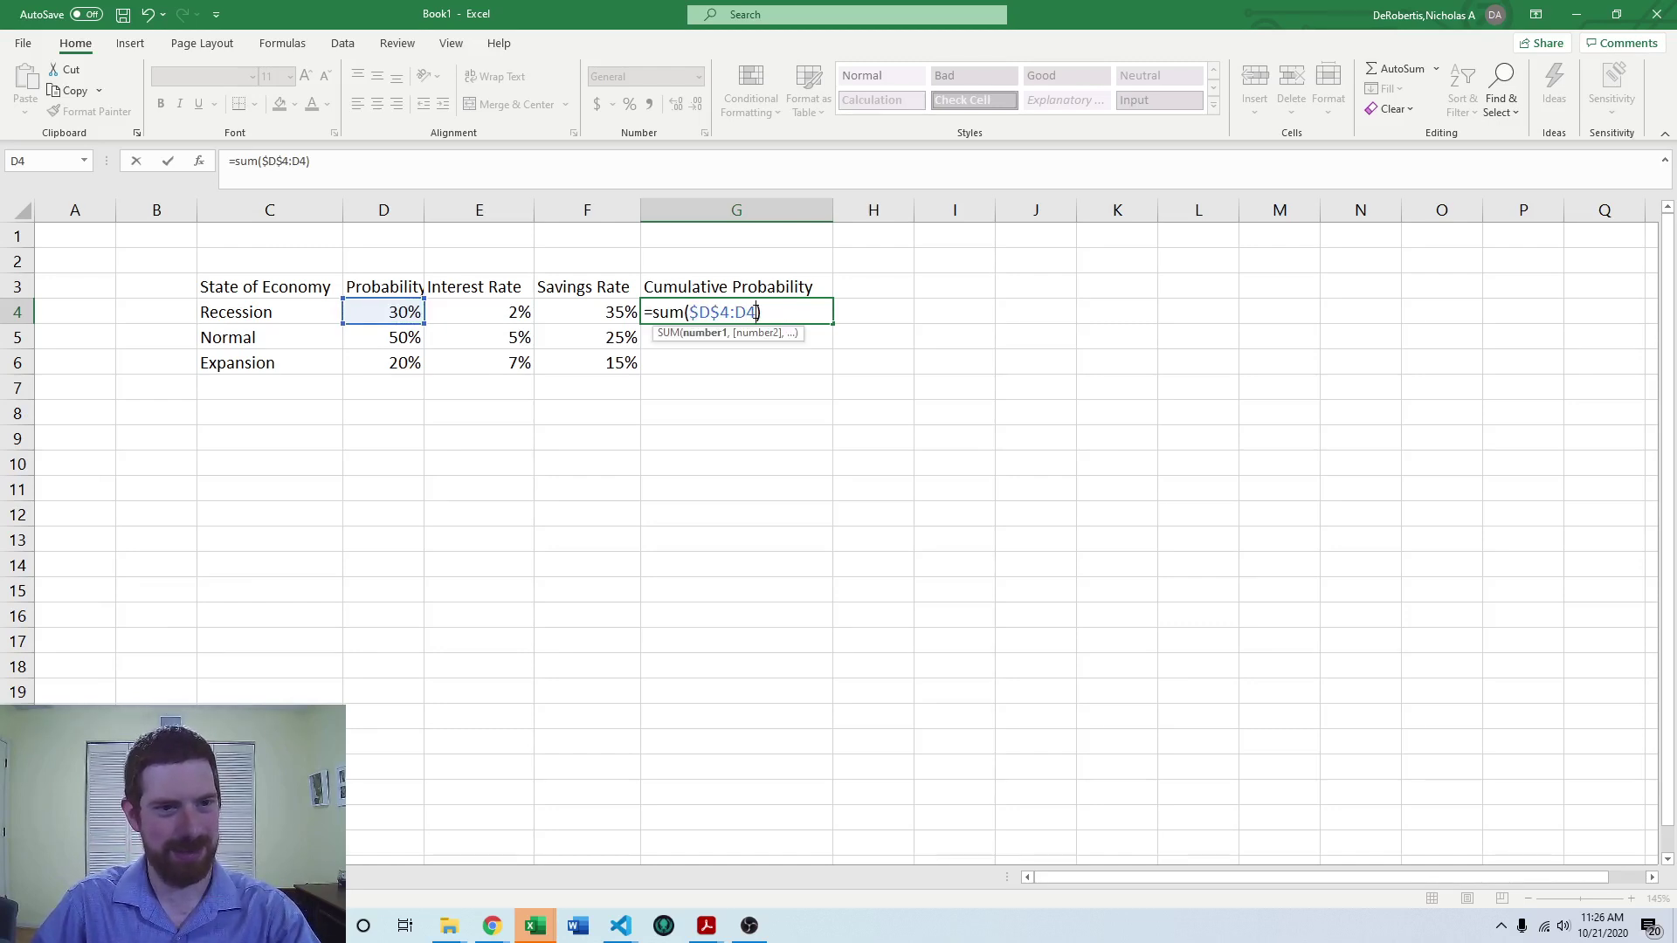
click(800, 311)
key(Return)
Fill the formula down to G6 and check it yields 30%, 80% and 100%
click(828, 320)
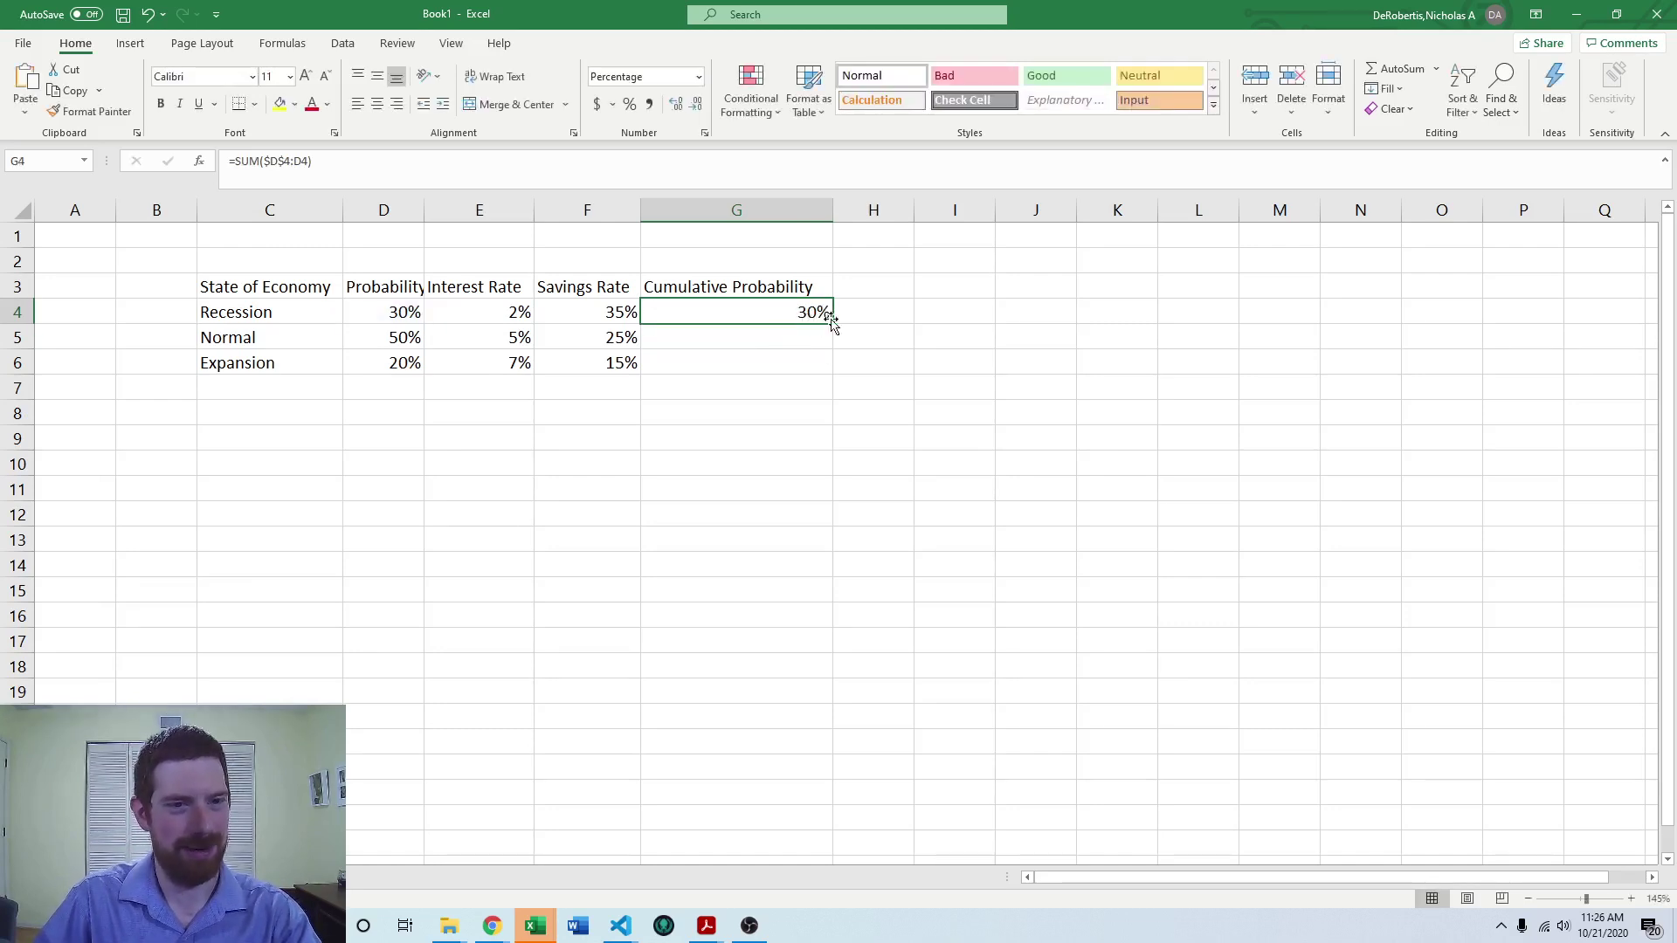
drag(832, 323, 837, 373)
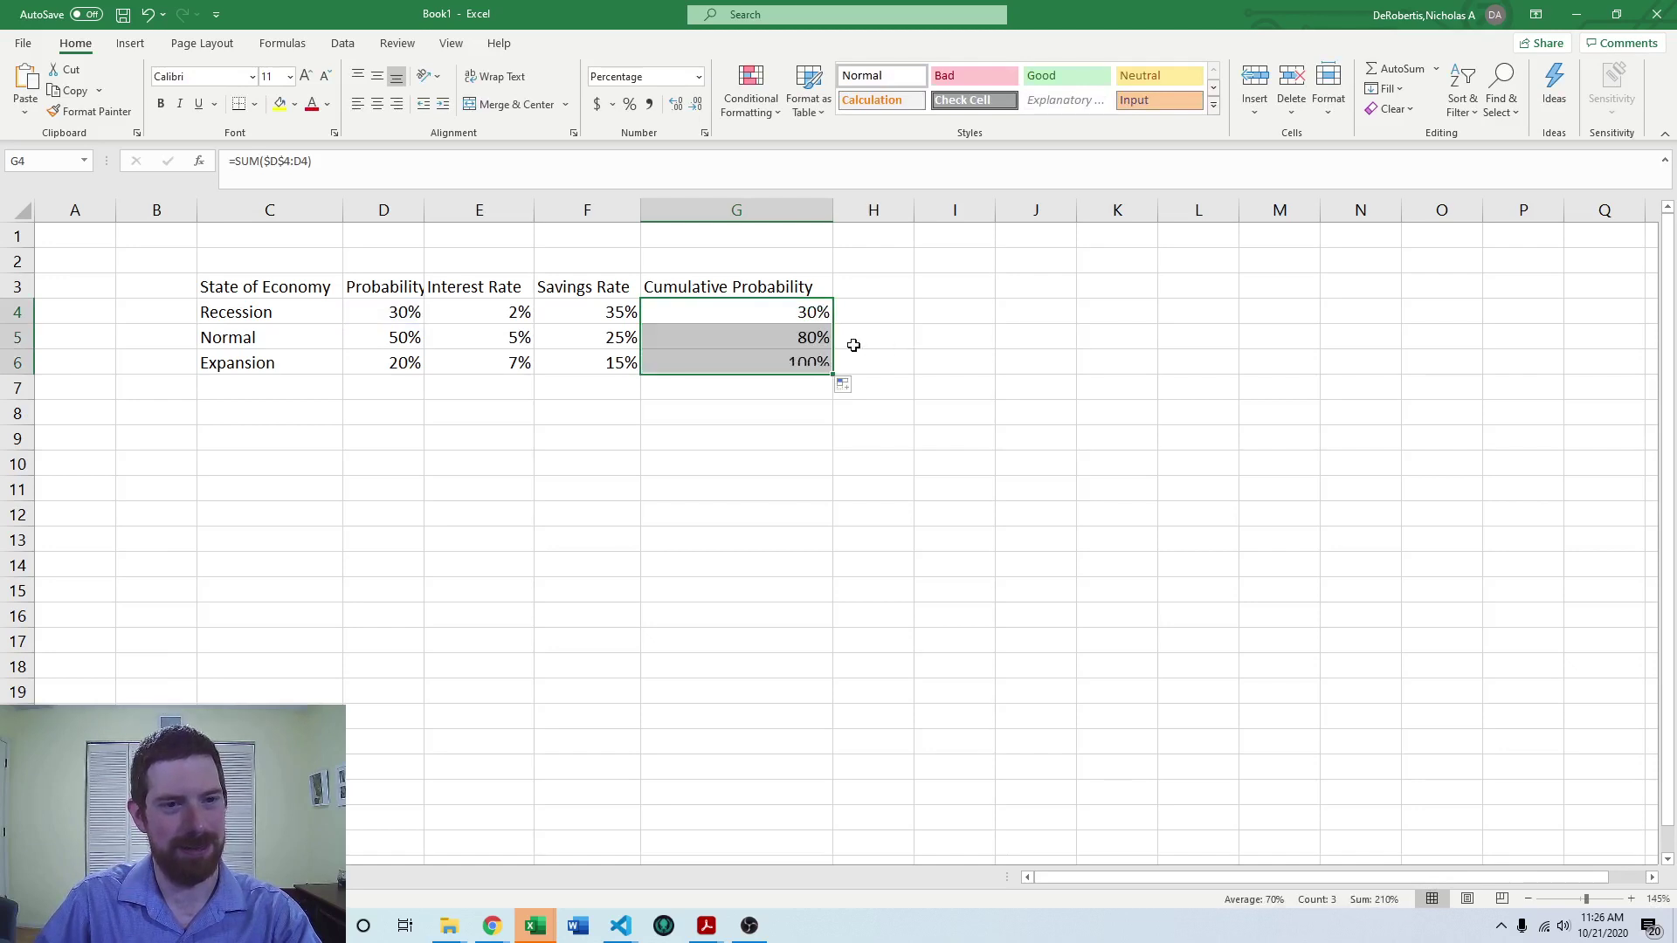
click(790, 360)
click(681, 182)
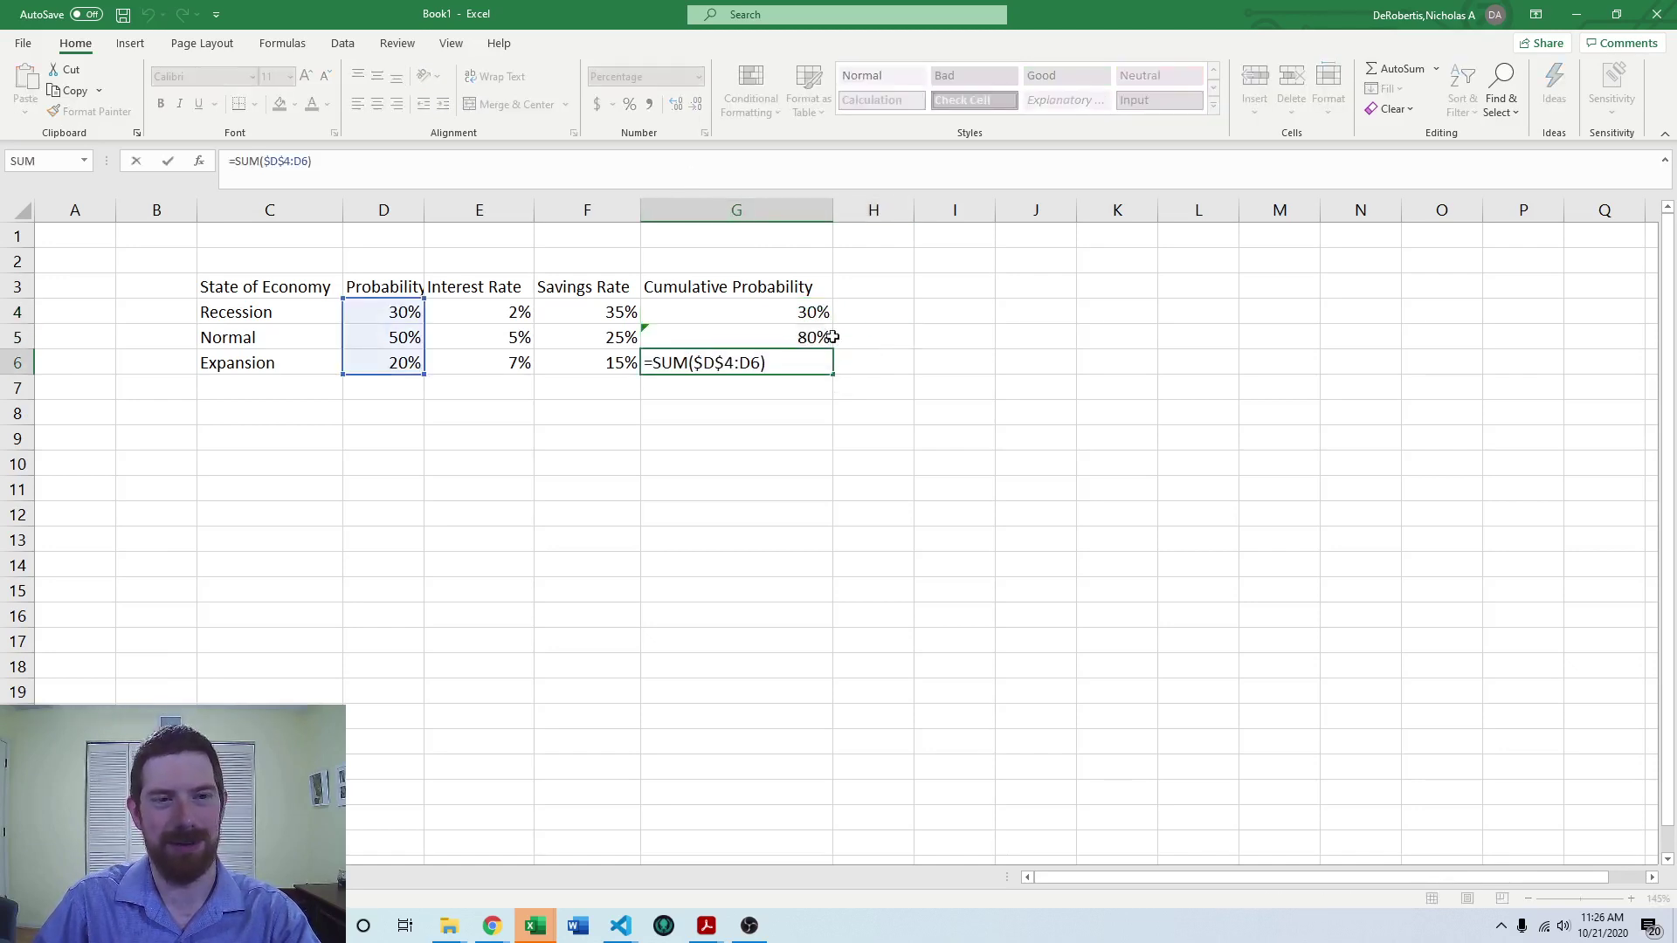
click(787, 327)
click(685, 172)
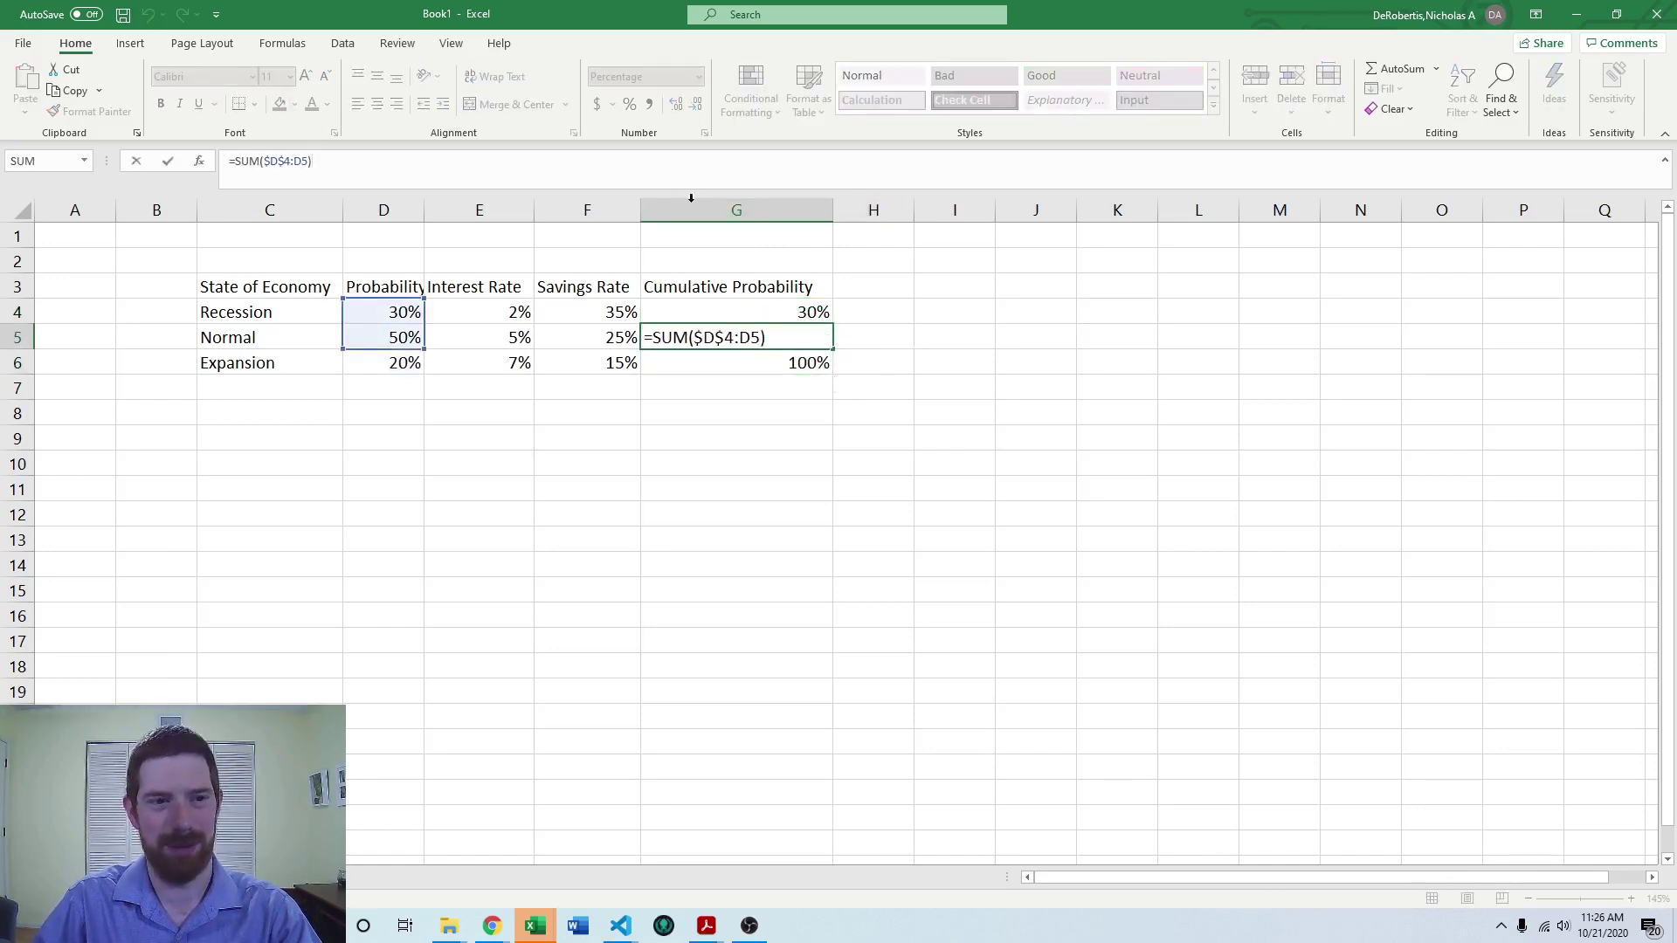
key(Escape)
key(Down)
click(741, 175)
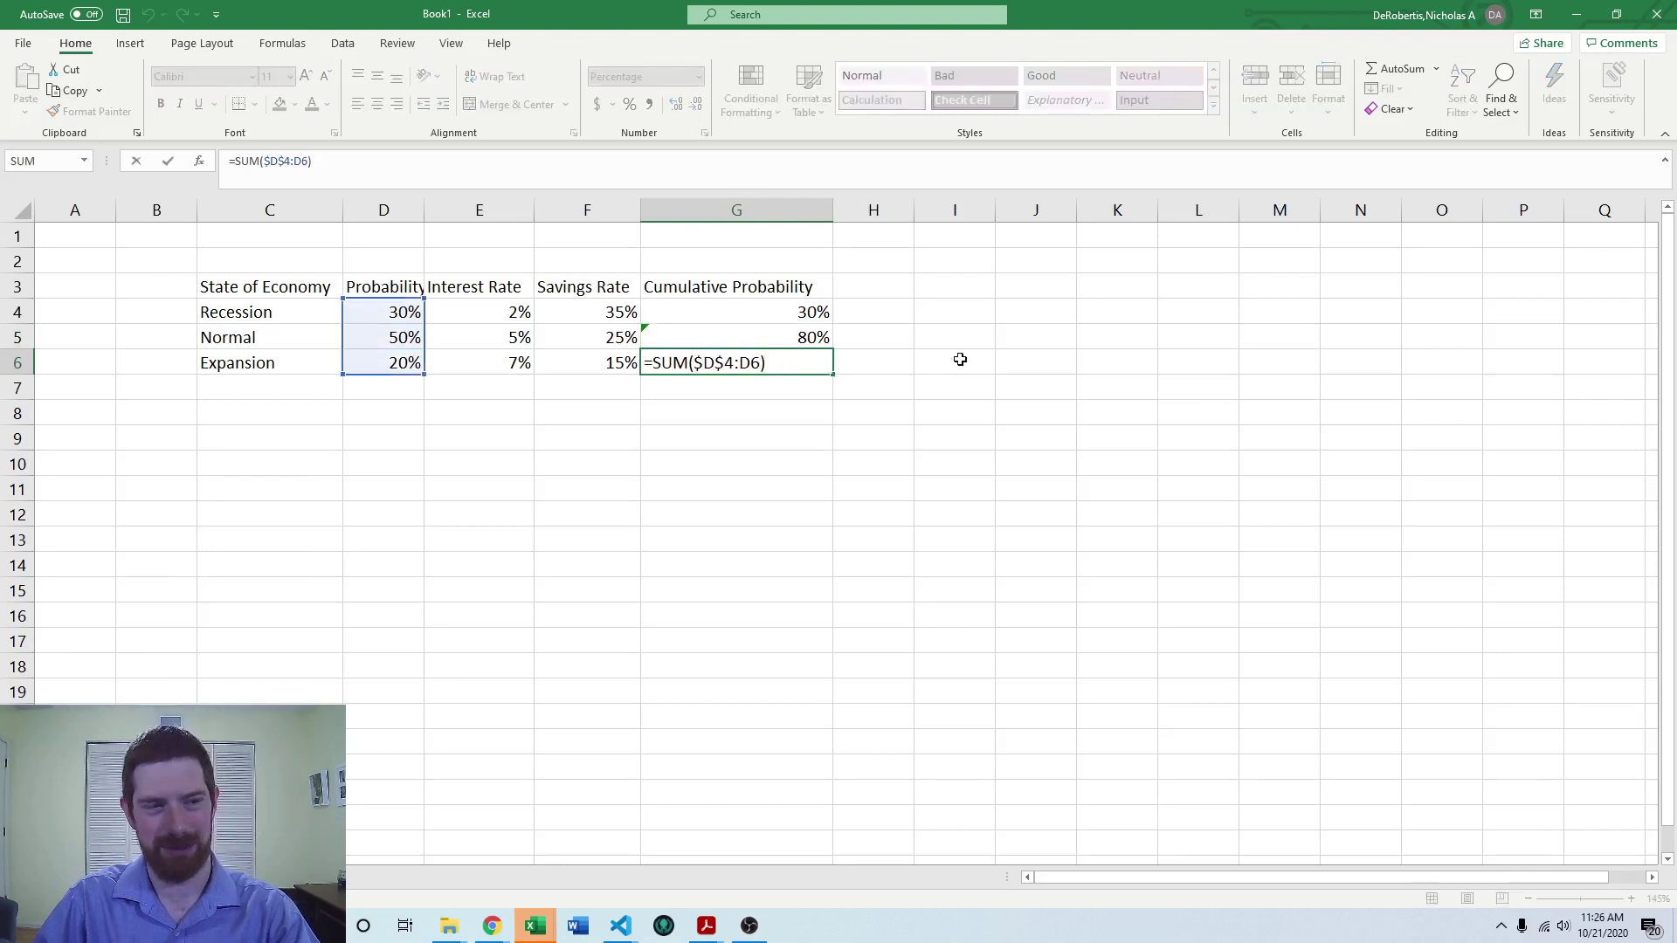
click(868, 441)
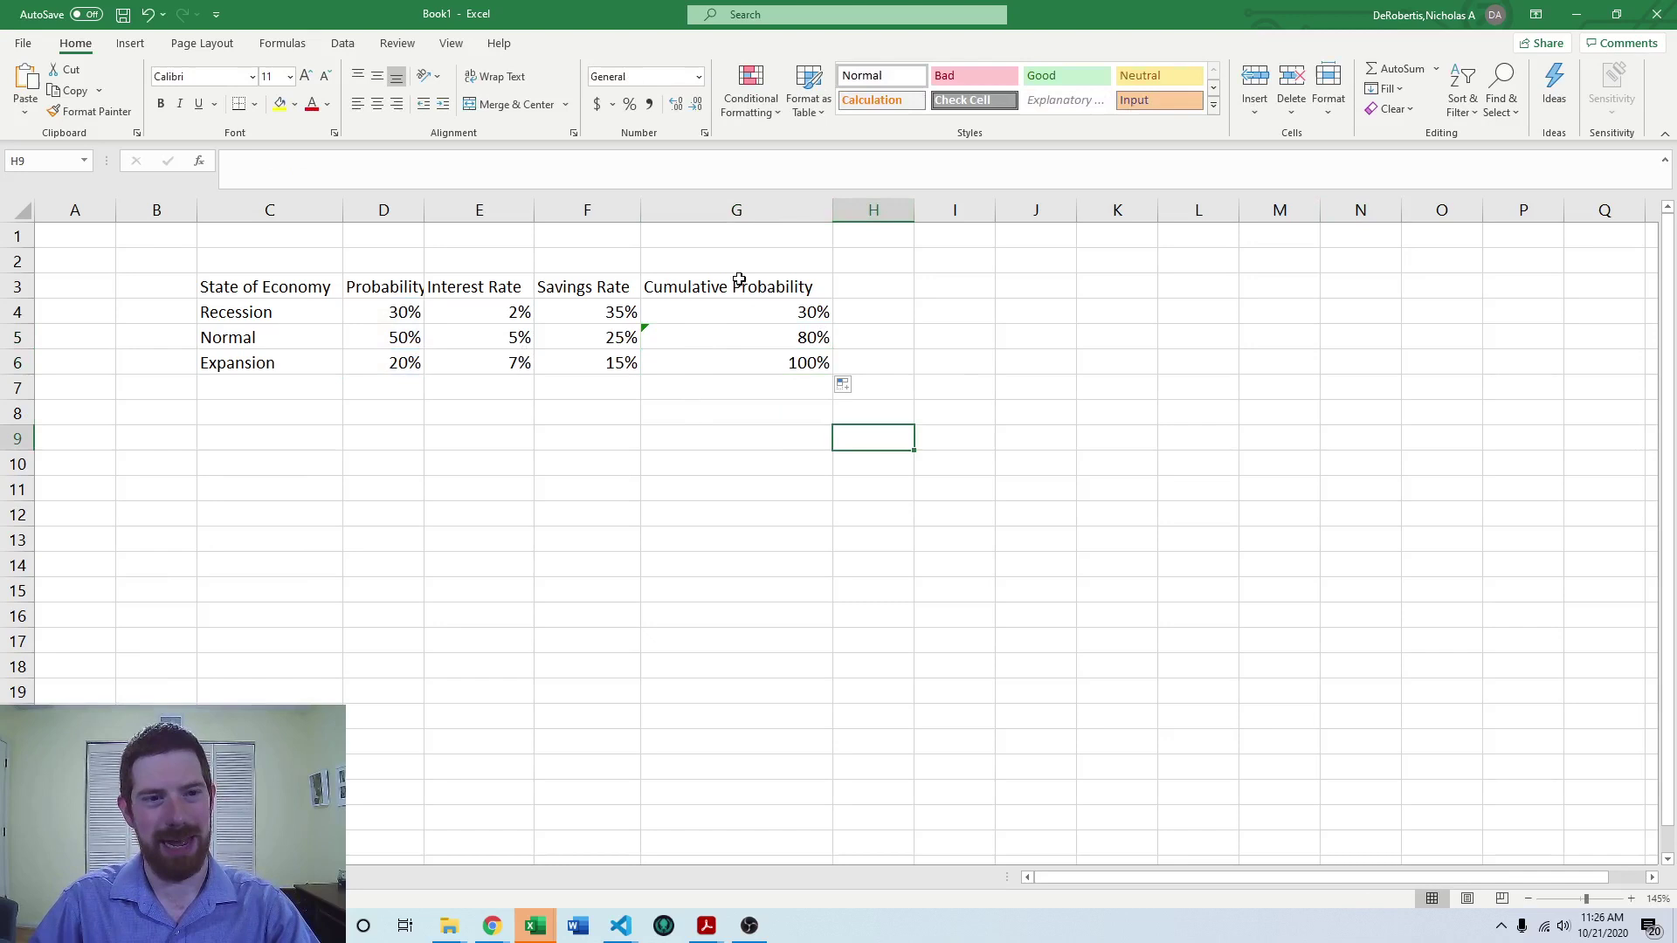
drag(739, 236, 742, 398)
click(992, 307)
drag(802, 233, 773, 392)
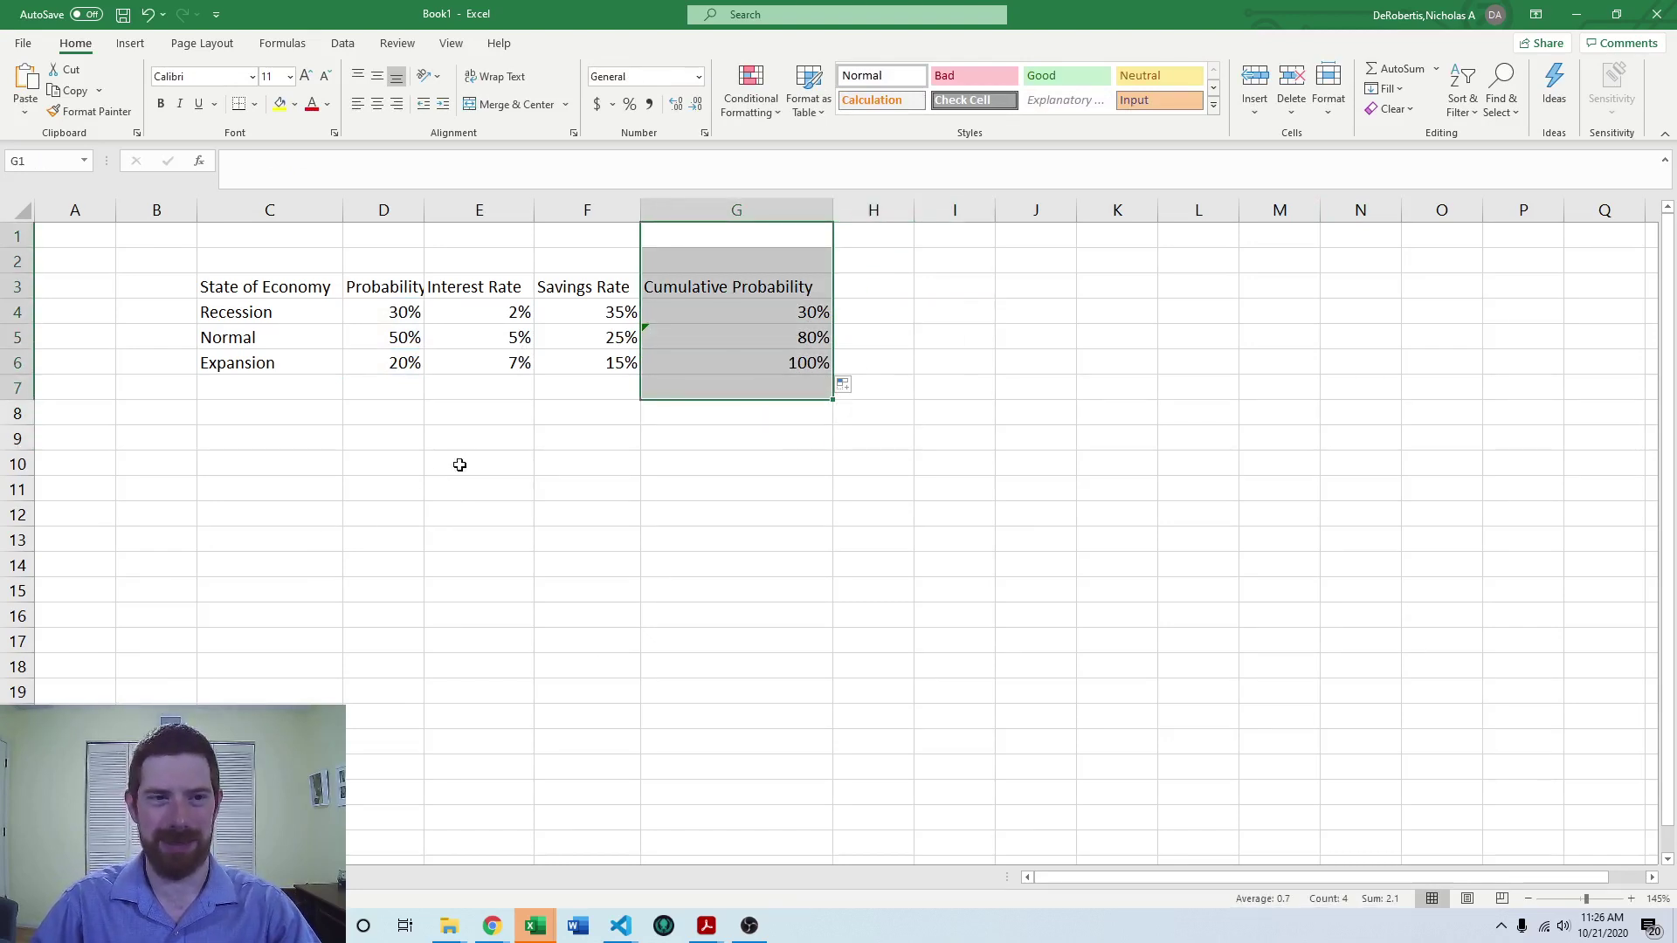
click(589, 563)
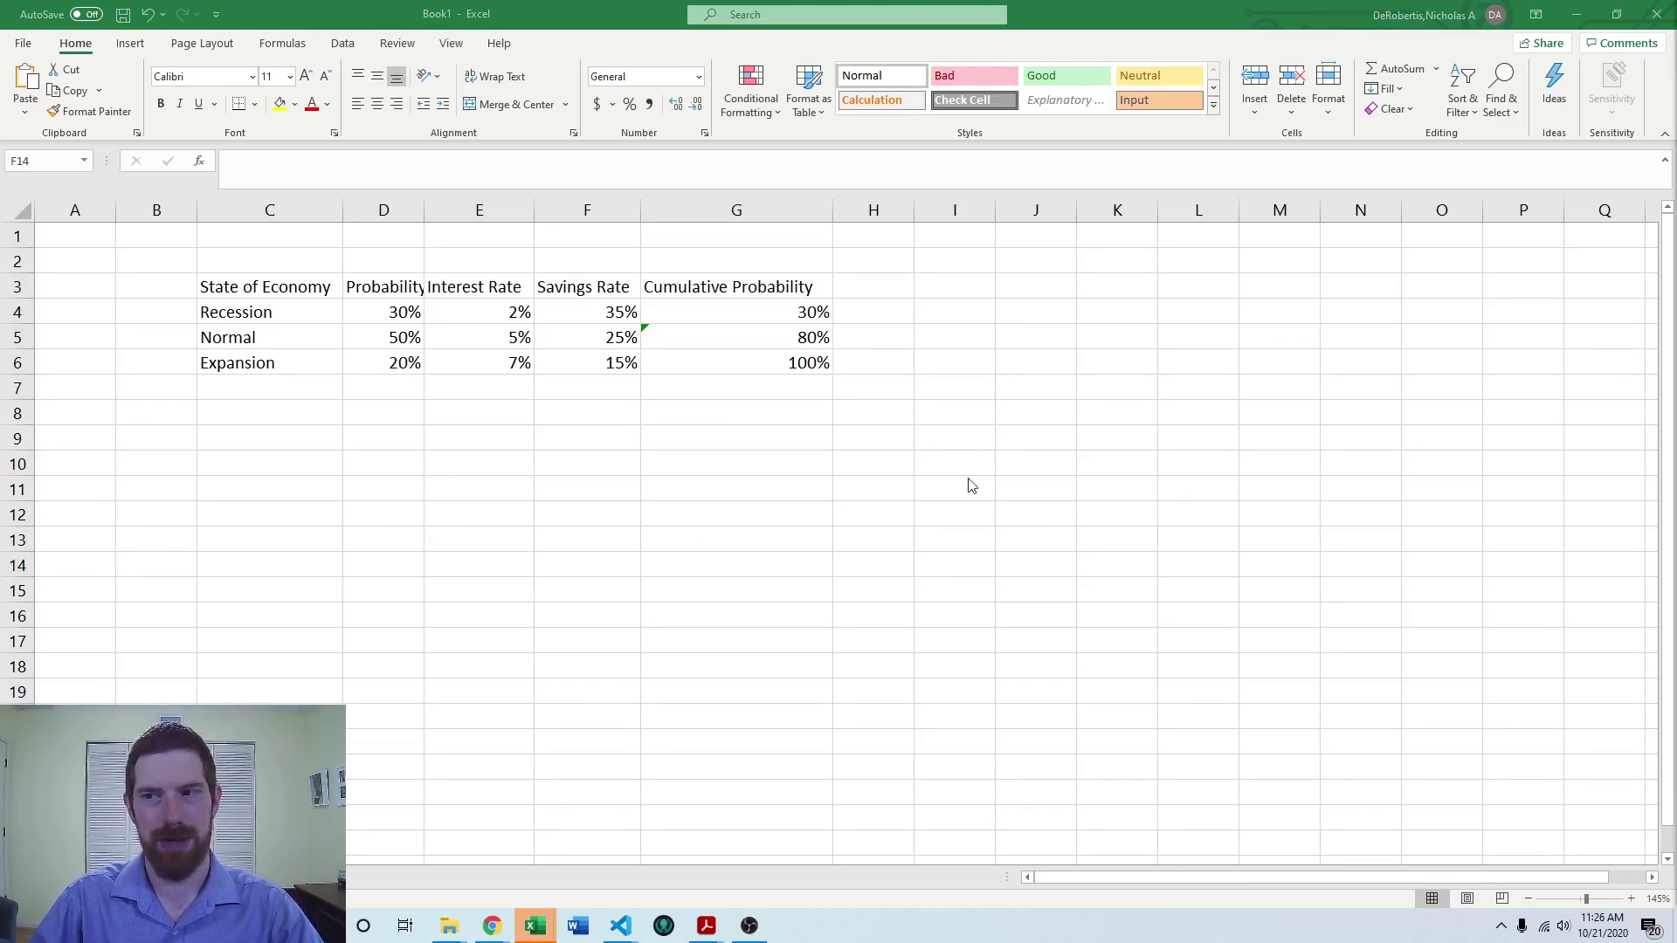
Type Random States of the Economy in C9 and Drawn Probability in C10
click(288, 438)
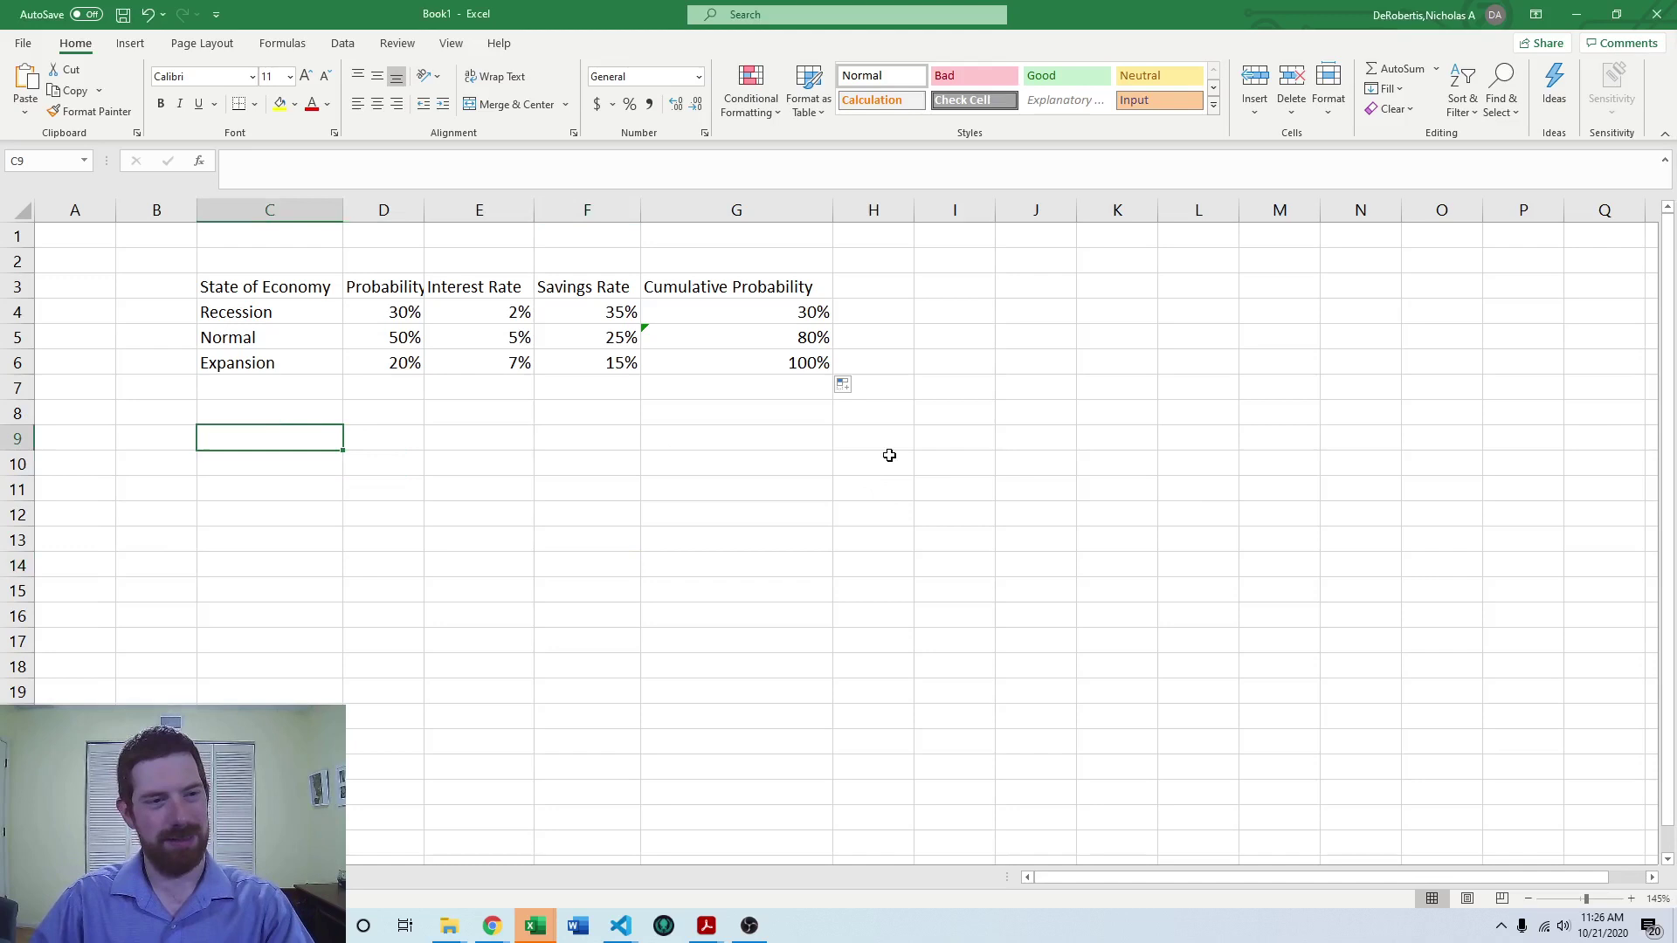
text(Random State)
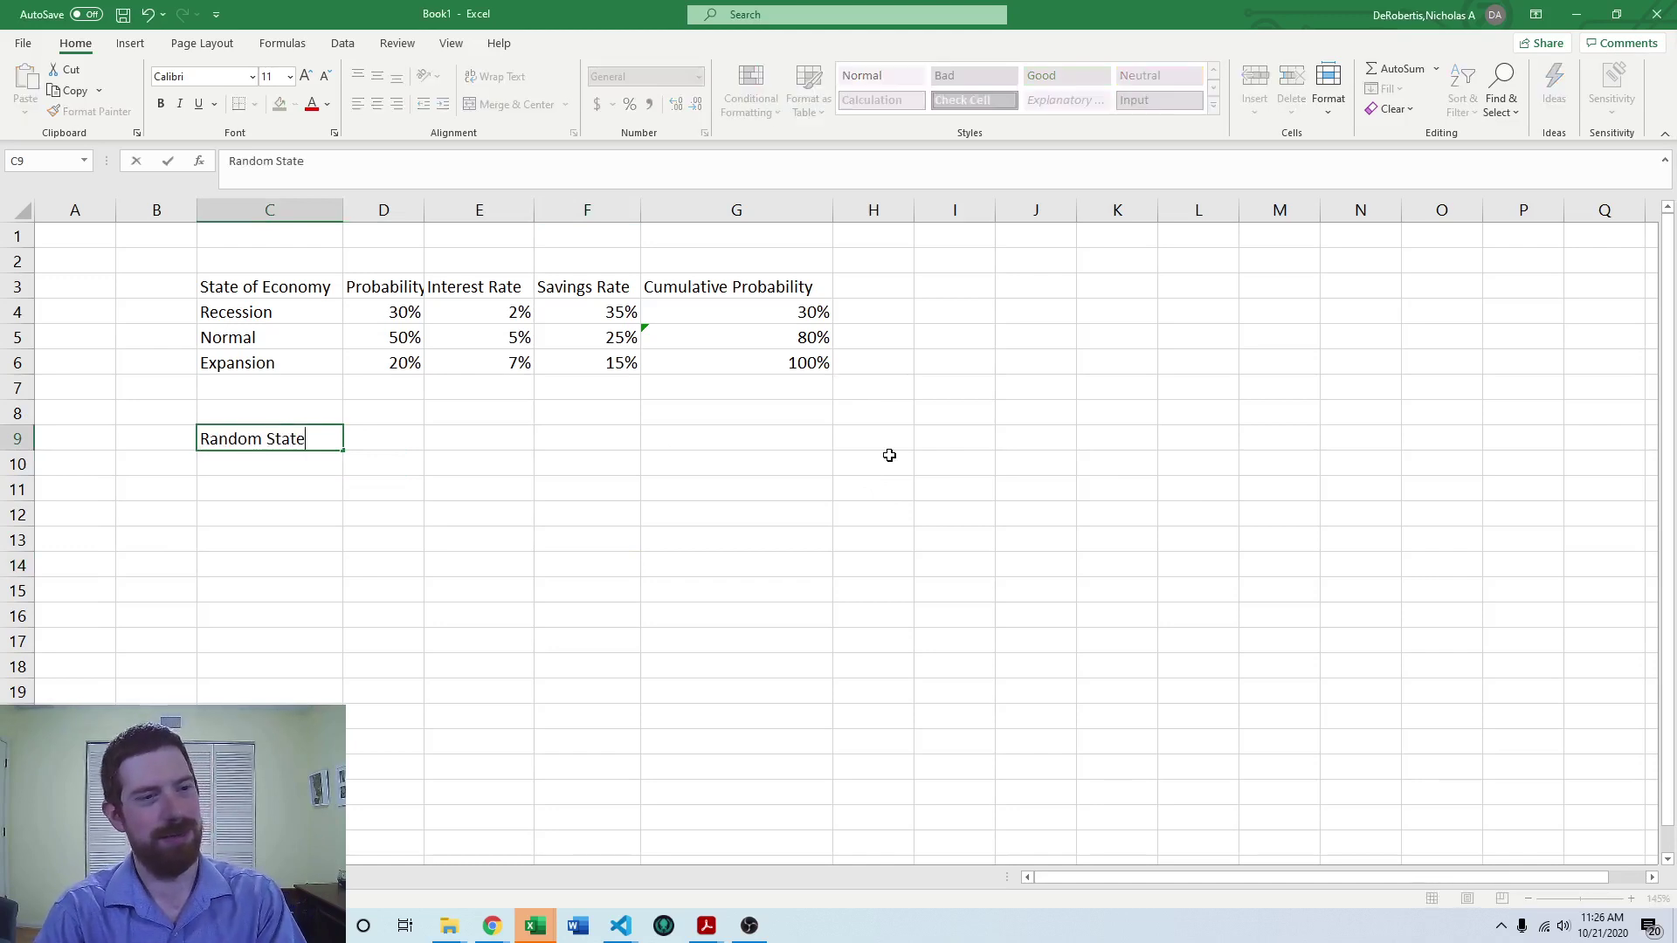
text(s of the Economy)
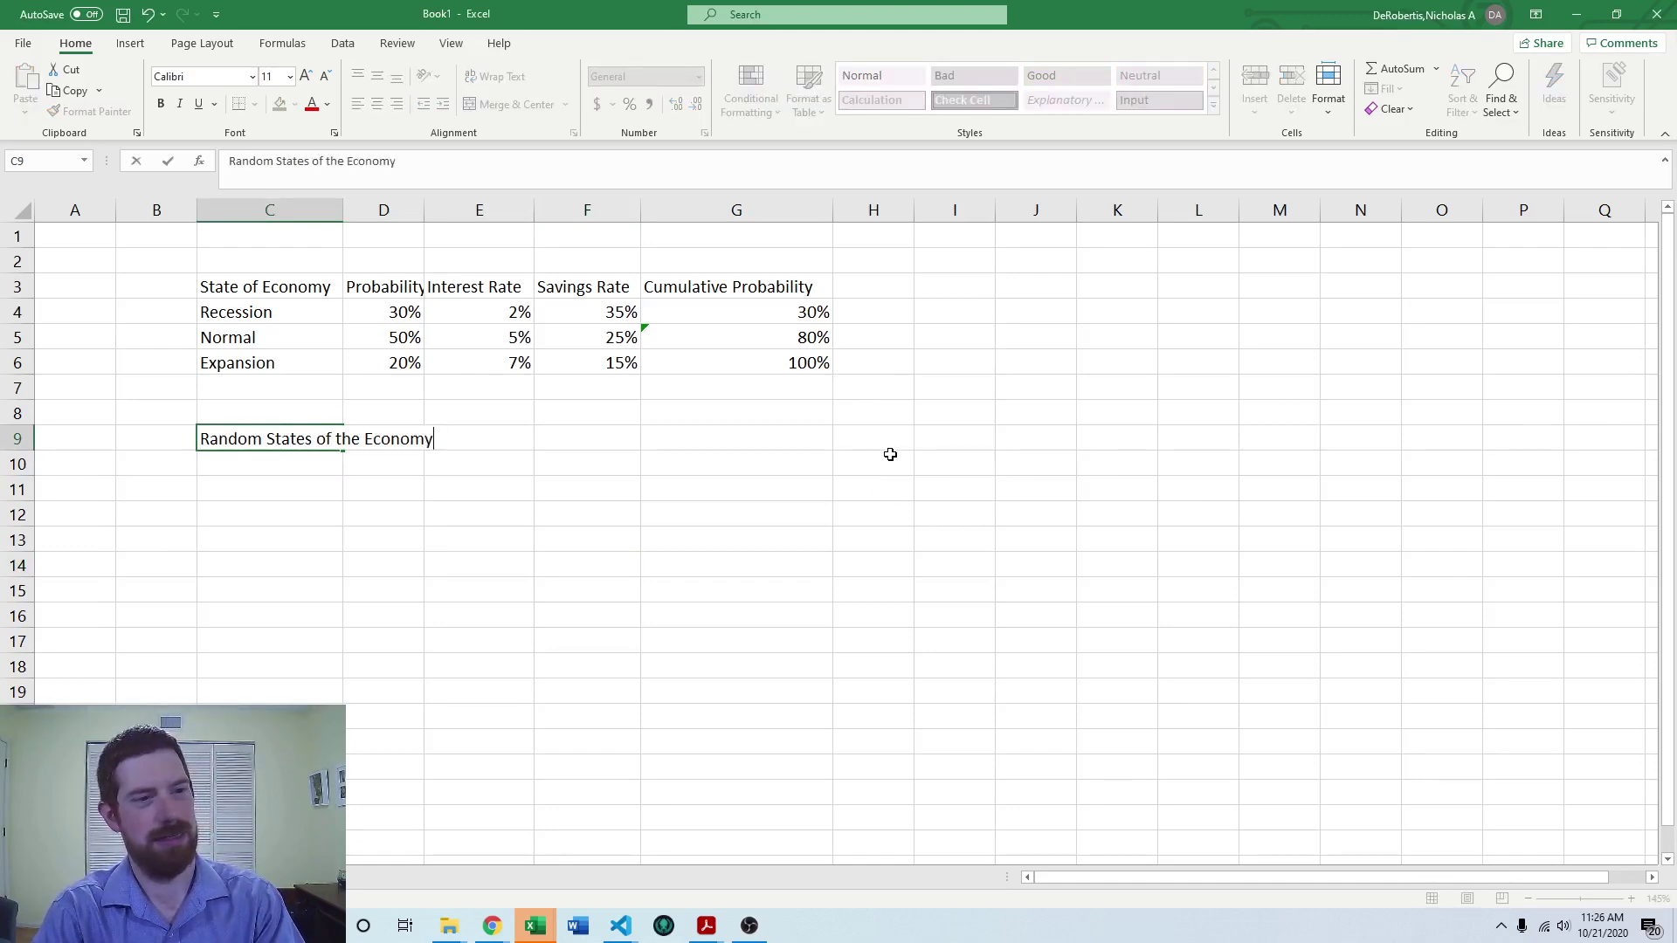
key(ctrl+Return)
key(Return)
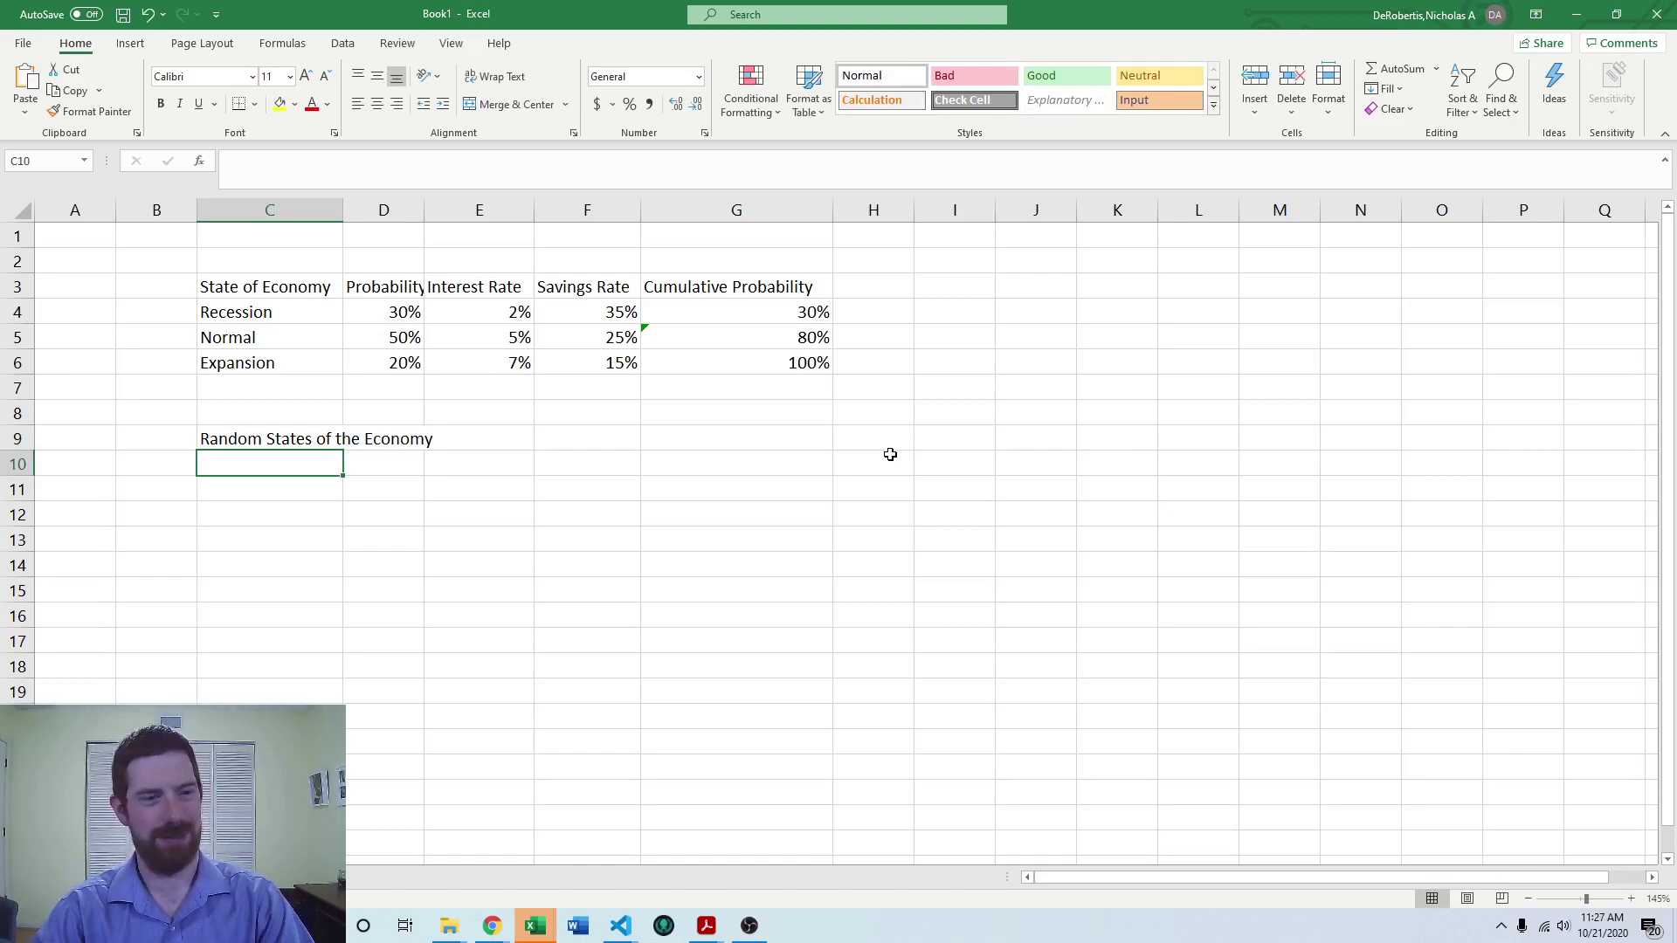
text(Dr)
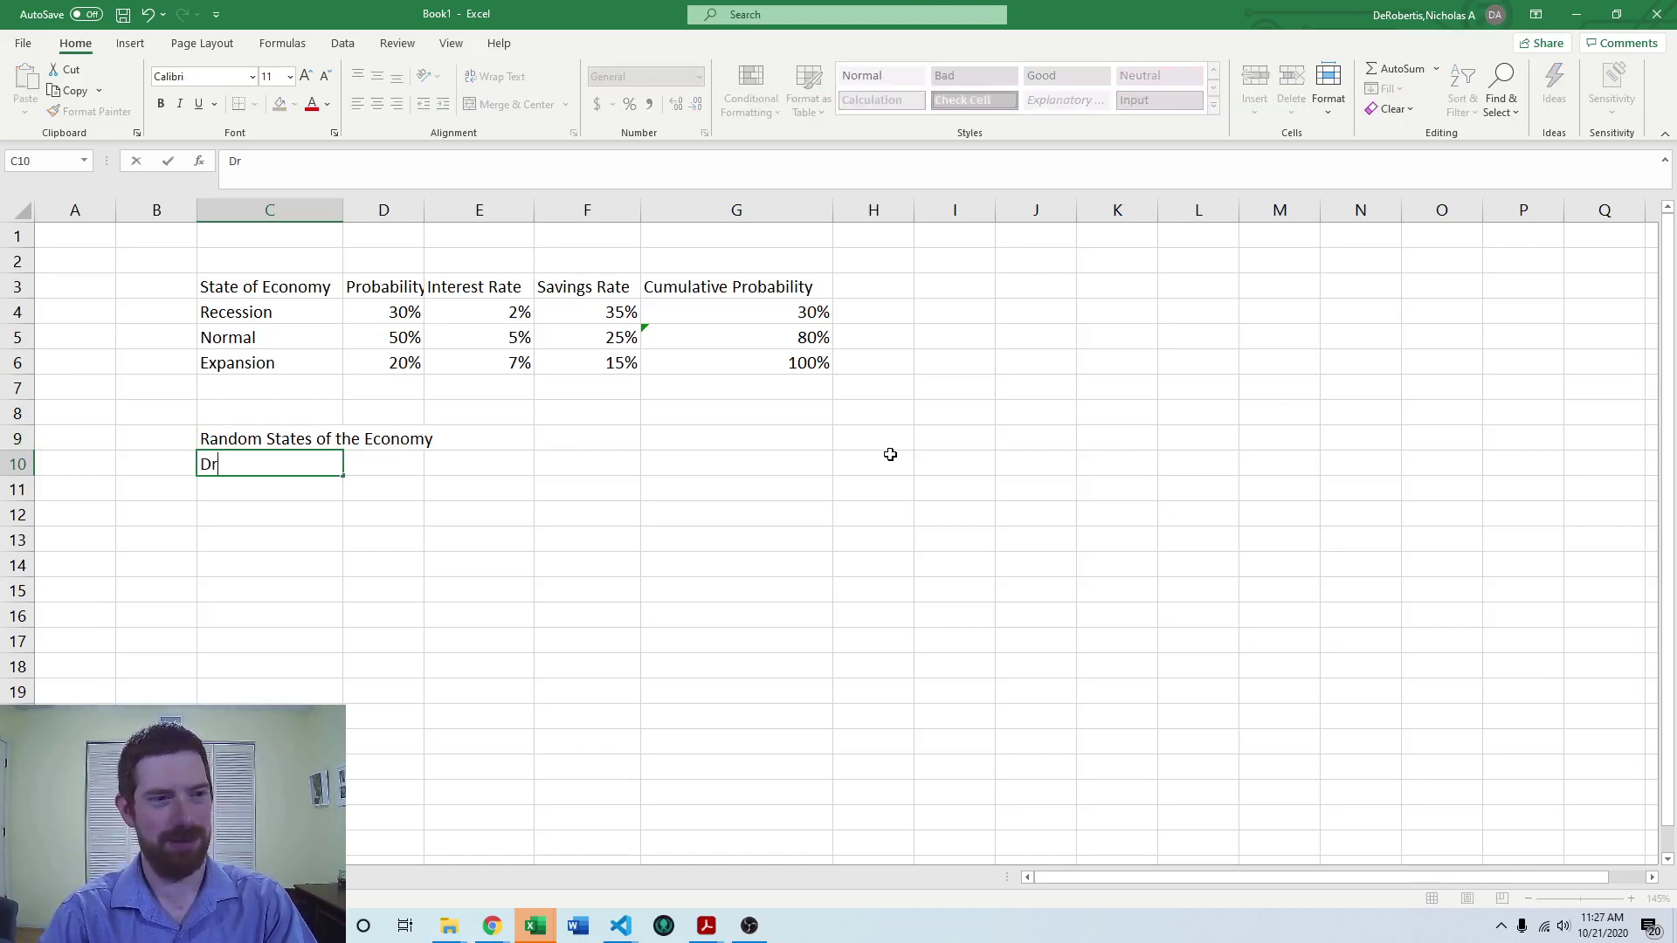
text(awn Probabily)
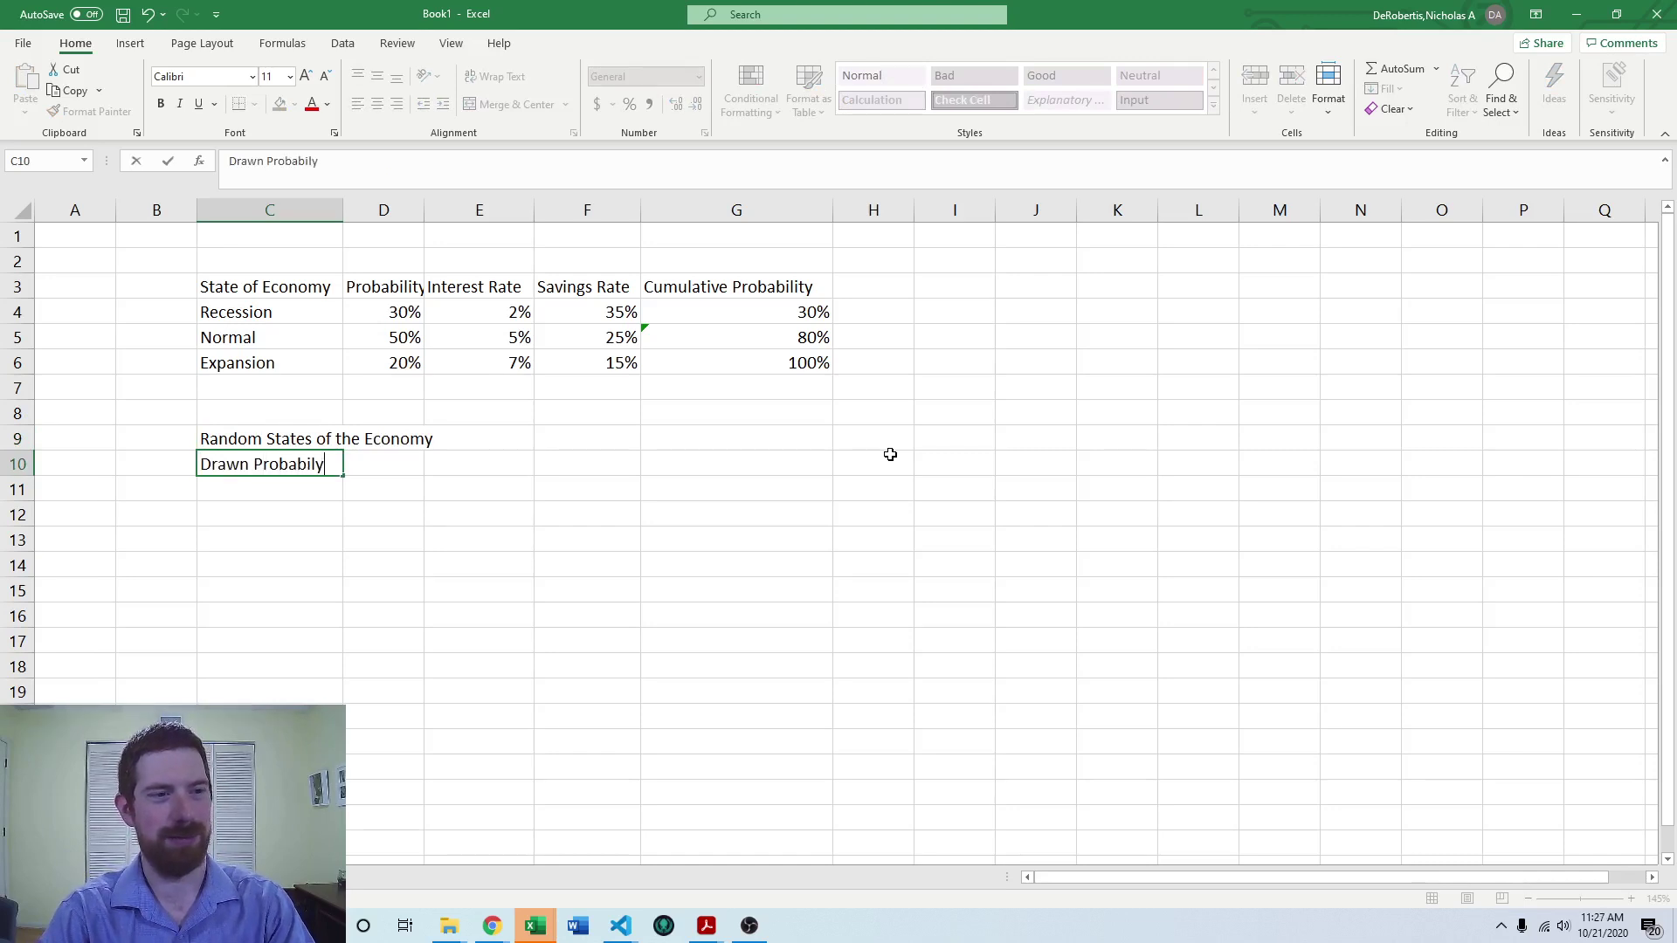
key(Return)
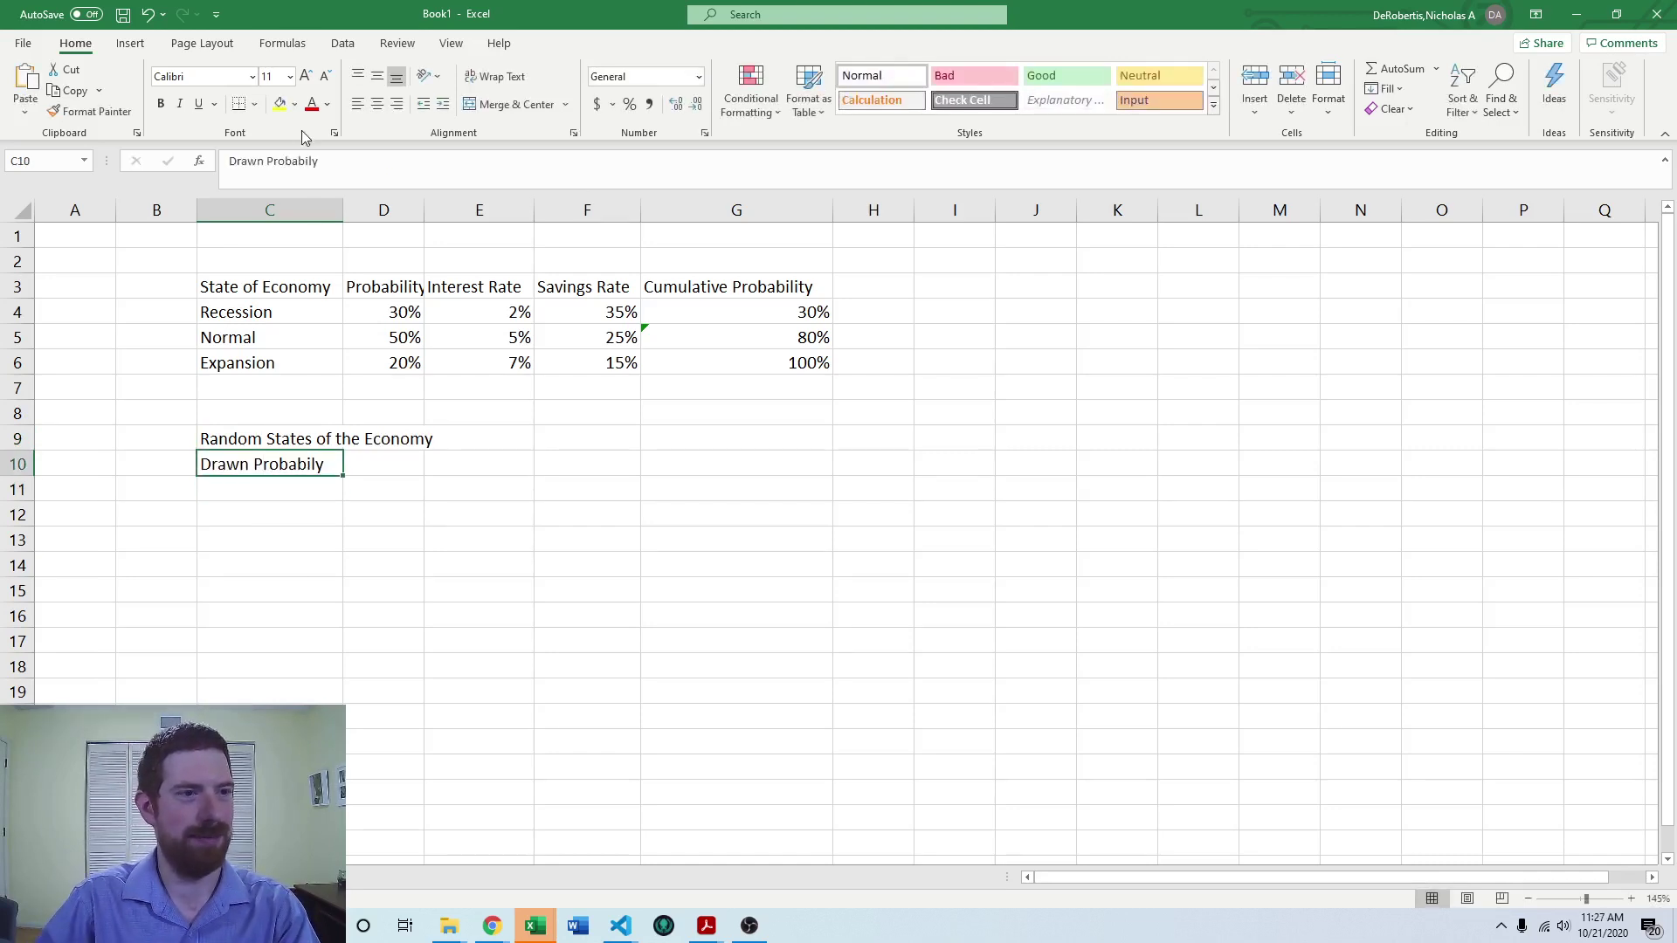
click(312, 166)
text(it)
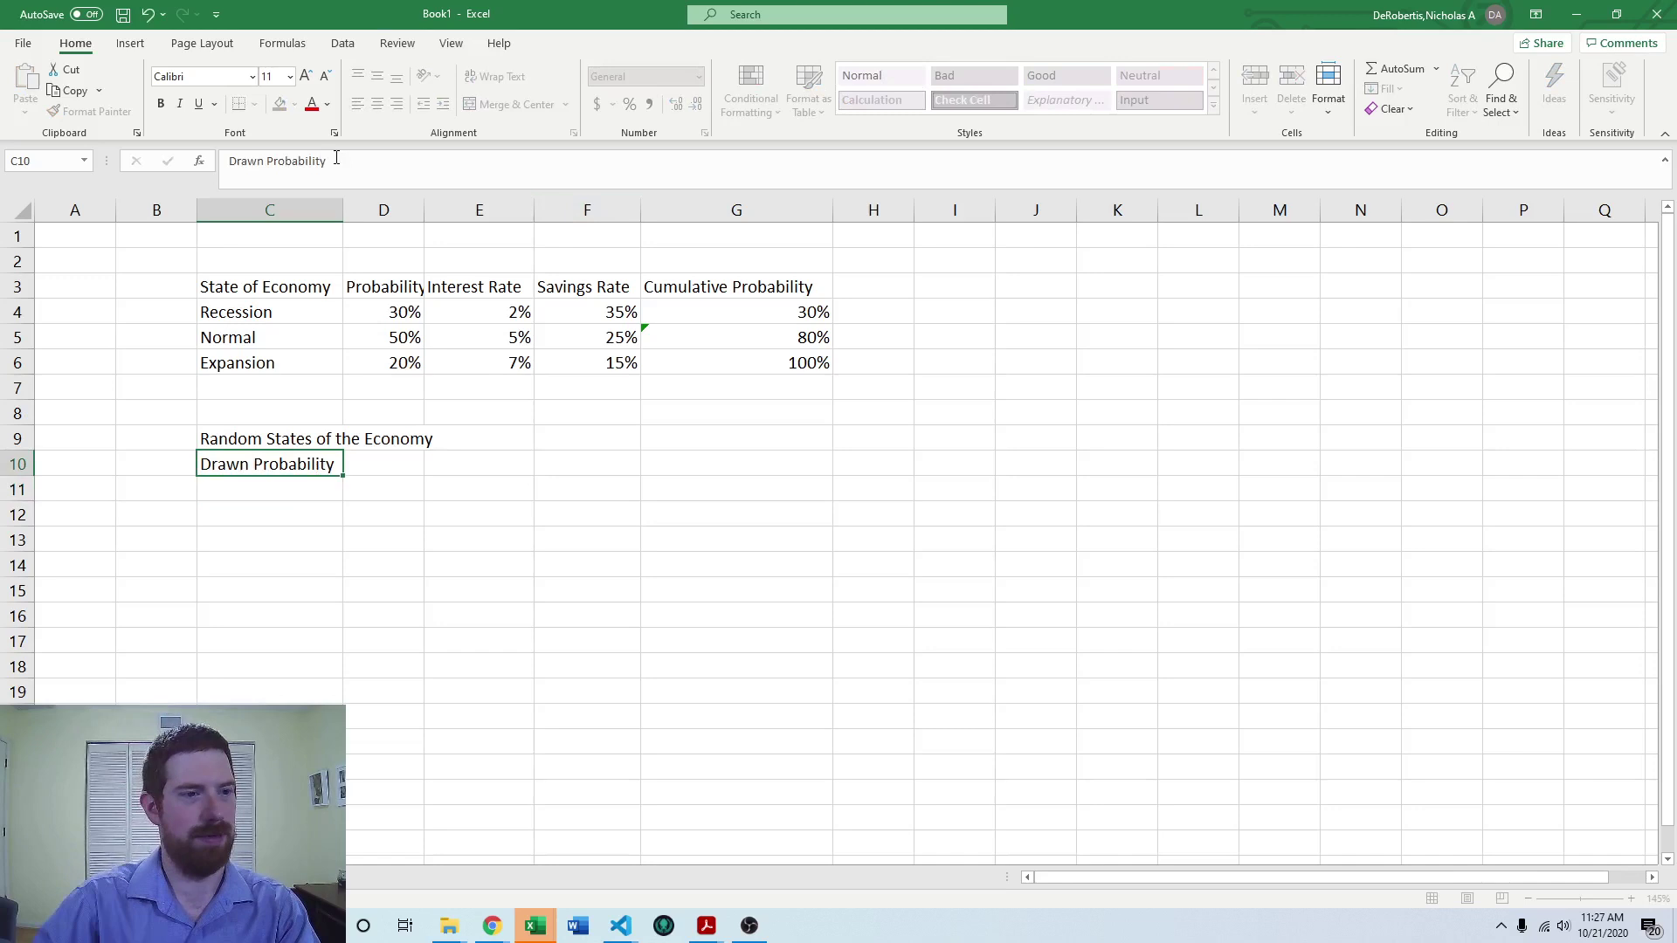
key(Return)
Enter =RAND() in C11 and fill it down to C16
text(=rand())
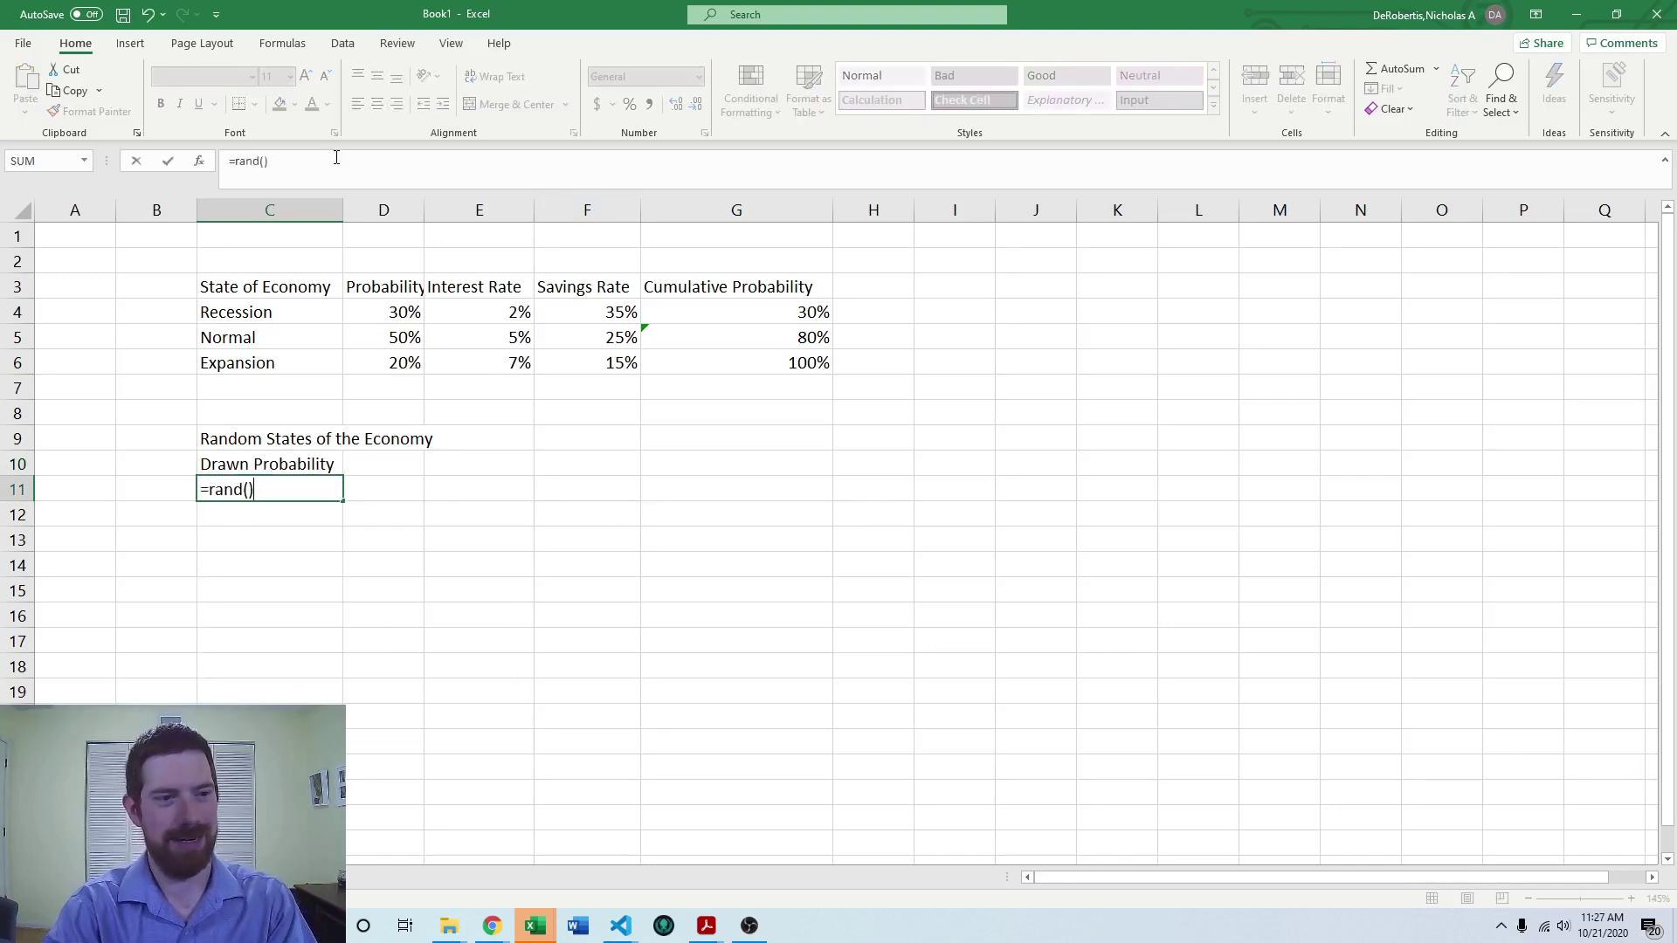
key(Return)
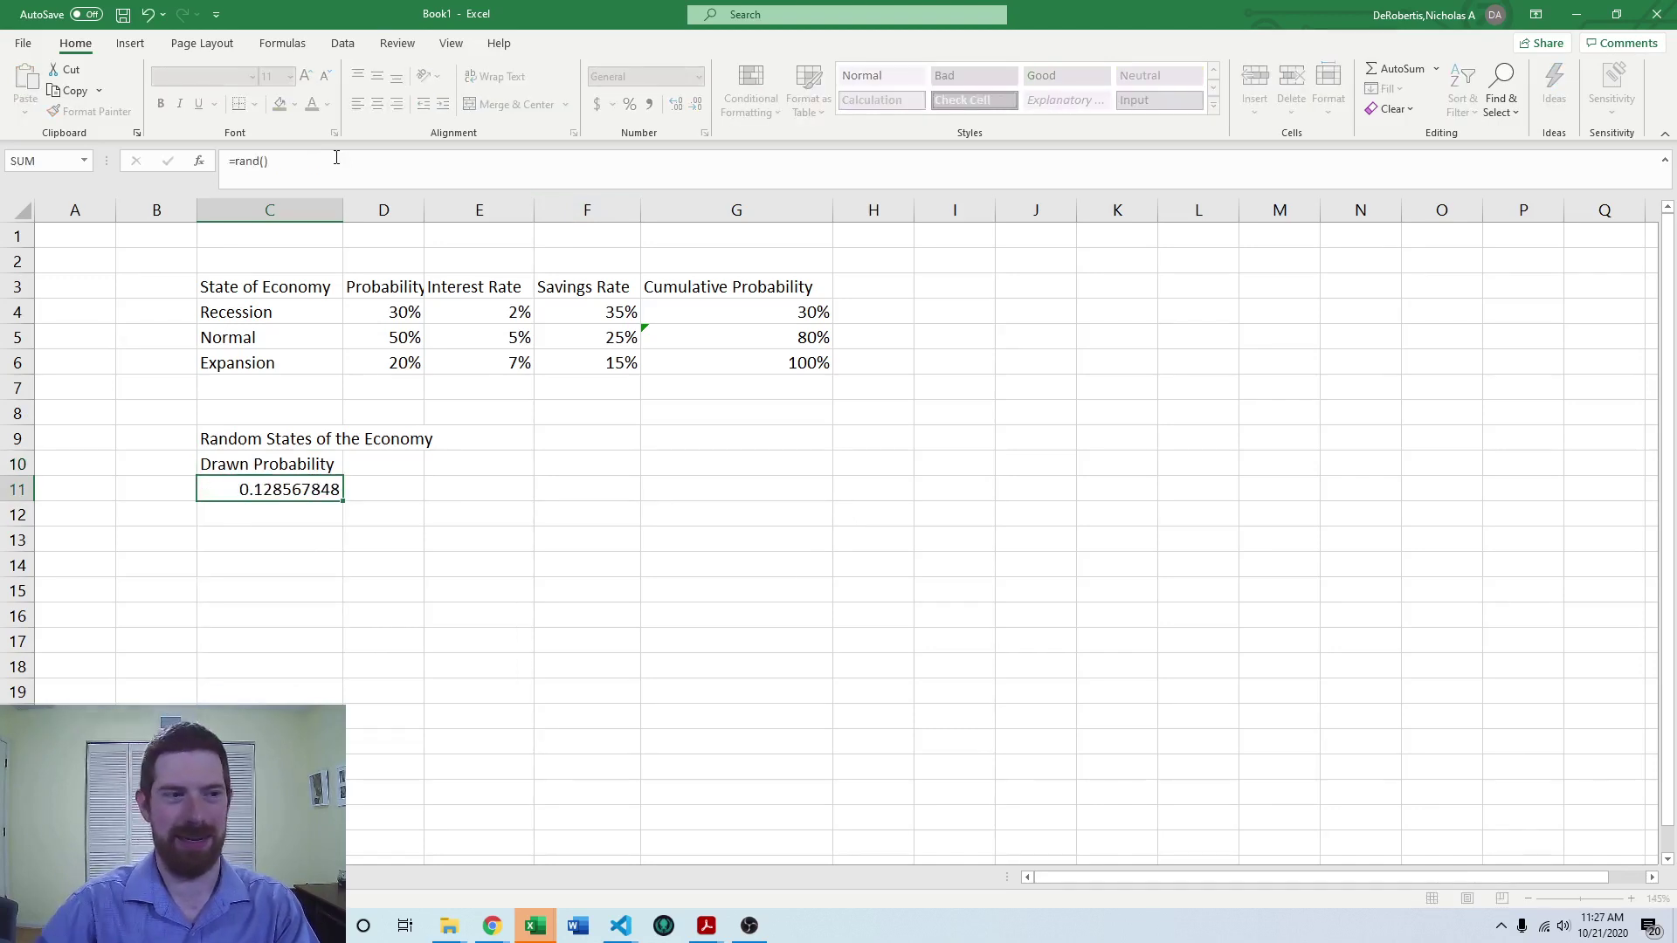
click(289, 492)
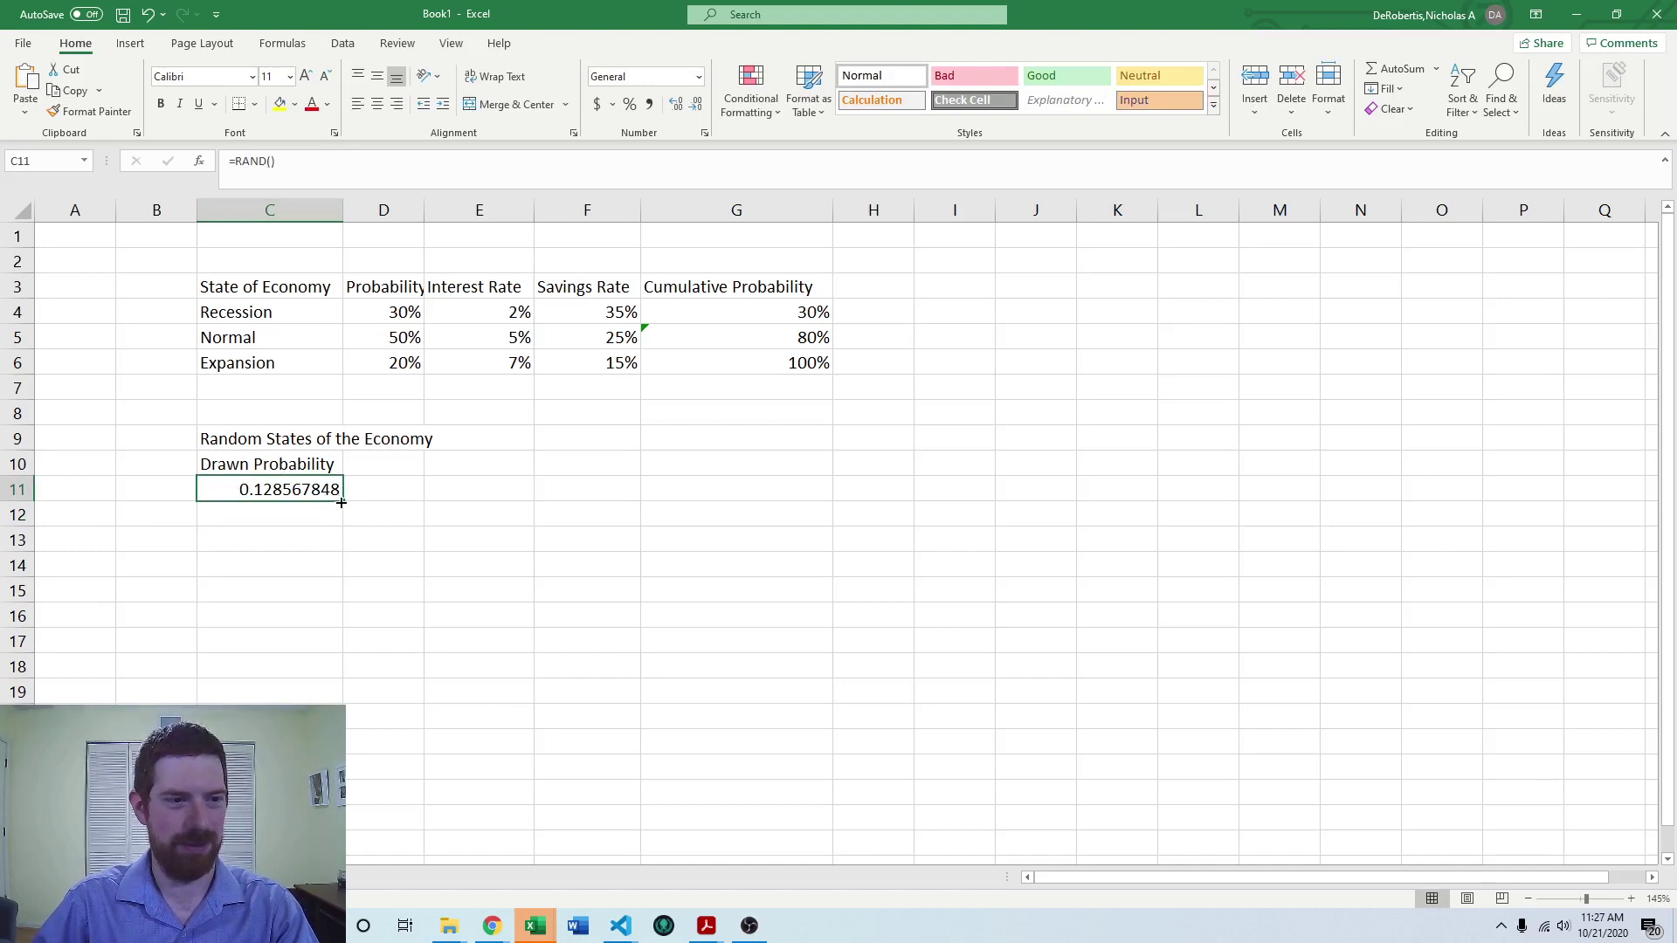
drag(342, 501, 342, 622)
click(380, 507)
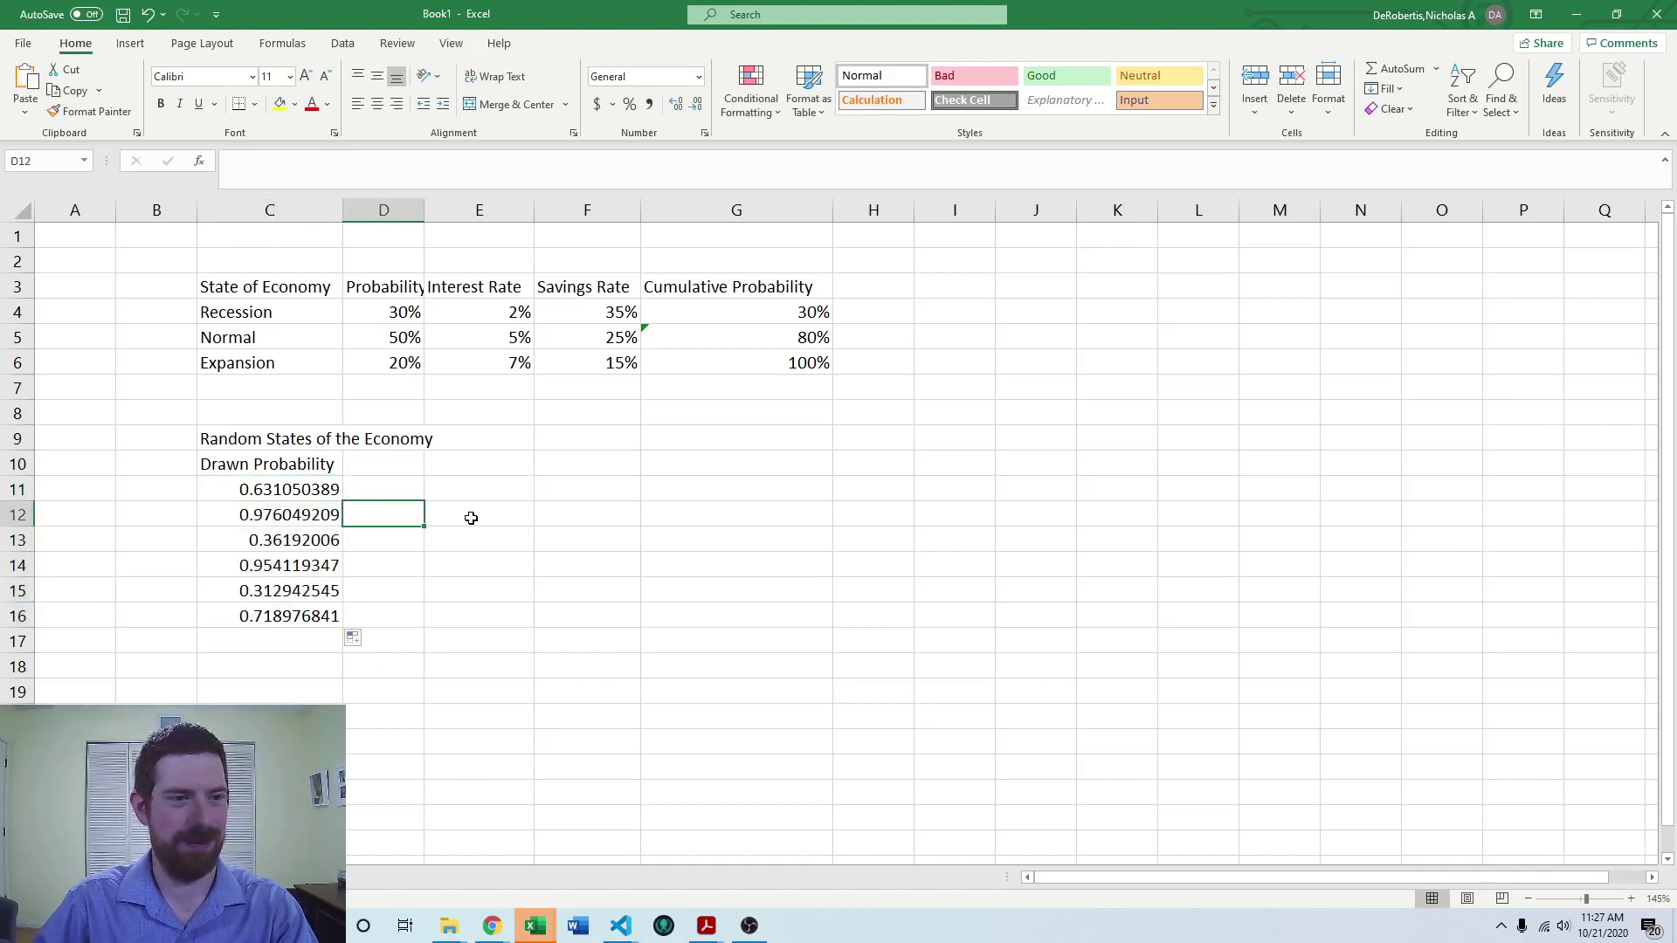
click(368, 496)
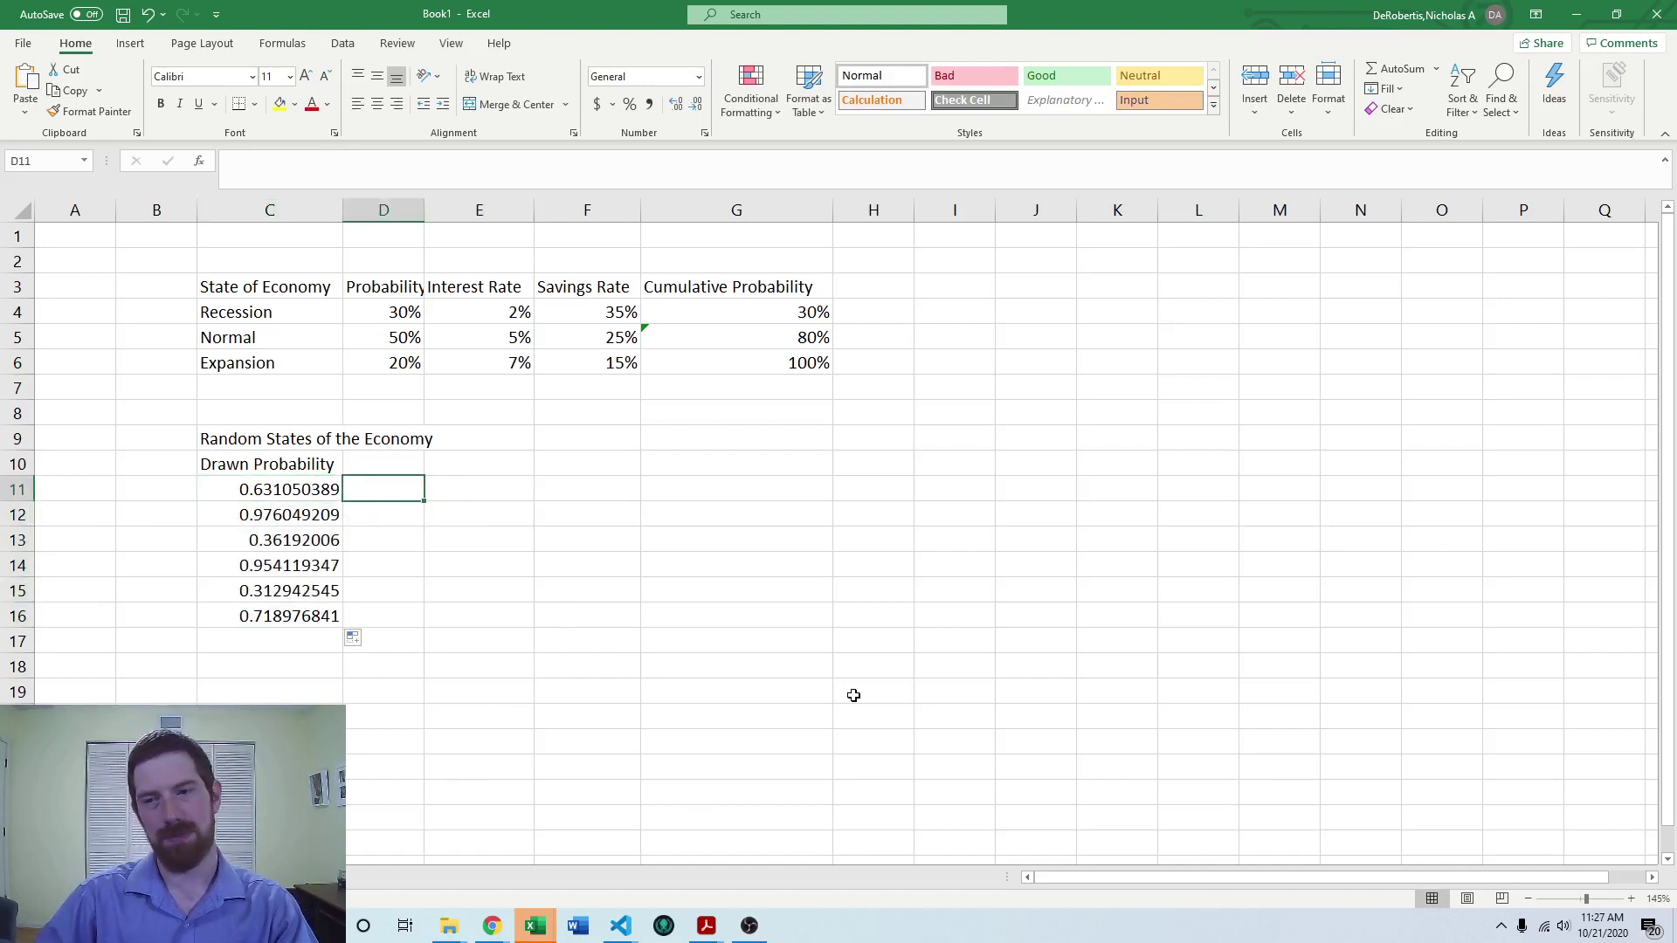
Type Economic State in D10 and select D11 below it
click(367, 462)
text(Ec)
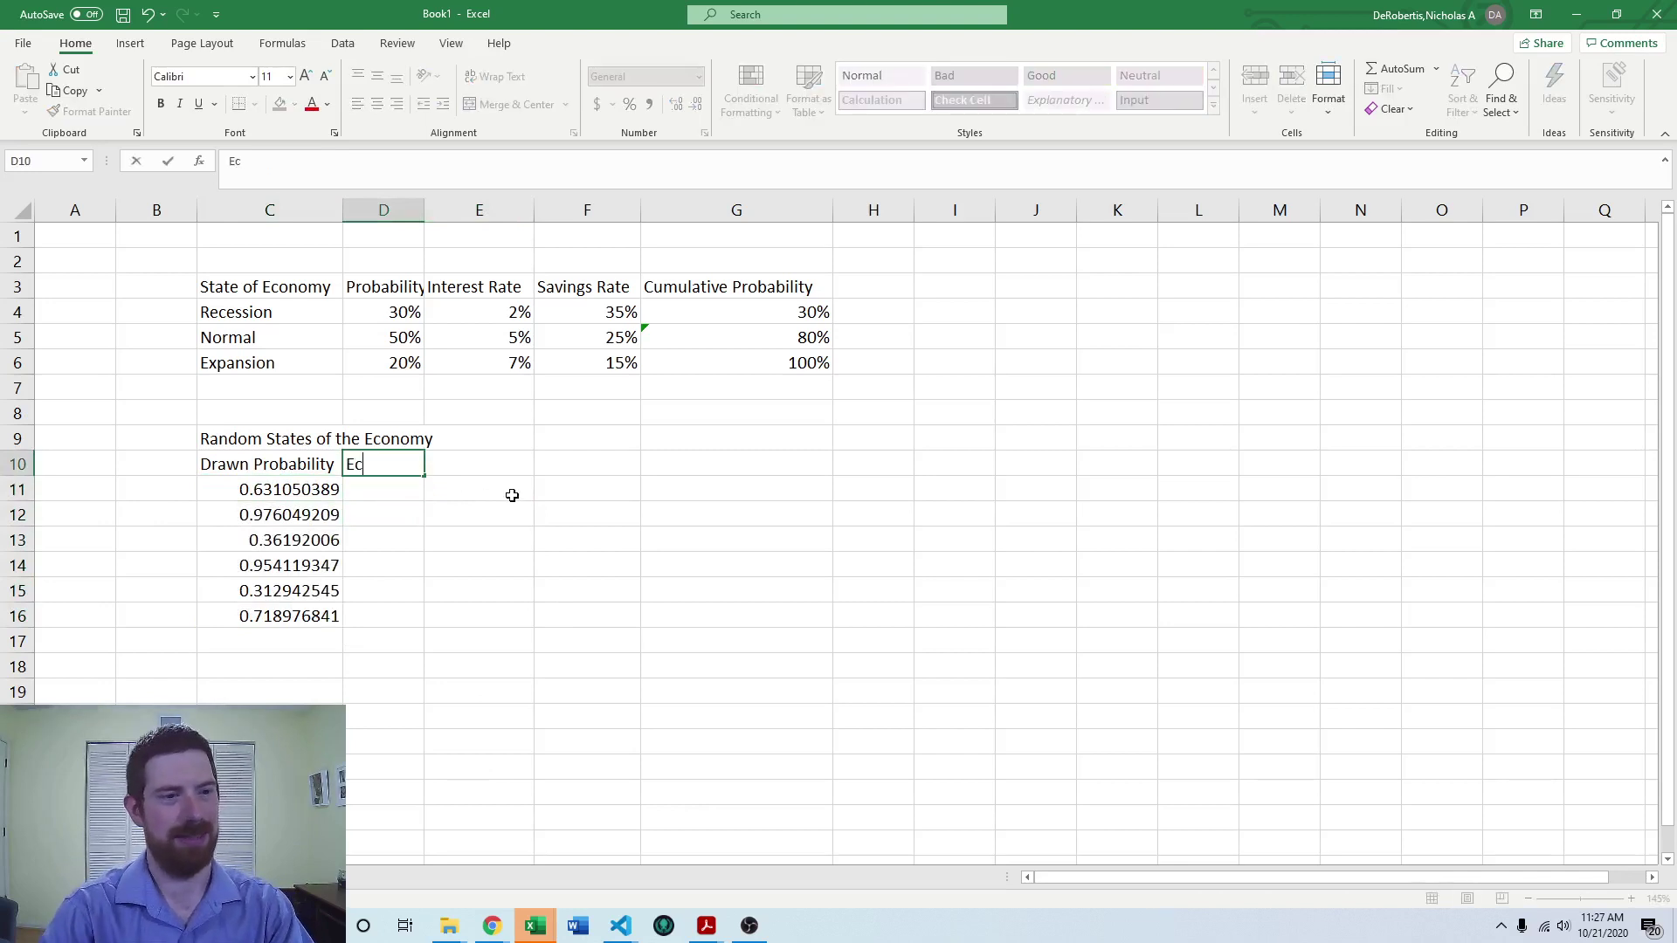
text(onomic State)
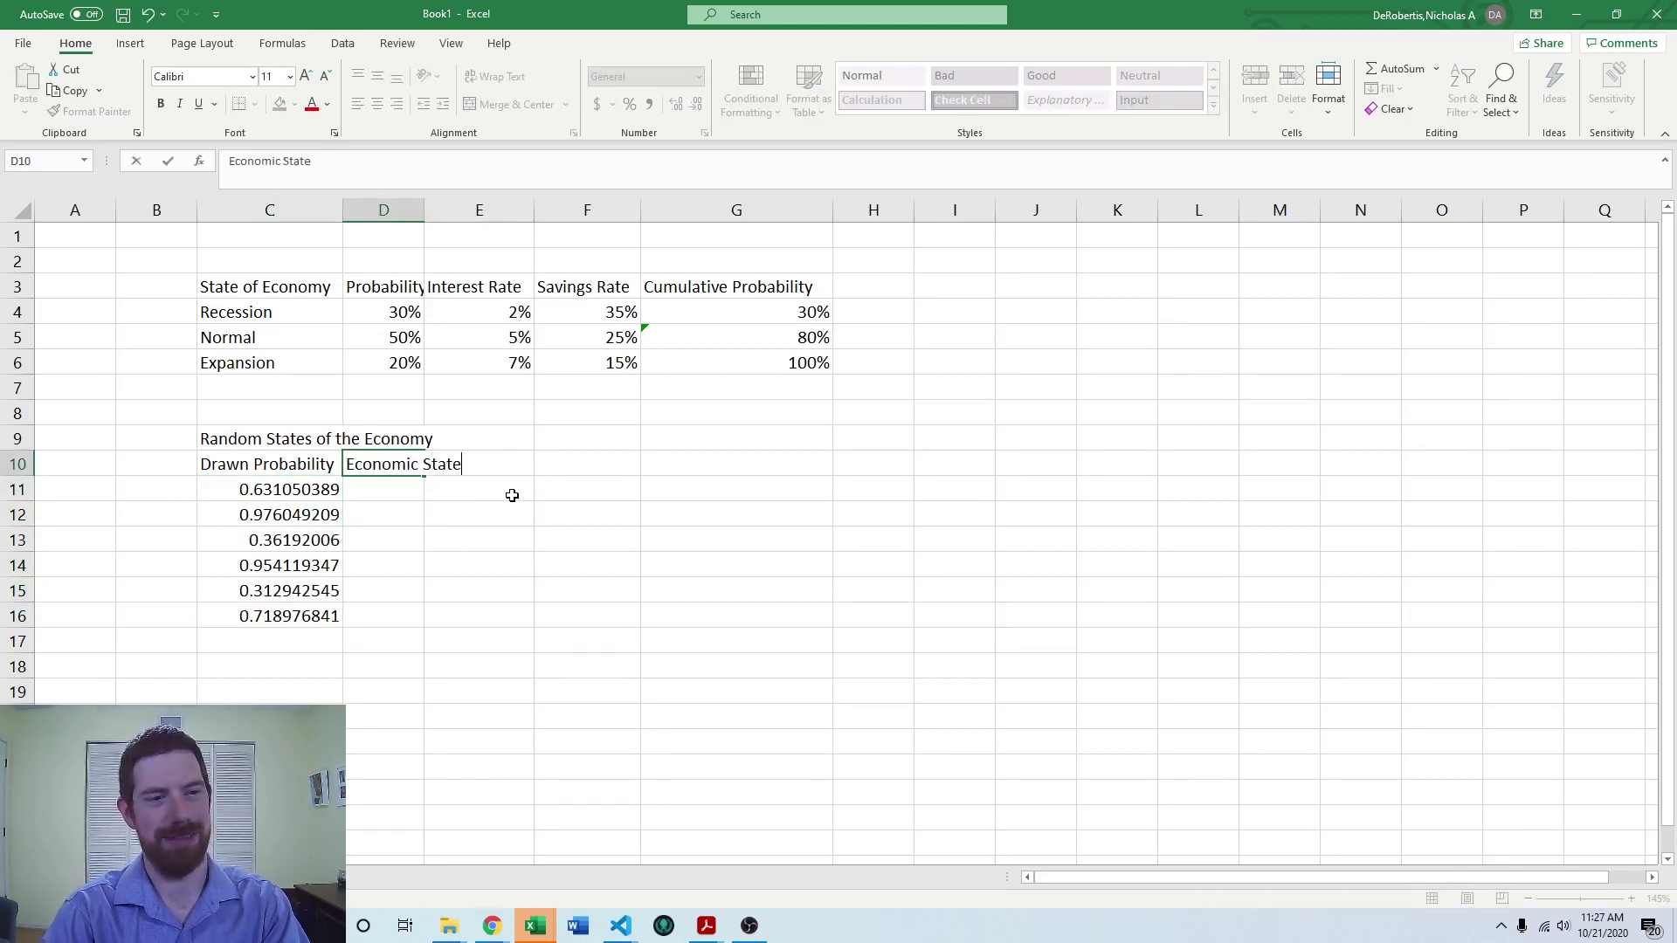
key(Return)
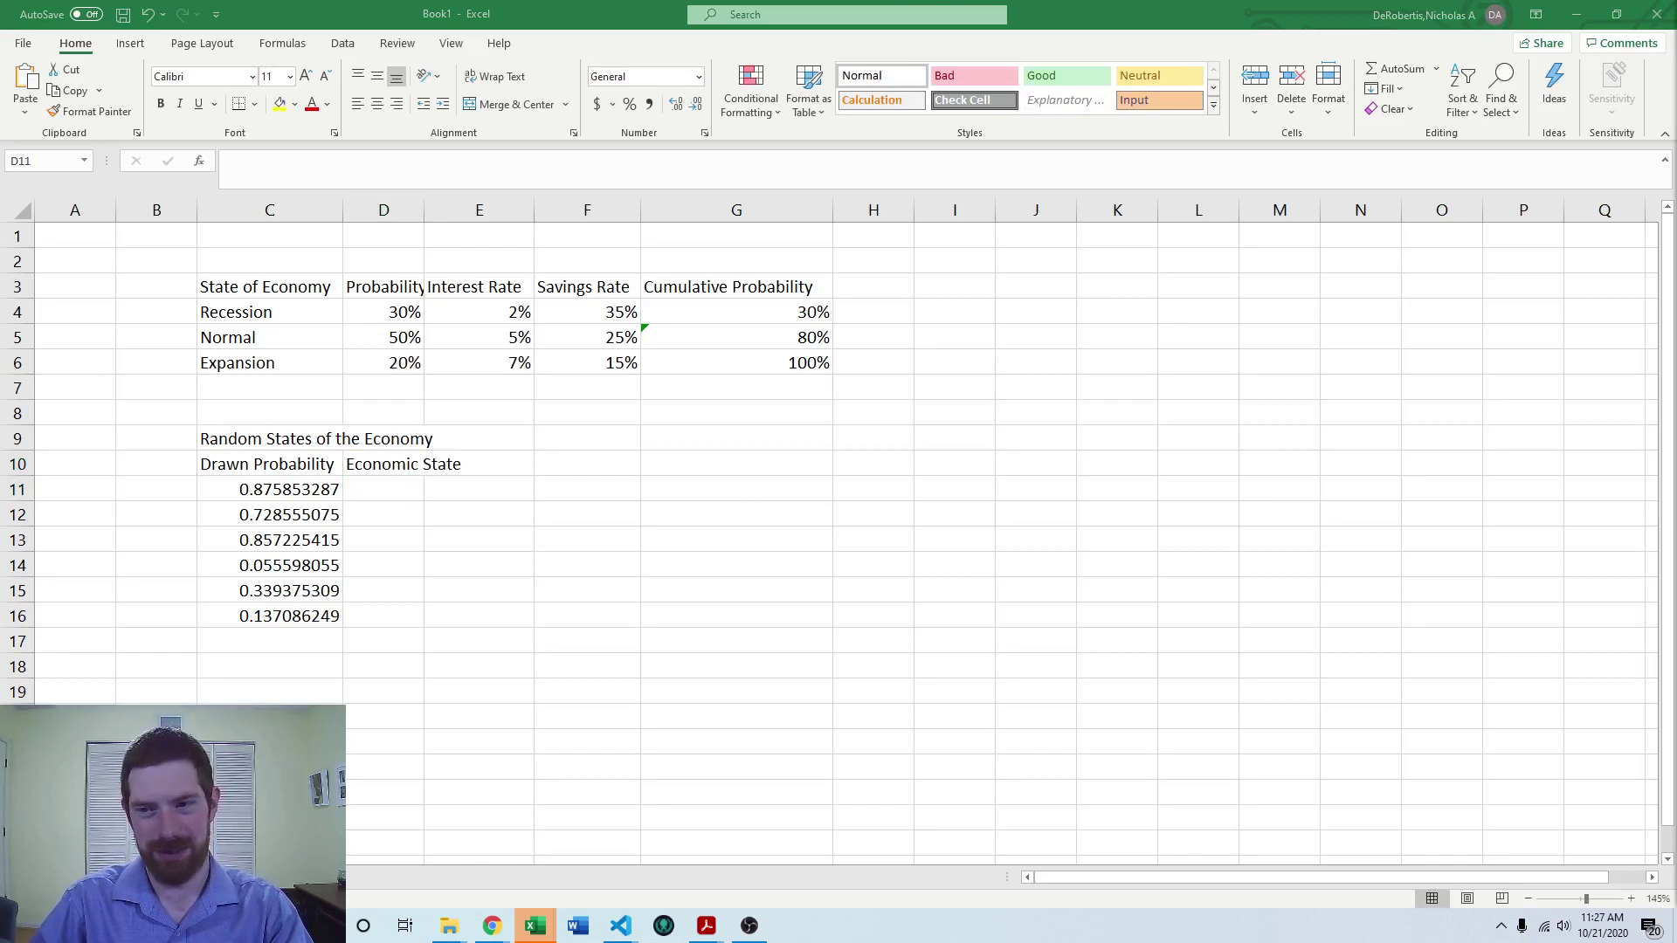
click(384, 488)
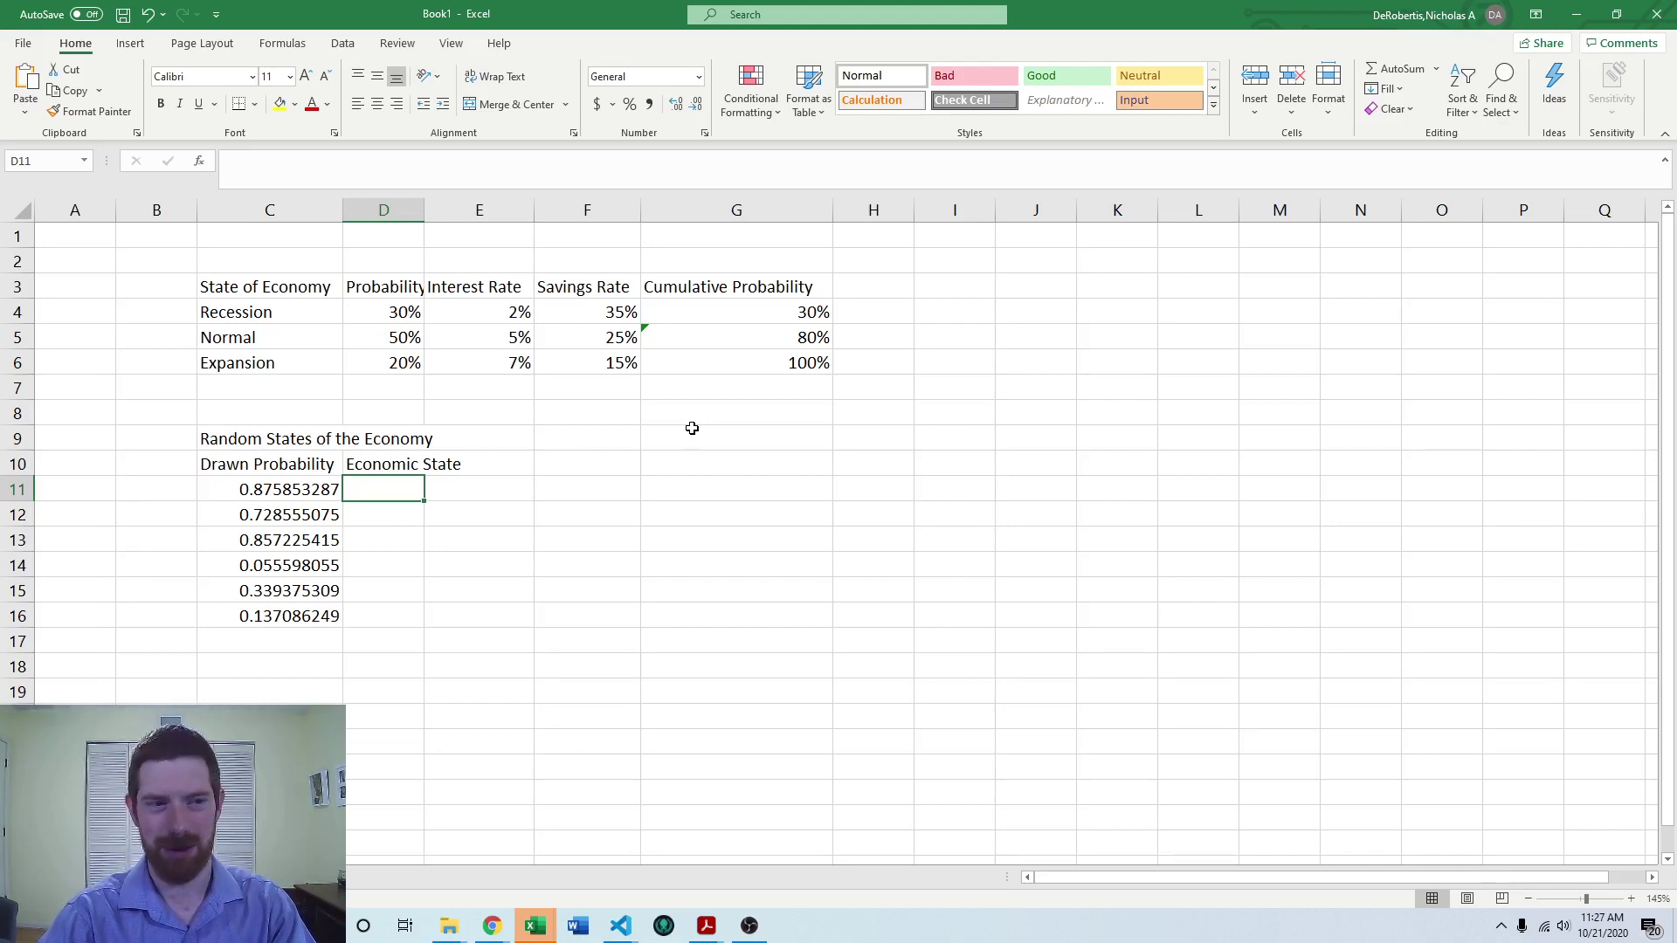
Start D11 with =IF(C11<=$G$4,$C$4, so draws under the 30% cutoff read Recession
text(=)
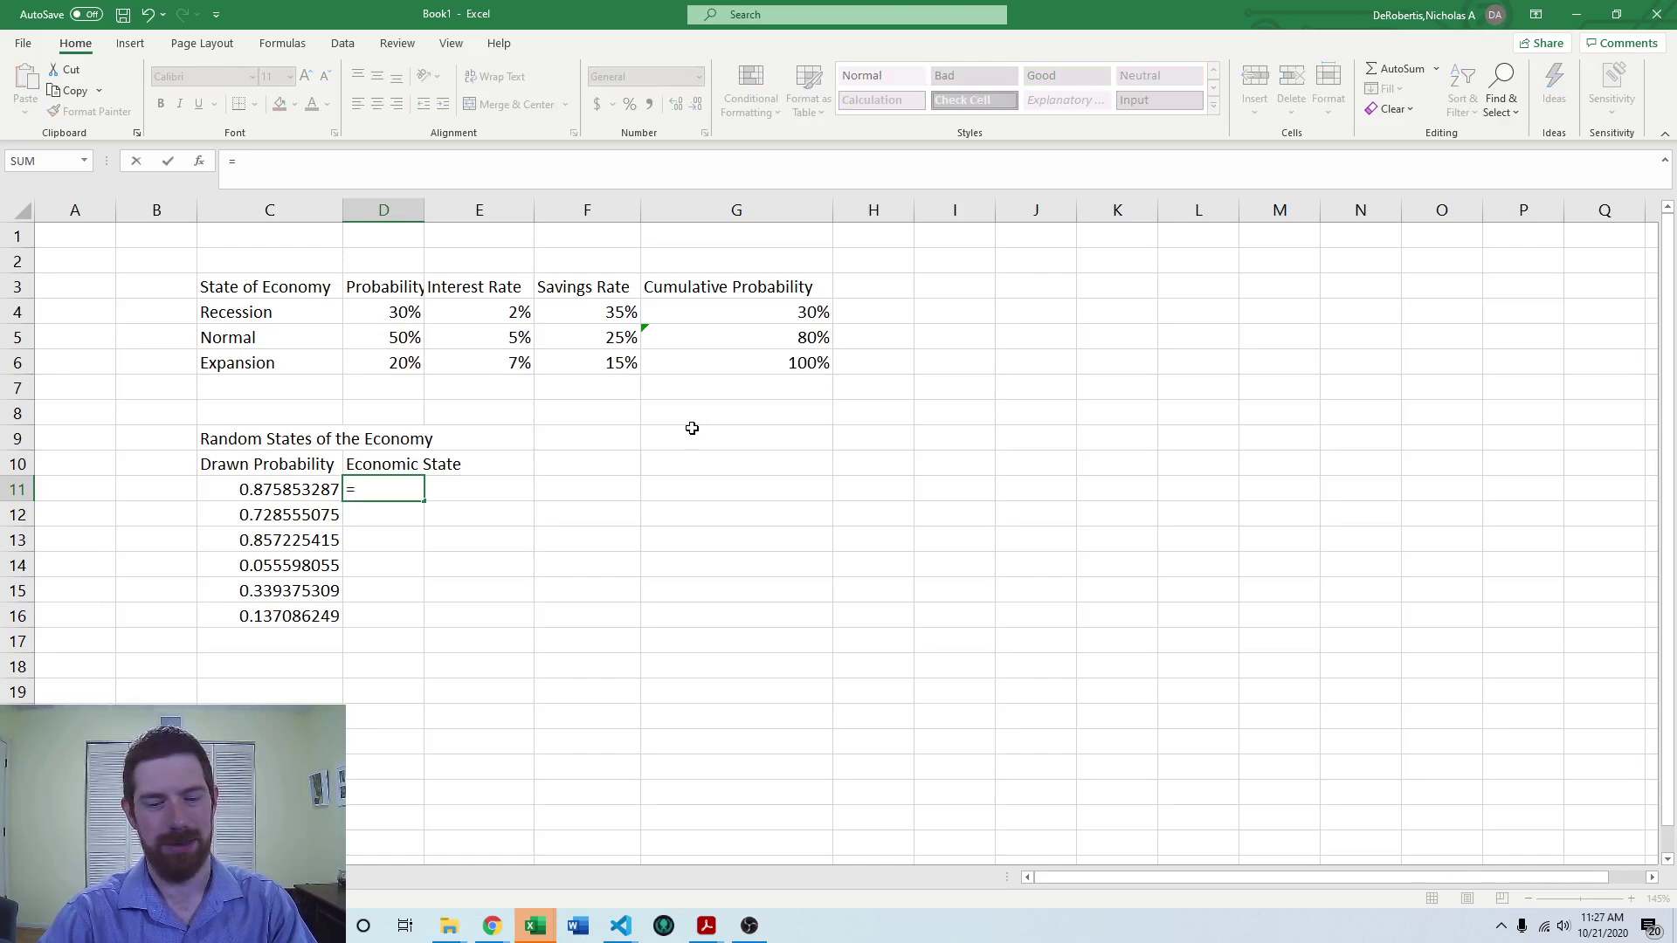
text(if)
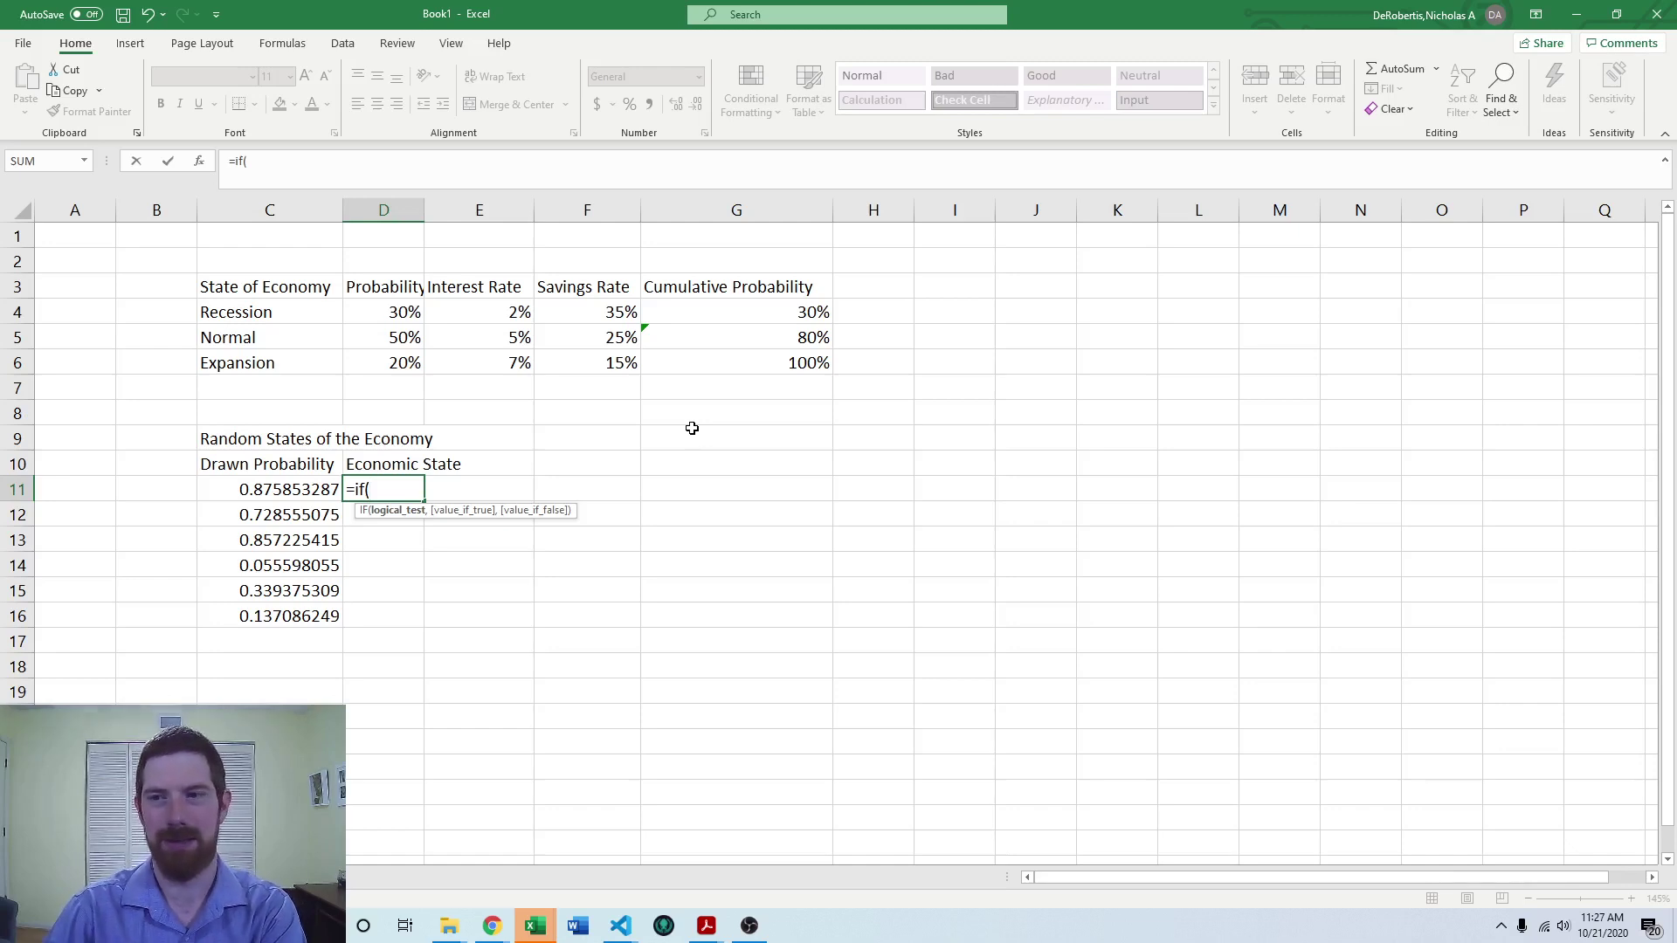
key(Left)
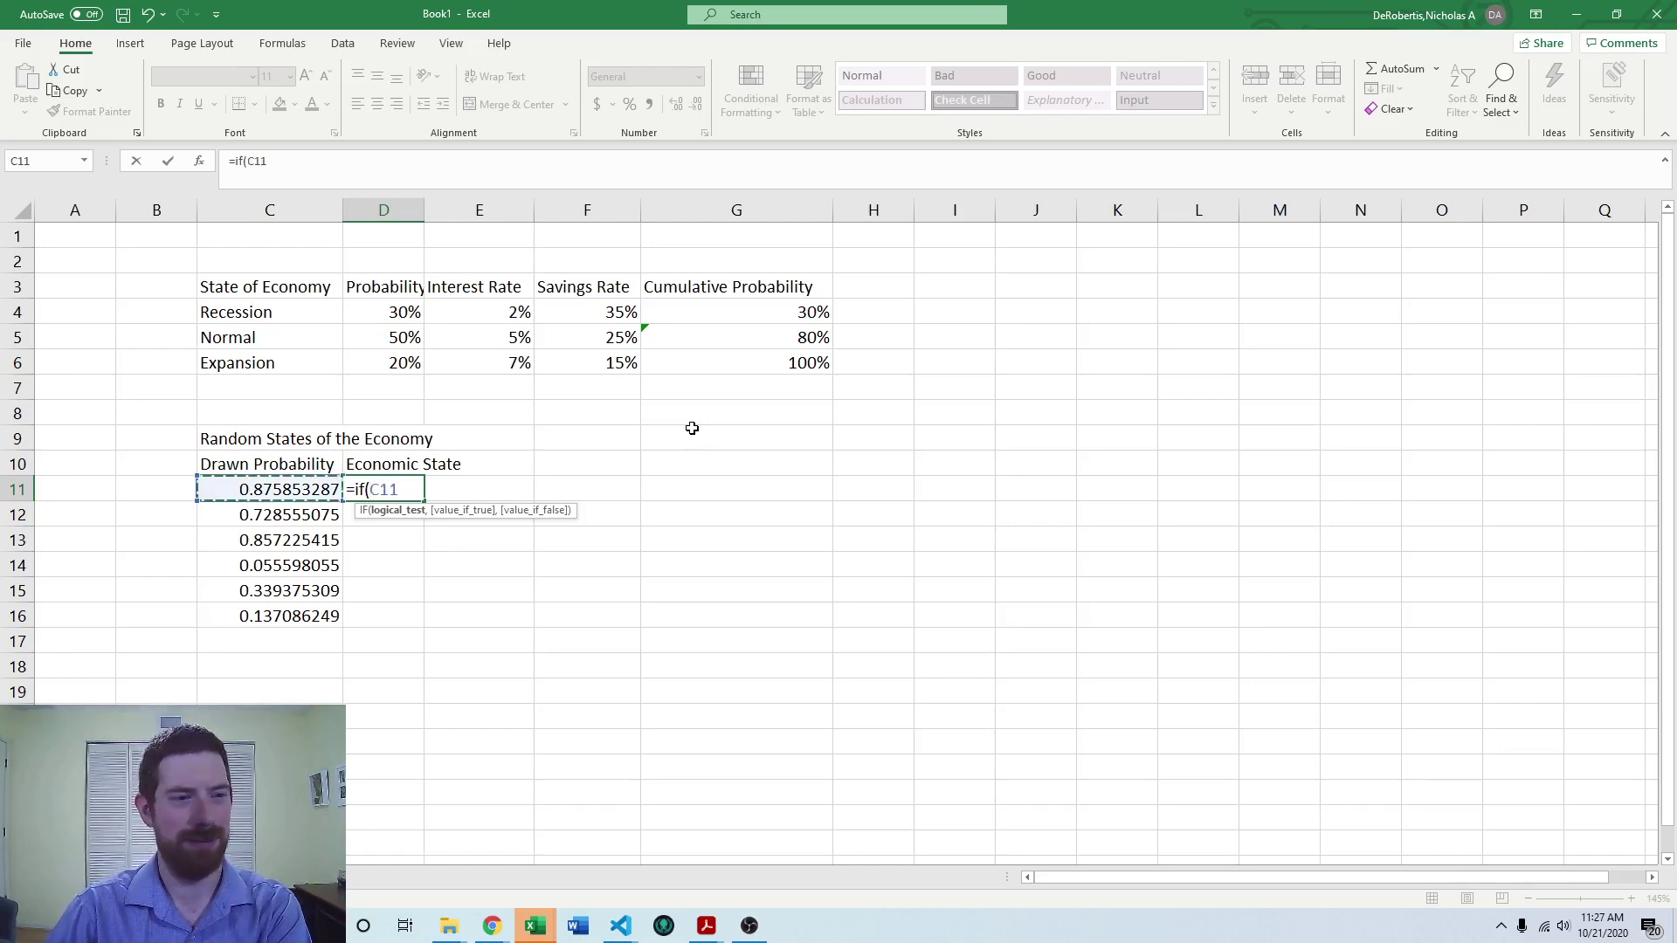
text(<=)
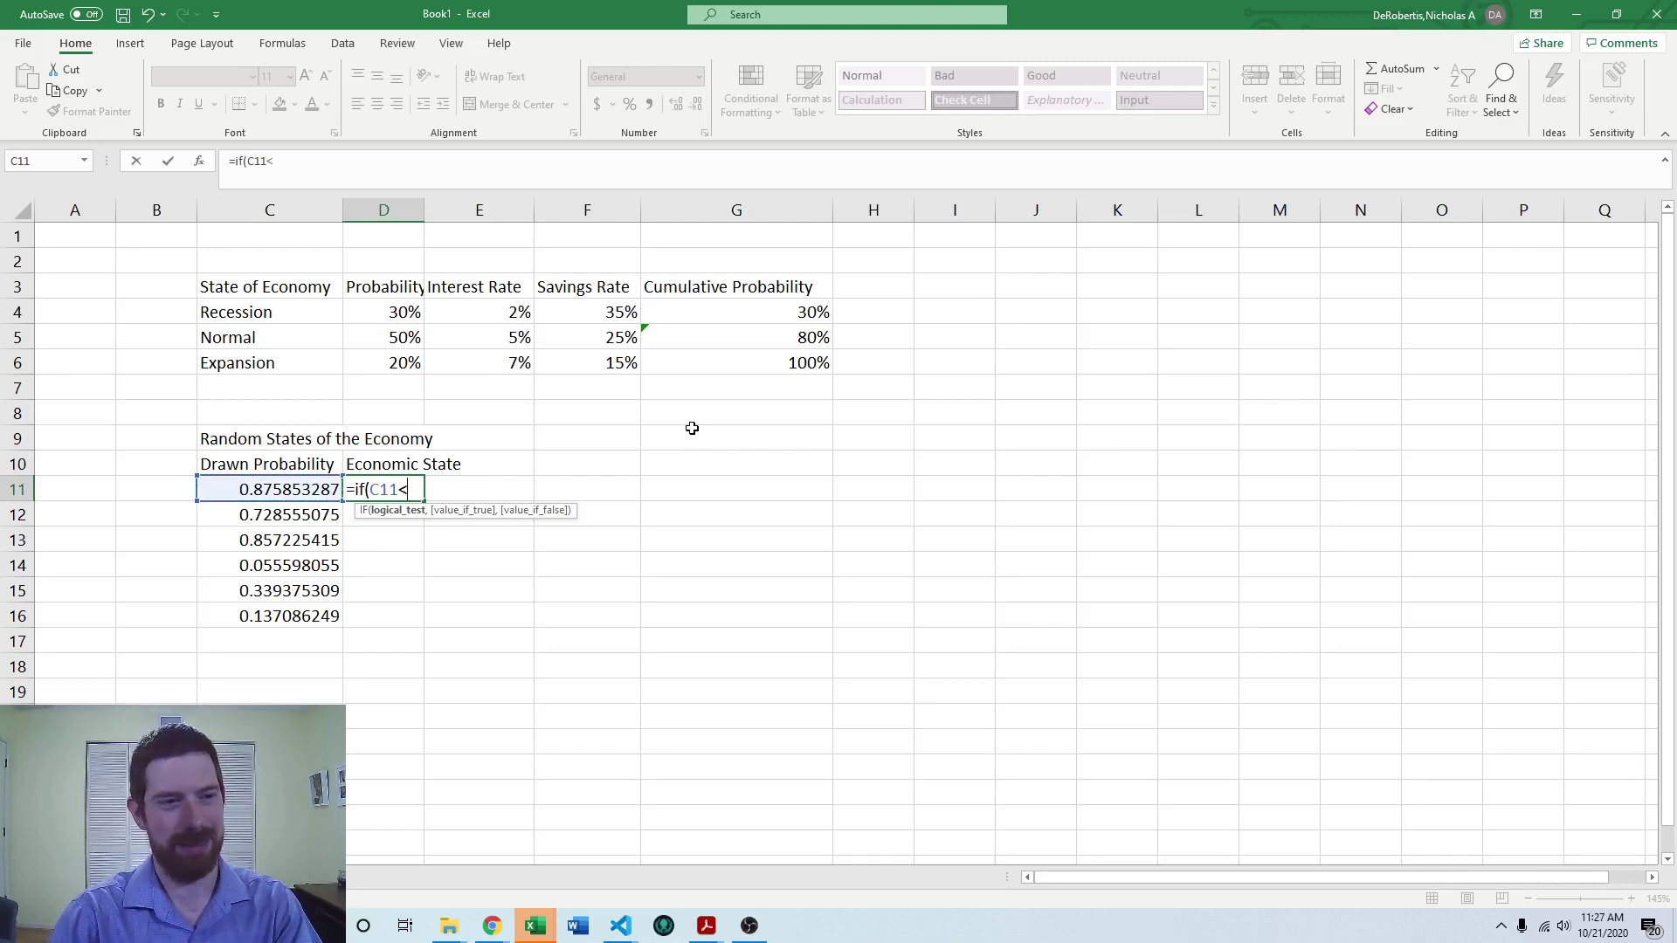
click(751, 318)
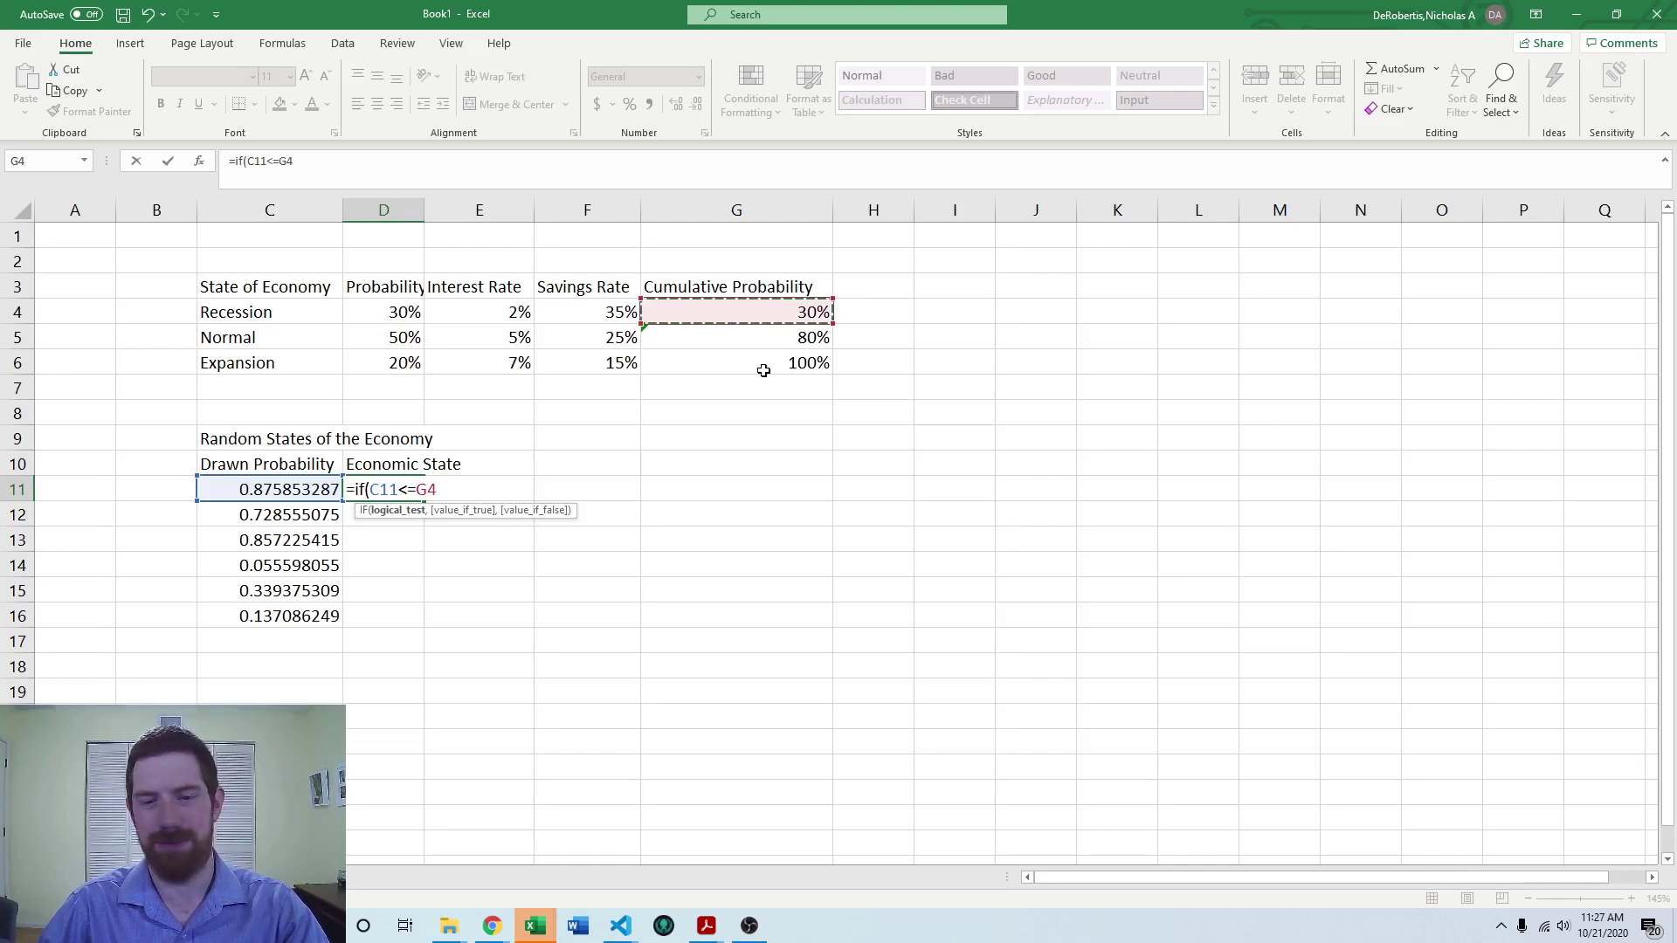
key(F4)
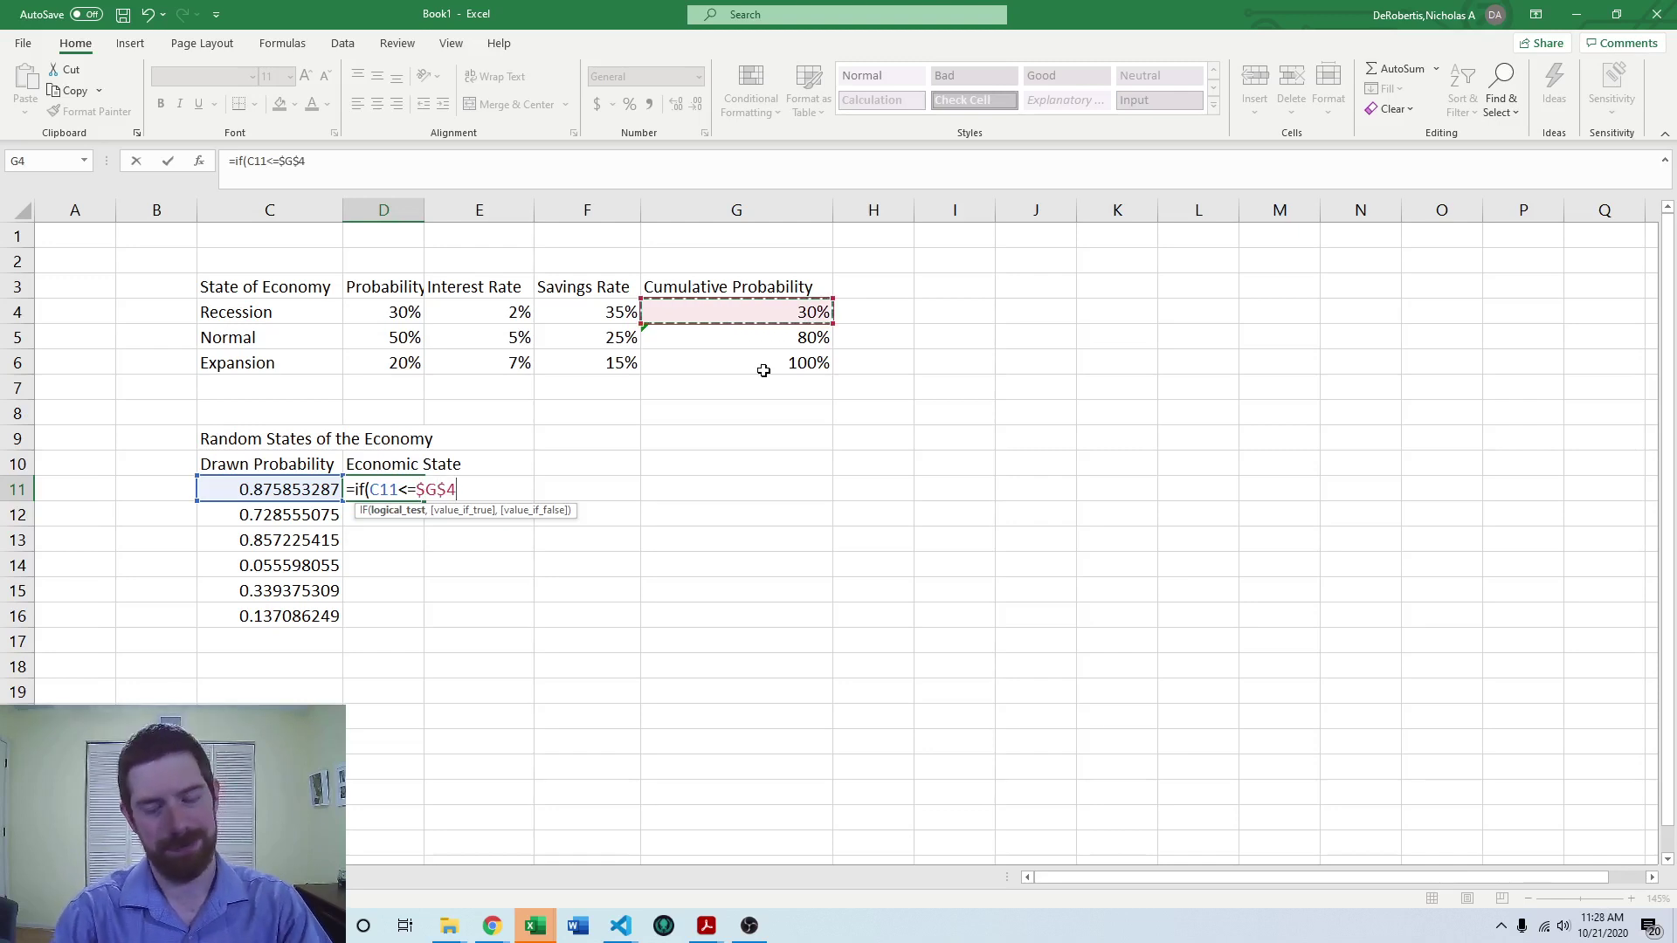
text(,)
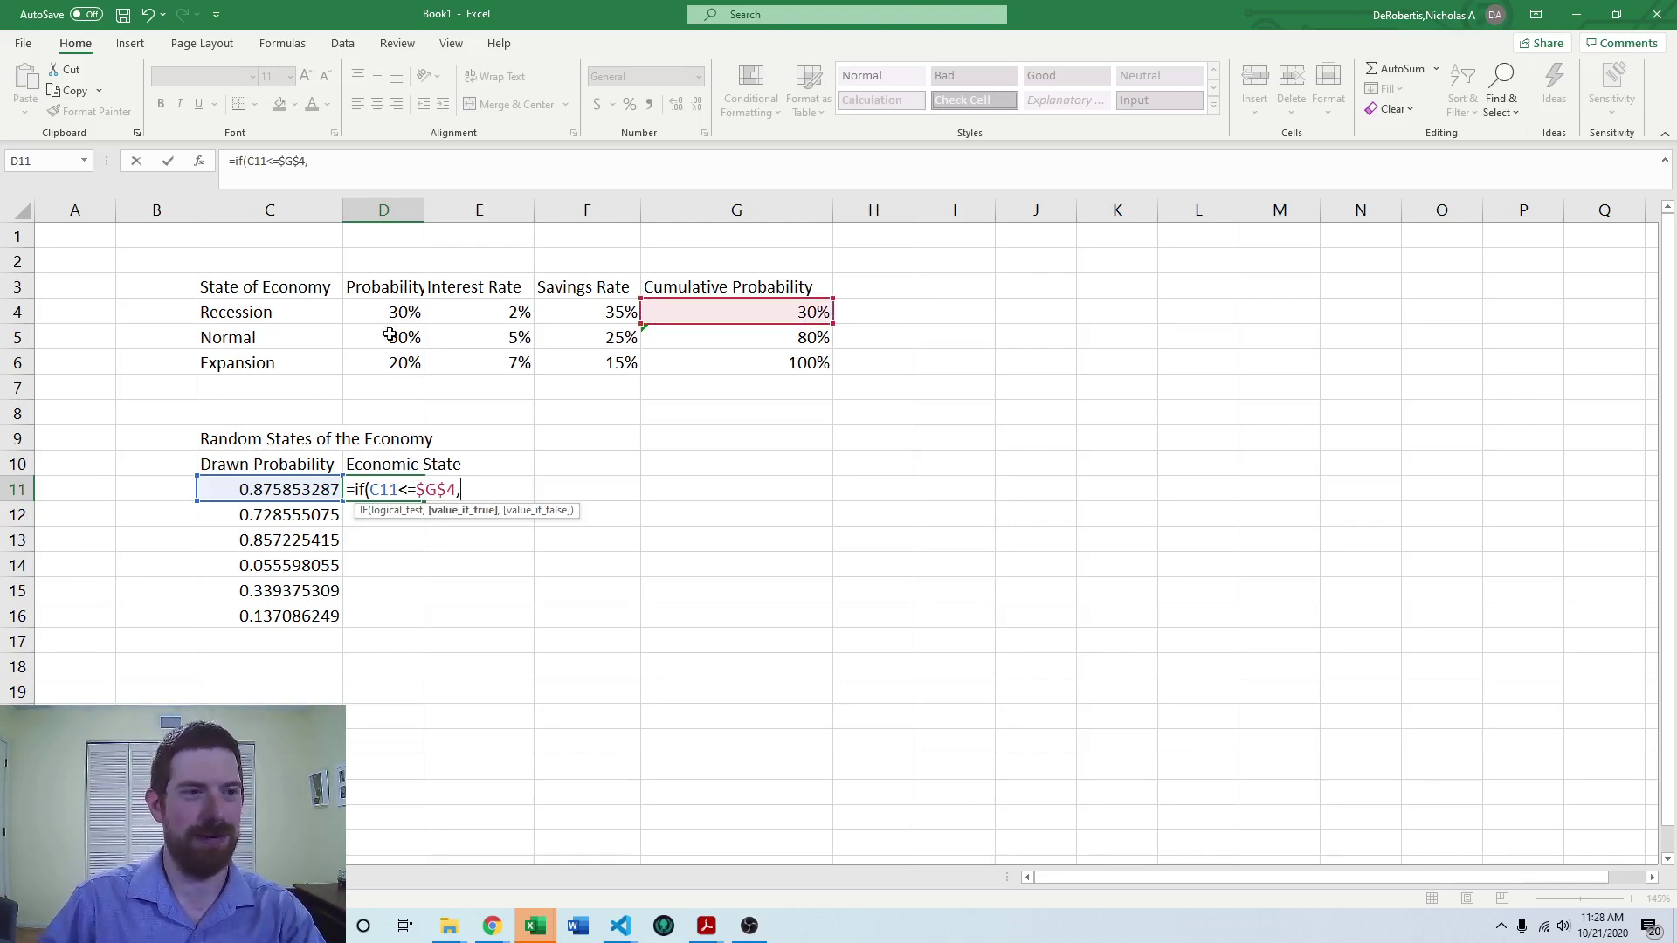
click(280, 311)
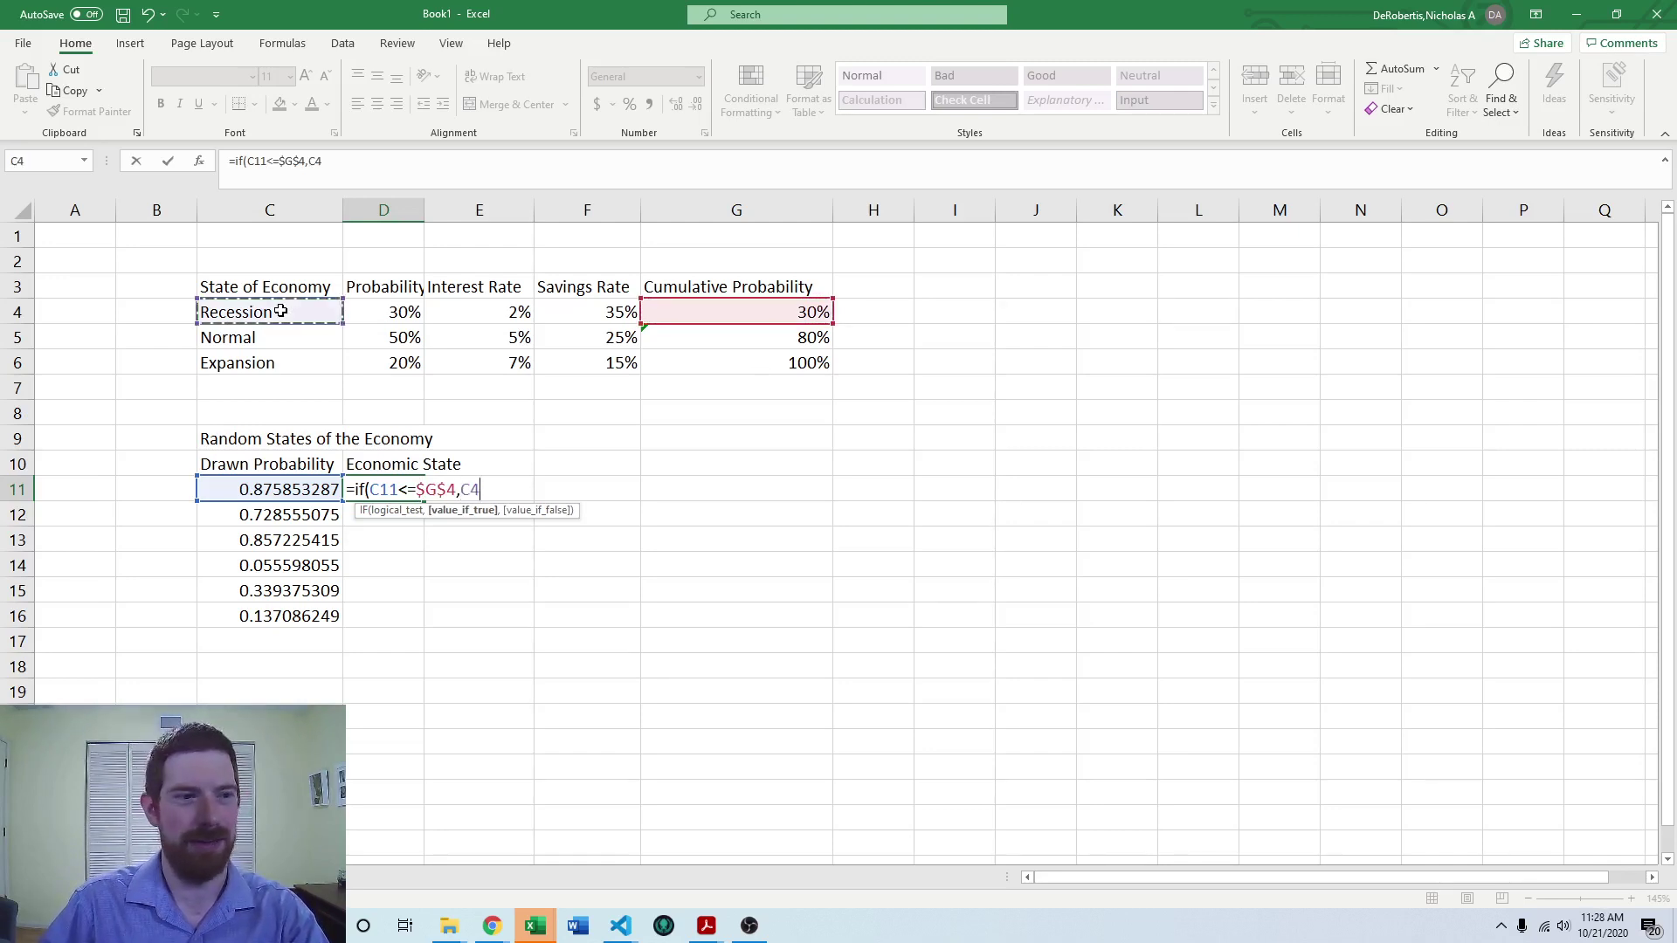
key(F4)
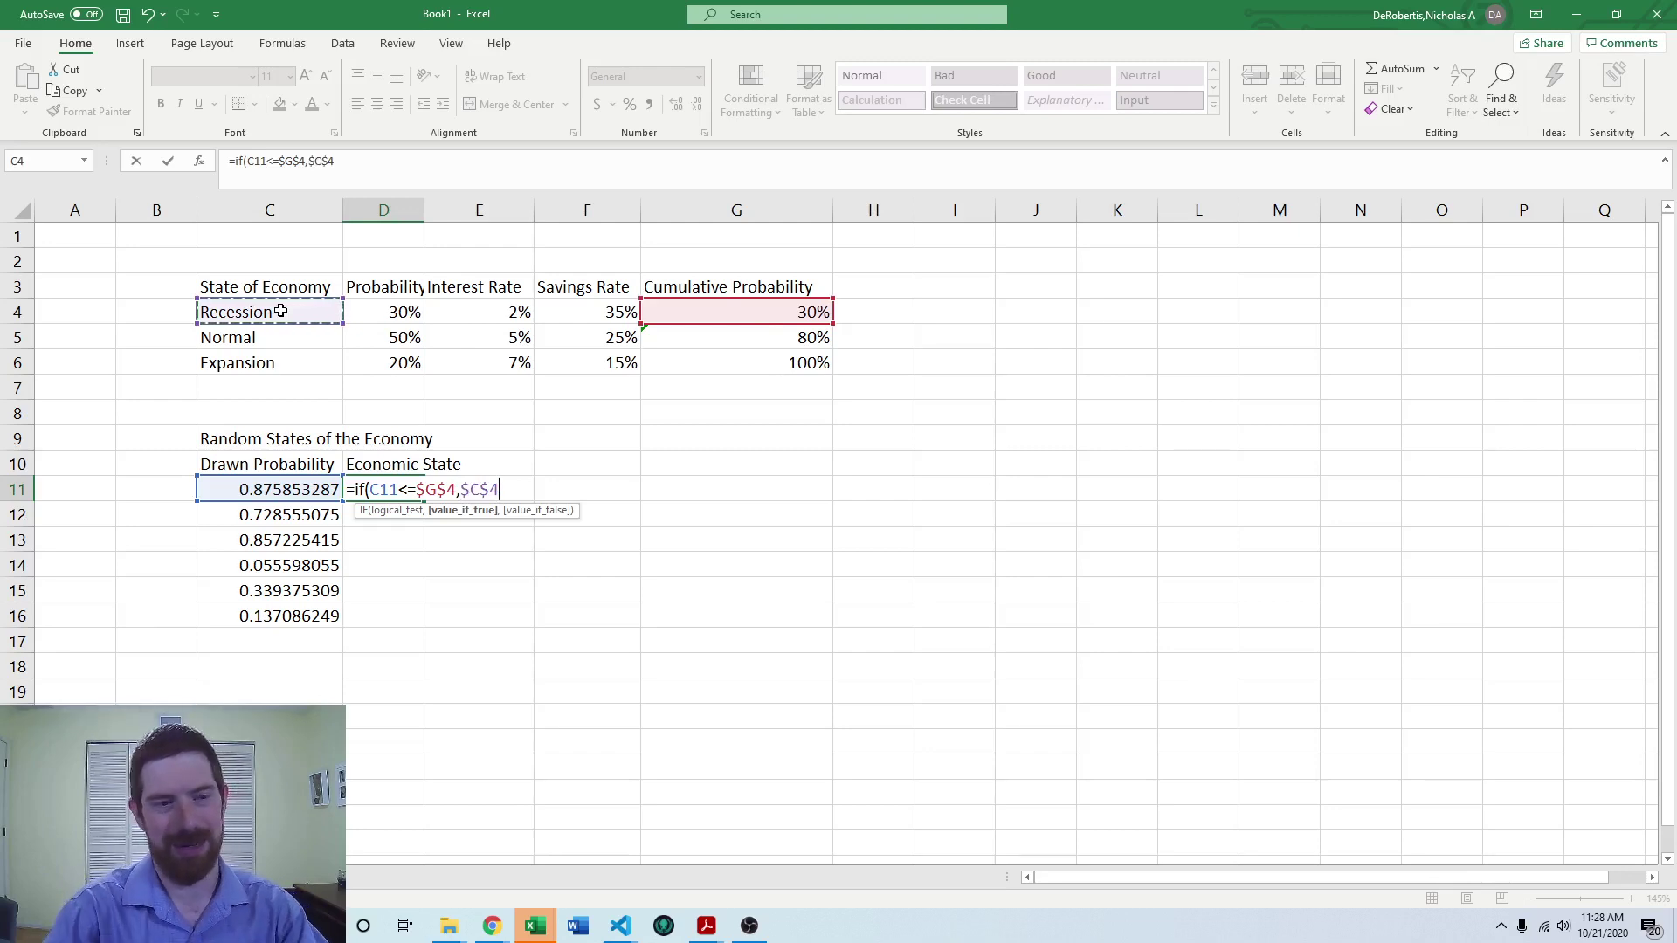
text(,)
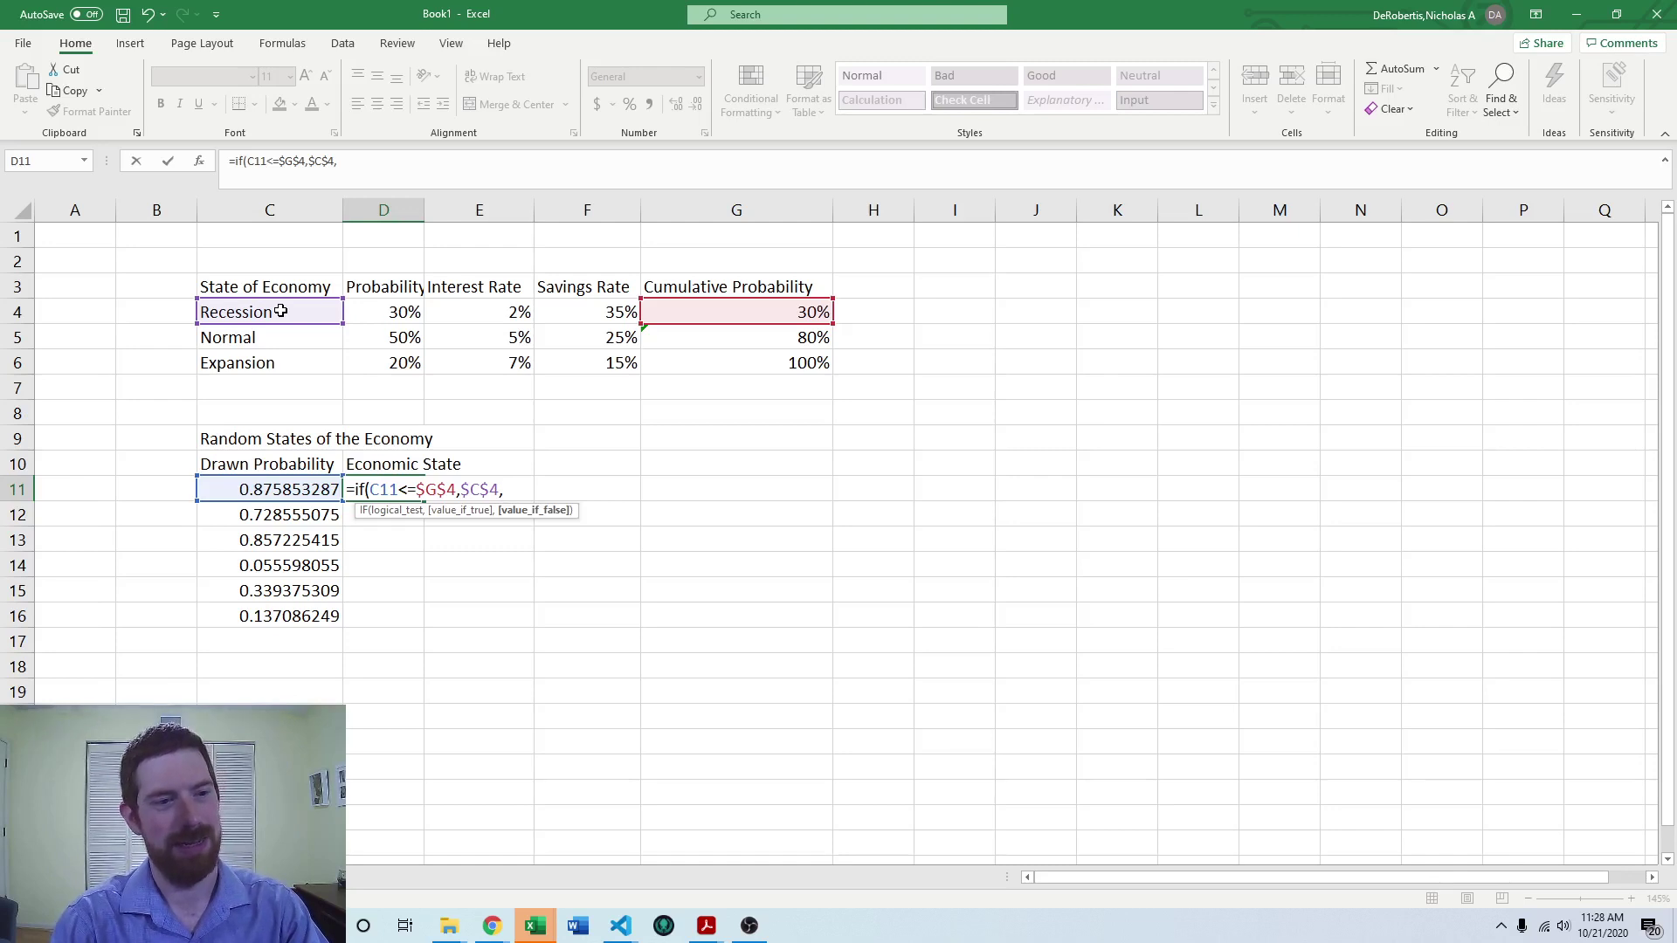
Nest IF(C11<=$G$5,$C$5,$C$6) so draws under 80% read Normal, otherwise Expansion
text(if()
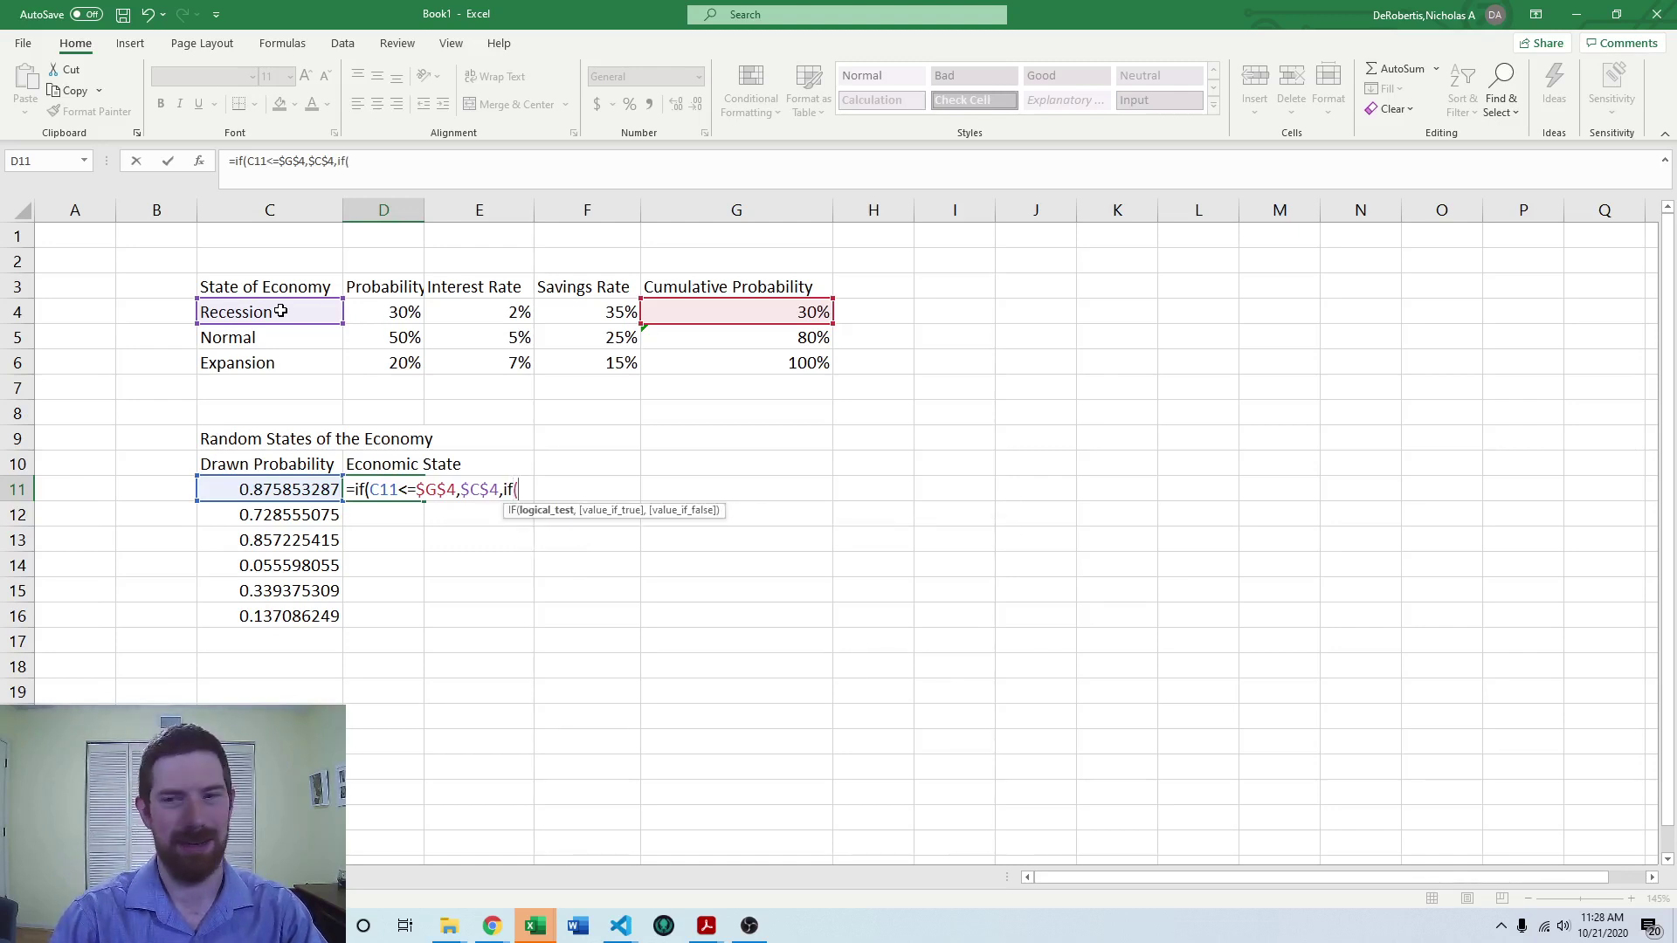
click(297, 487)
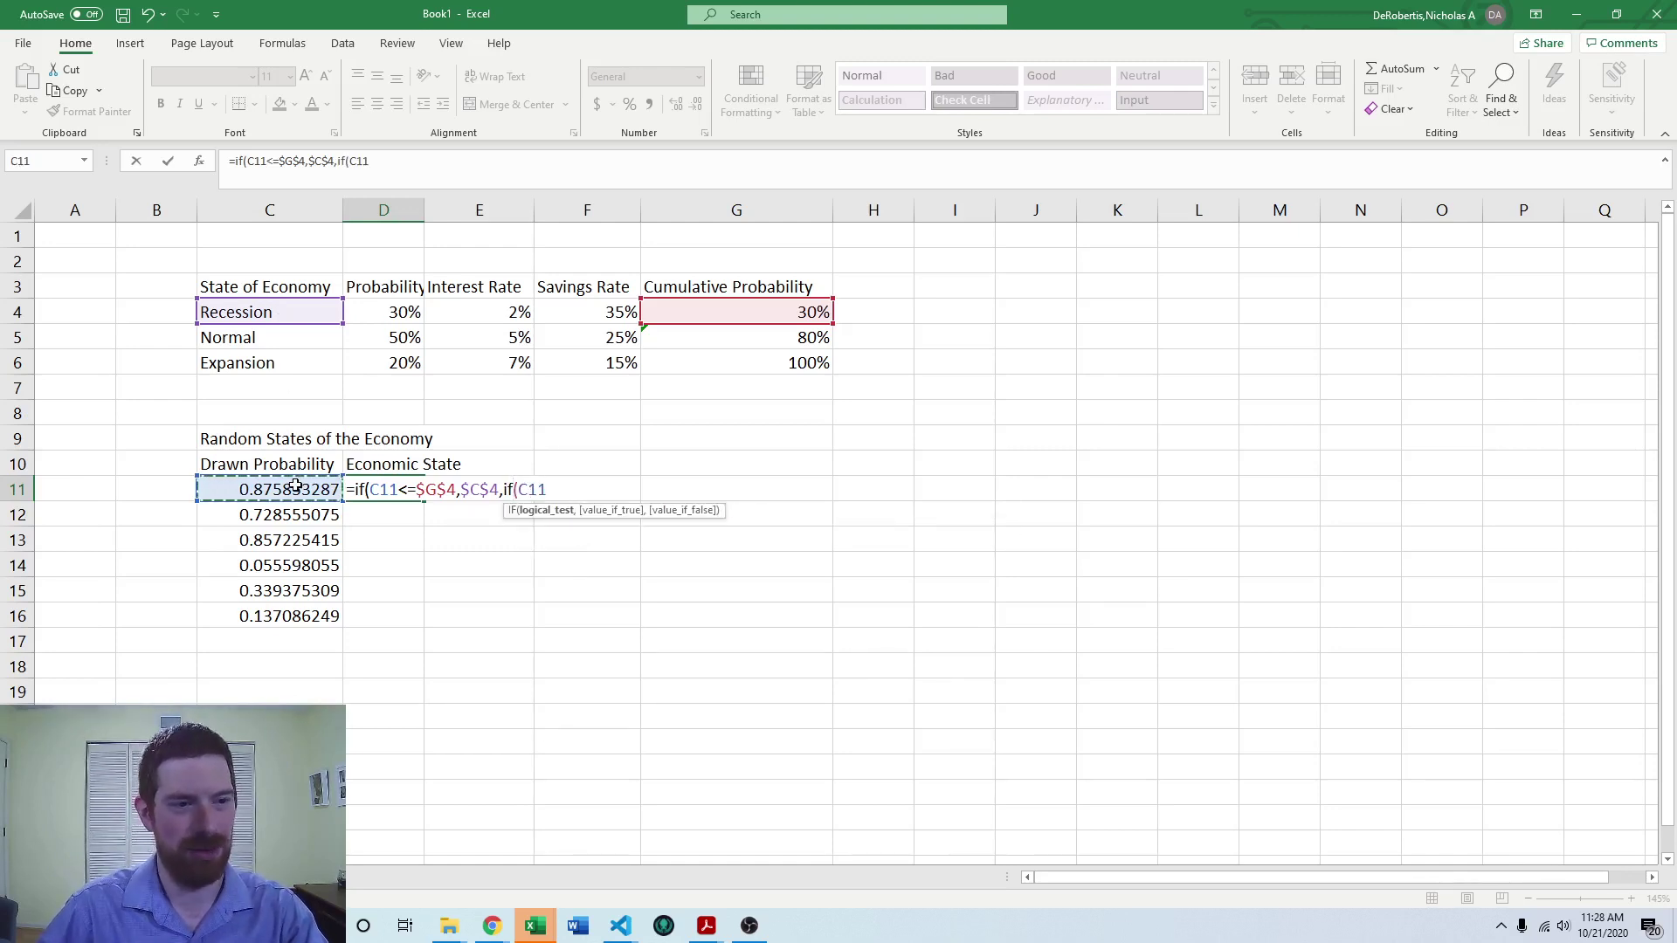
text(<)
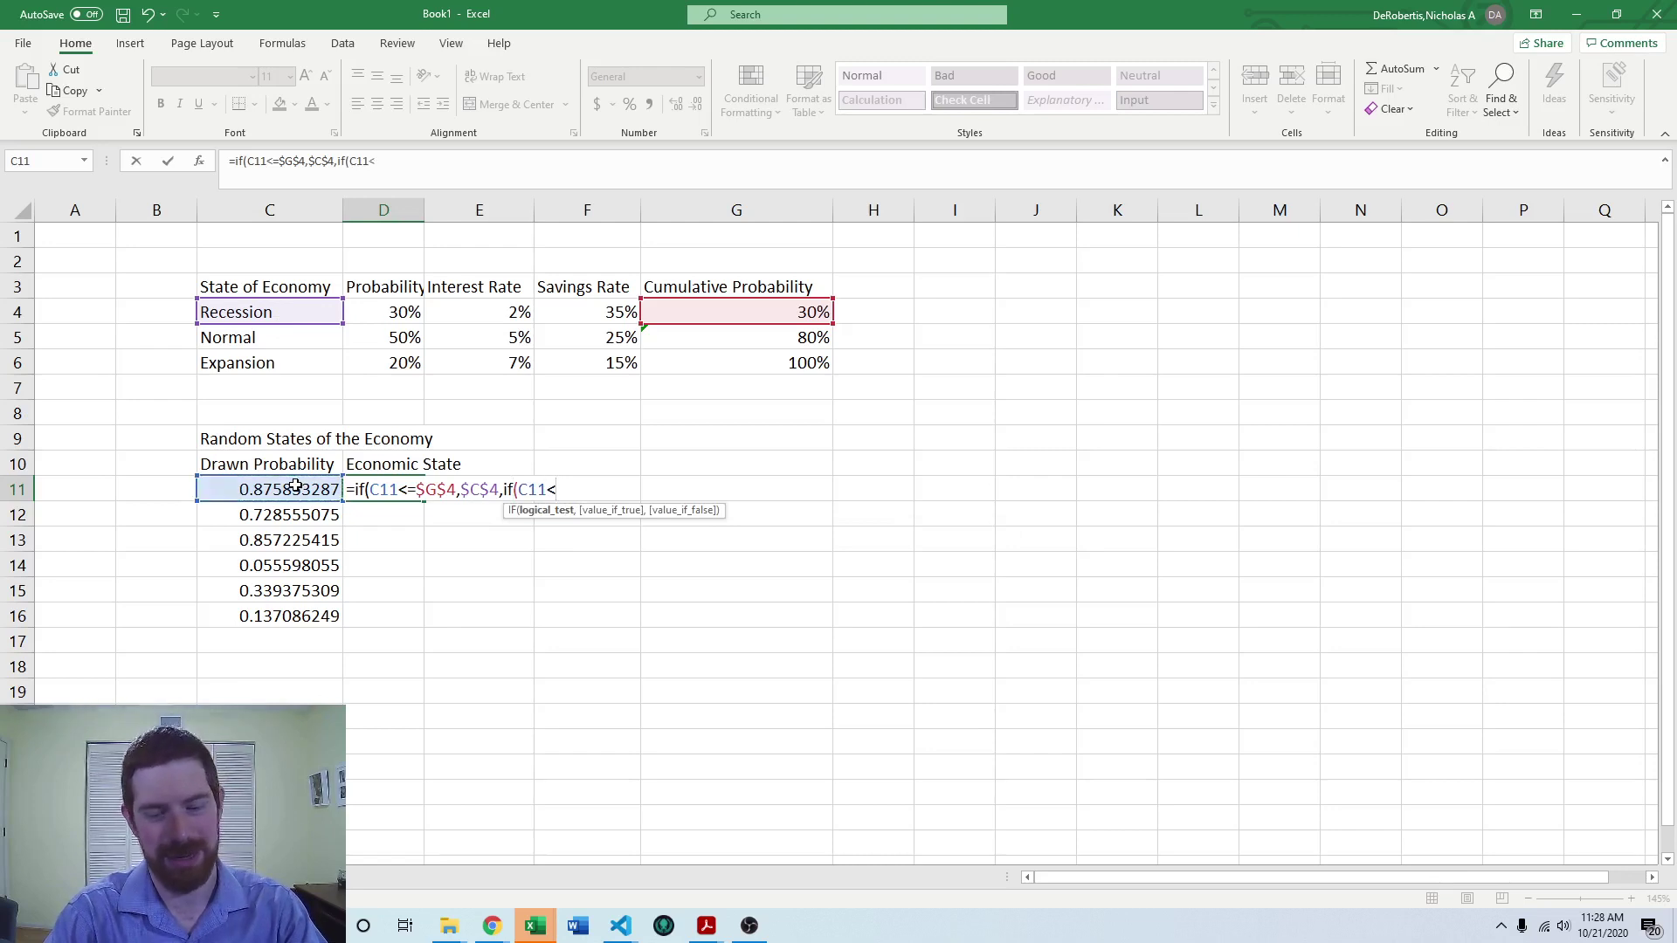
text(=)
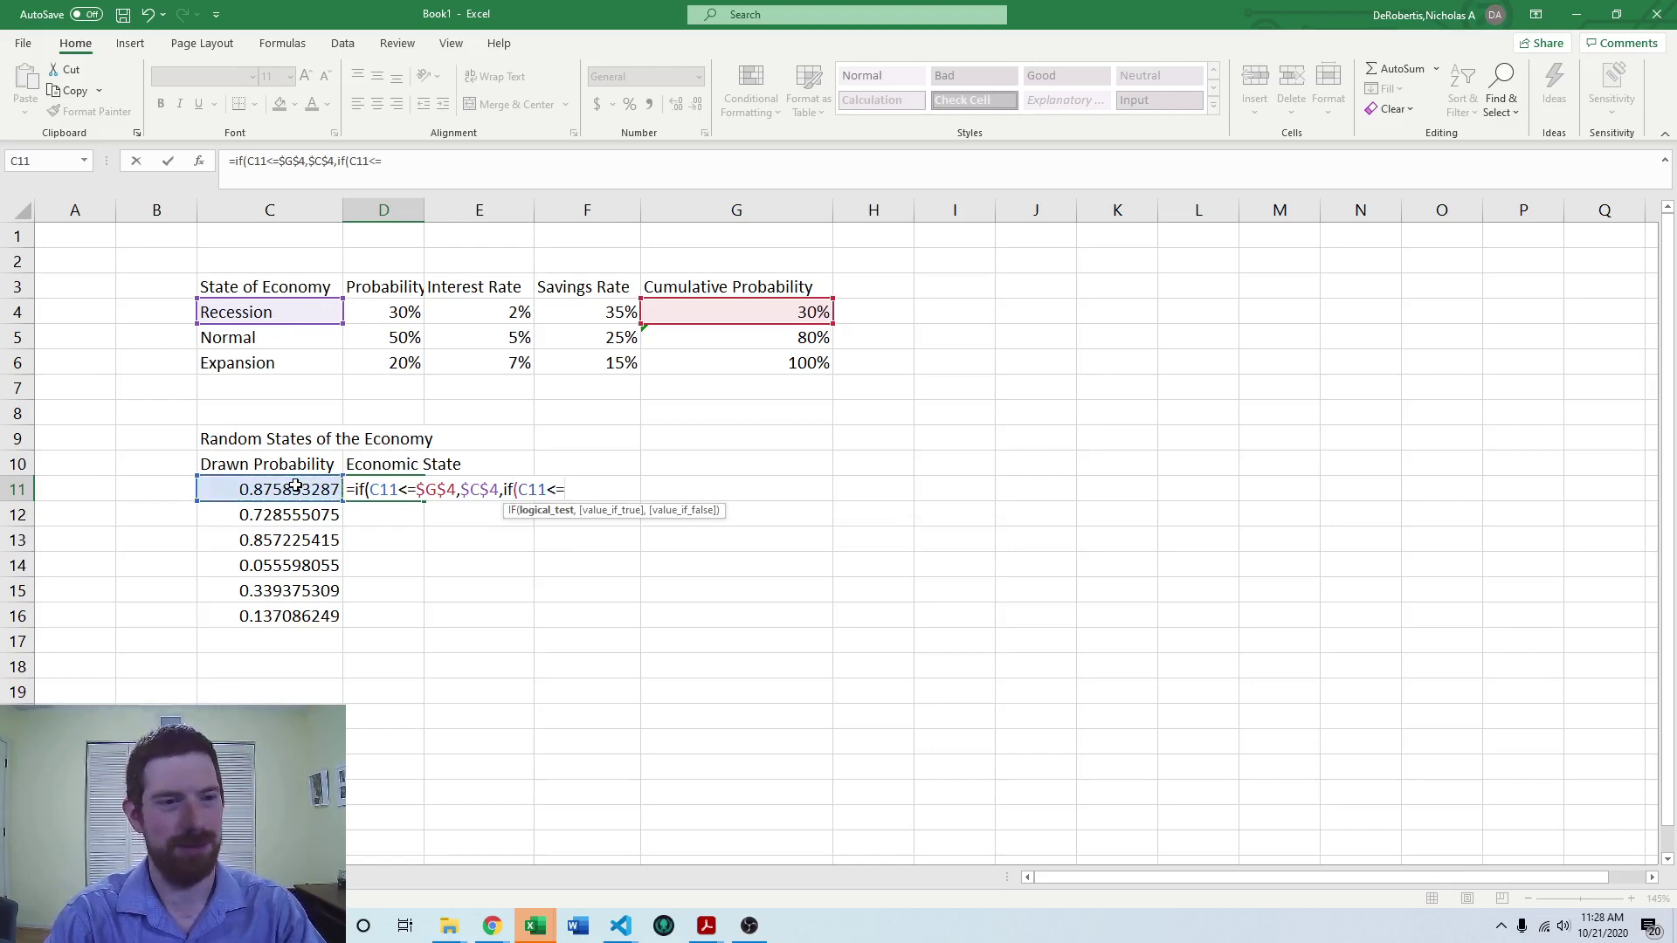
click(732, 339)
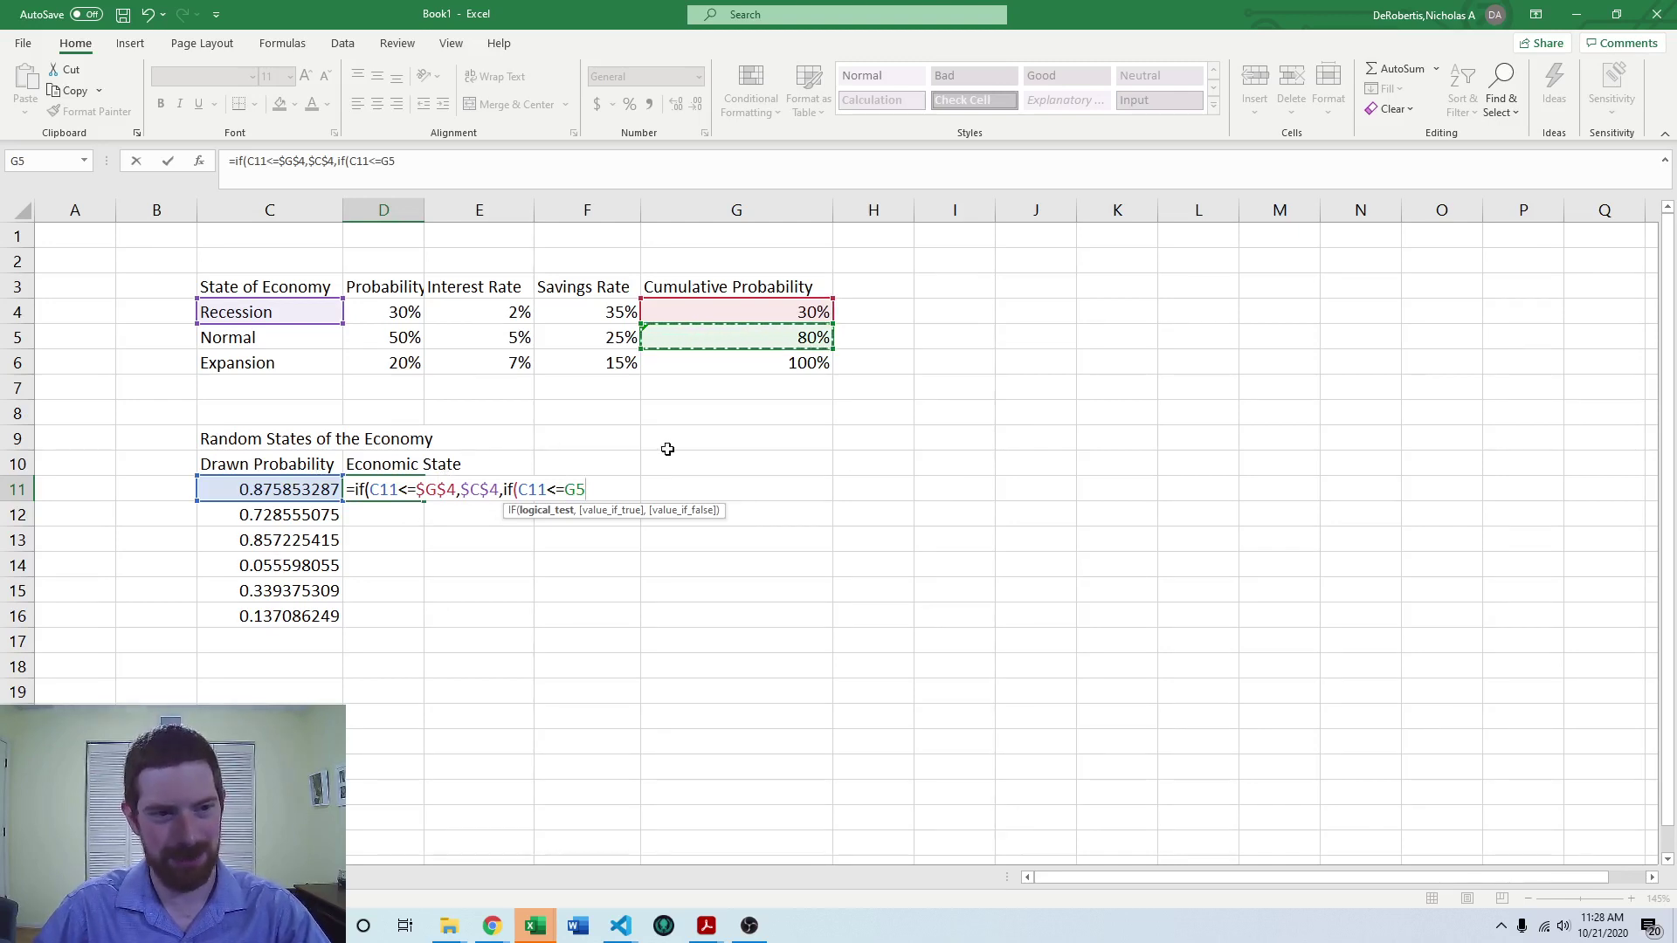
key(F4)
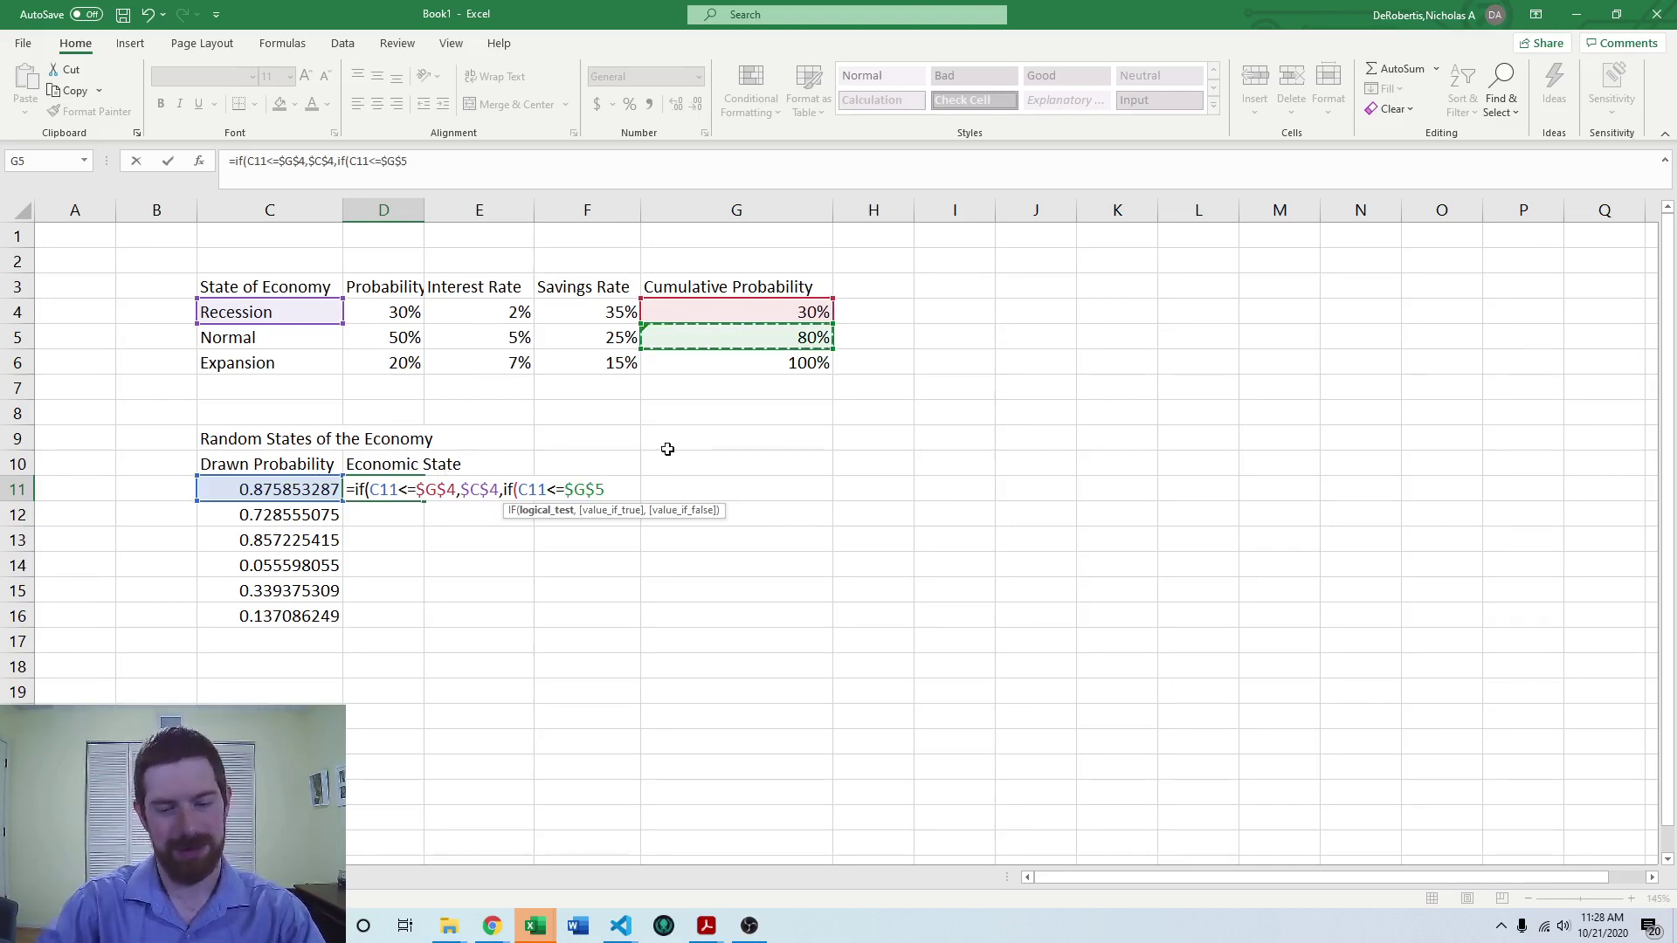
text(,)
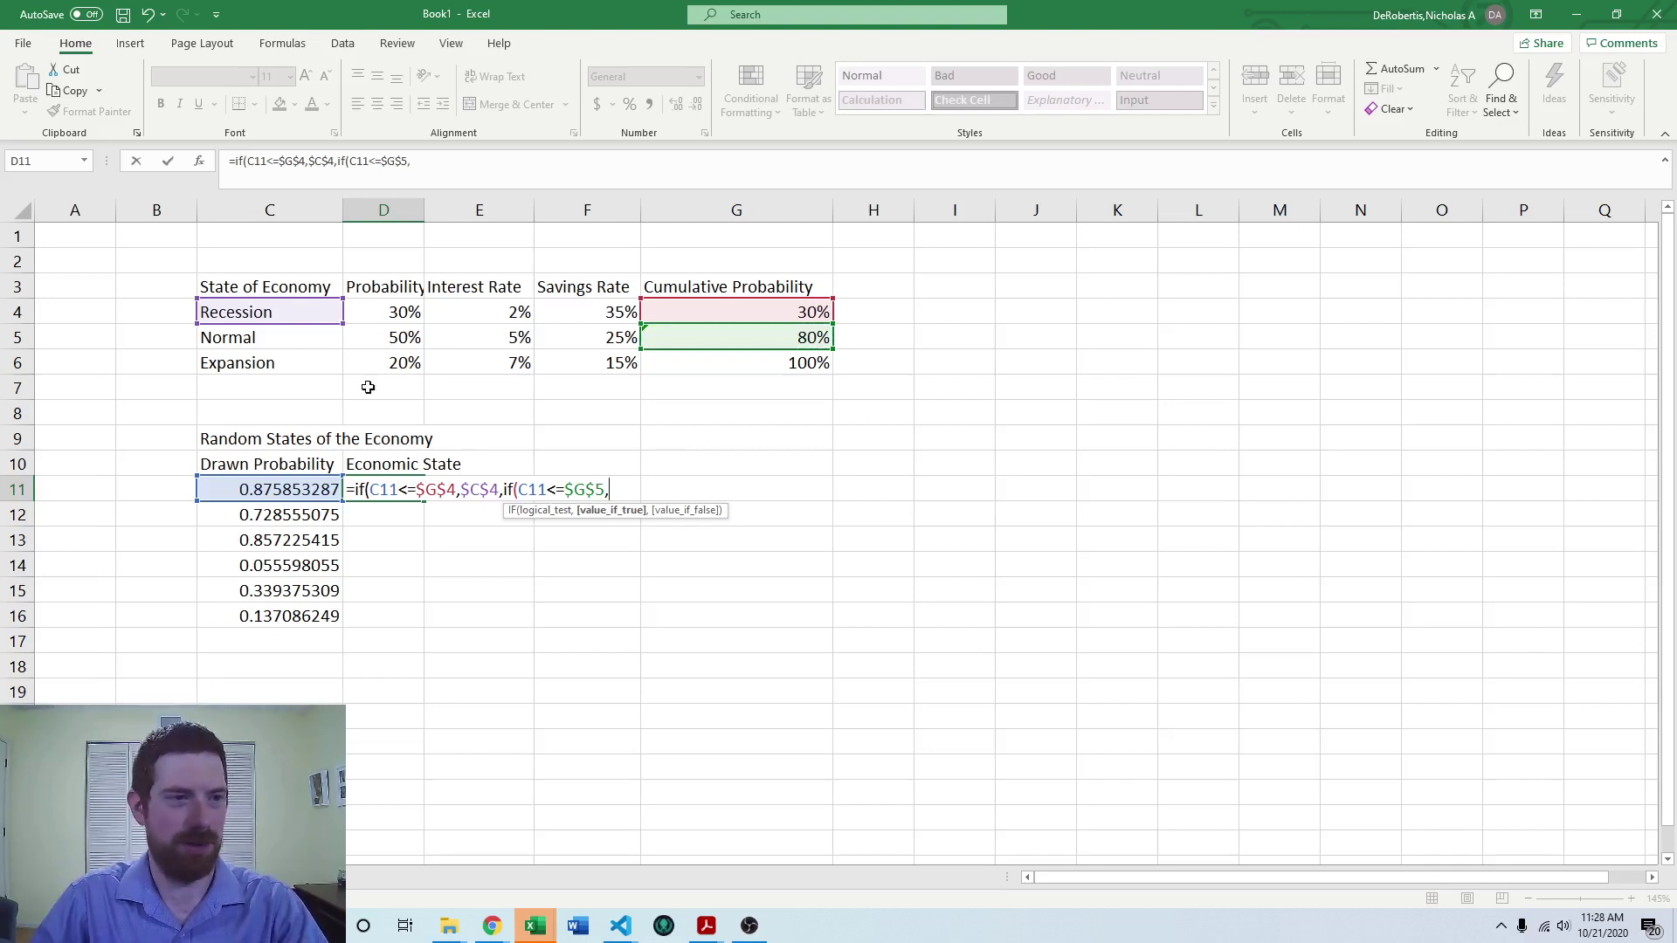
click(226, 332)
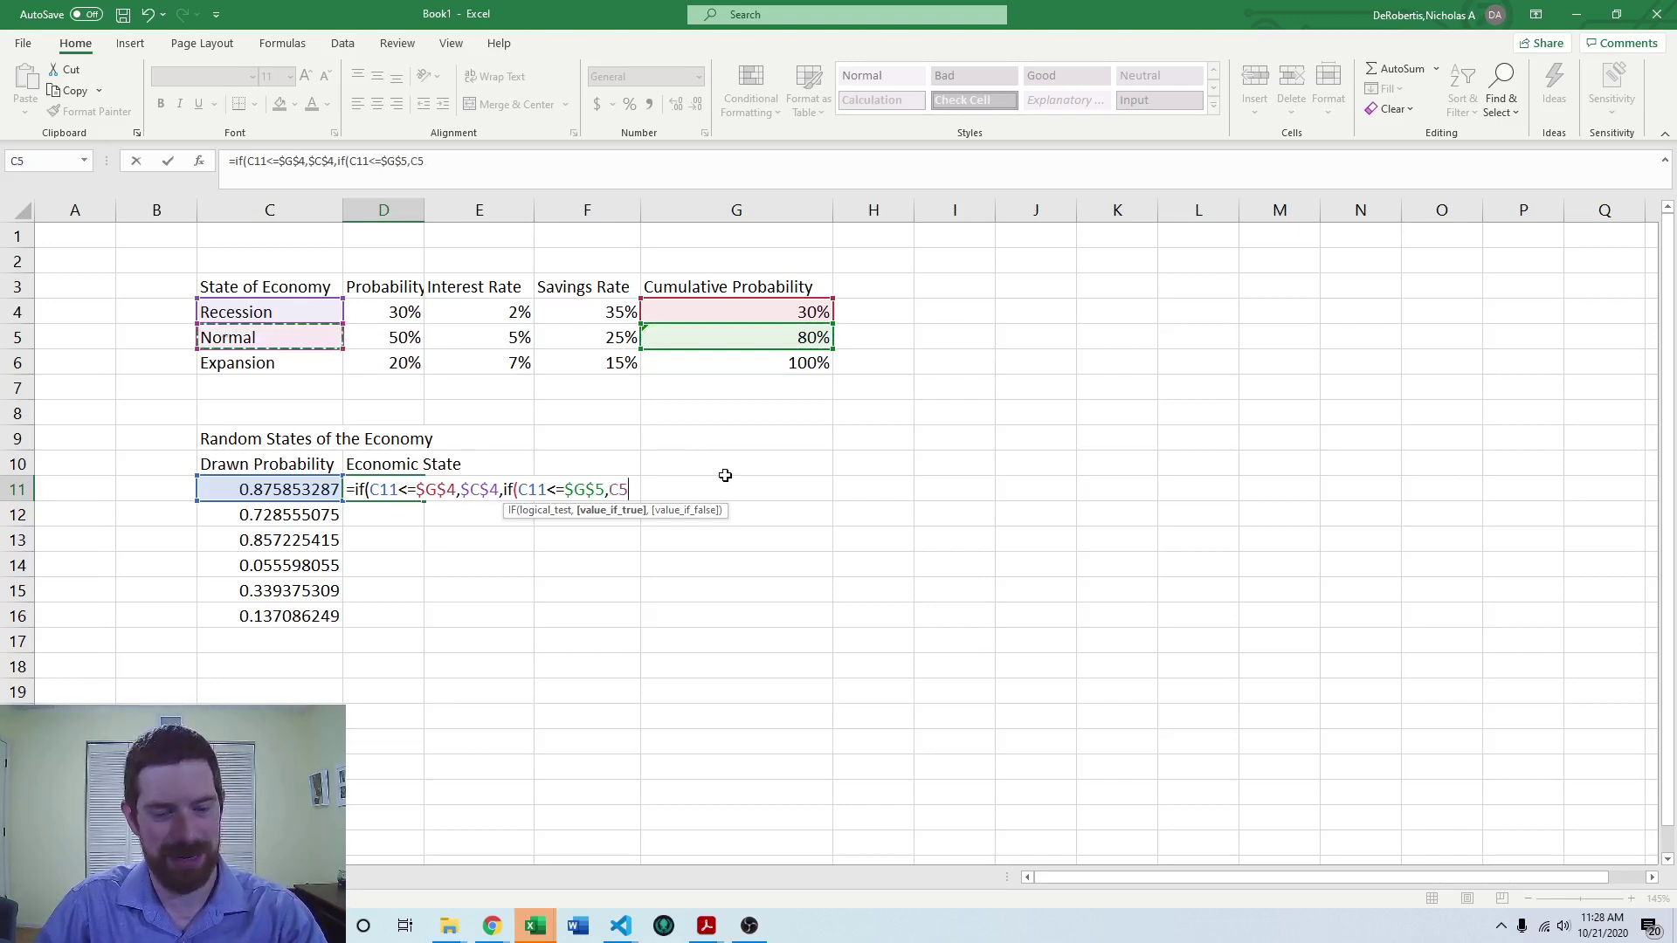
key(F4)
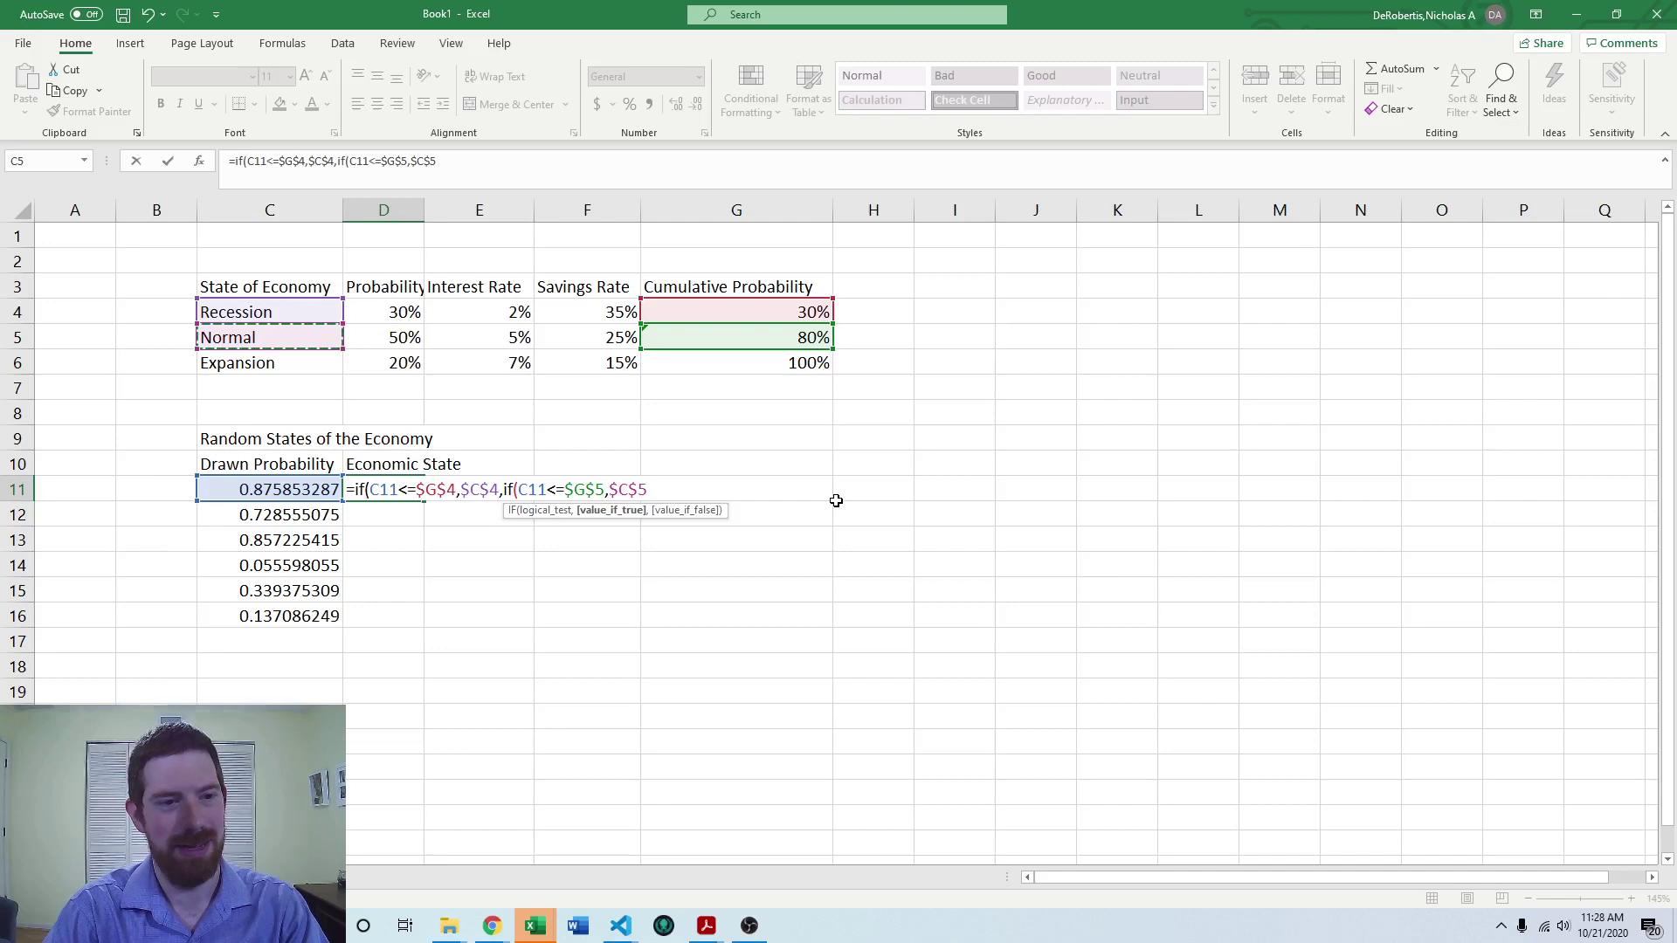
text(,)
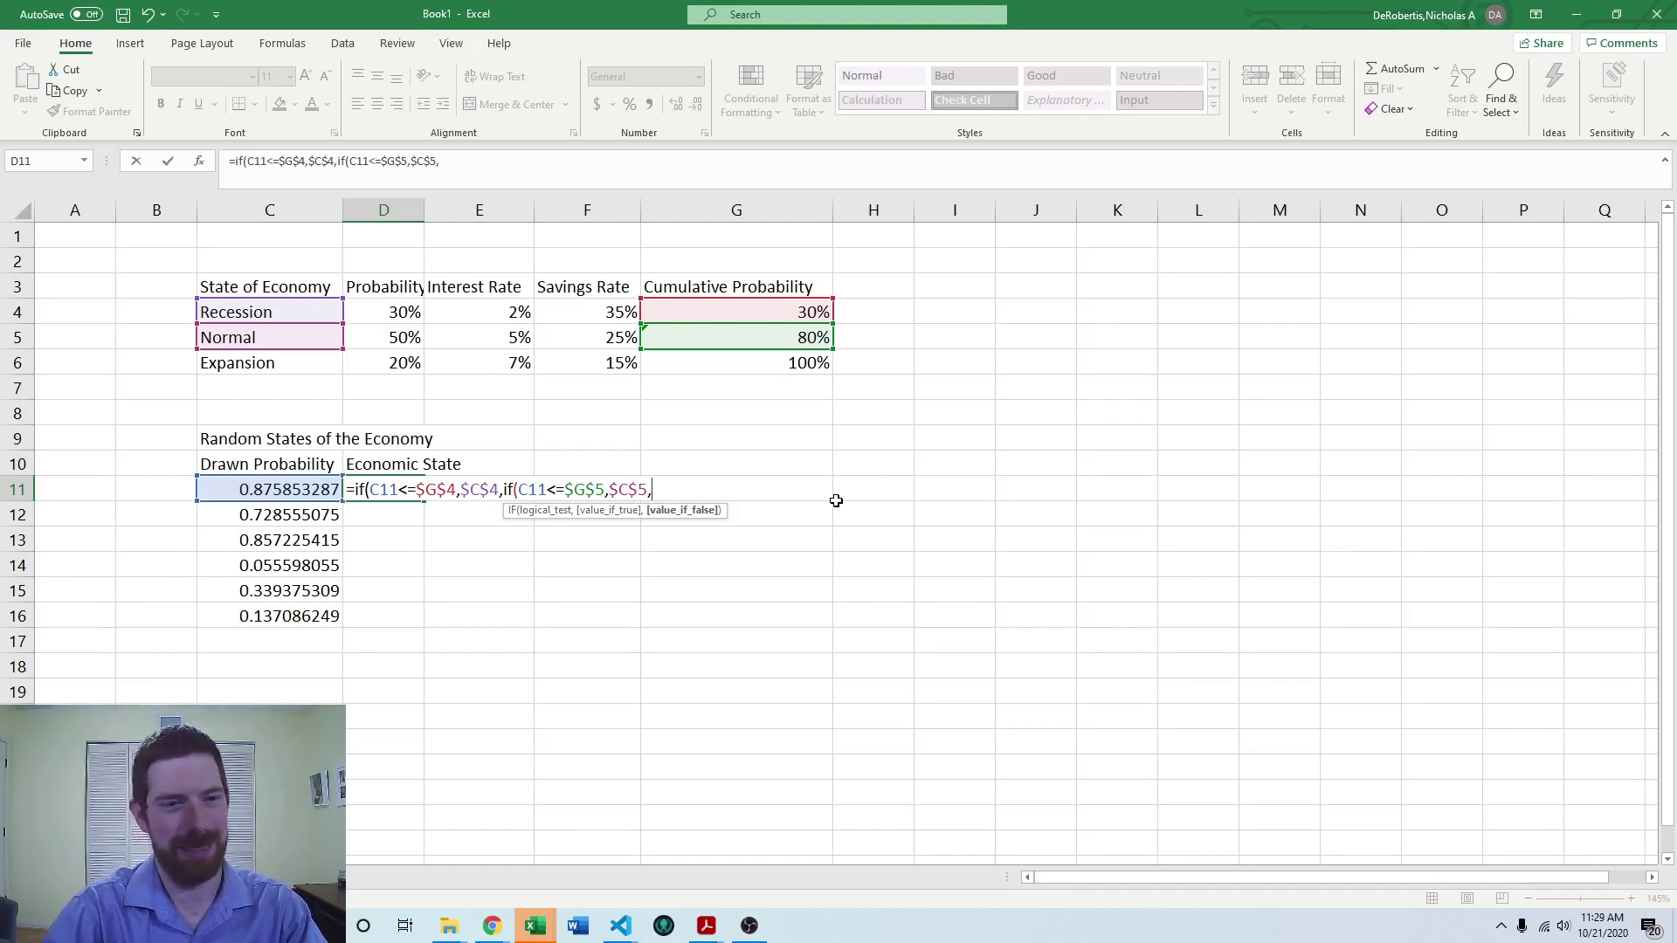
click(216, 360)
key(F4)
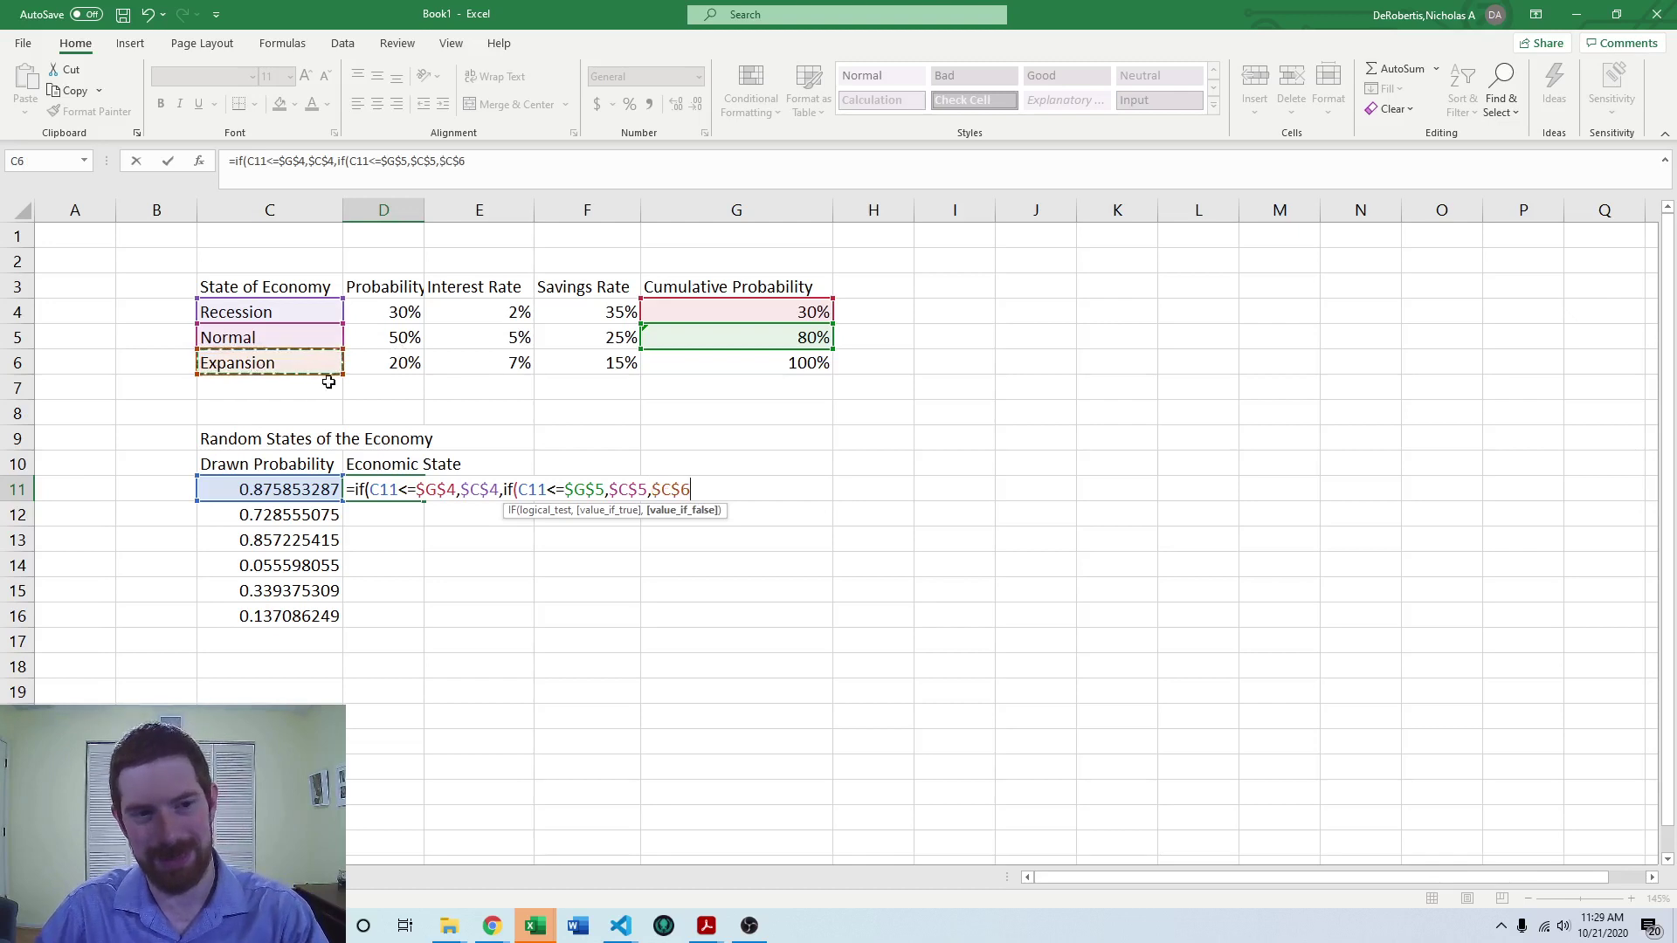
text()))
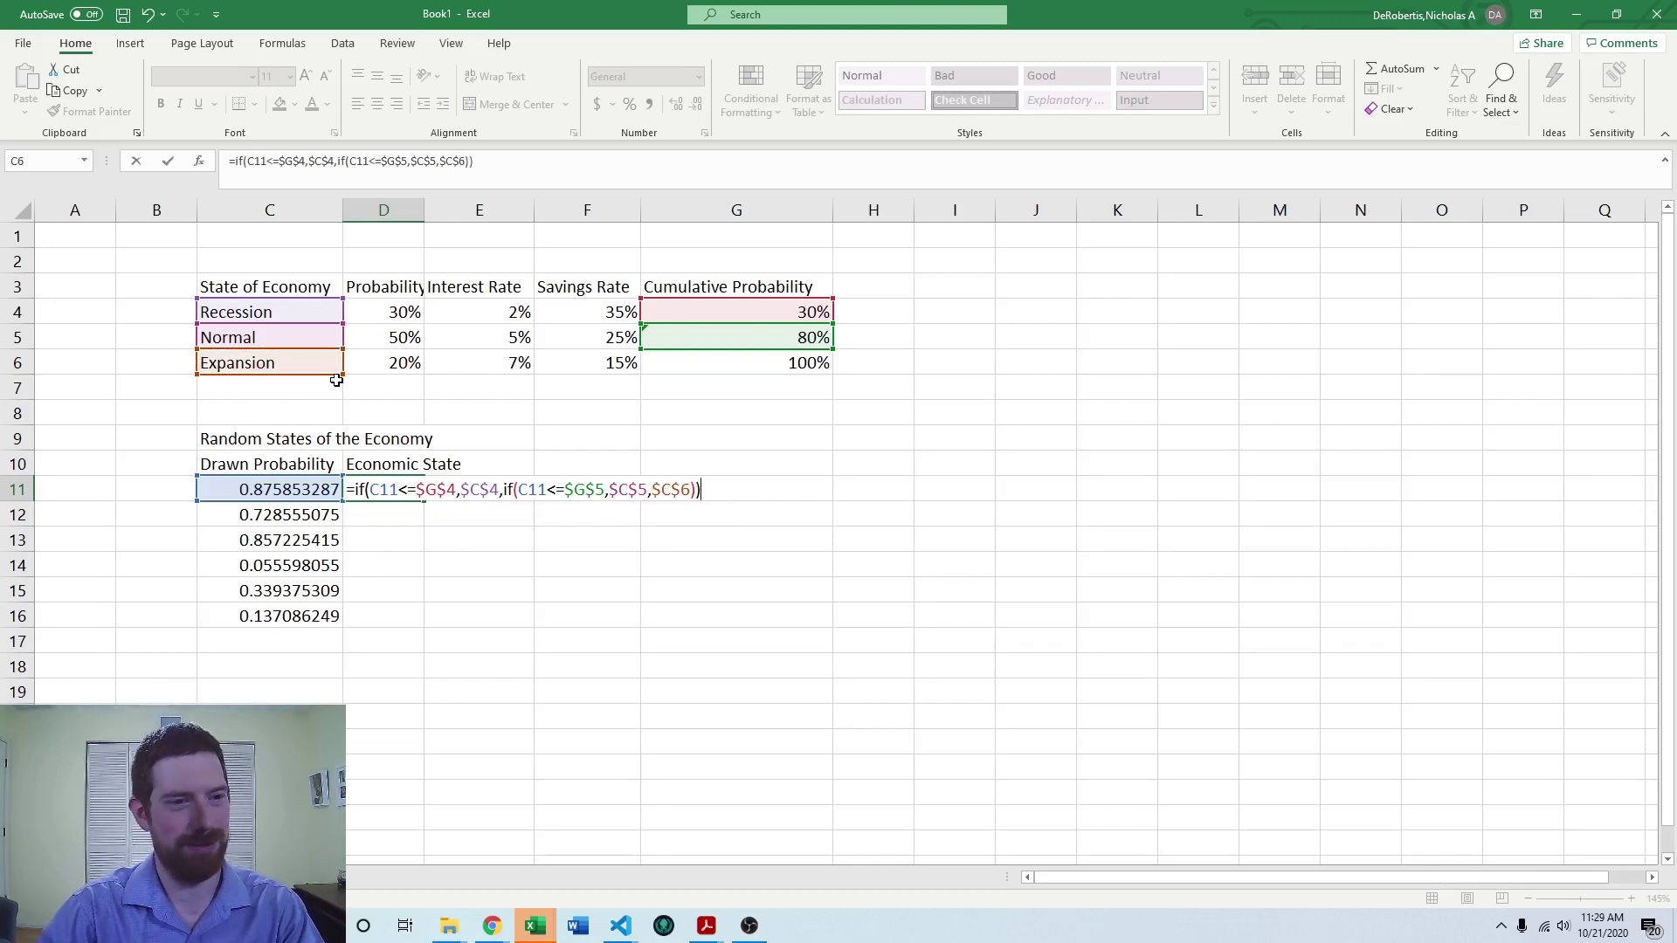
key(Return)
click(385, 492)
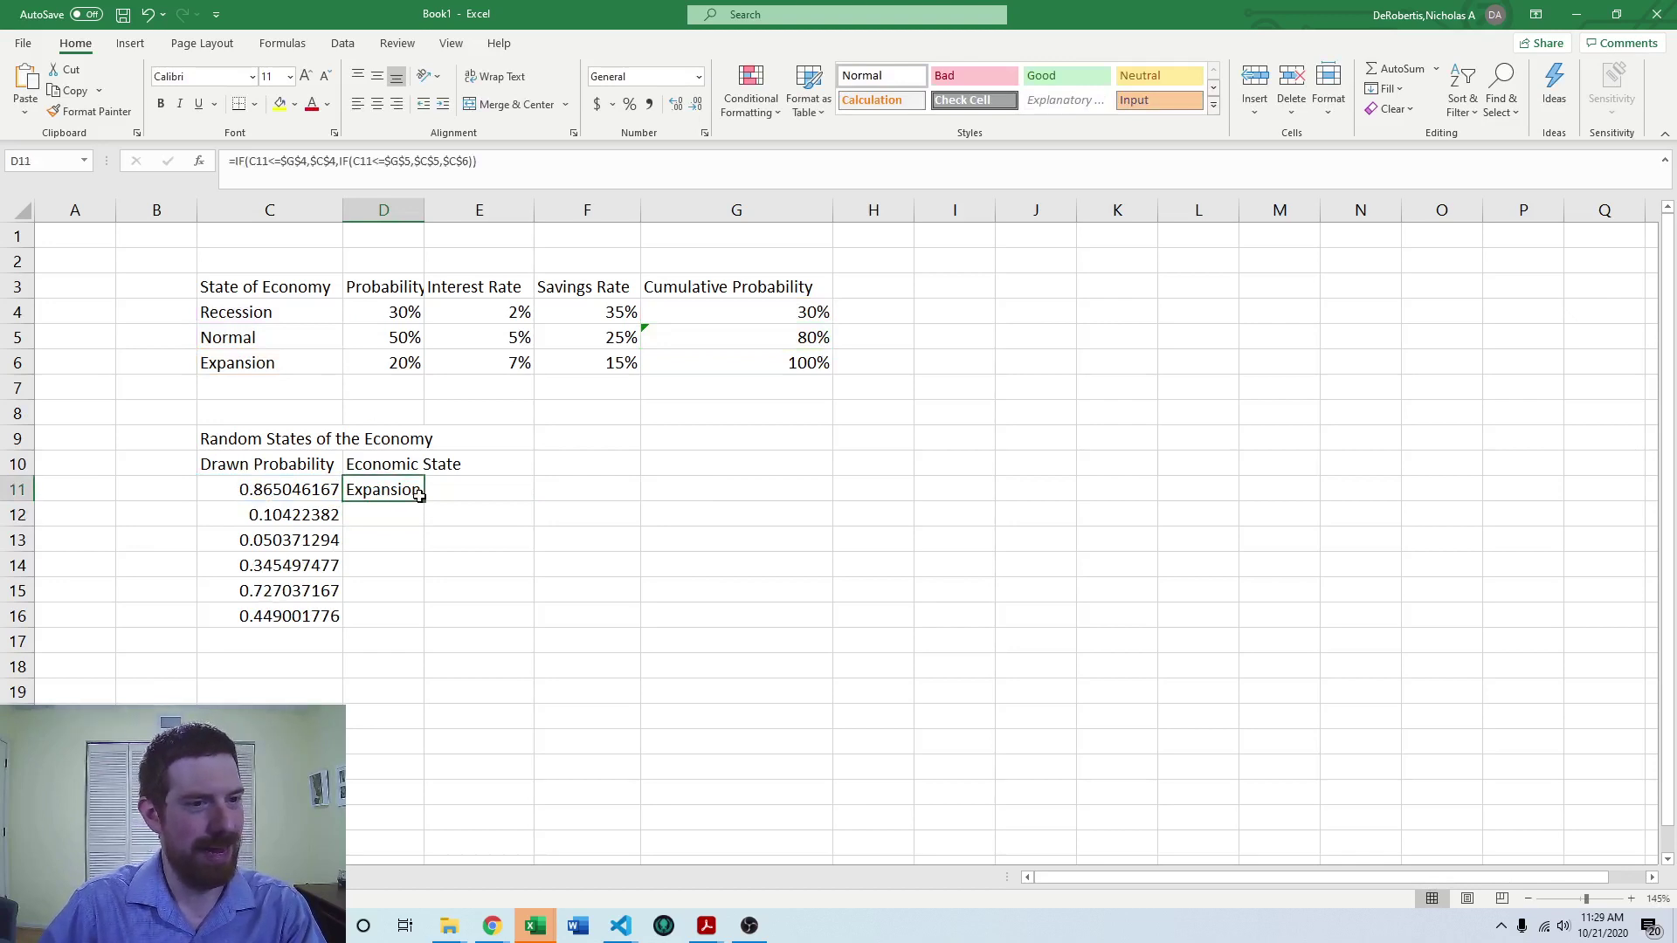
Copy D11's state formula down to D16 and clear the extra result in D17
drag(425, 503, 407, 644)
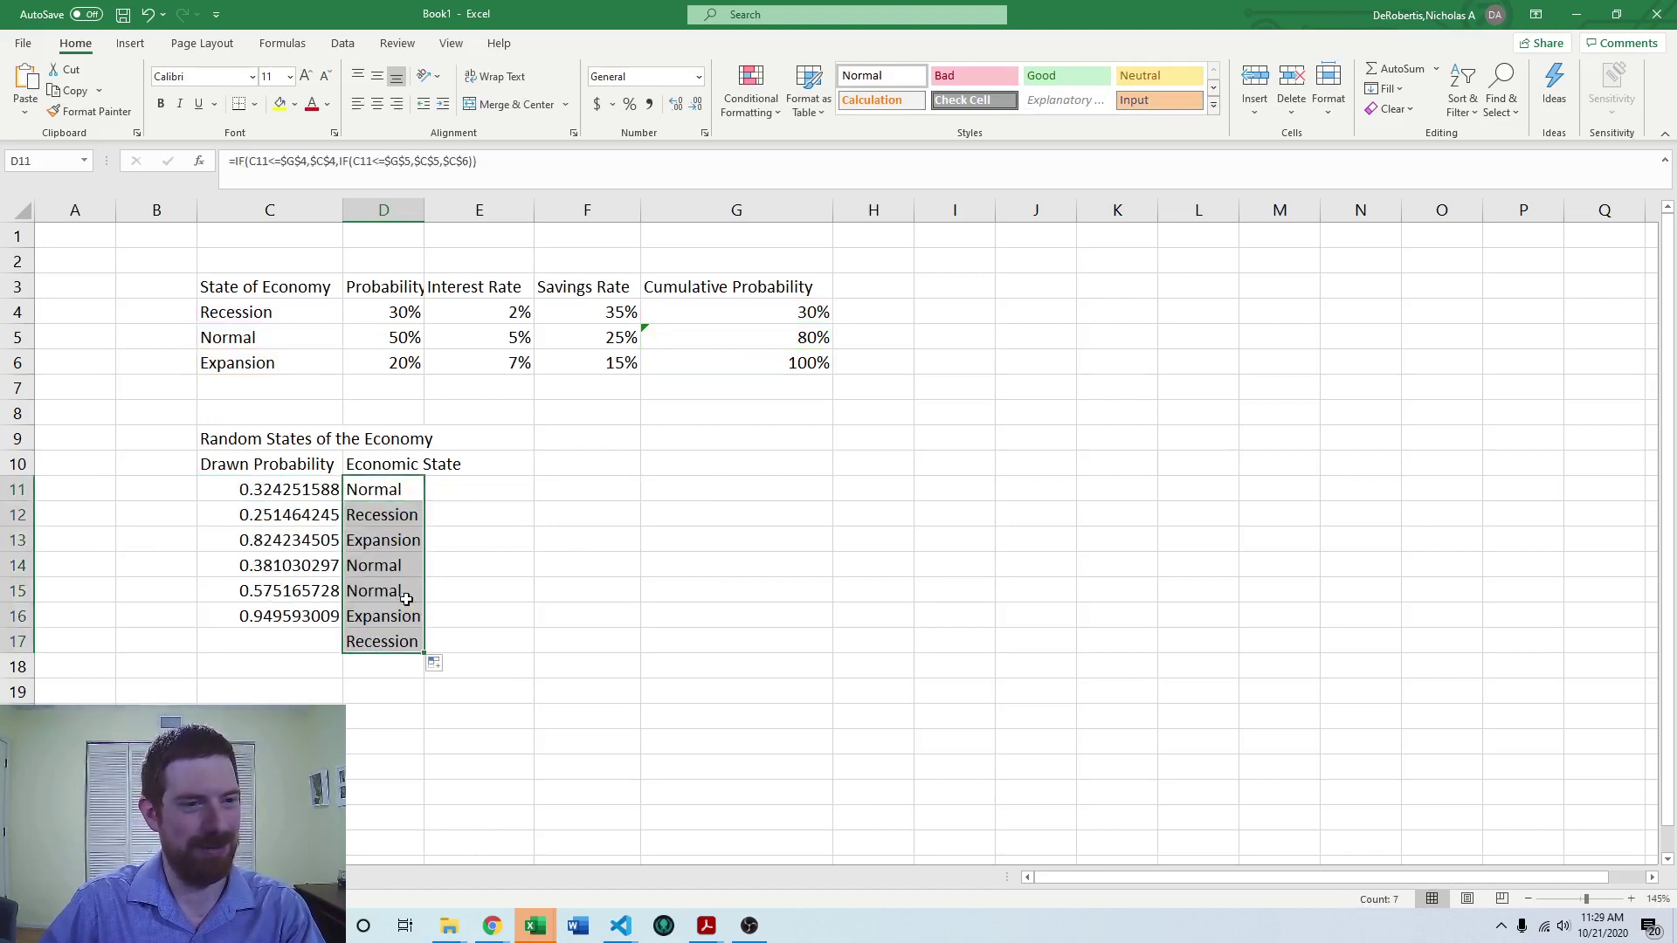
click(389, 642)
key(Delete)
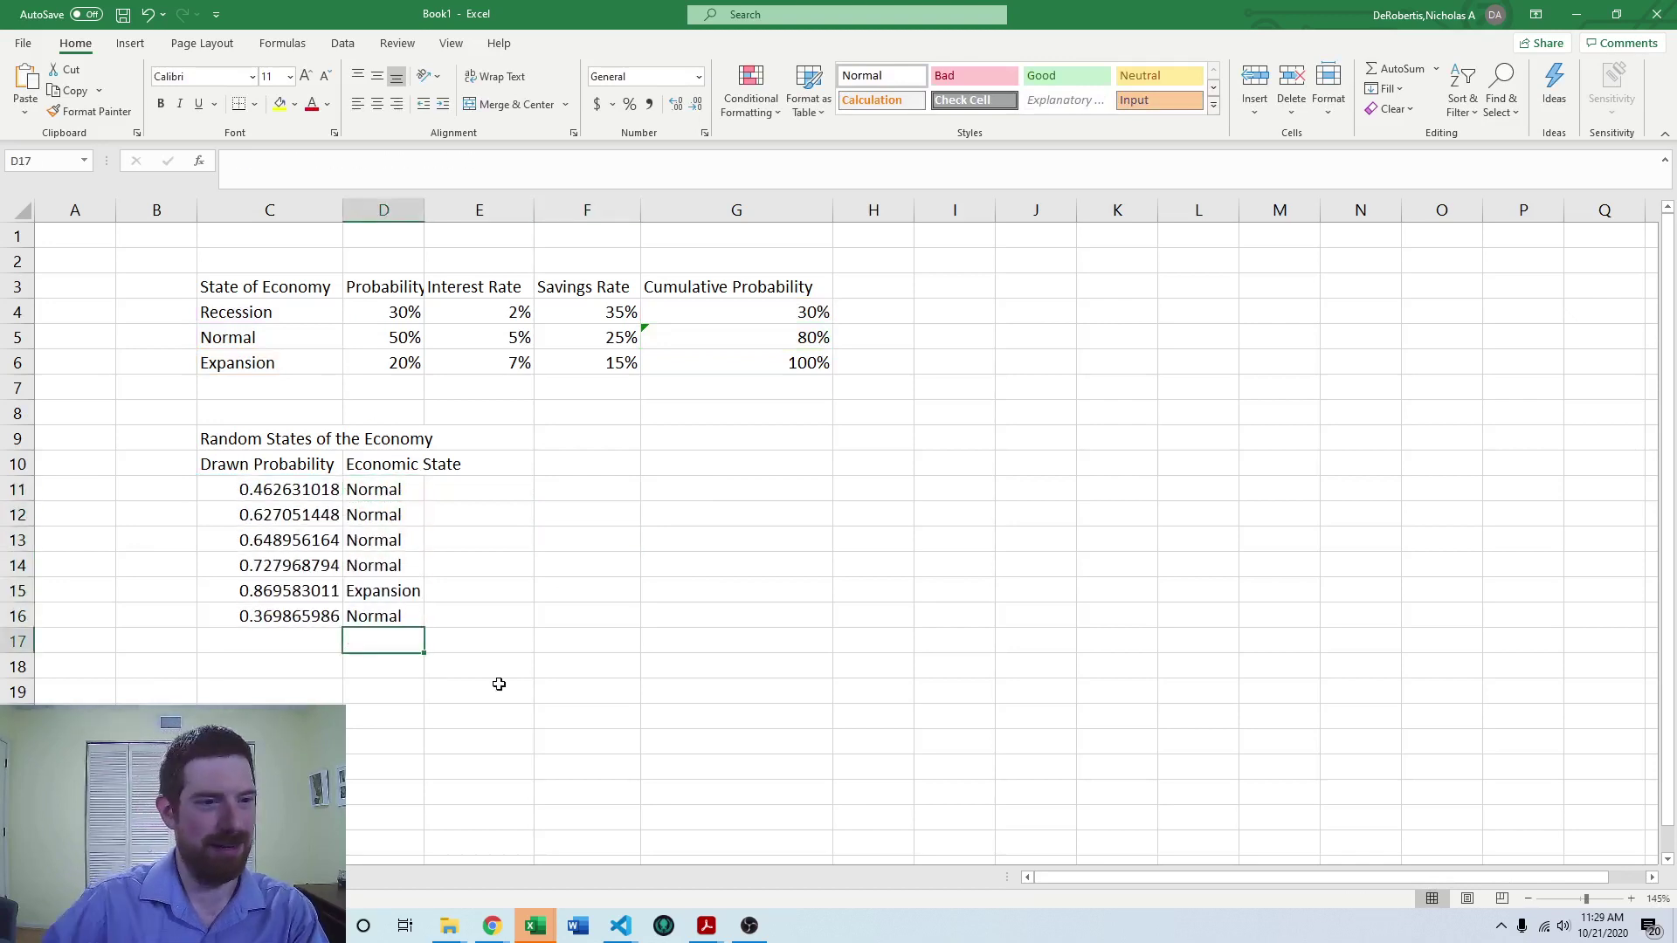
Redraw with F9 and note the low draws in C14 and C16 labelled Recession
click(576, 572)
click(300, 495)
drag(301, 495, 314, 568)
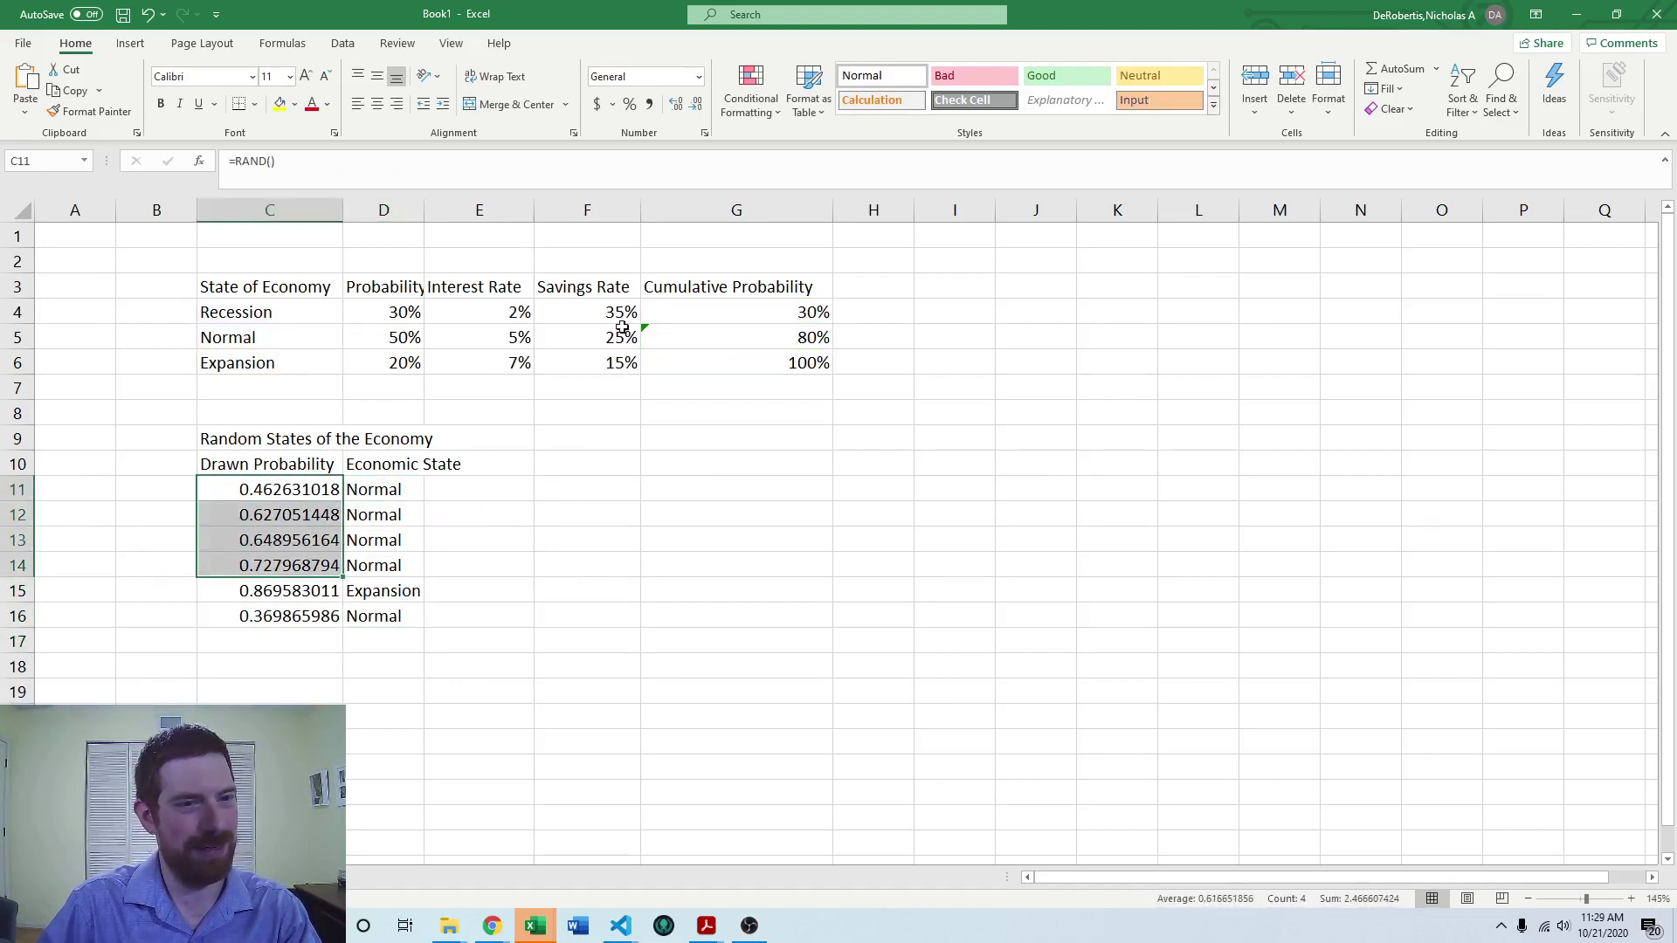
drag(378, 494, 375, 566)
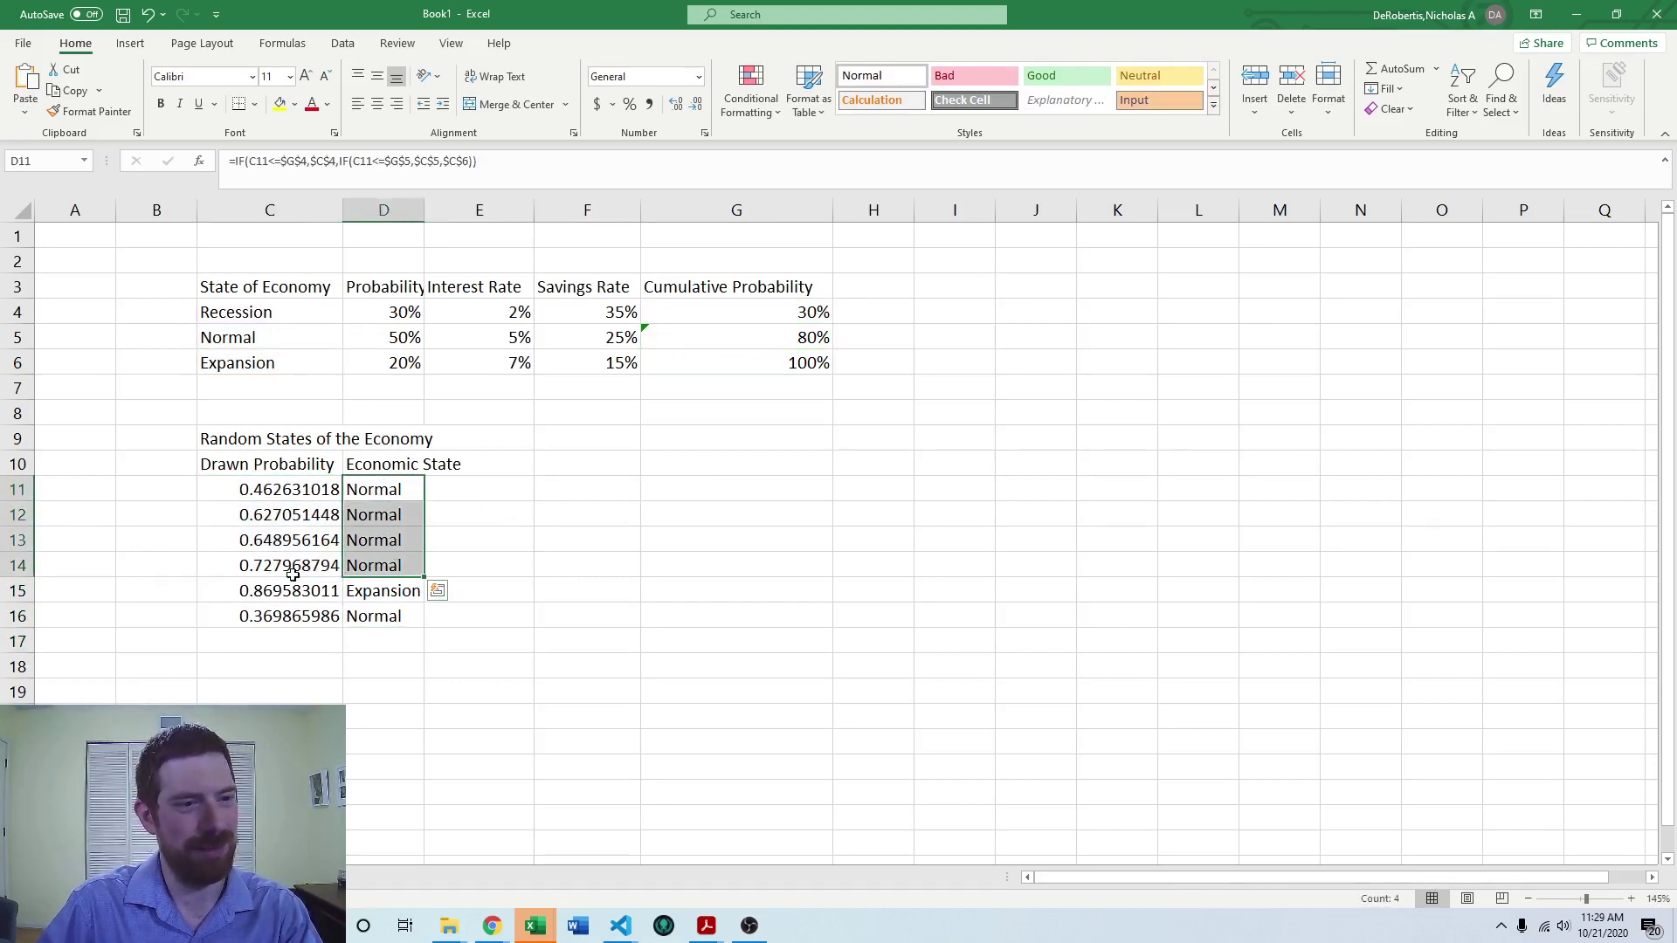
click(289, 591)
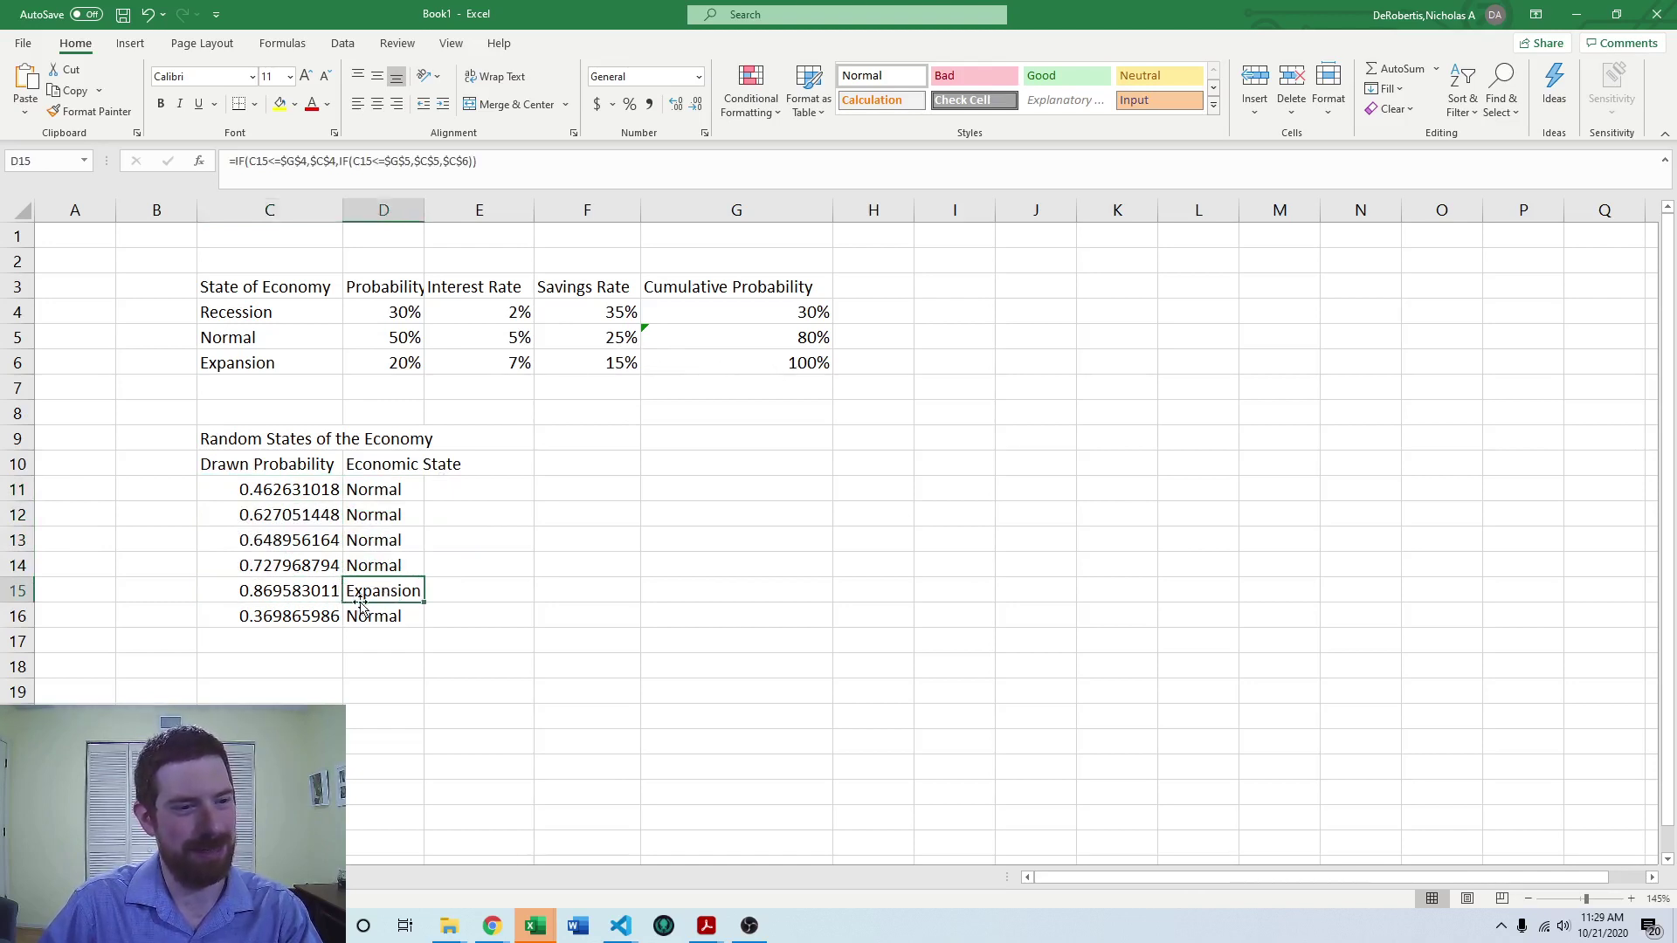
key(F9)
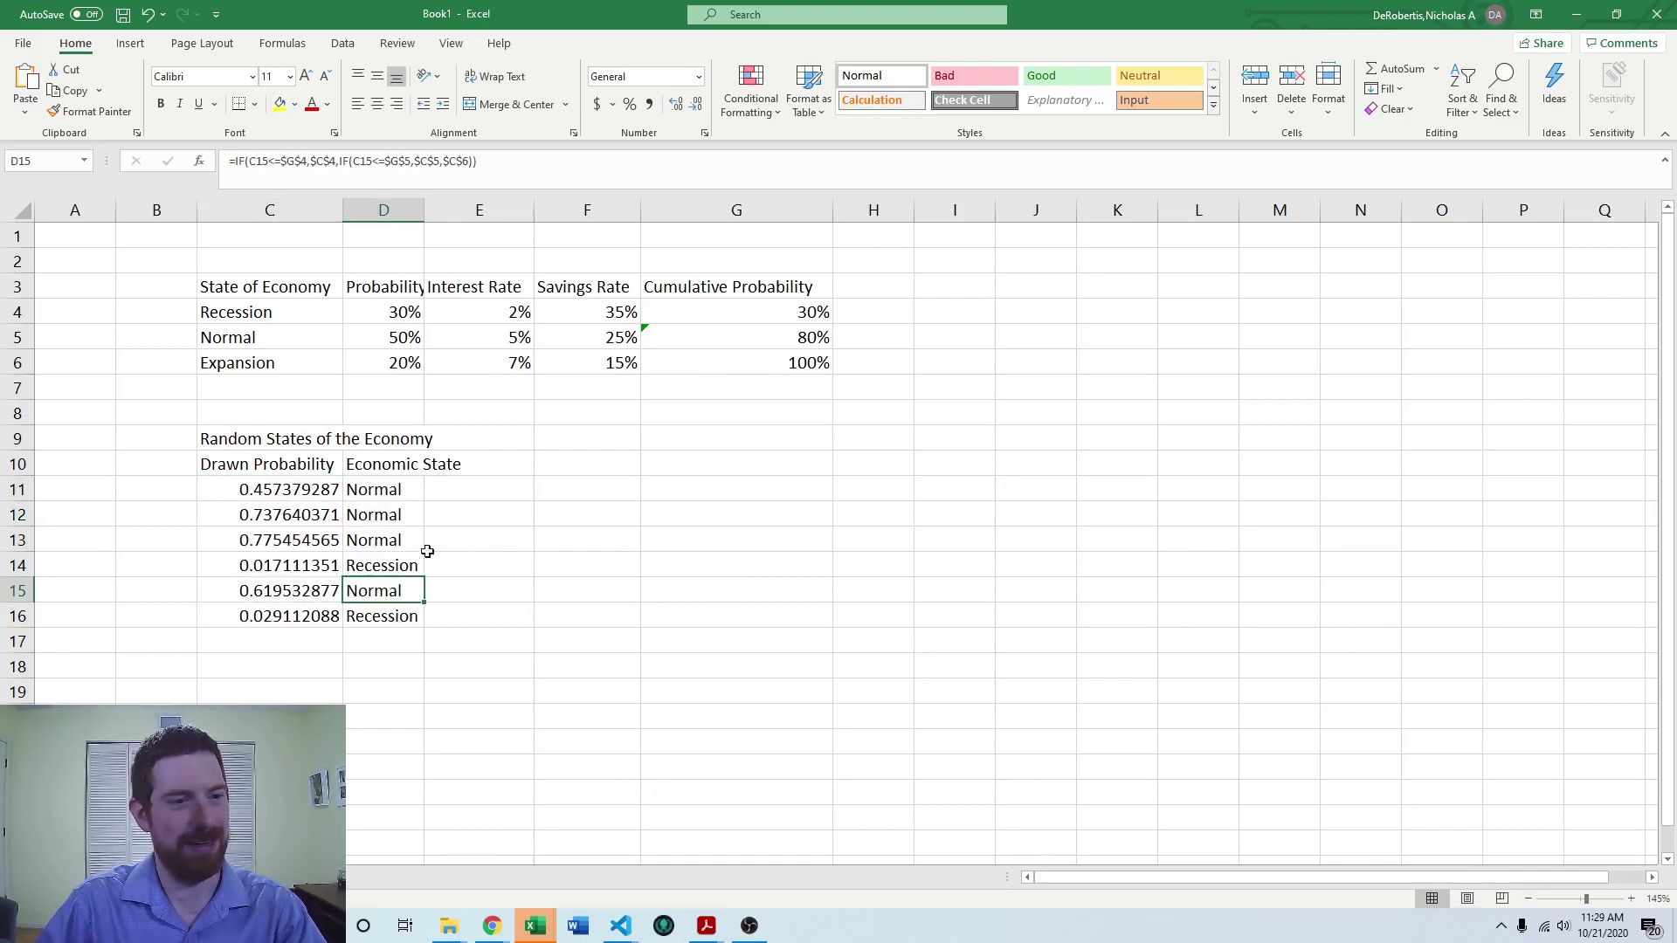
click(308, 563)
click(272, 616)
click(291, 559)
click(282, 614)
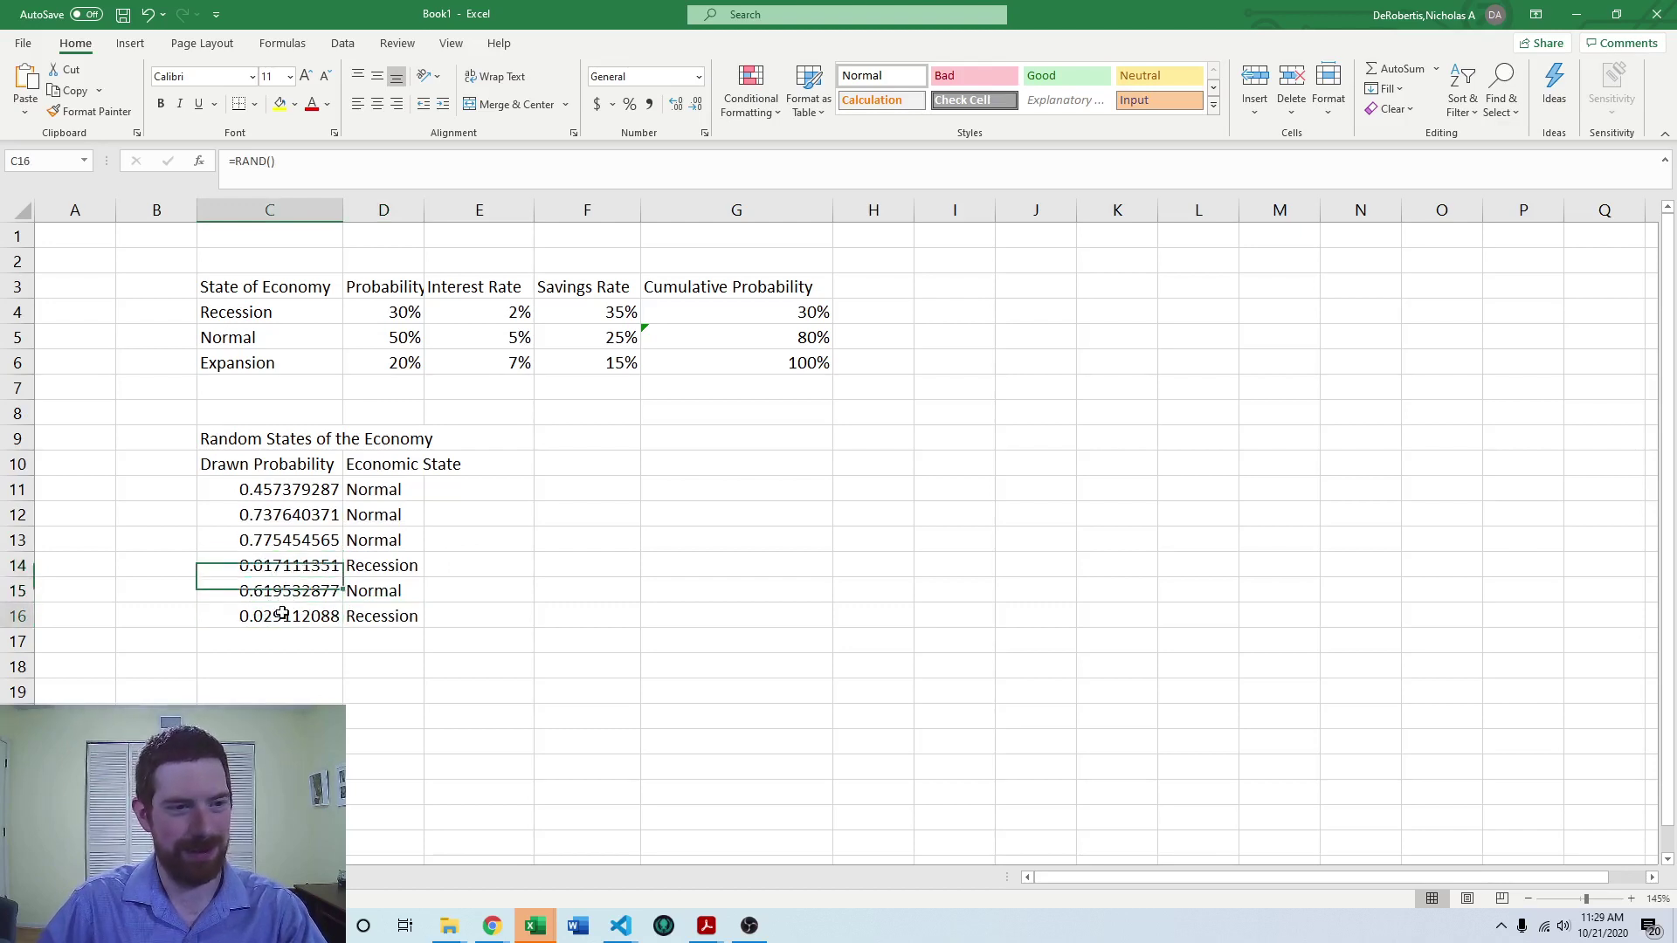
click(403, 565)
click(376, 611)
Recalculate the random draws with F9 twice more, then select E11
click(573, 435)
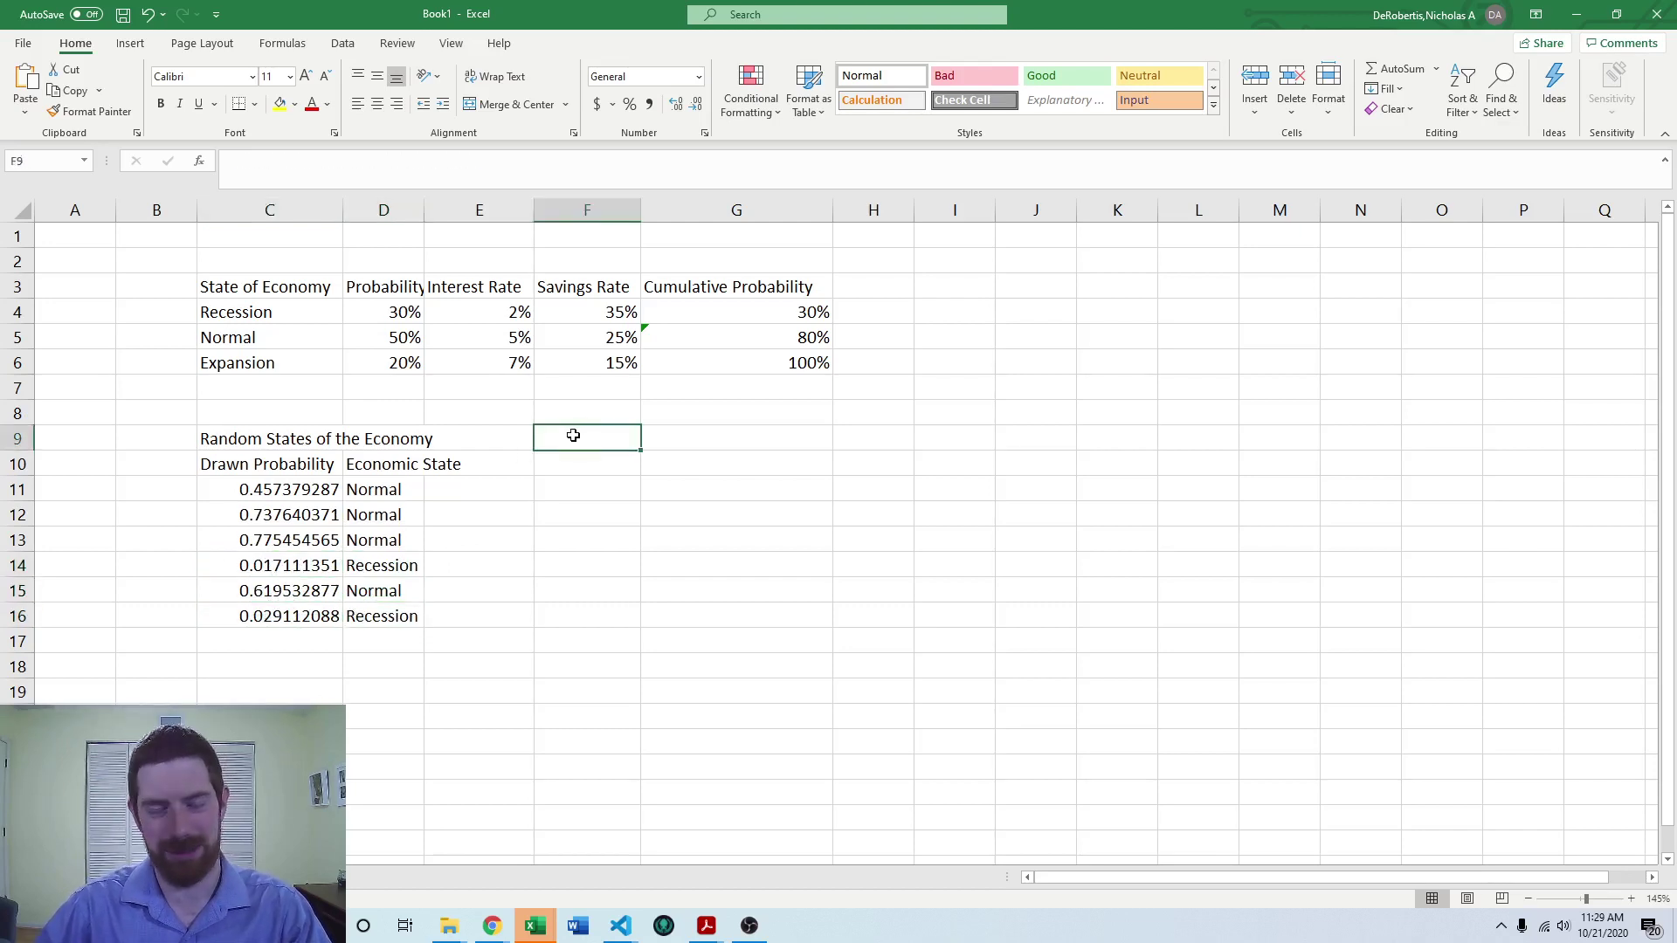
key(F9)
key(F9)
key(F9)
key(F9)
key(F9)
key(F9)
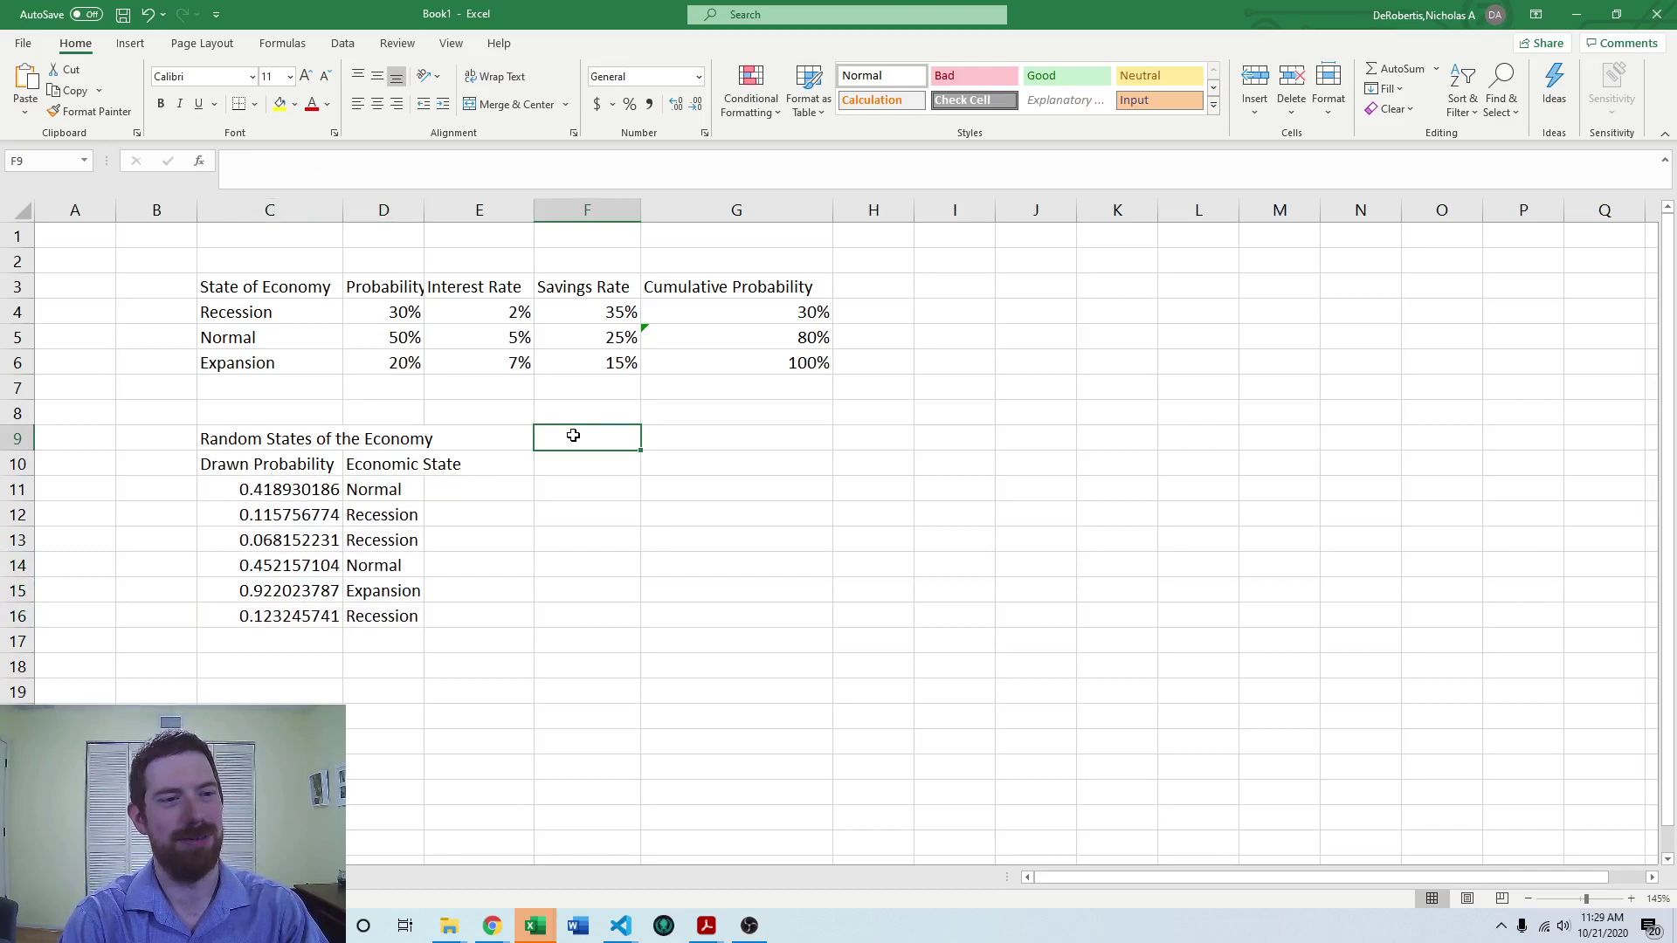
drag(384, 490, 406, 617)
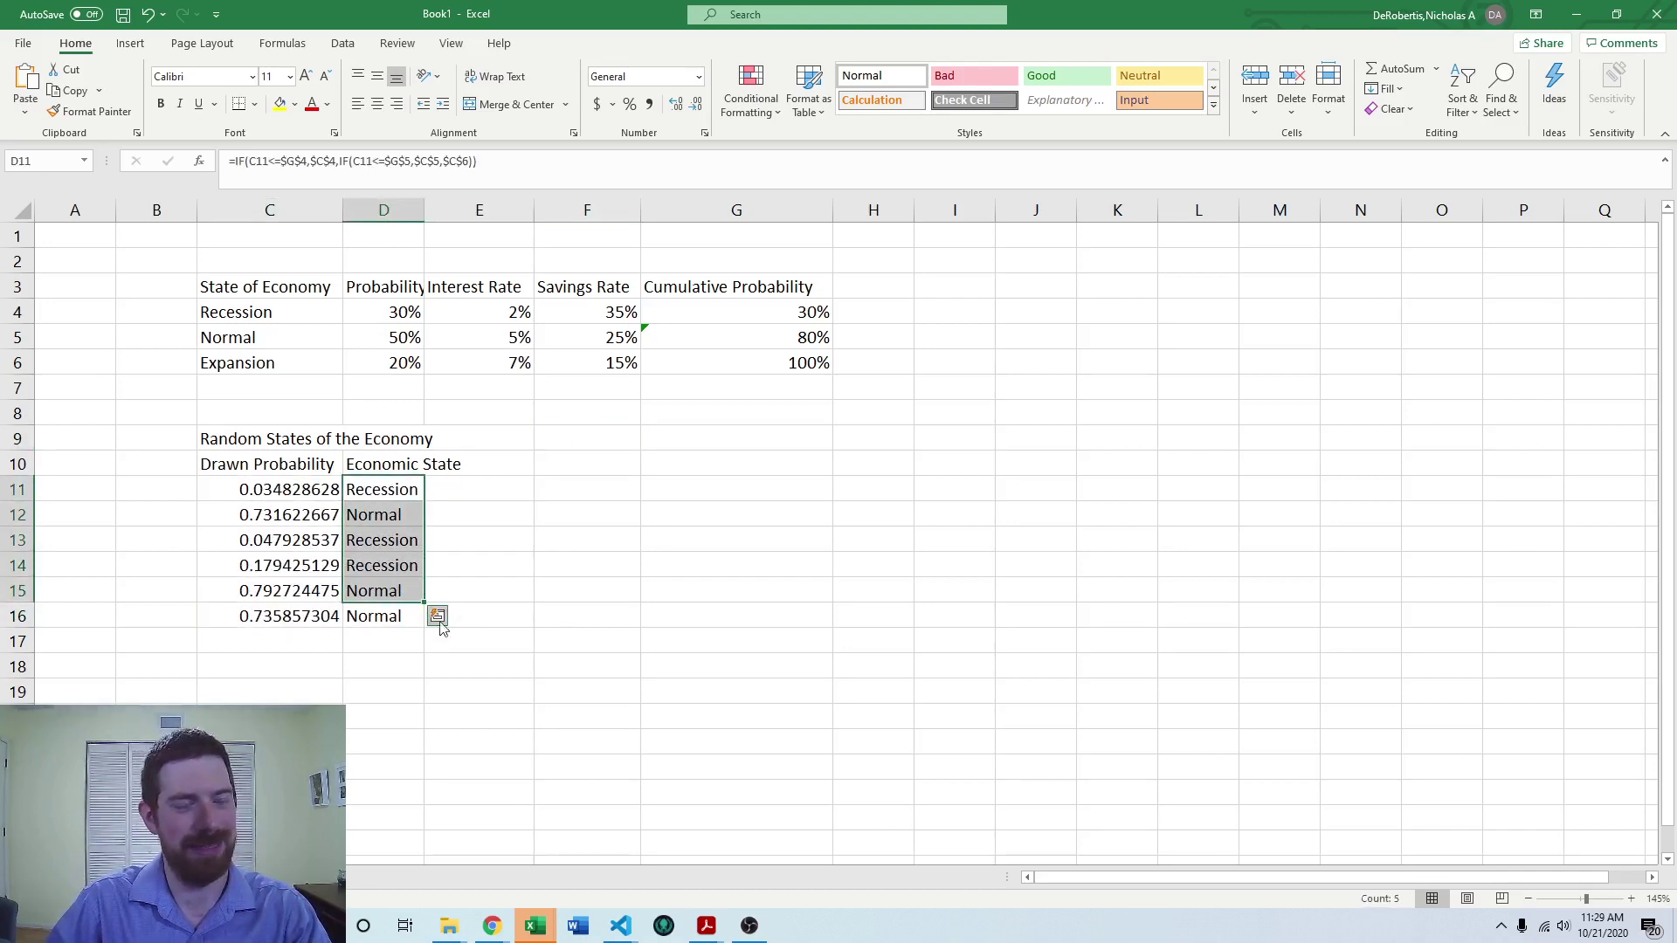
click(438, 619)
drag(384, 498, 401, 609)
click(570, 614)
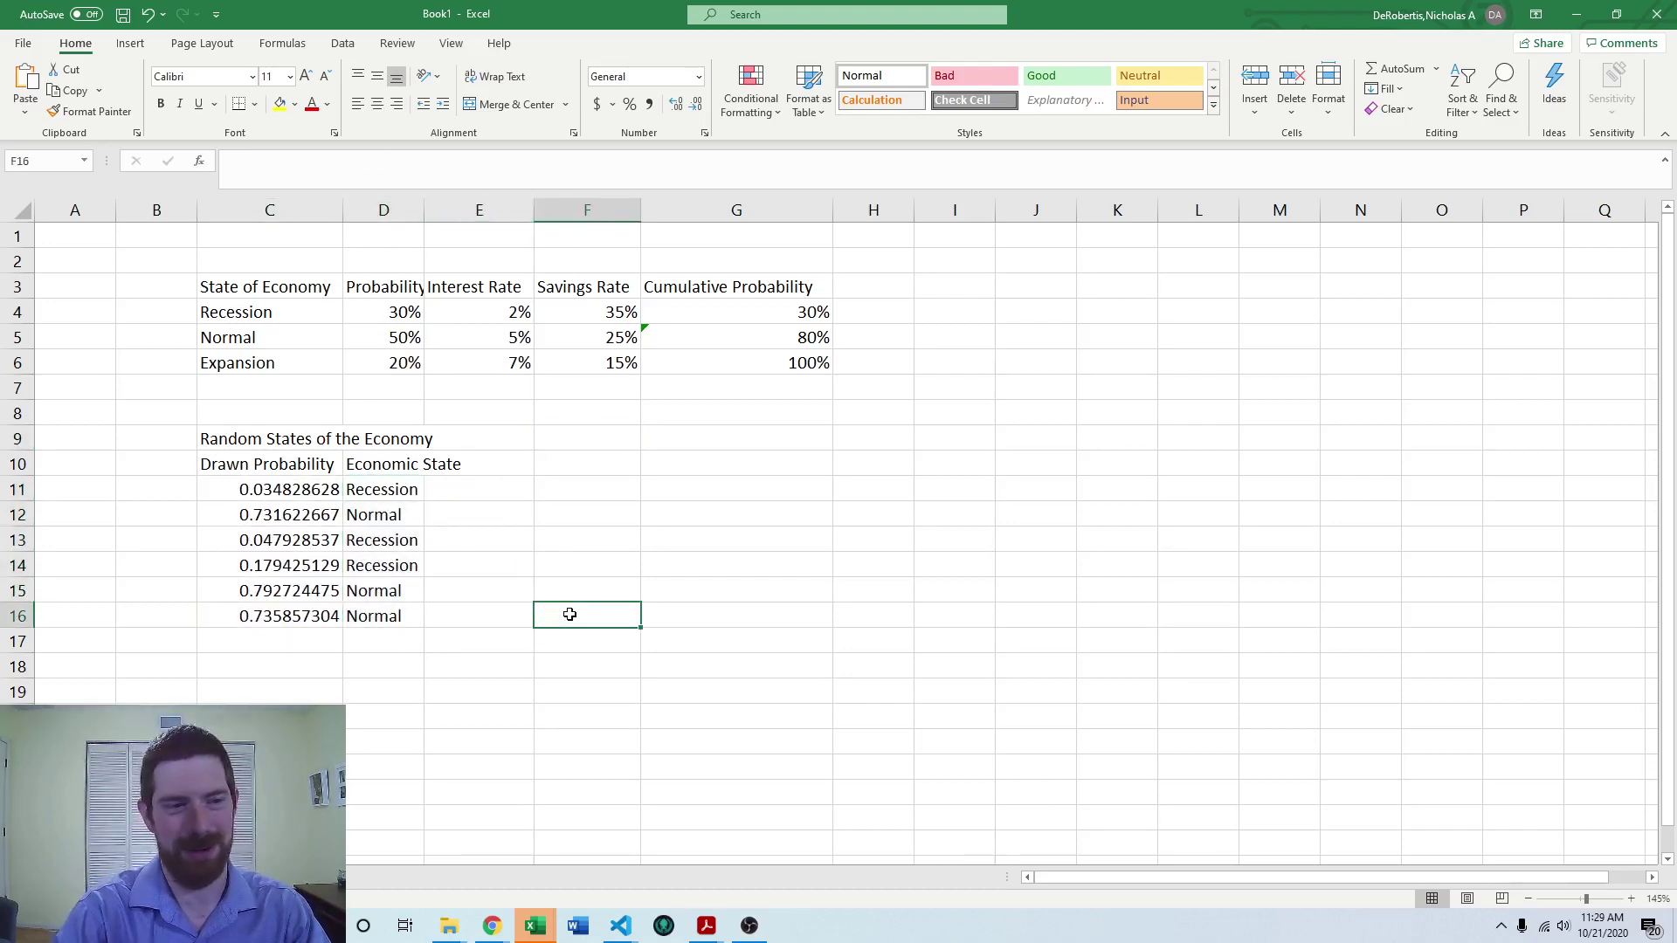
key(F9)
key(F9)
key(F9)
key(F9)
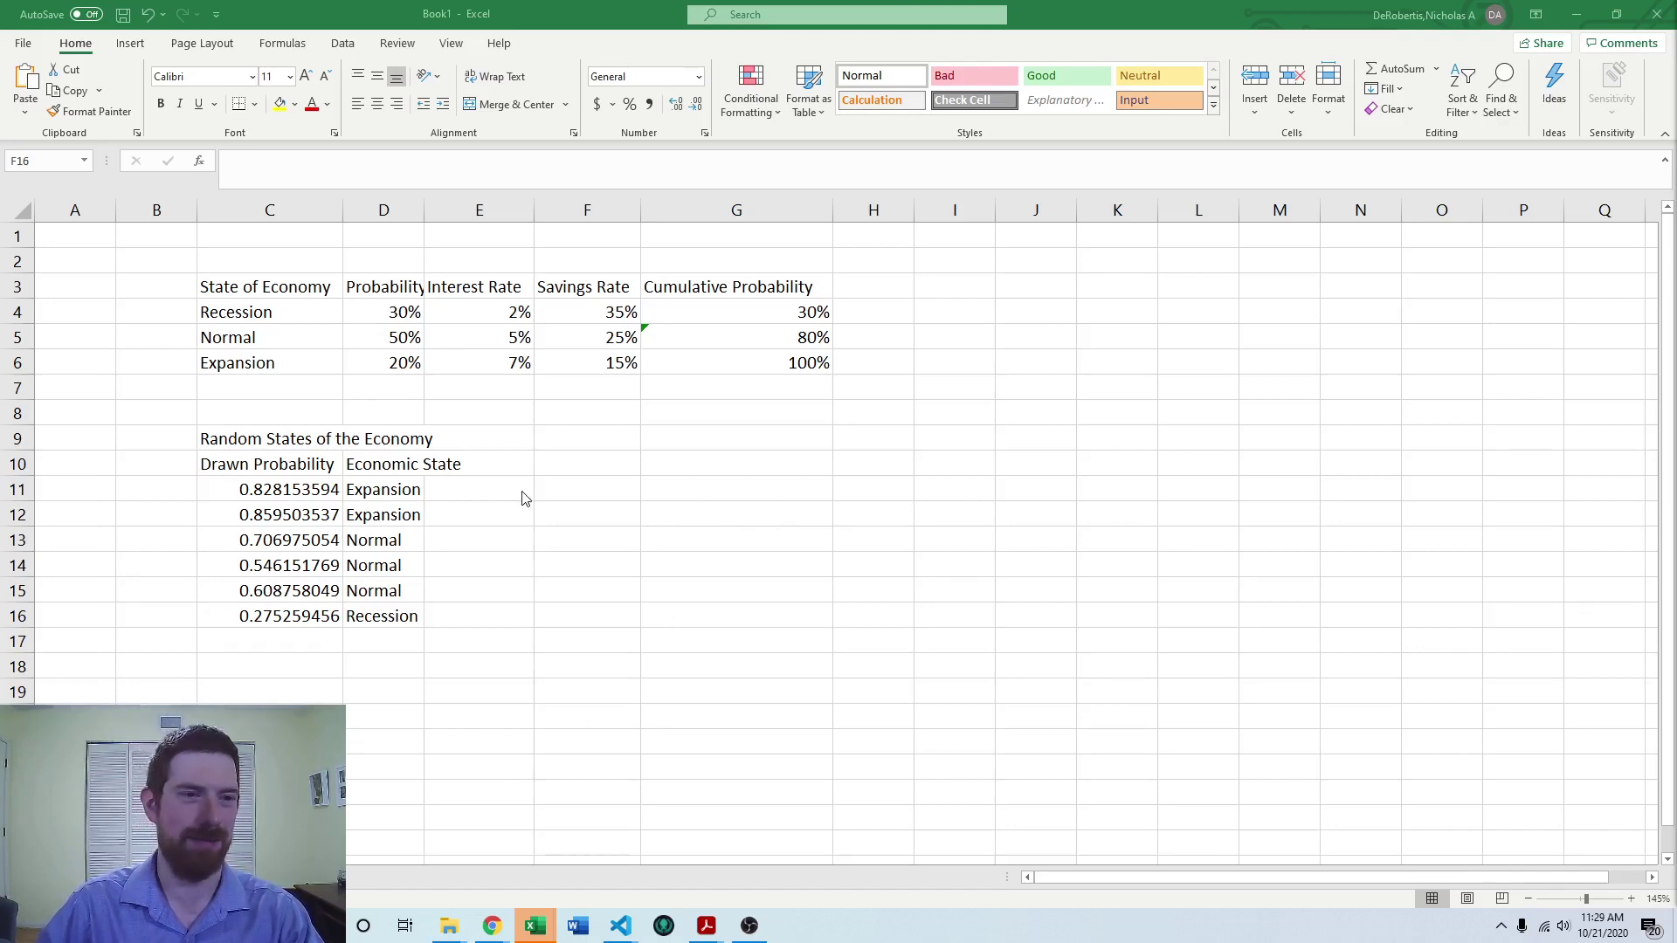
key(alt+Tab)
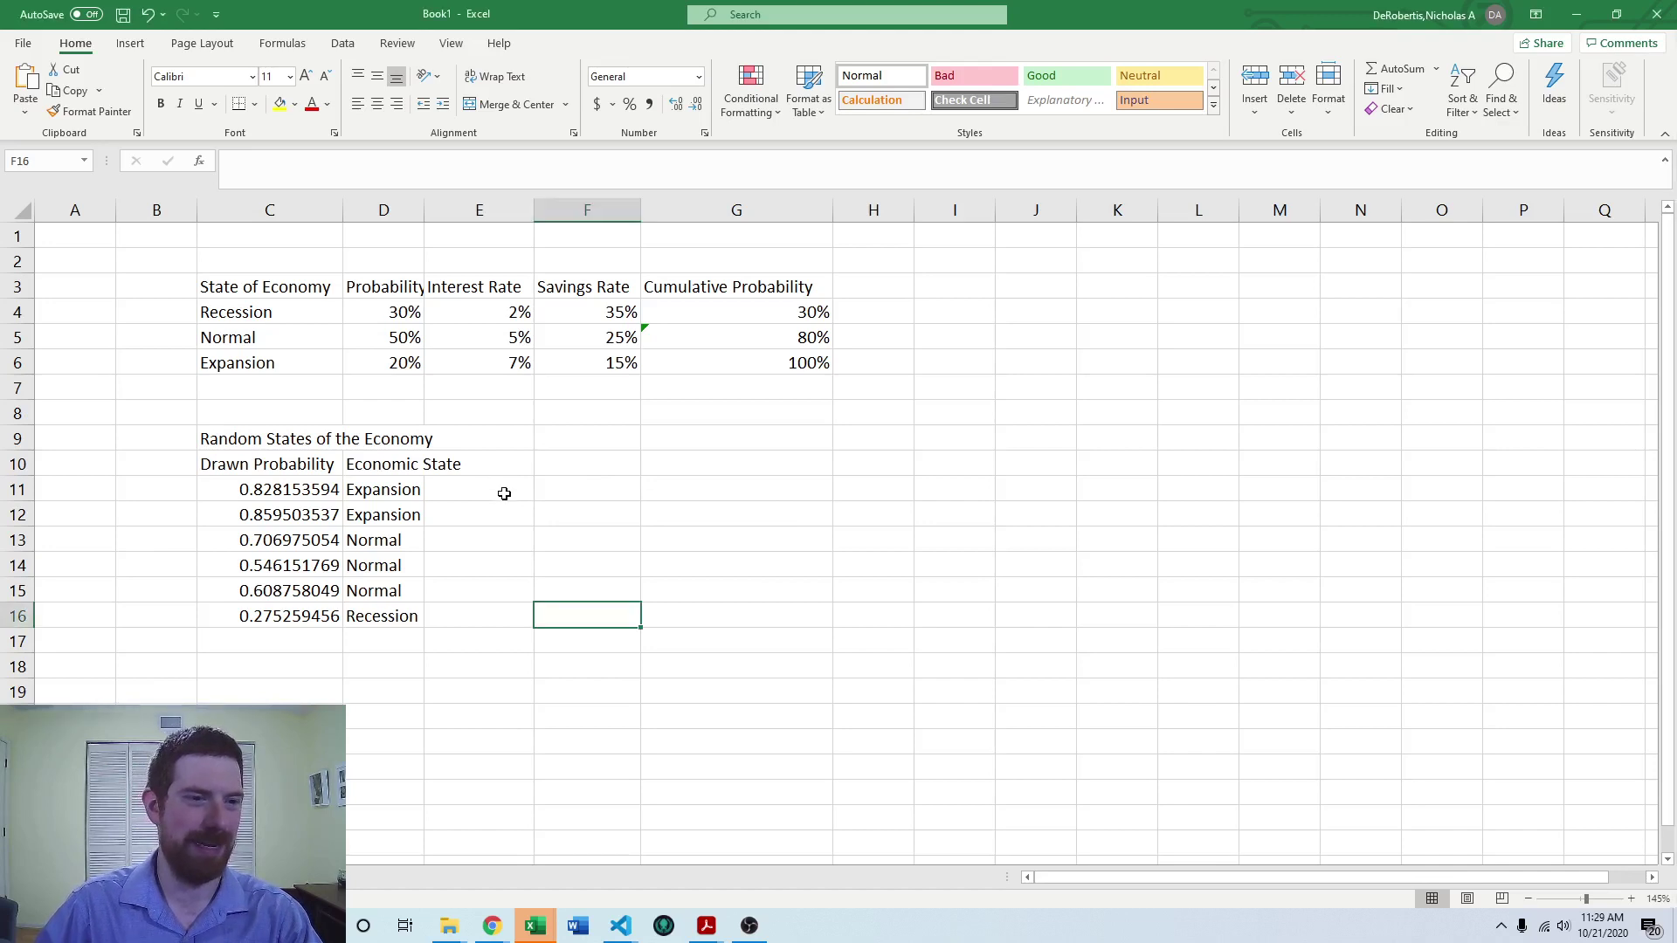
click(504, 494)
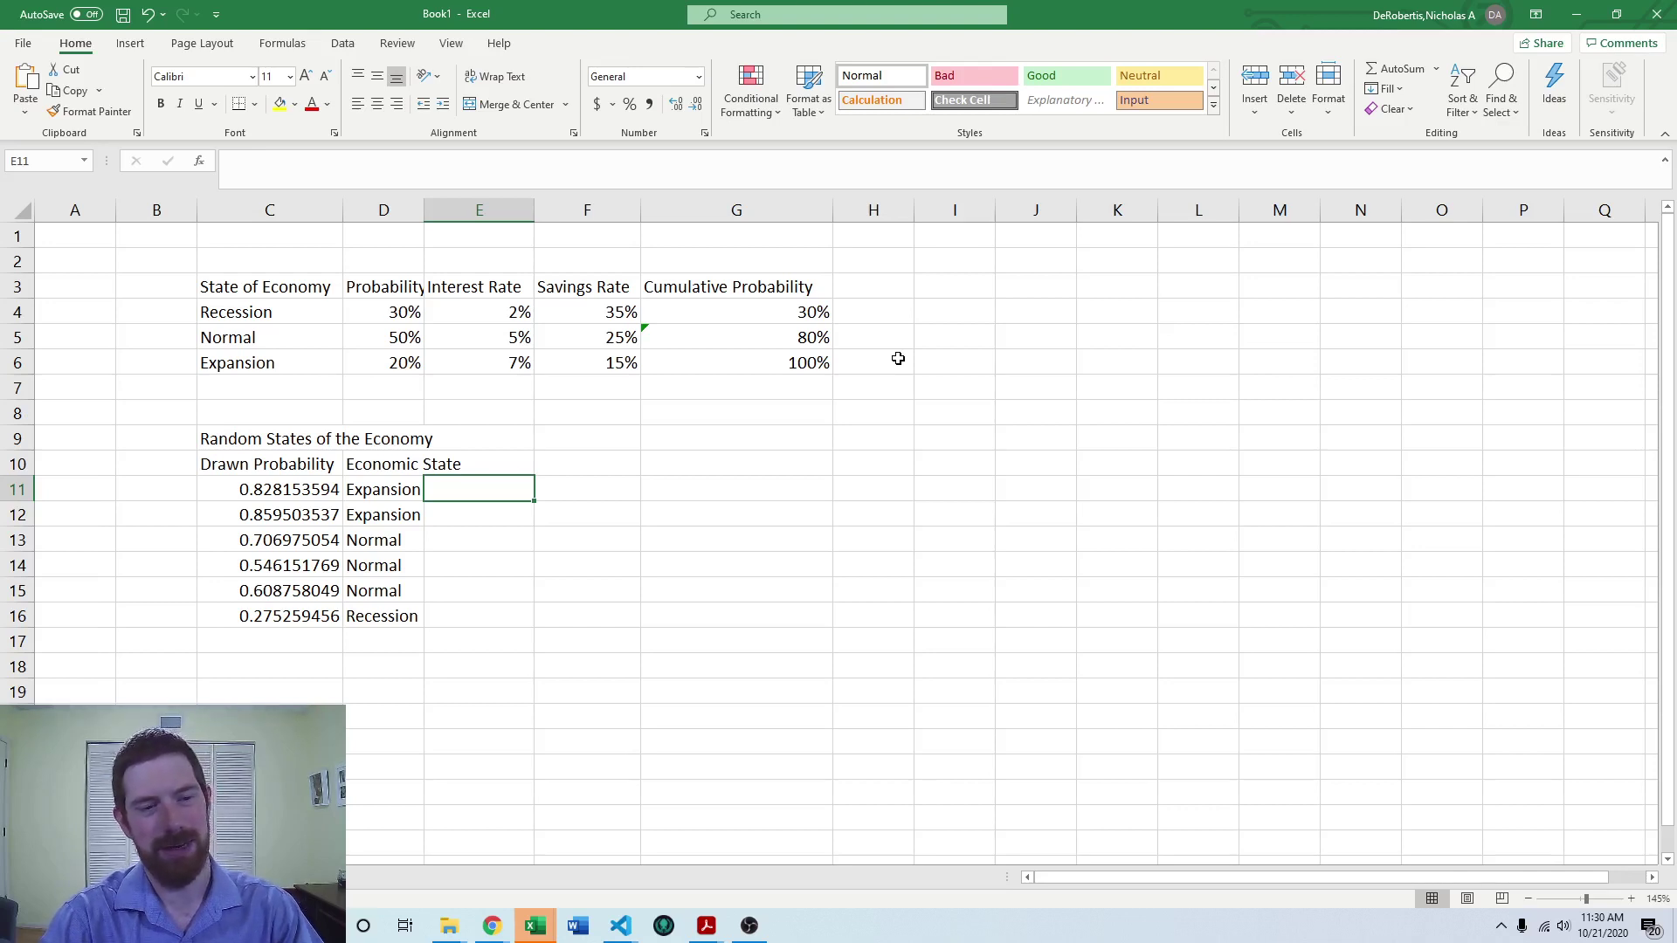
Begin E11 with =IF(D11=$C$4,E$4, returning the Recession interest rate
text(=)
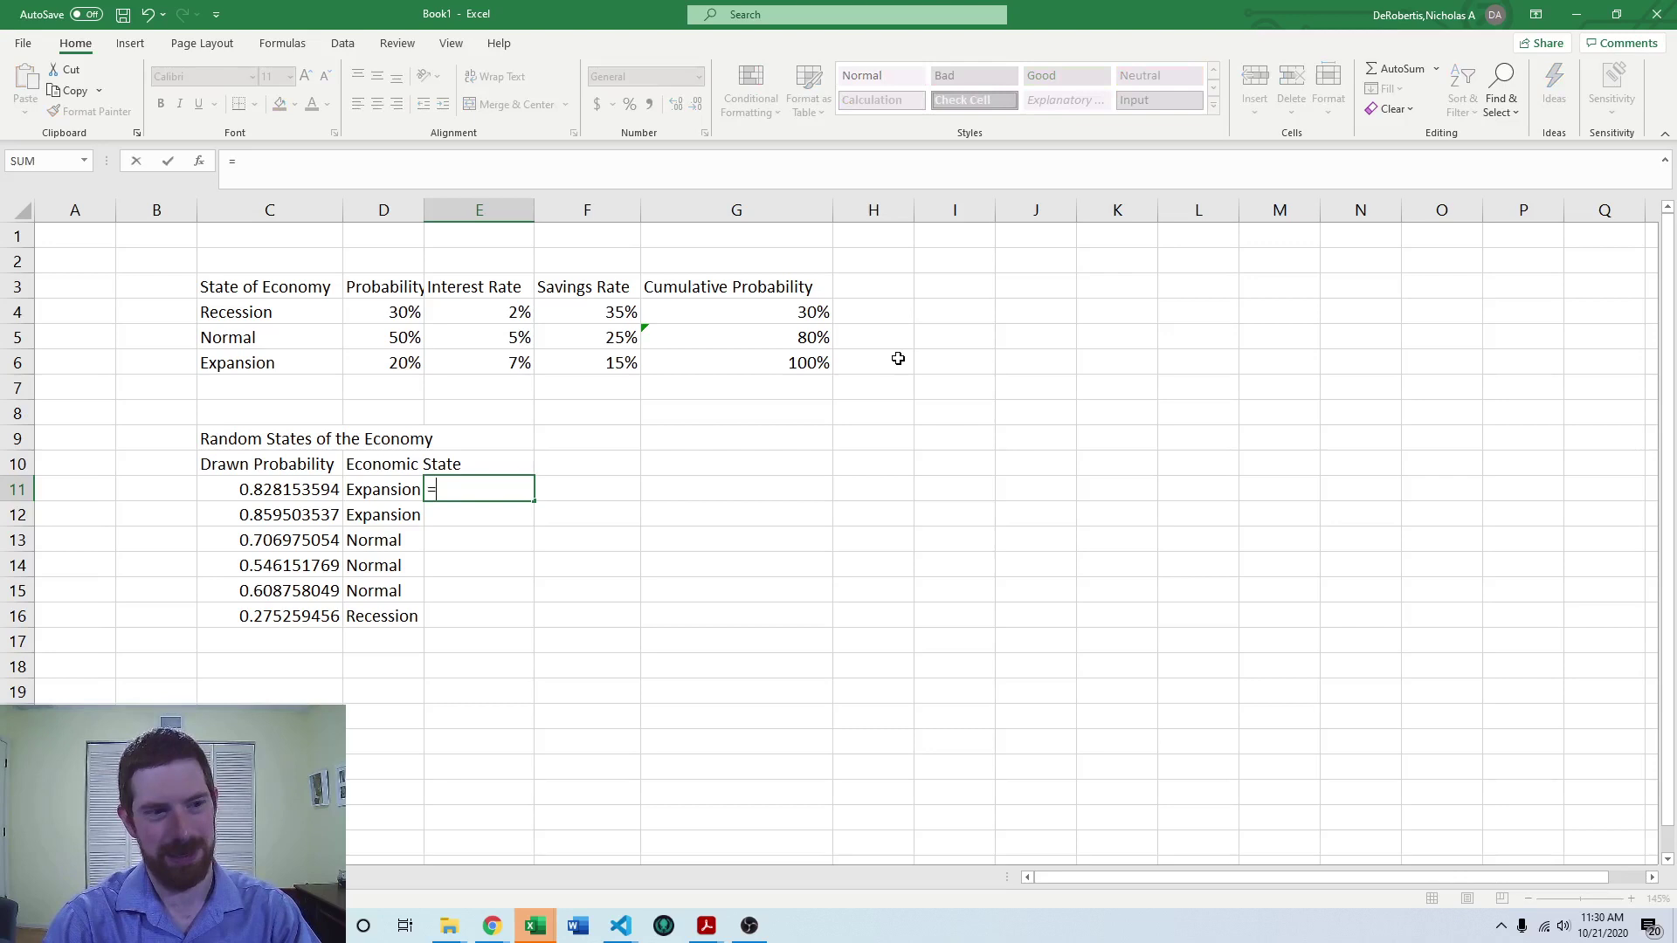
text(if()
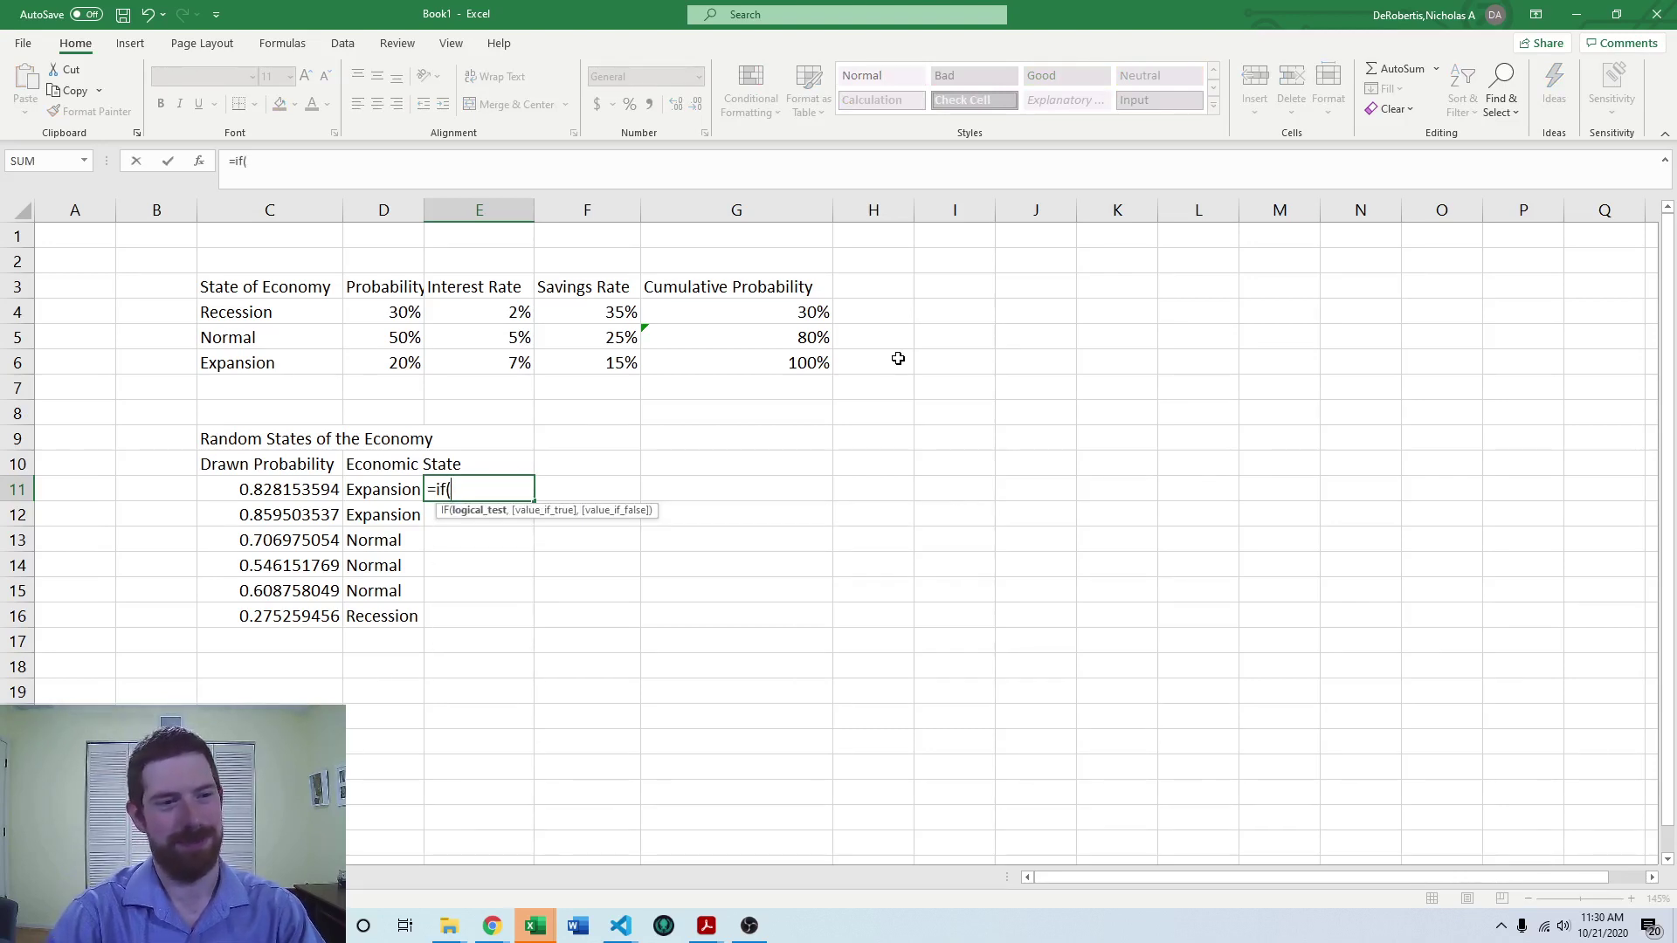
key(Left)
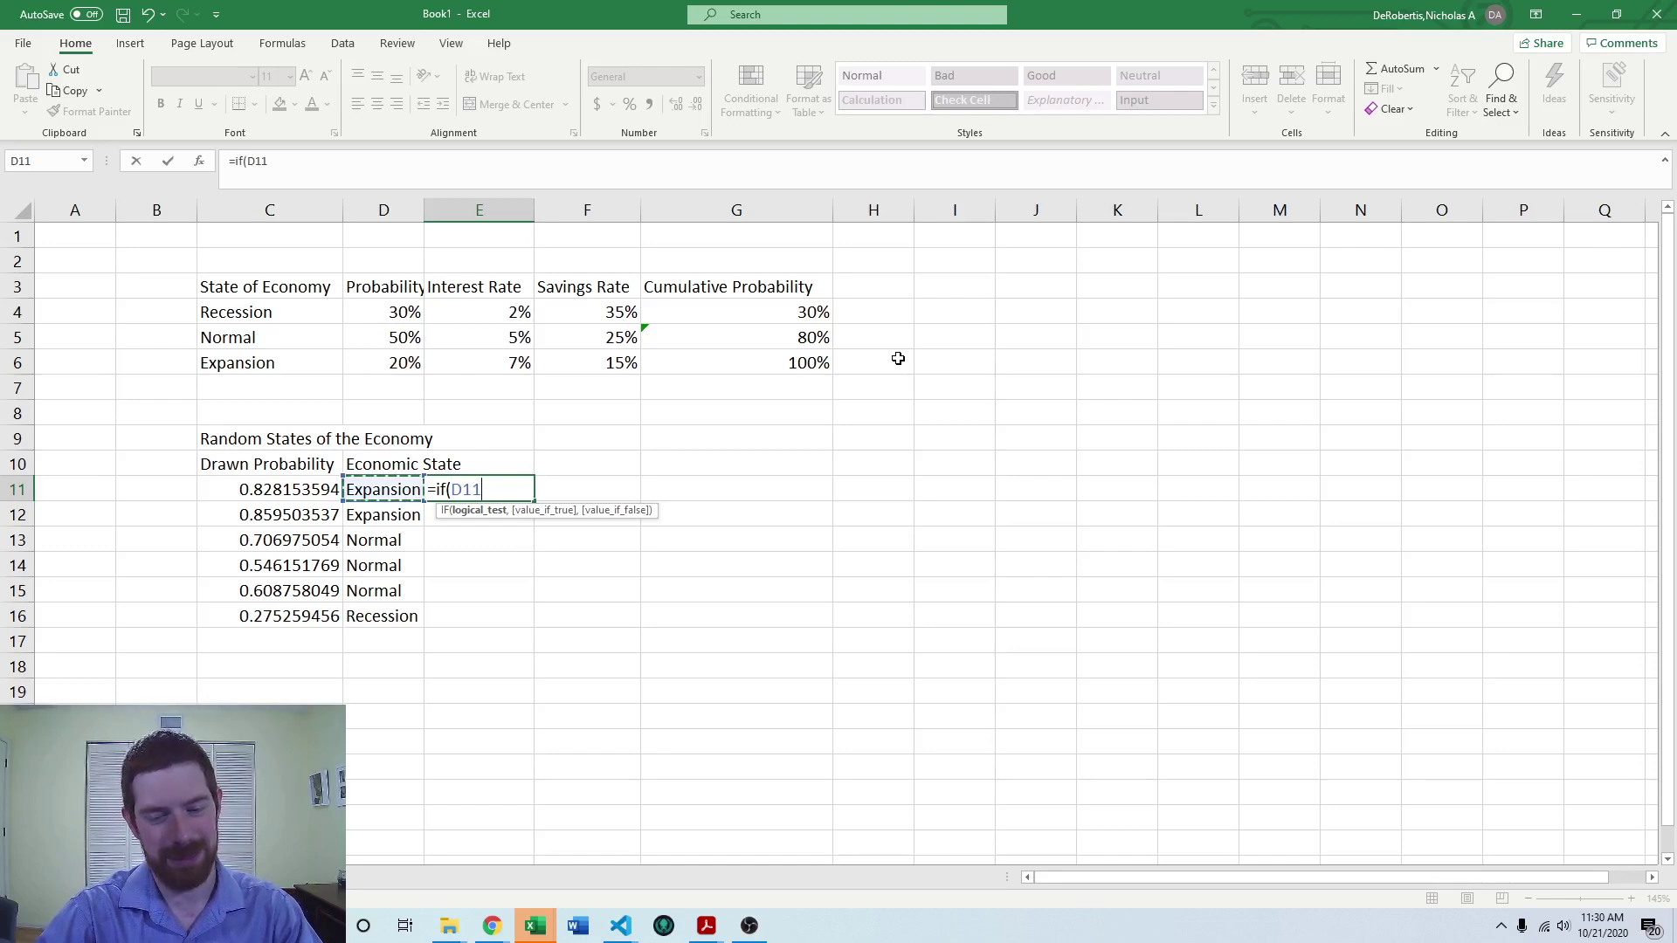
text(=)
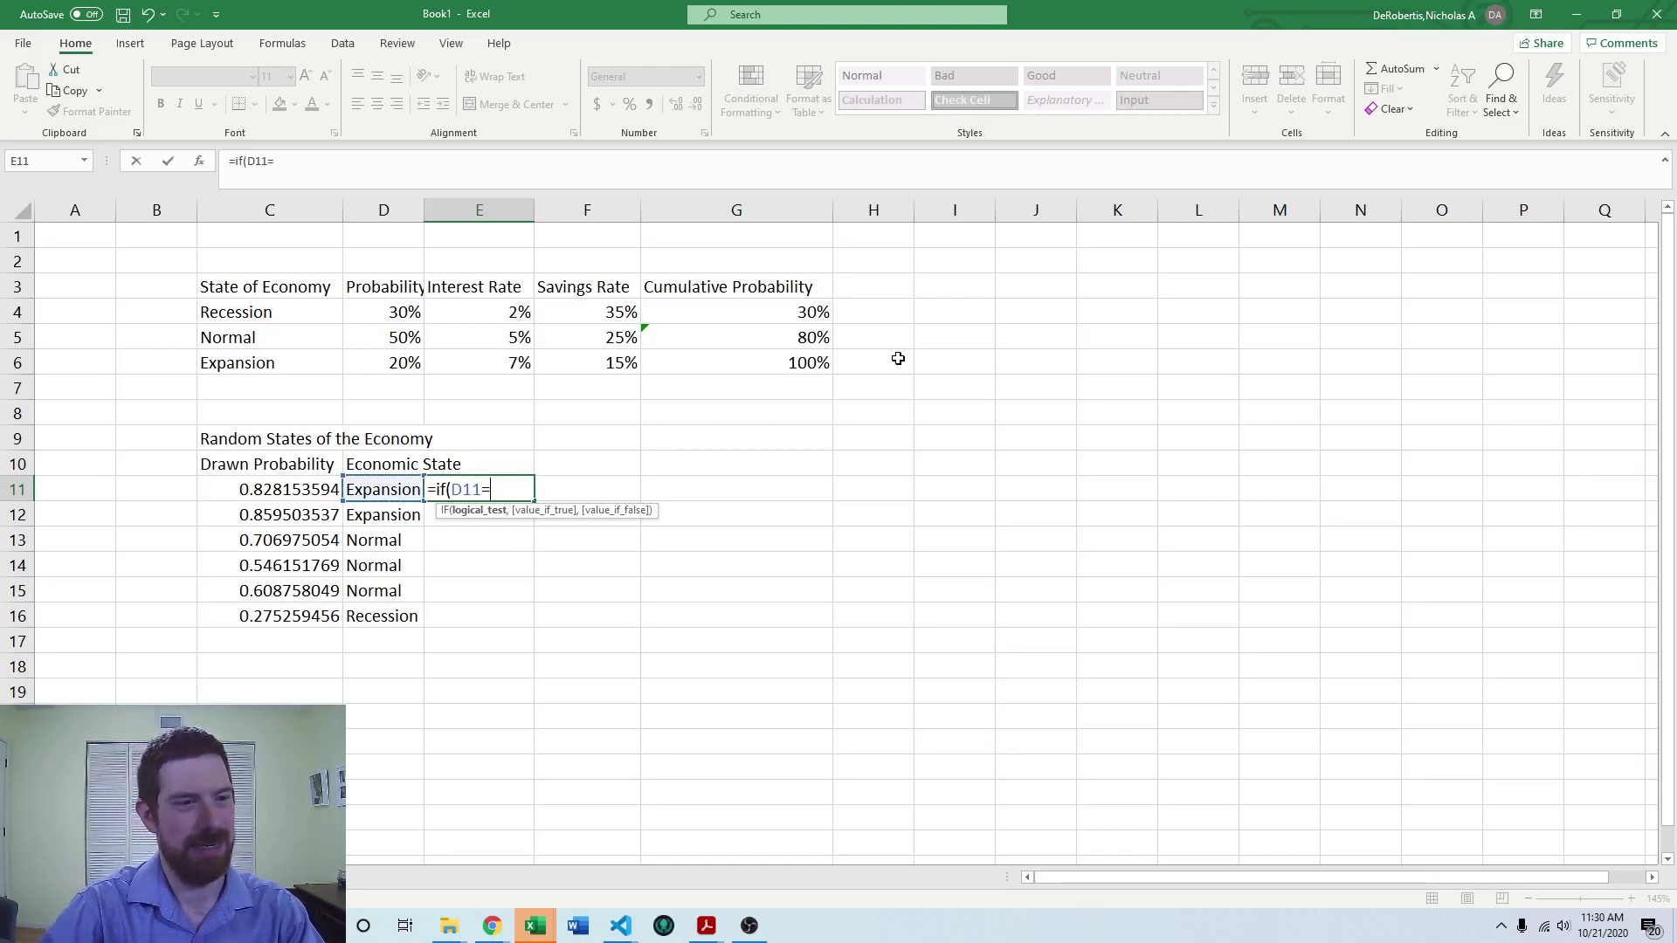
click(283, 316)
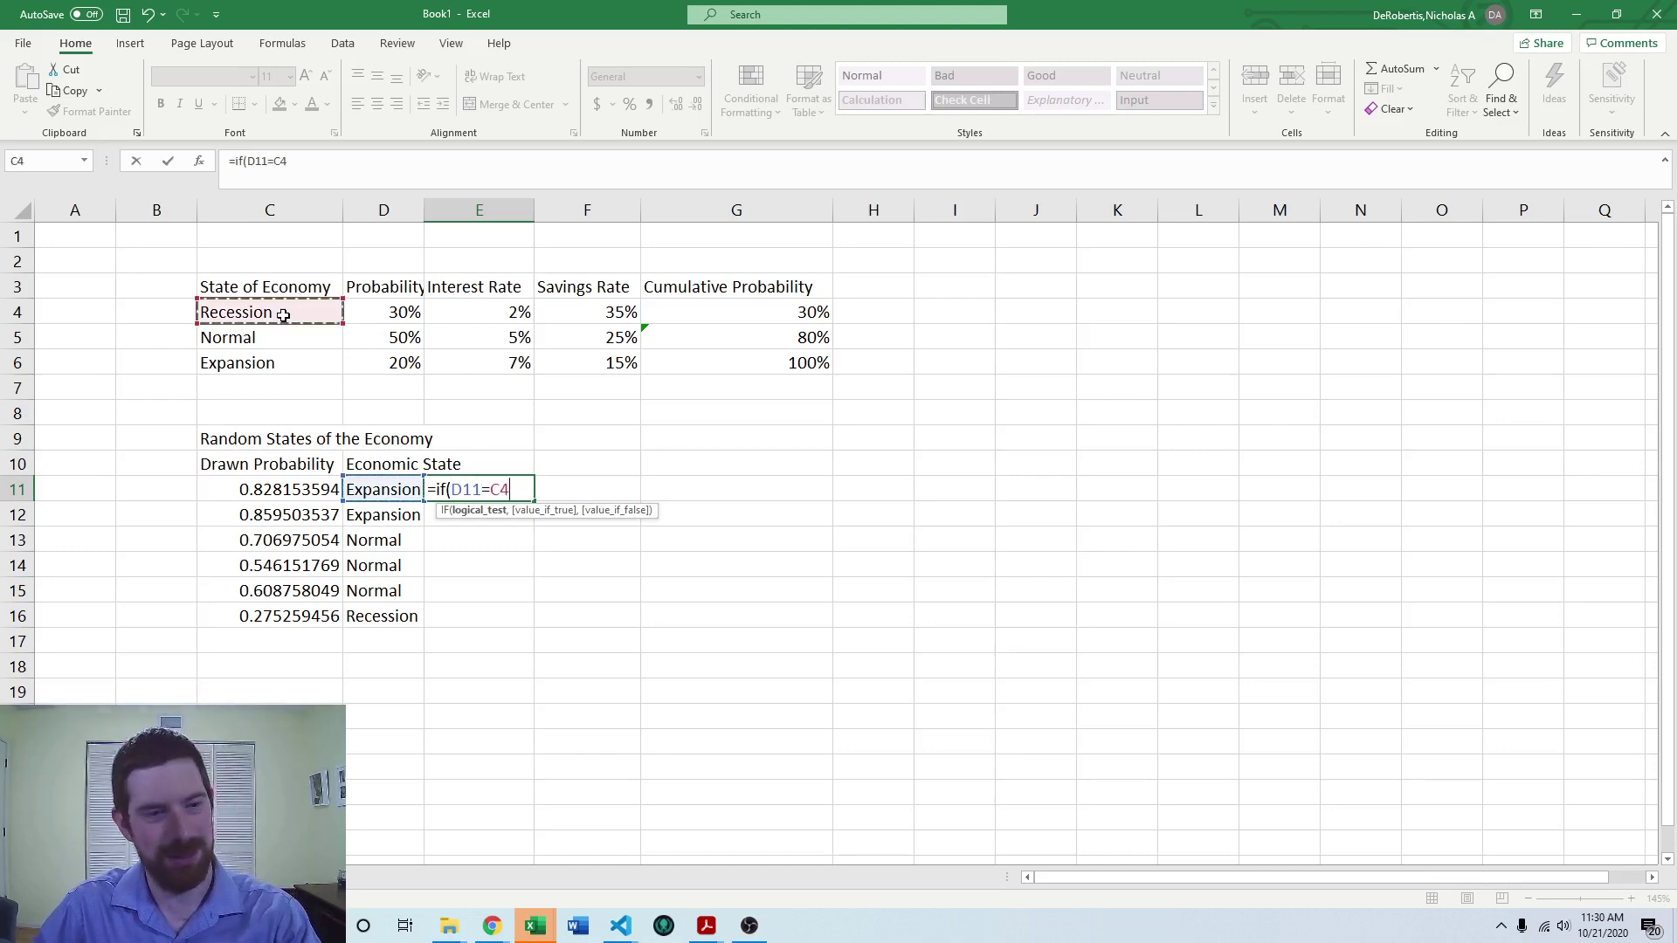
key(F4)
text(,)
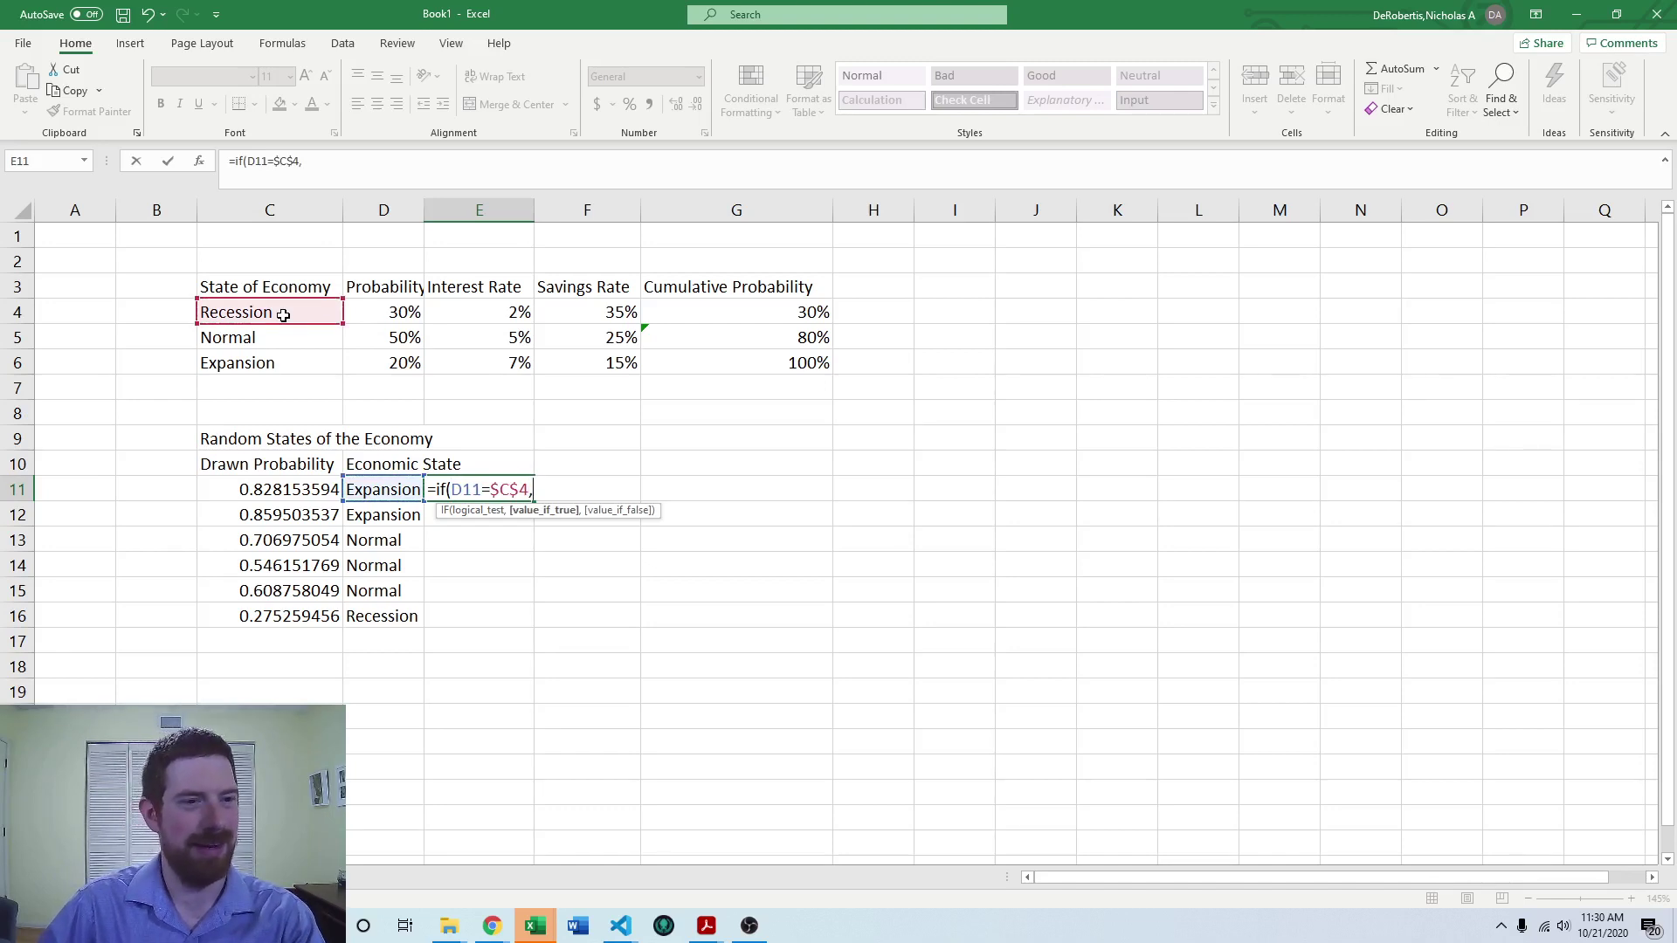
click(506, 317)
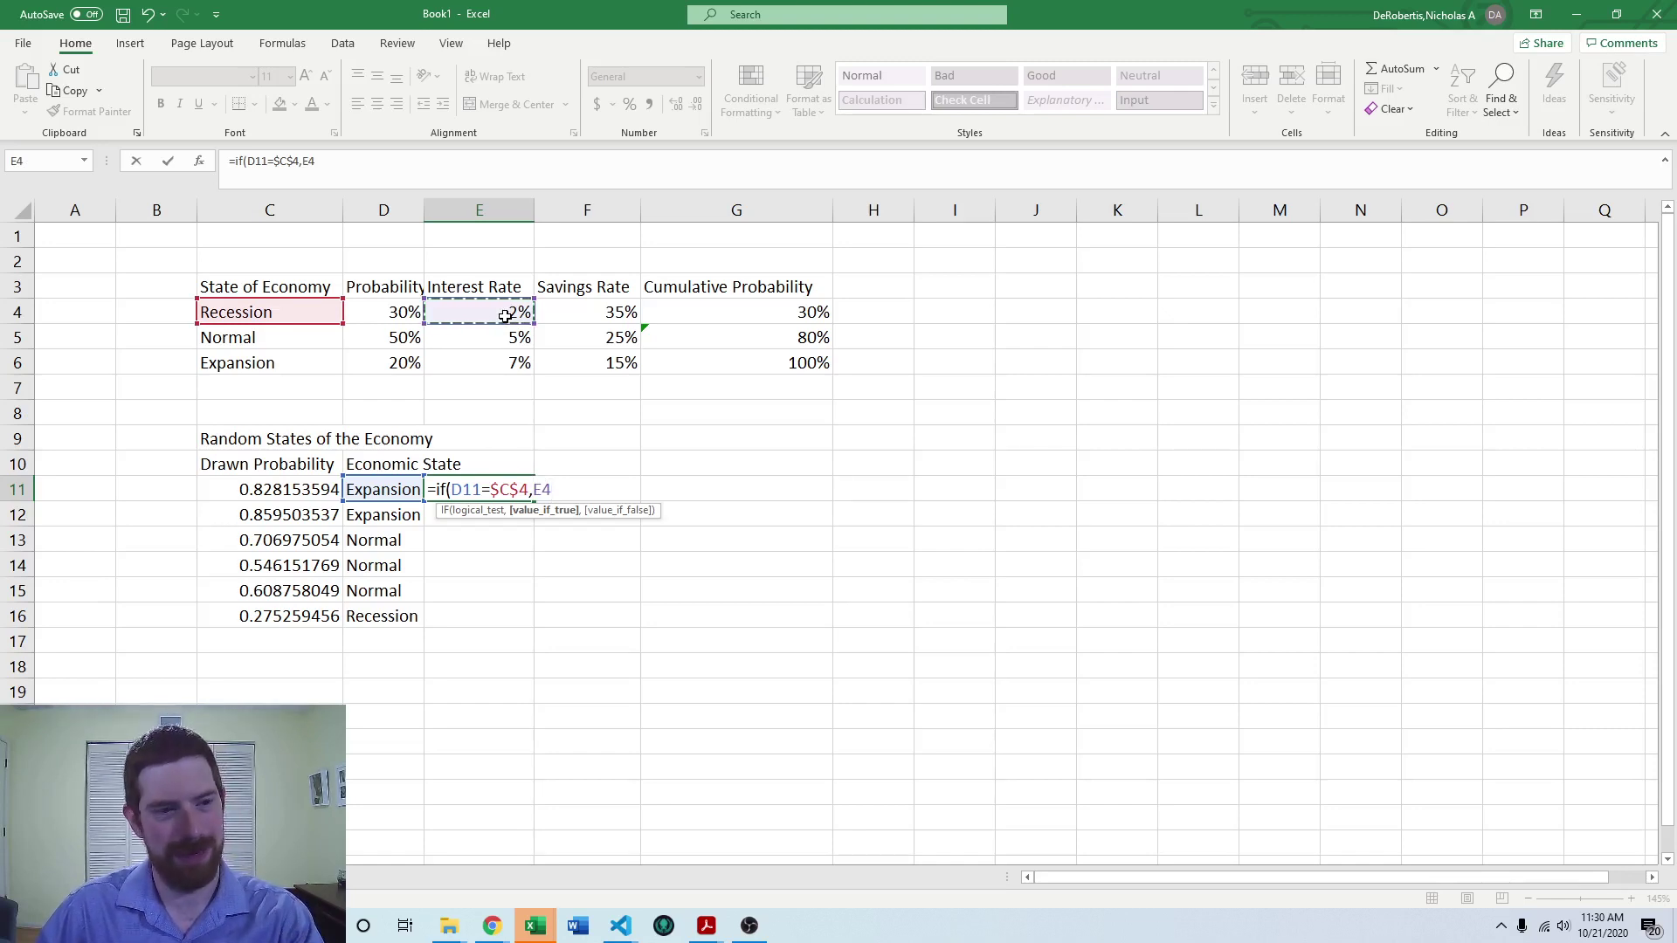
key(F4)
key(F4)
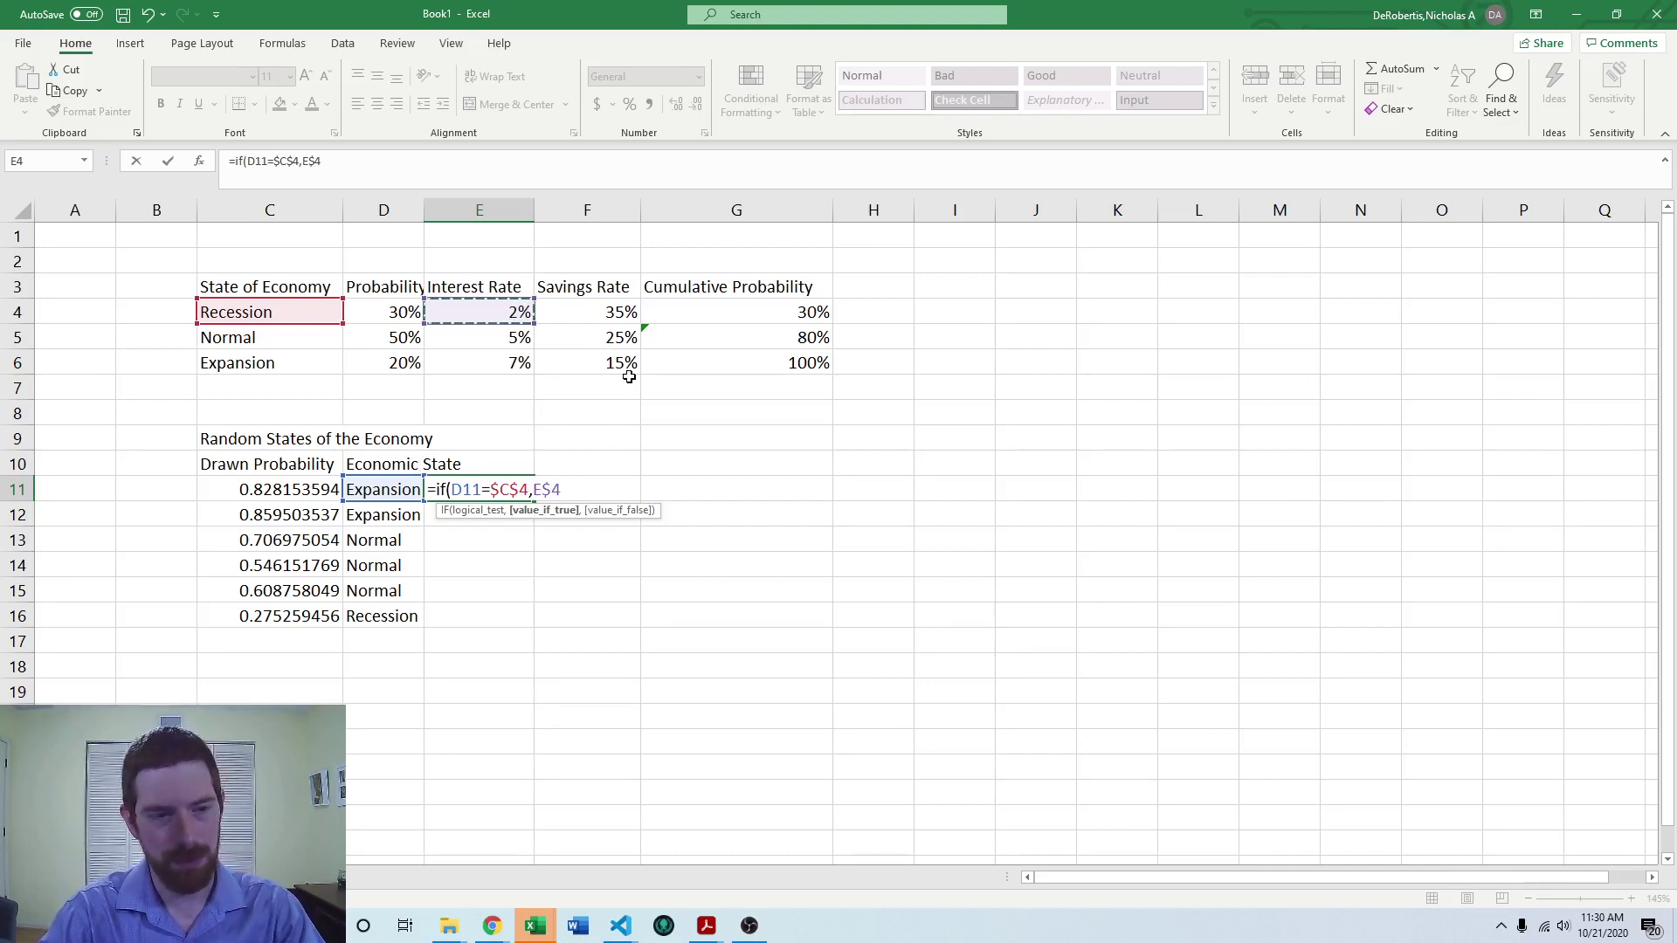
text(,)
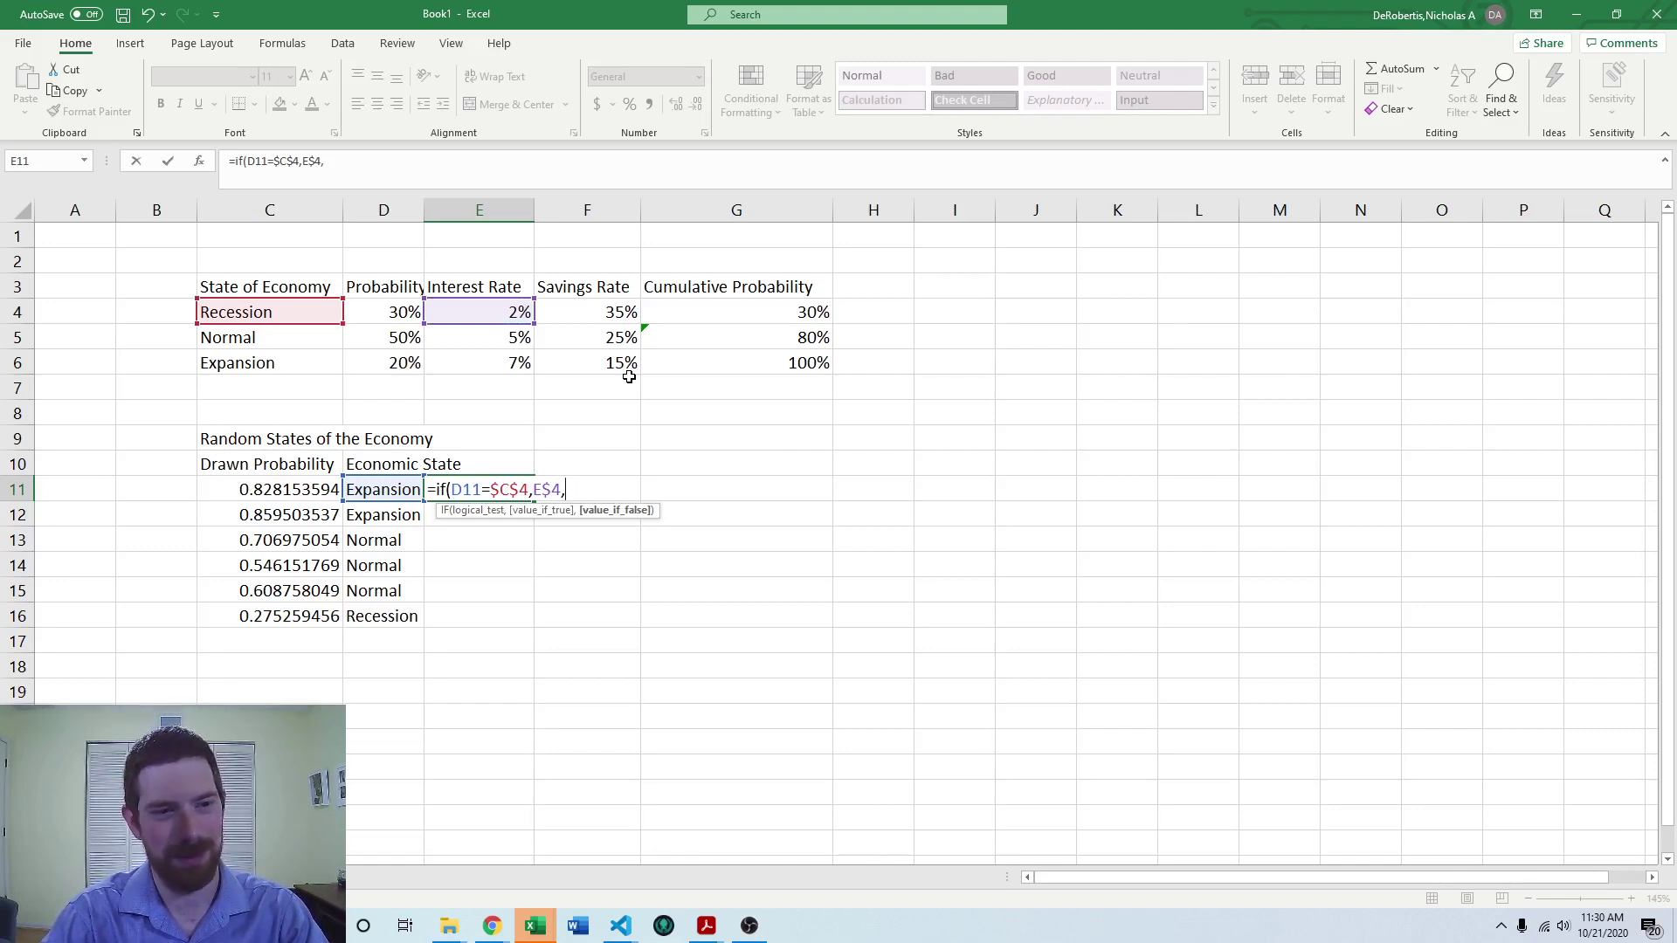
Nest IF(D11=$C$5,E$5,E$6) for the Normal and Expansion rates, accepting the parenthesis fix
text(if()
click(375, 490)
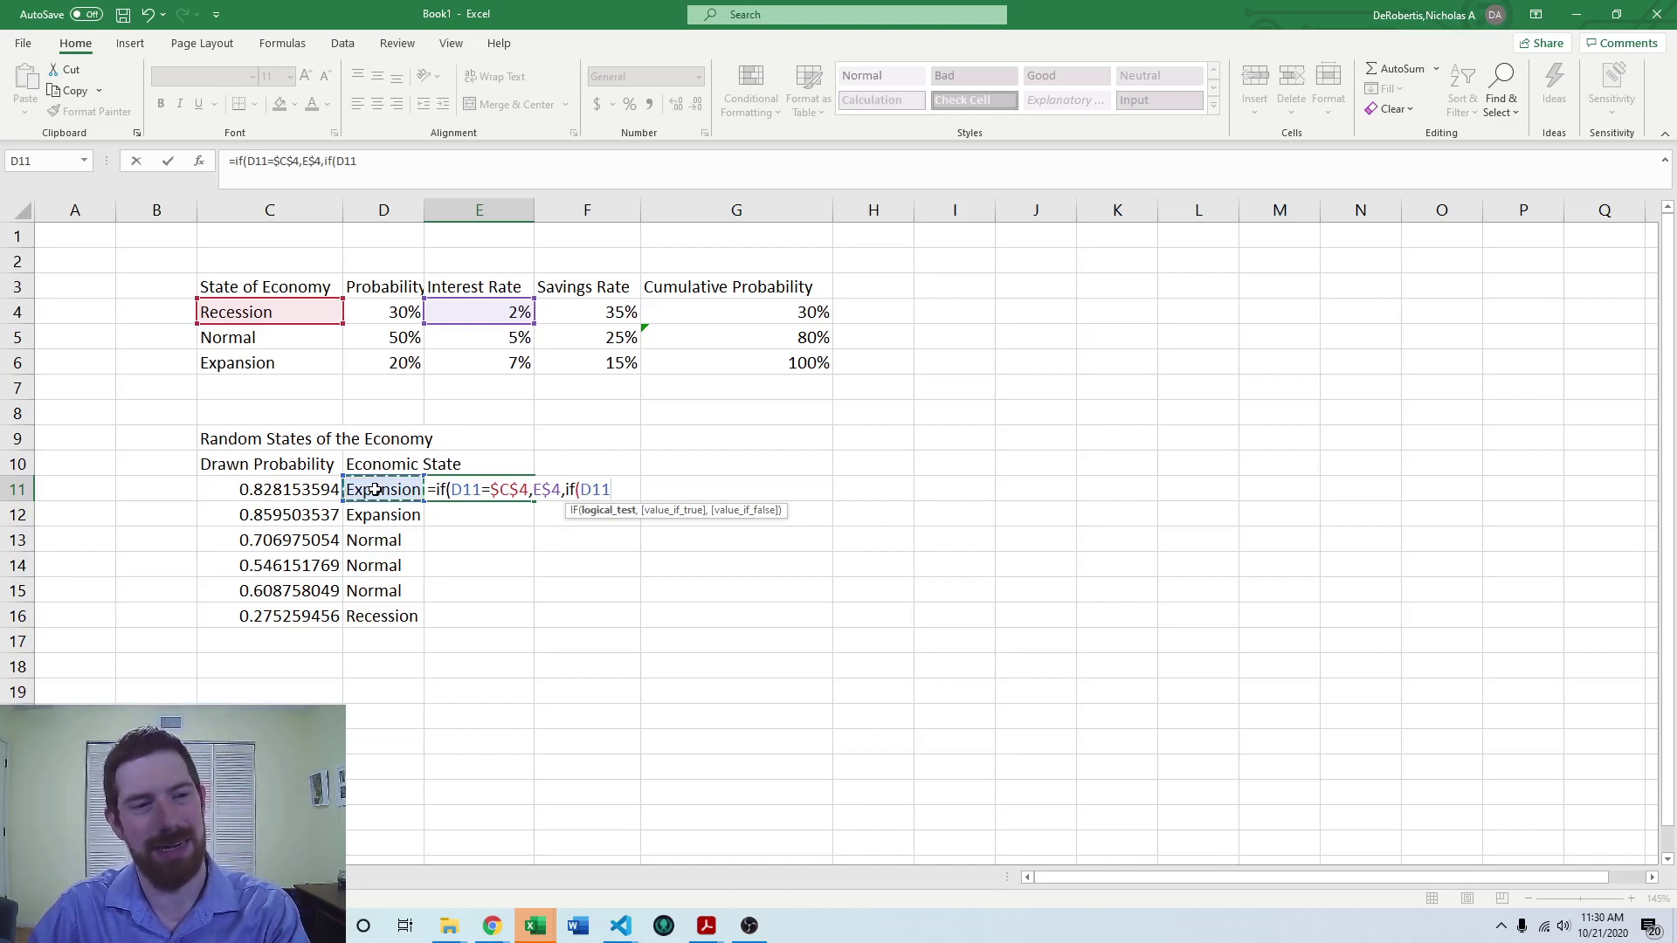
text(=)
click(253, 340)
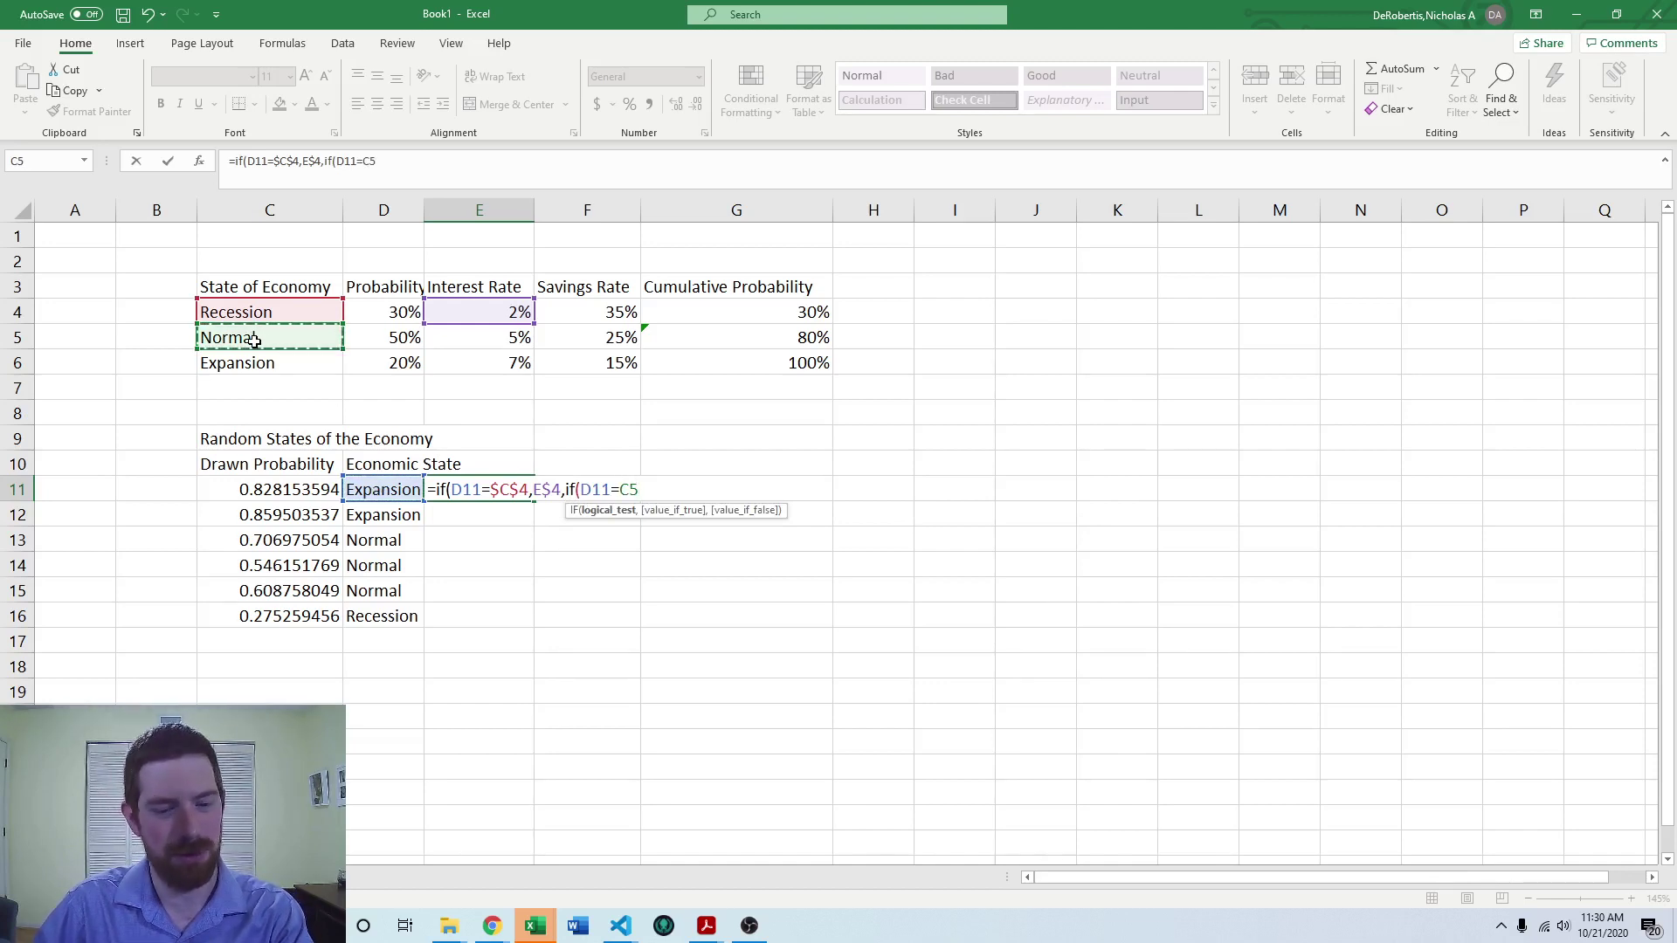
key(F4)
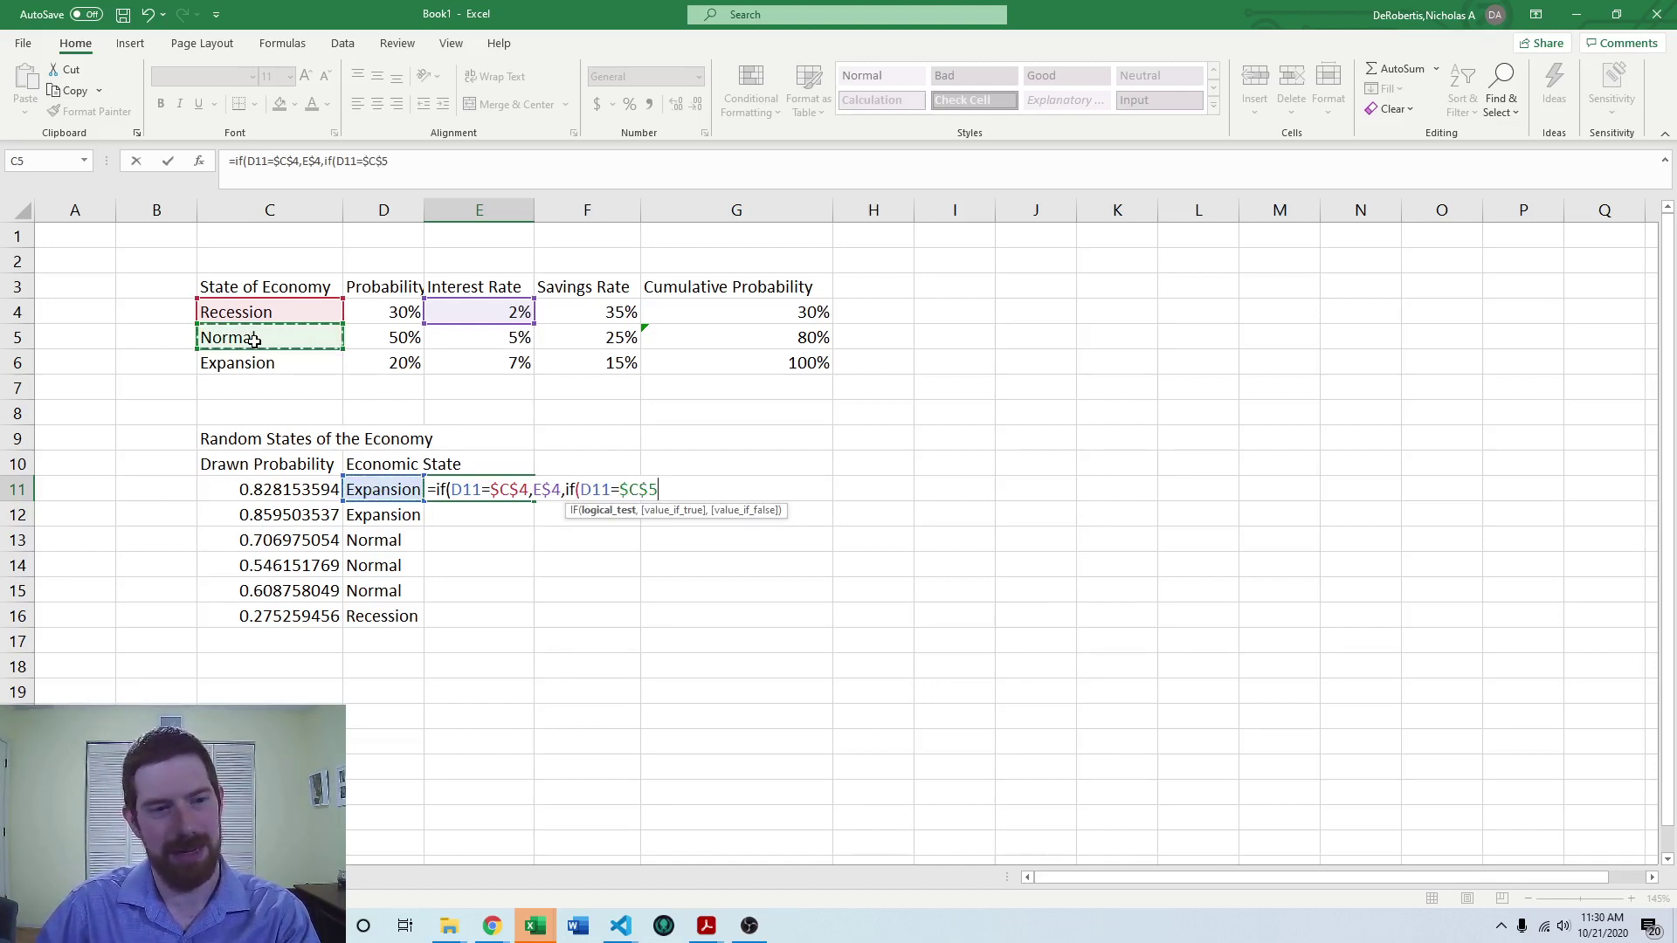
text(,)
click(497, 340)
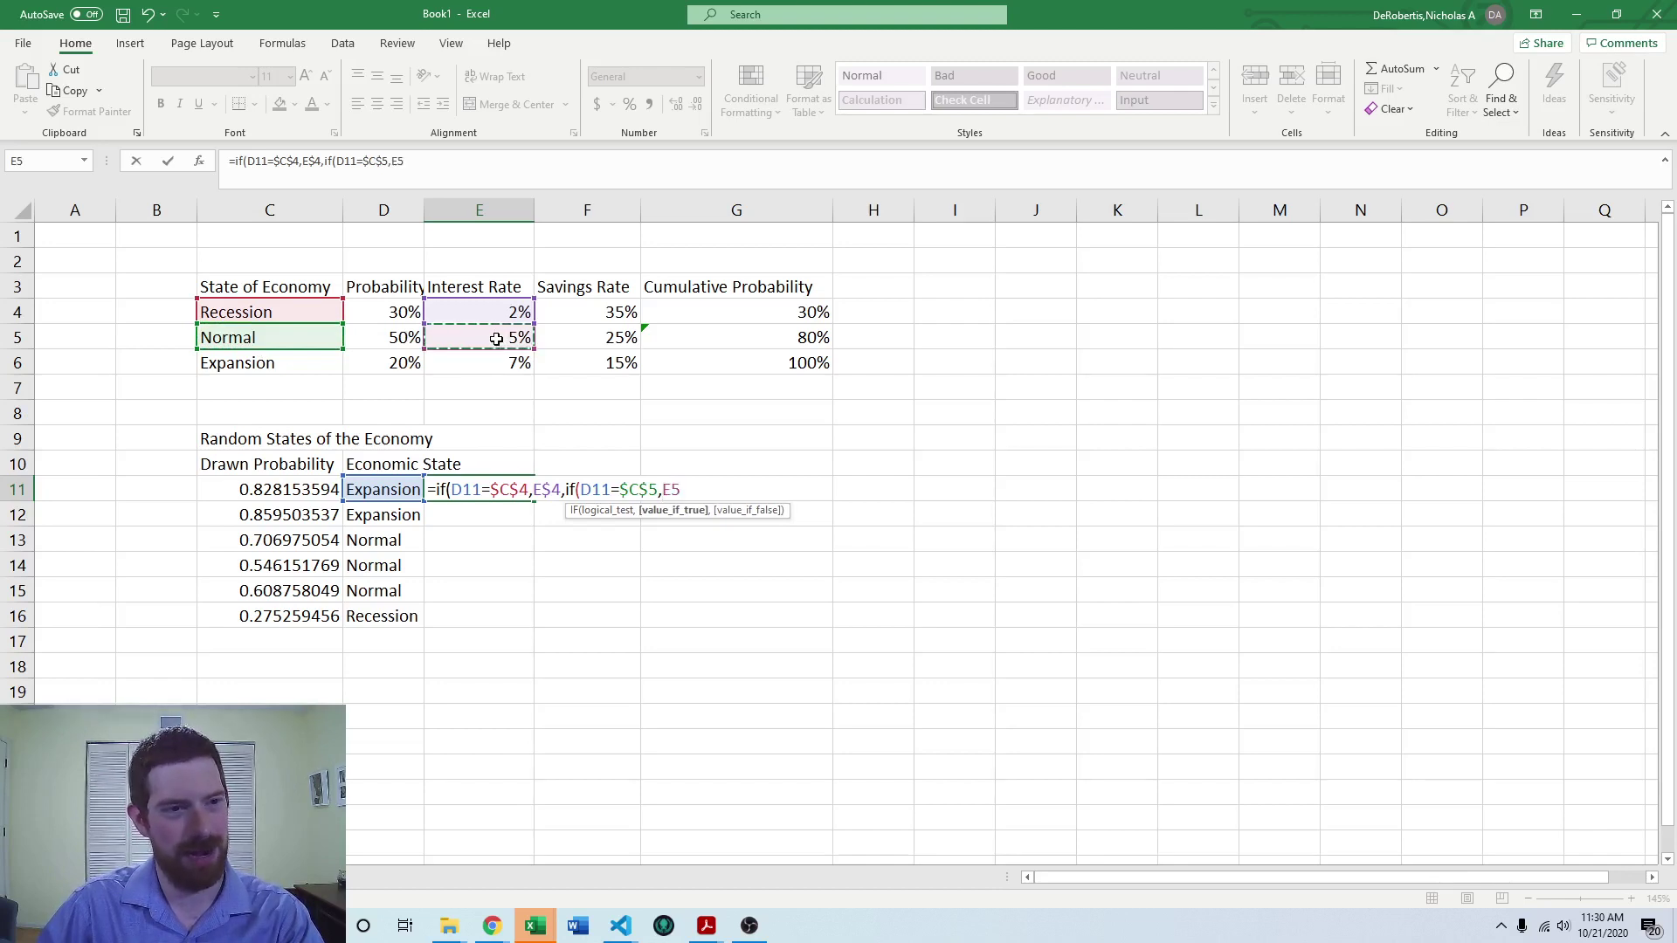
key(F4)
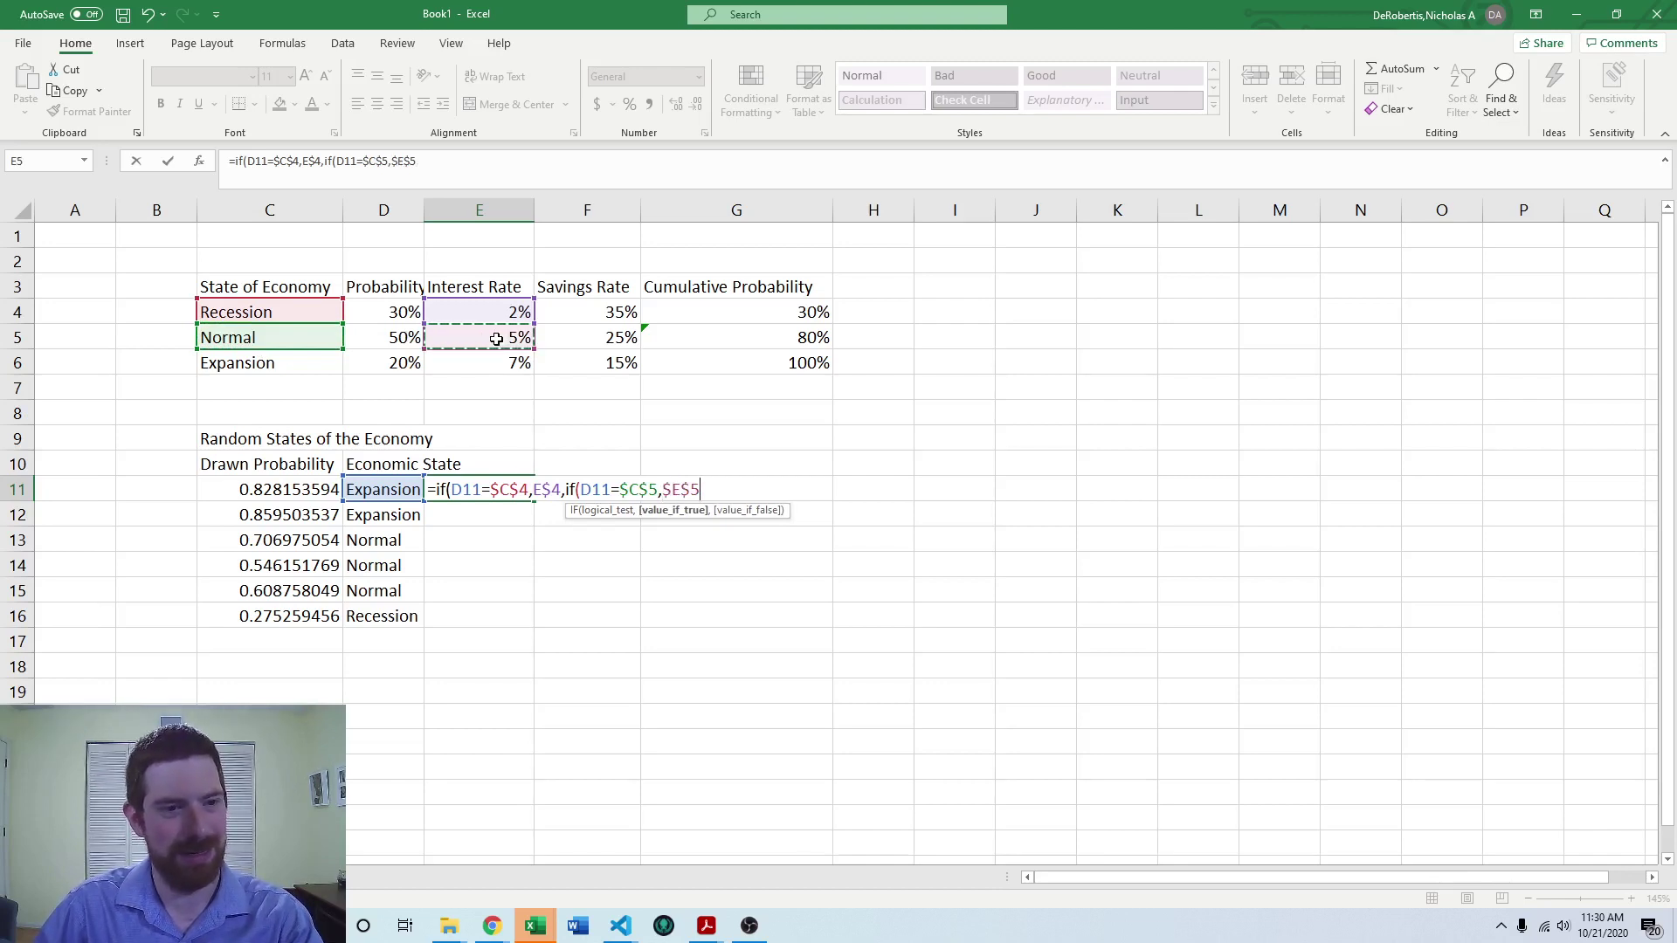
key(F4)
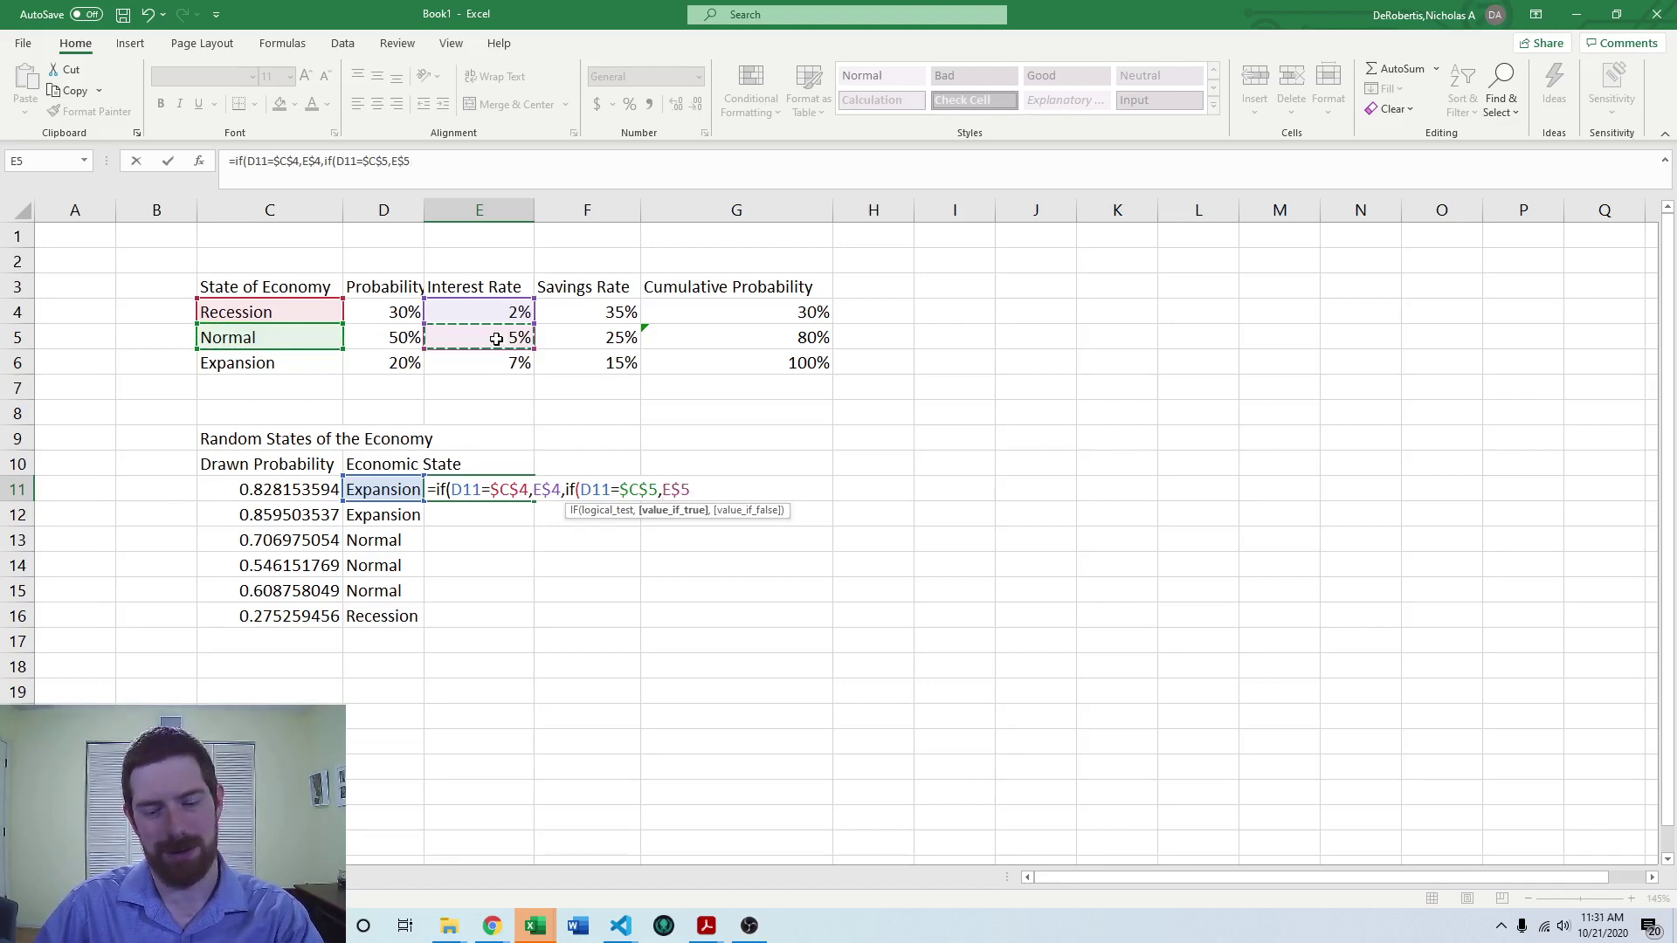
text(,)
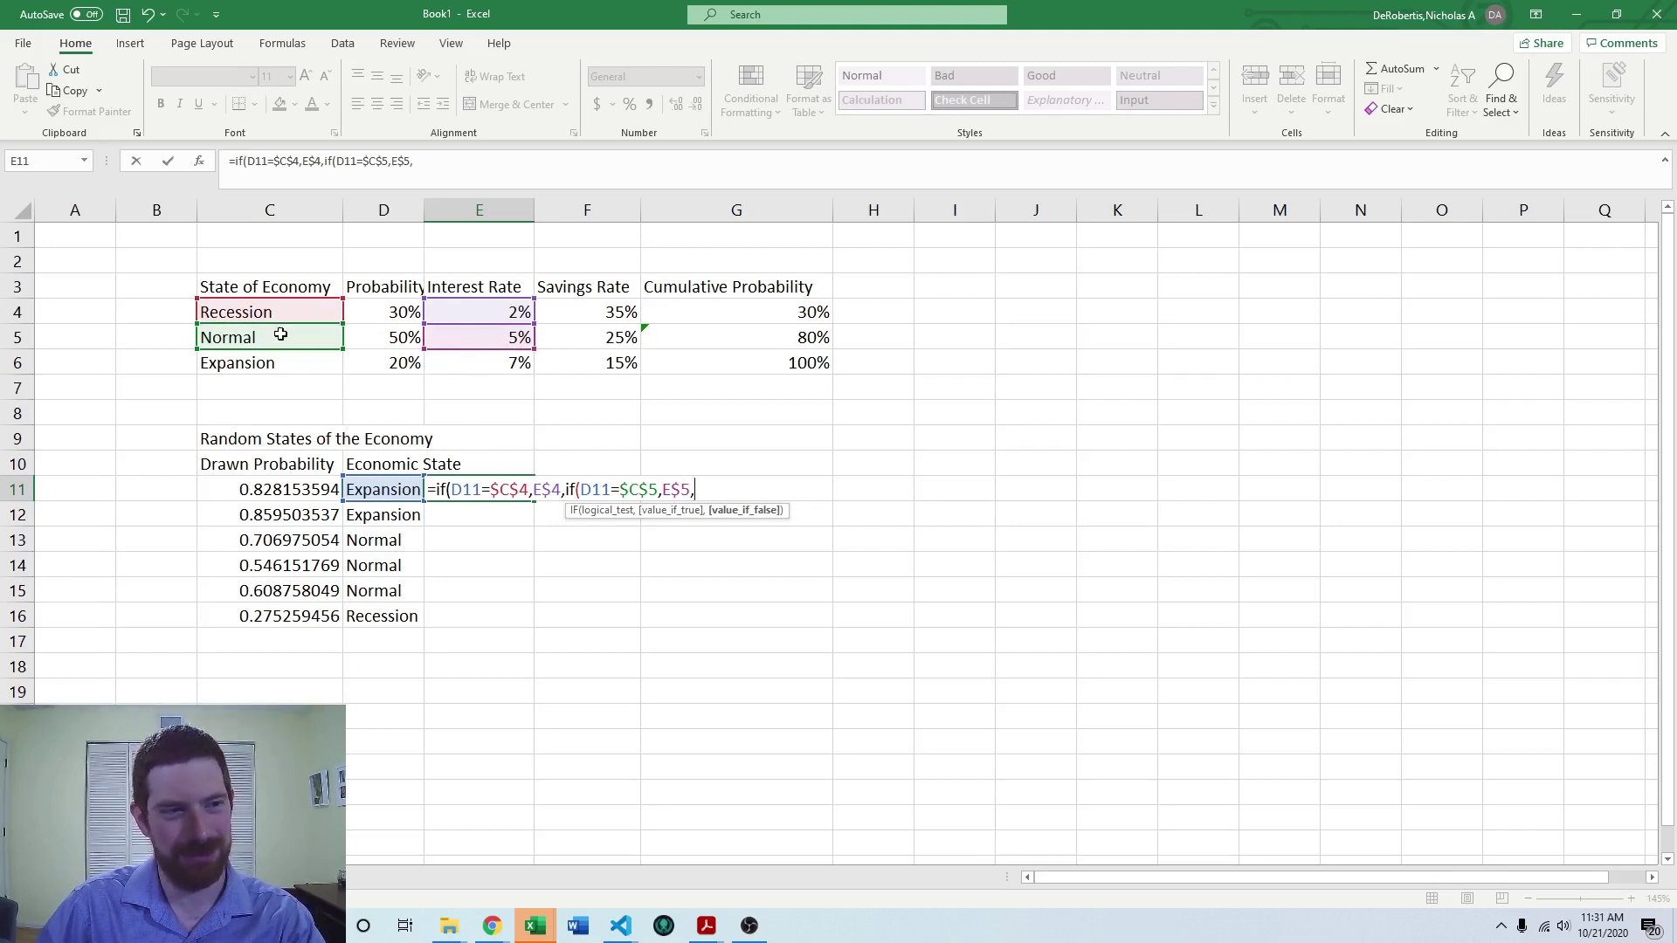
click(499, 364)
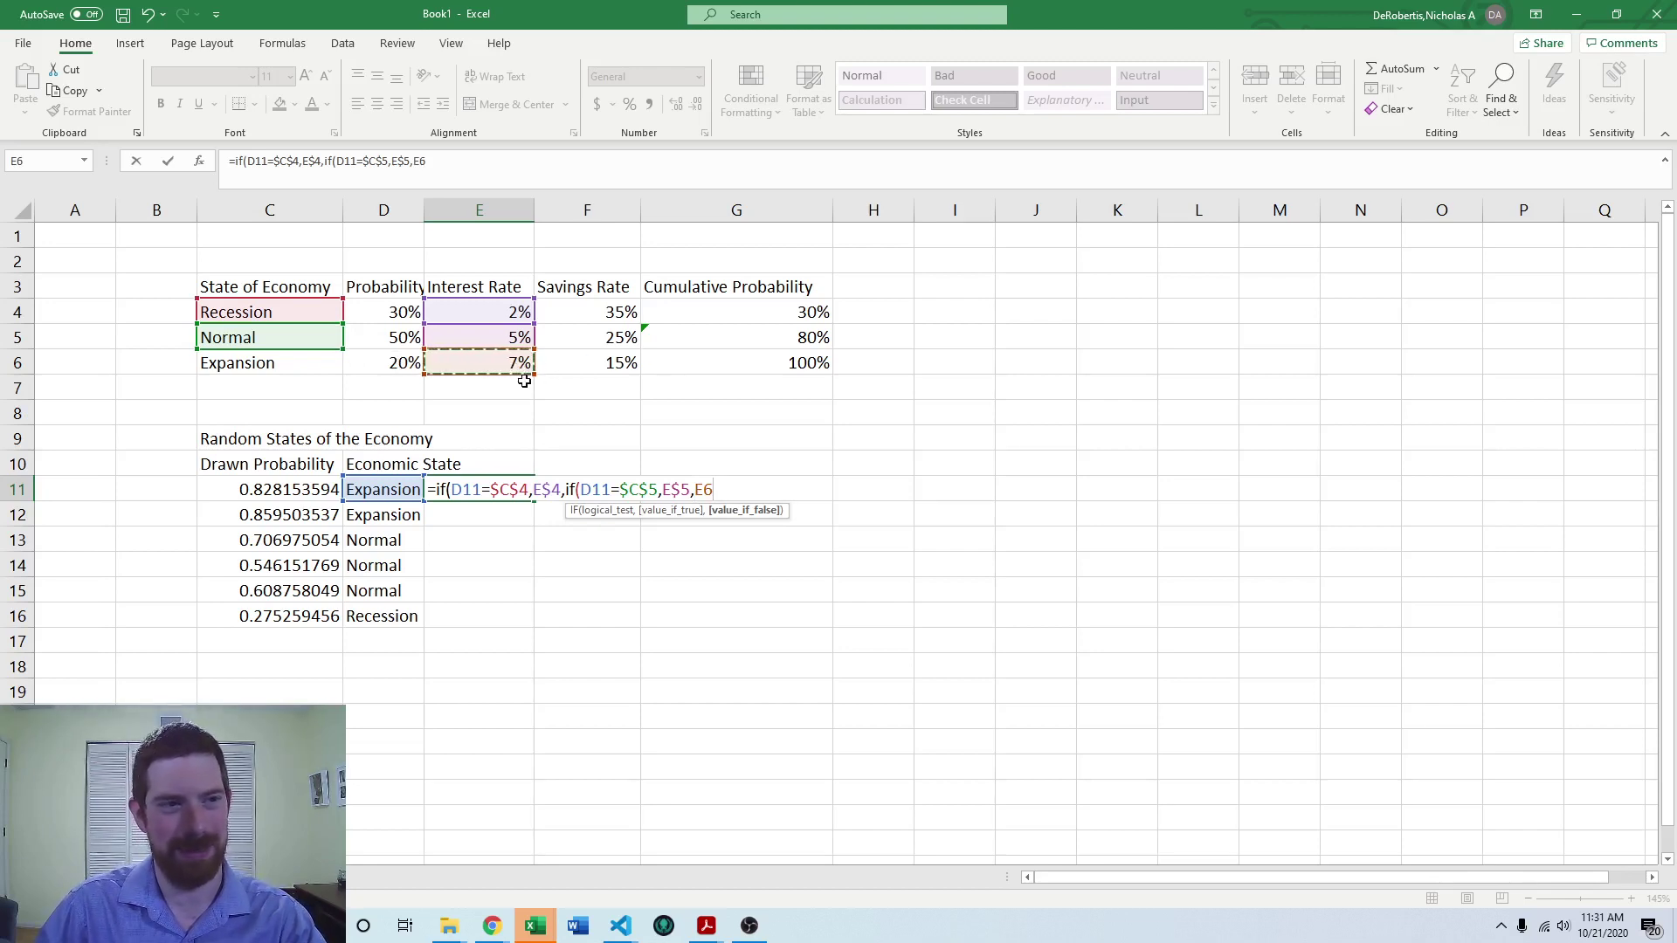
key(F4)
key(F4)
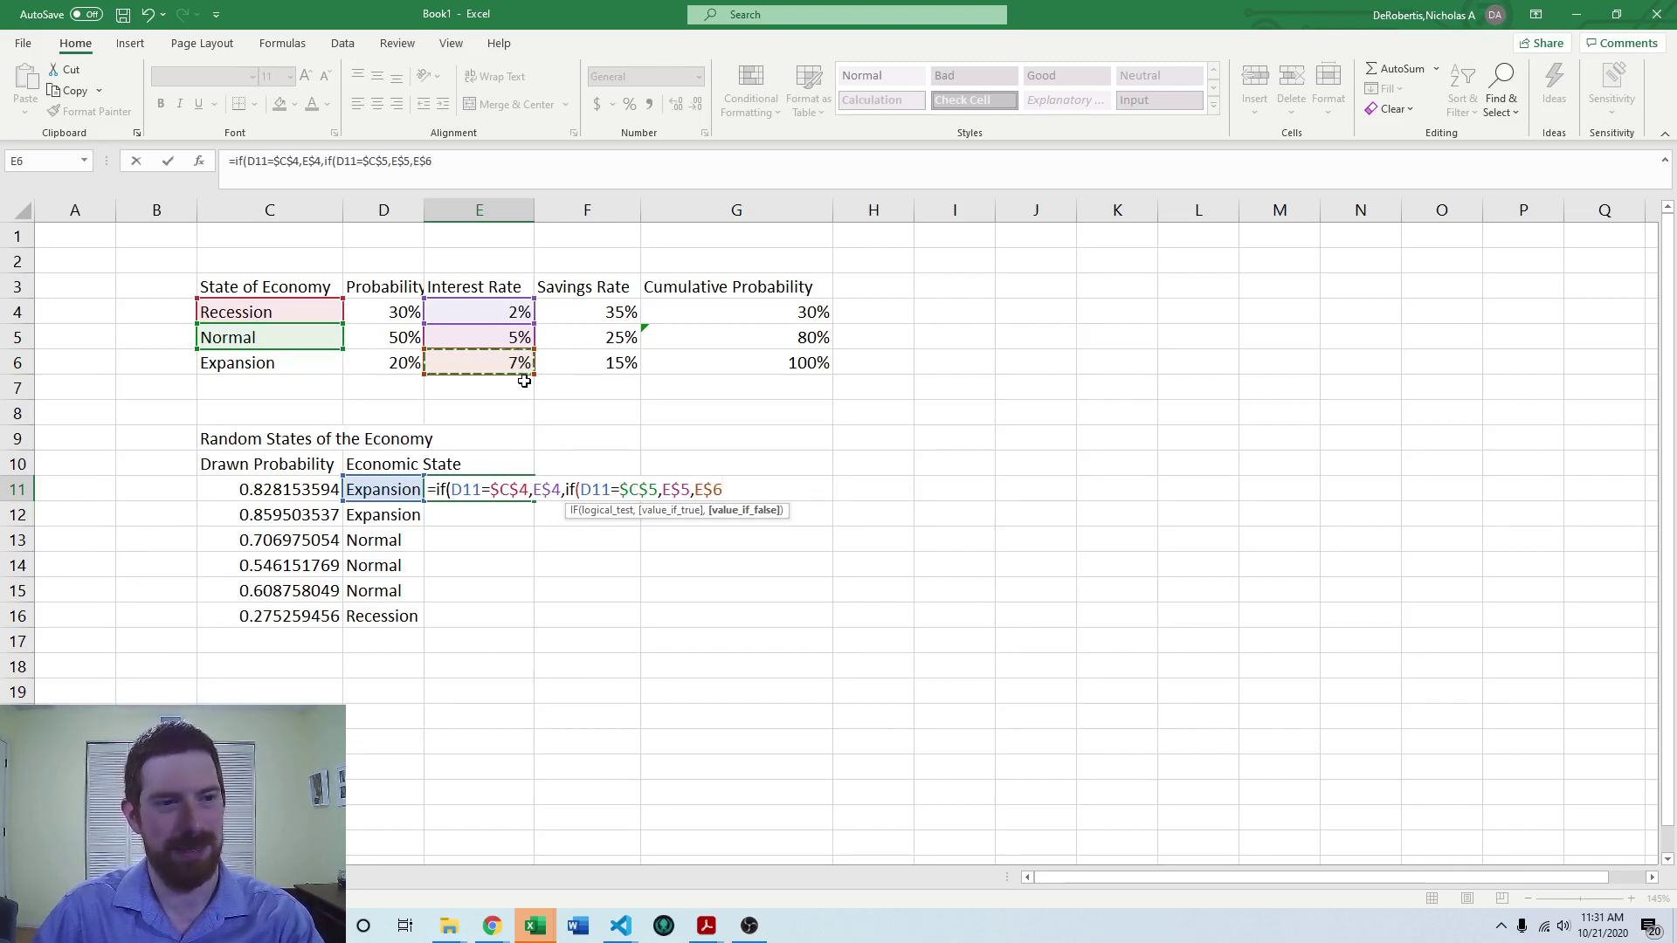
text())
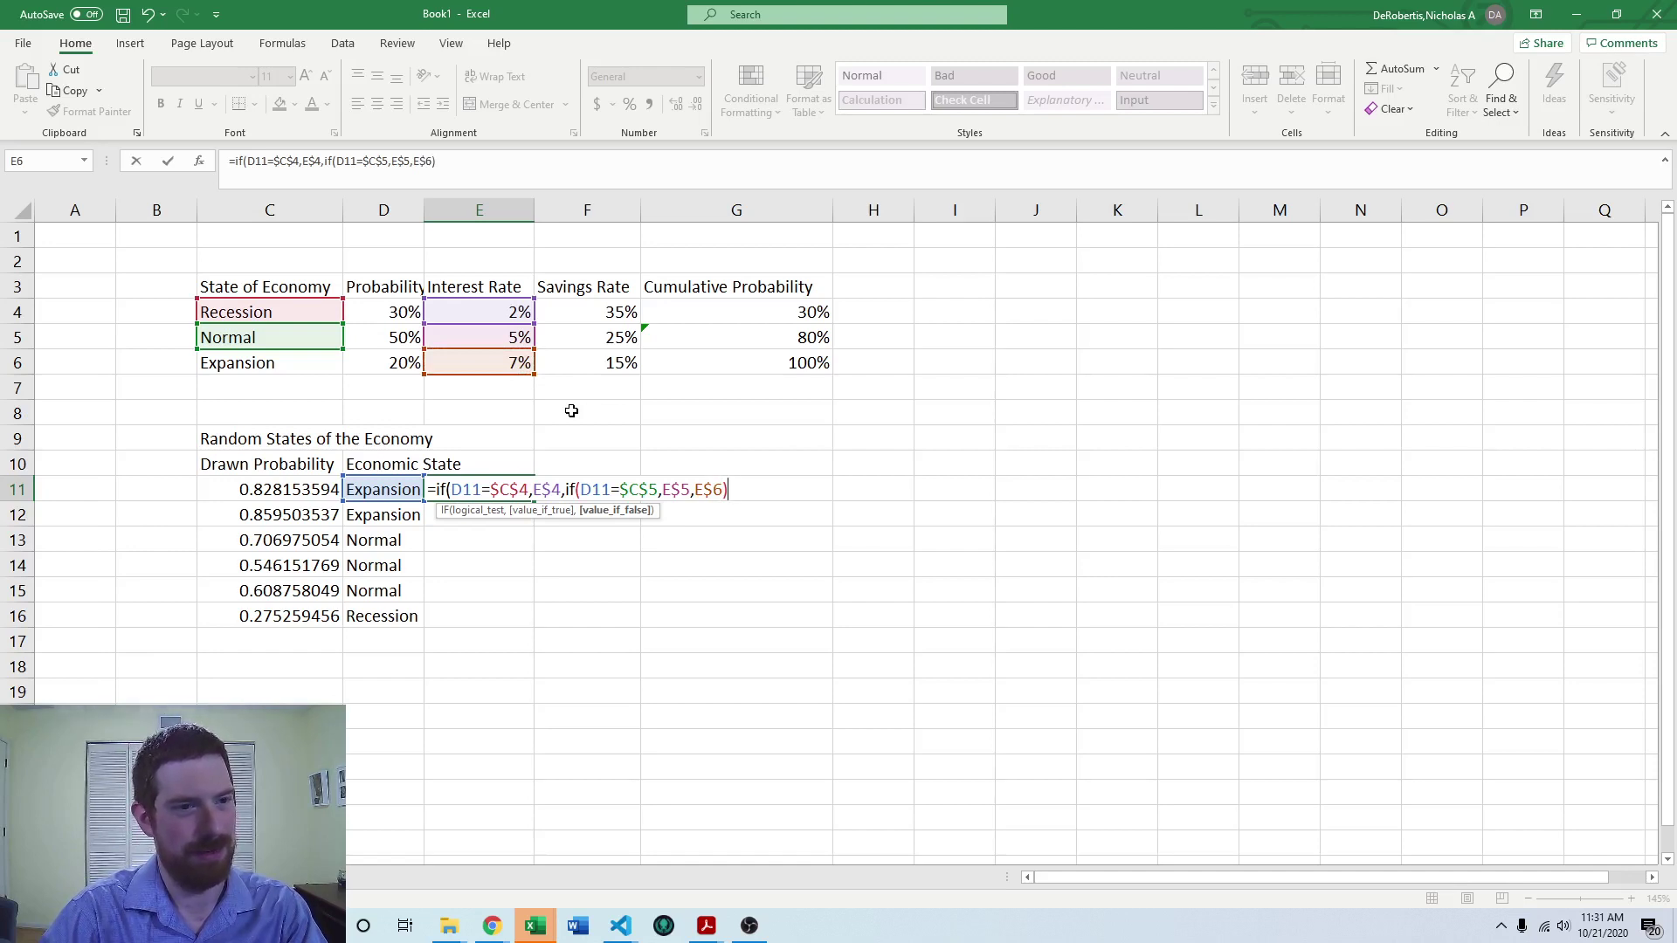
key(Return)
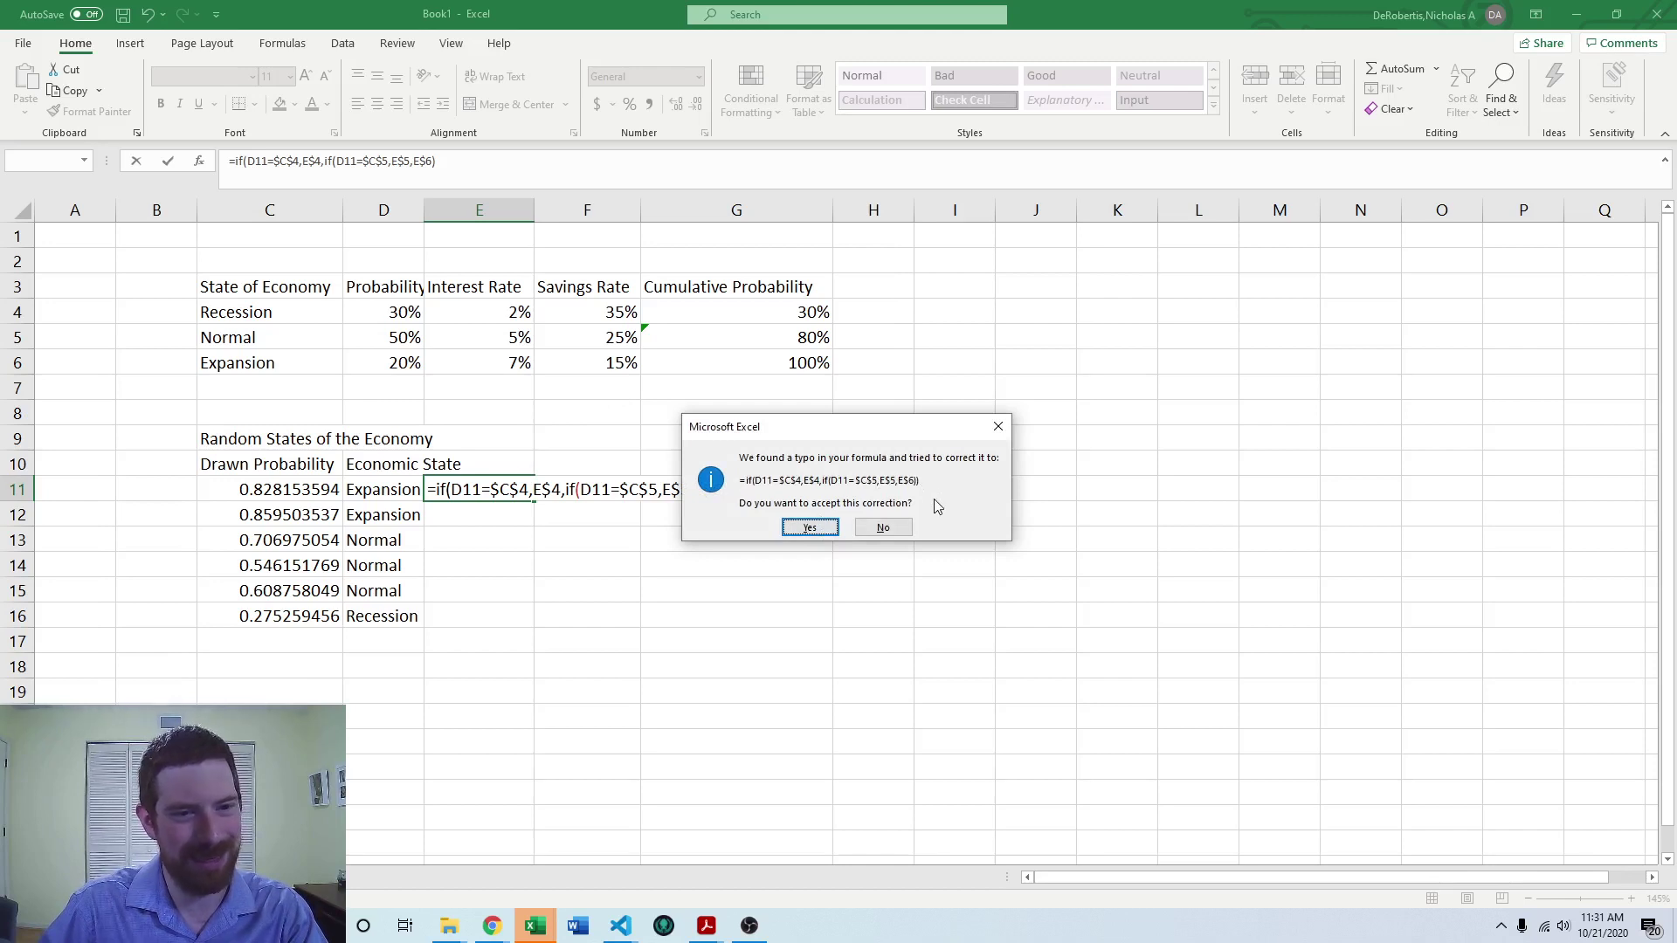
click(794, 527)
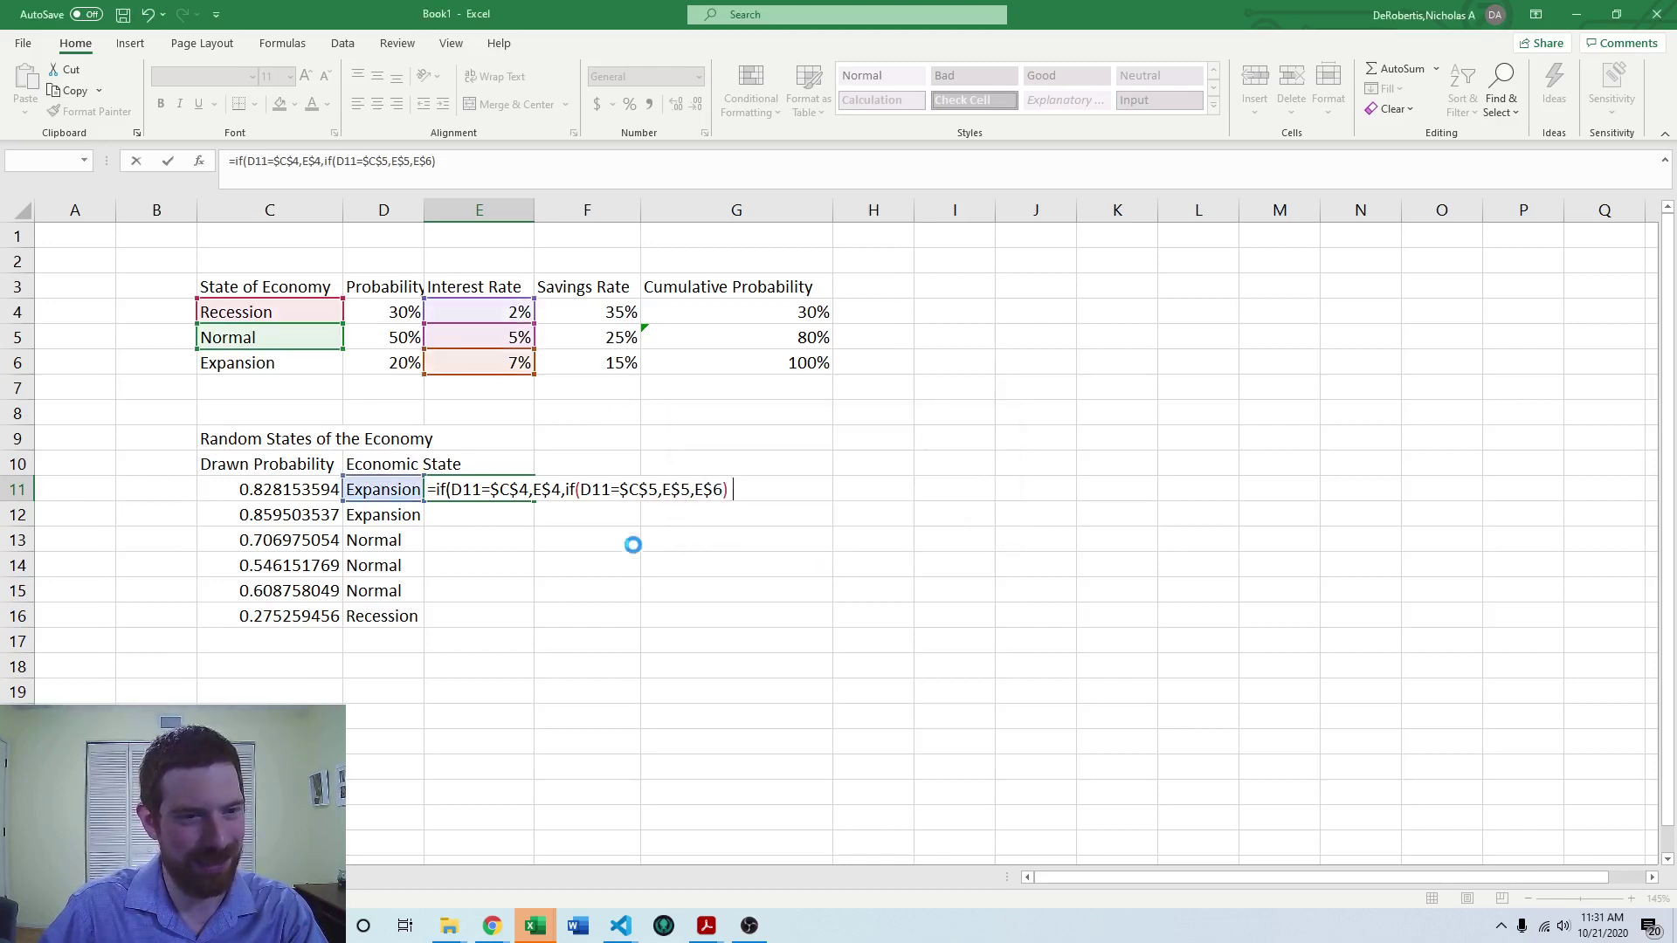
Format the E11 interest rate as a percentage
key(Up)
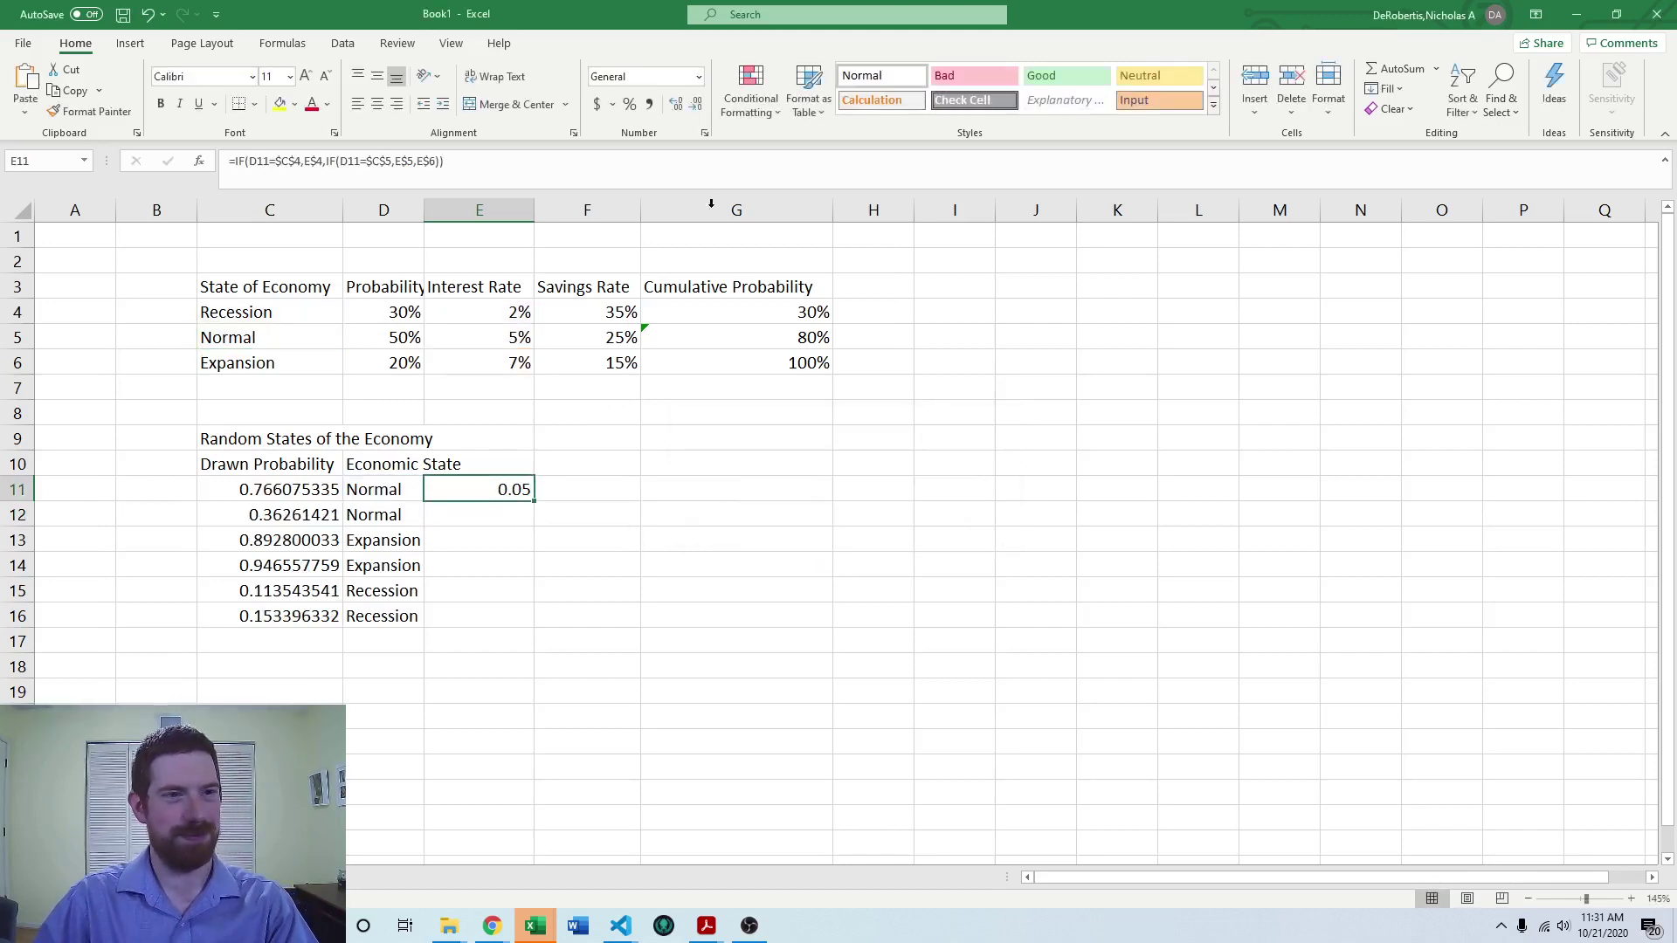
click(629, 104)
click(639, 531)
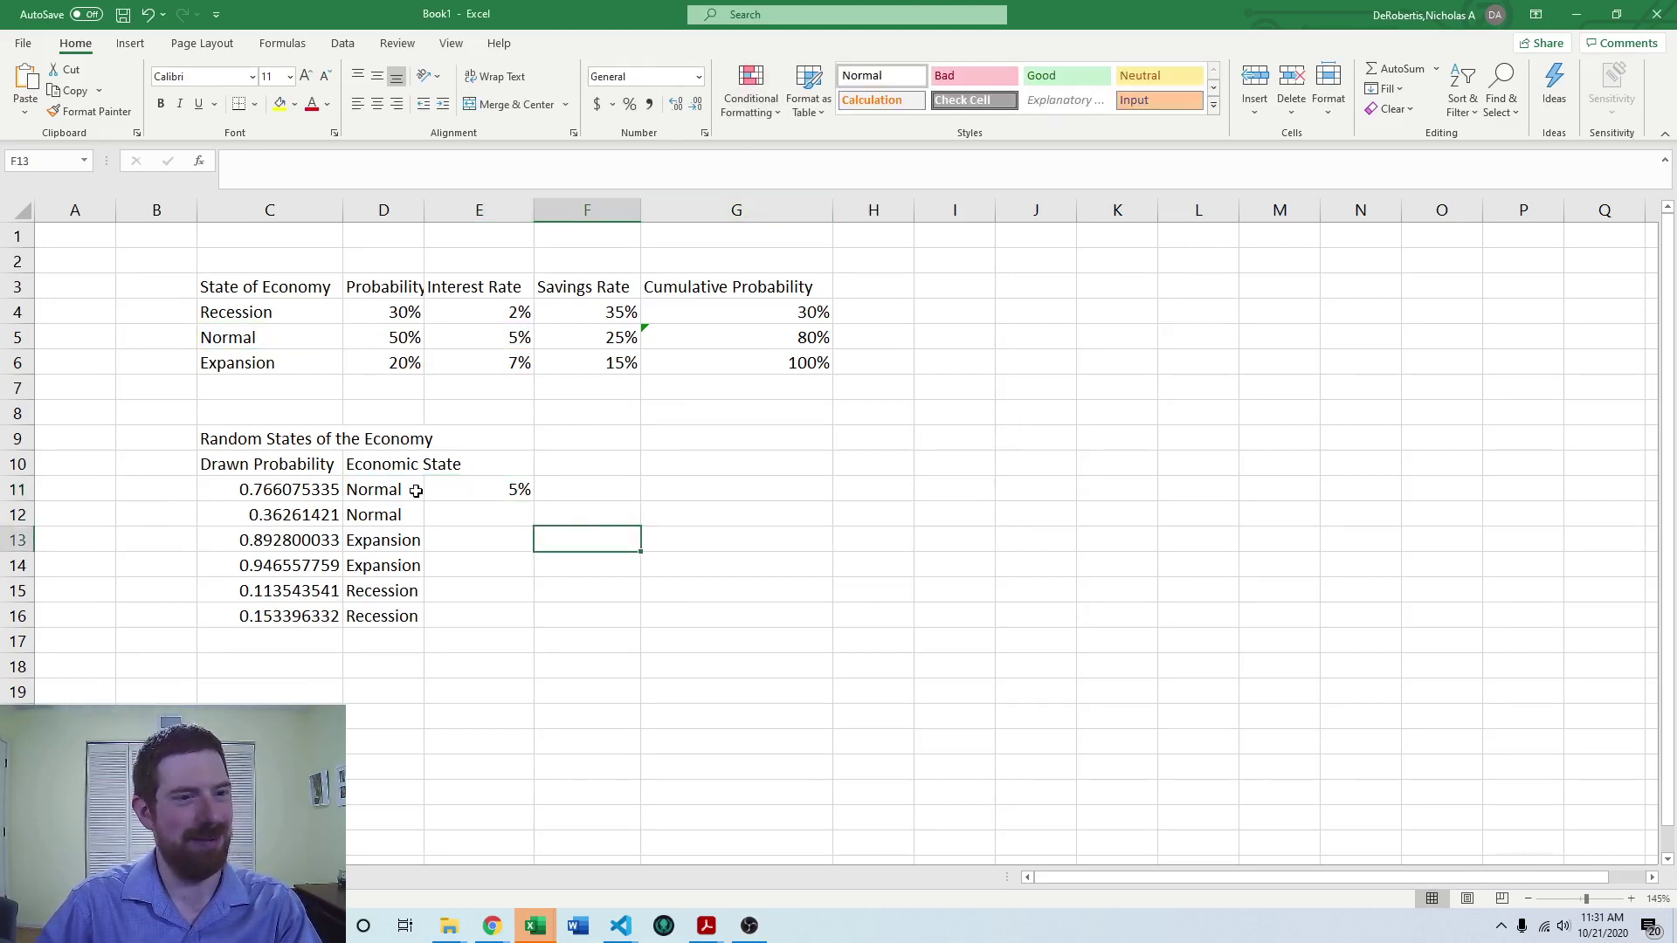
click(389, 493)
click(581, 366)
click(504, 494)
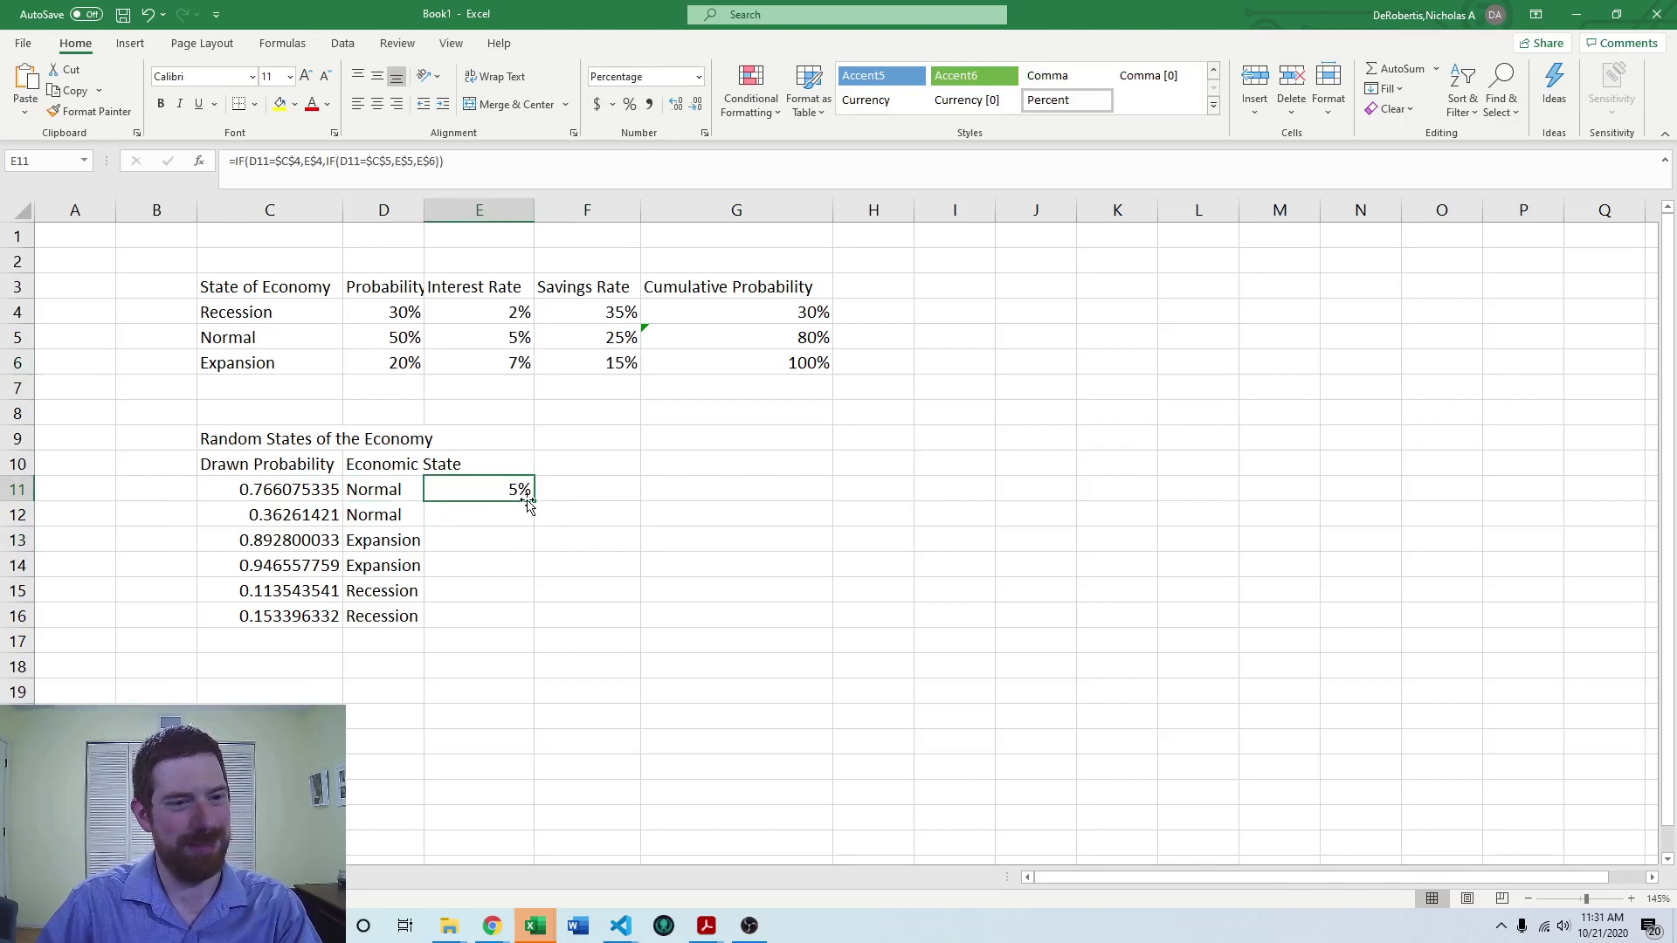
Add the headers Interest Rate in E10 and Savings Rate in F10
double_click(515, 464)
text(Interest Rate)
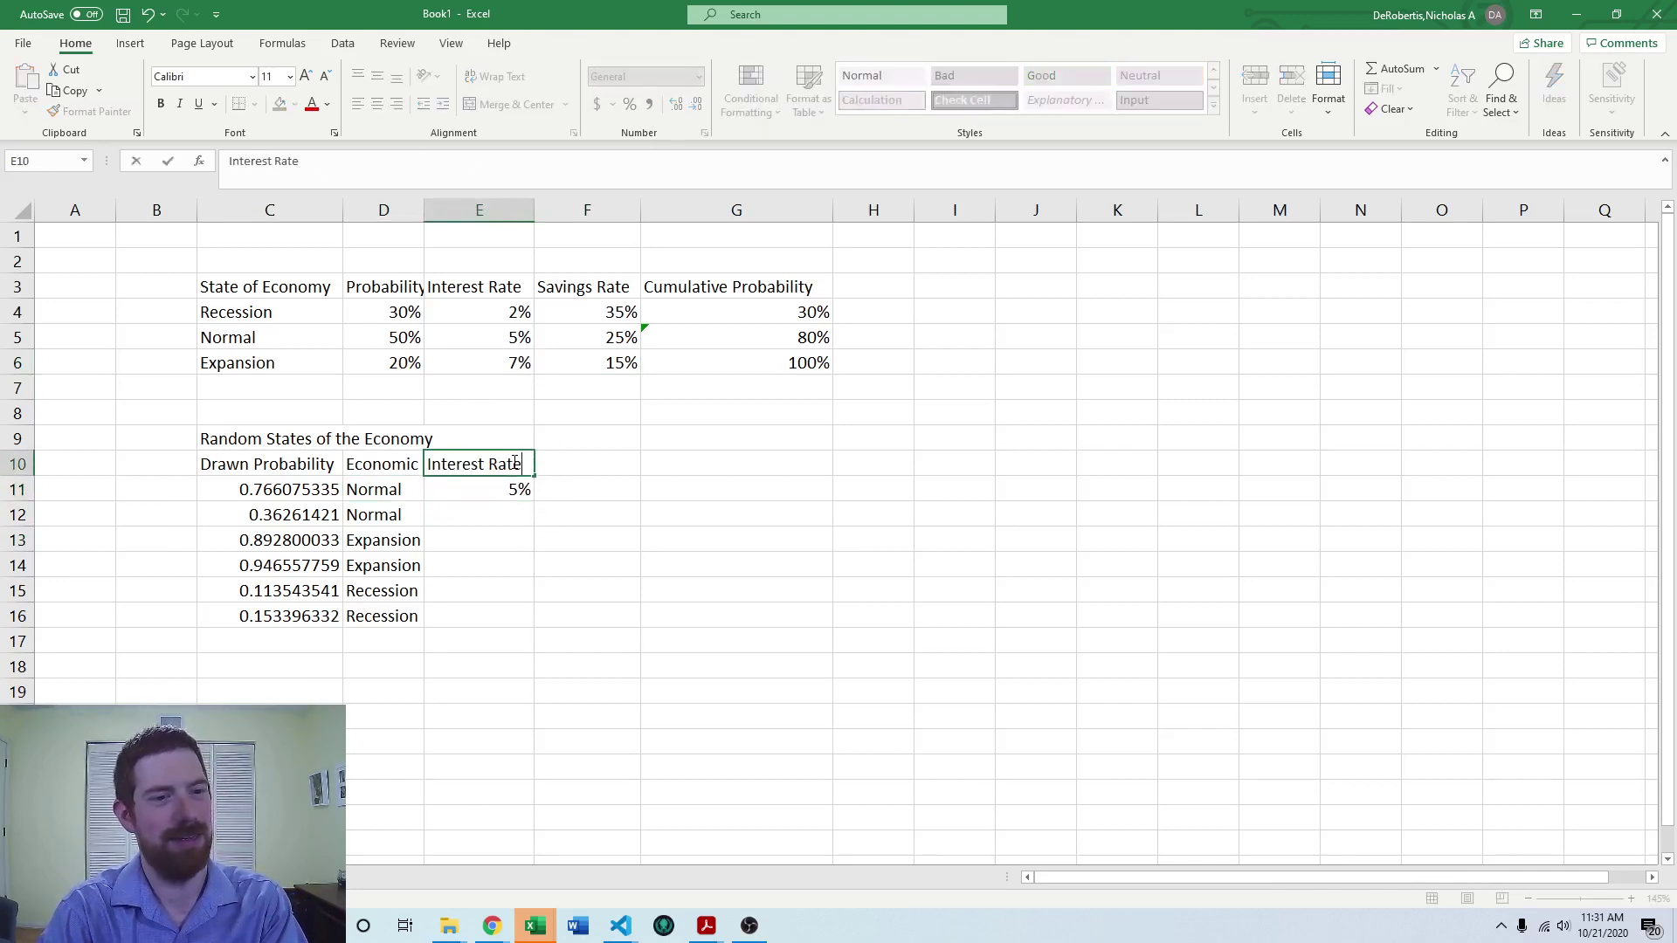
key(Tab)
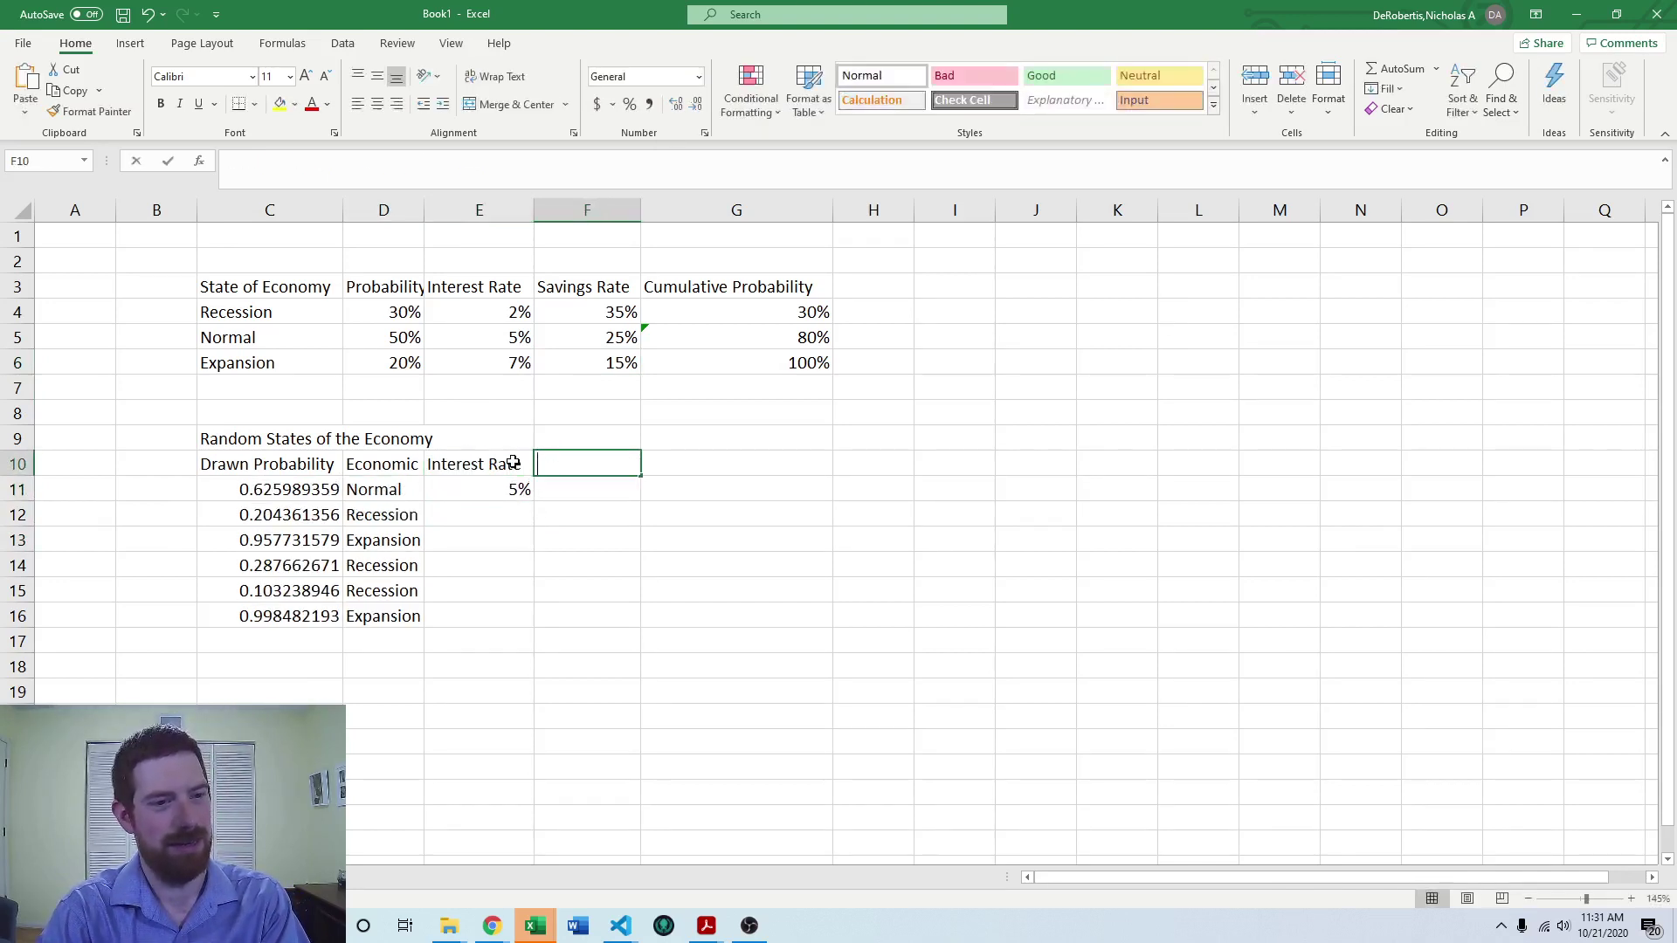
text(Savings Rate)
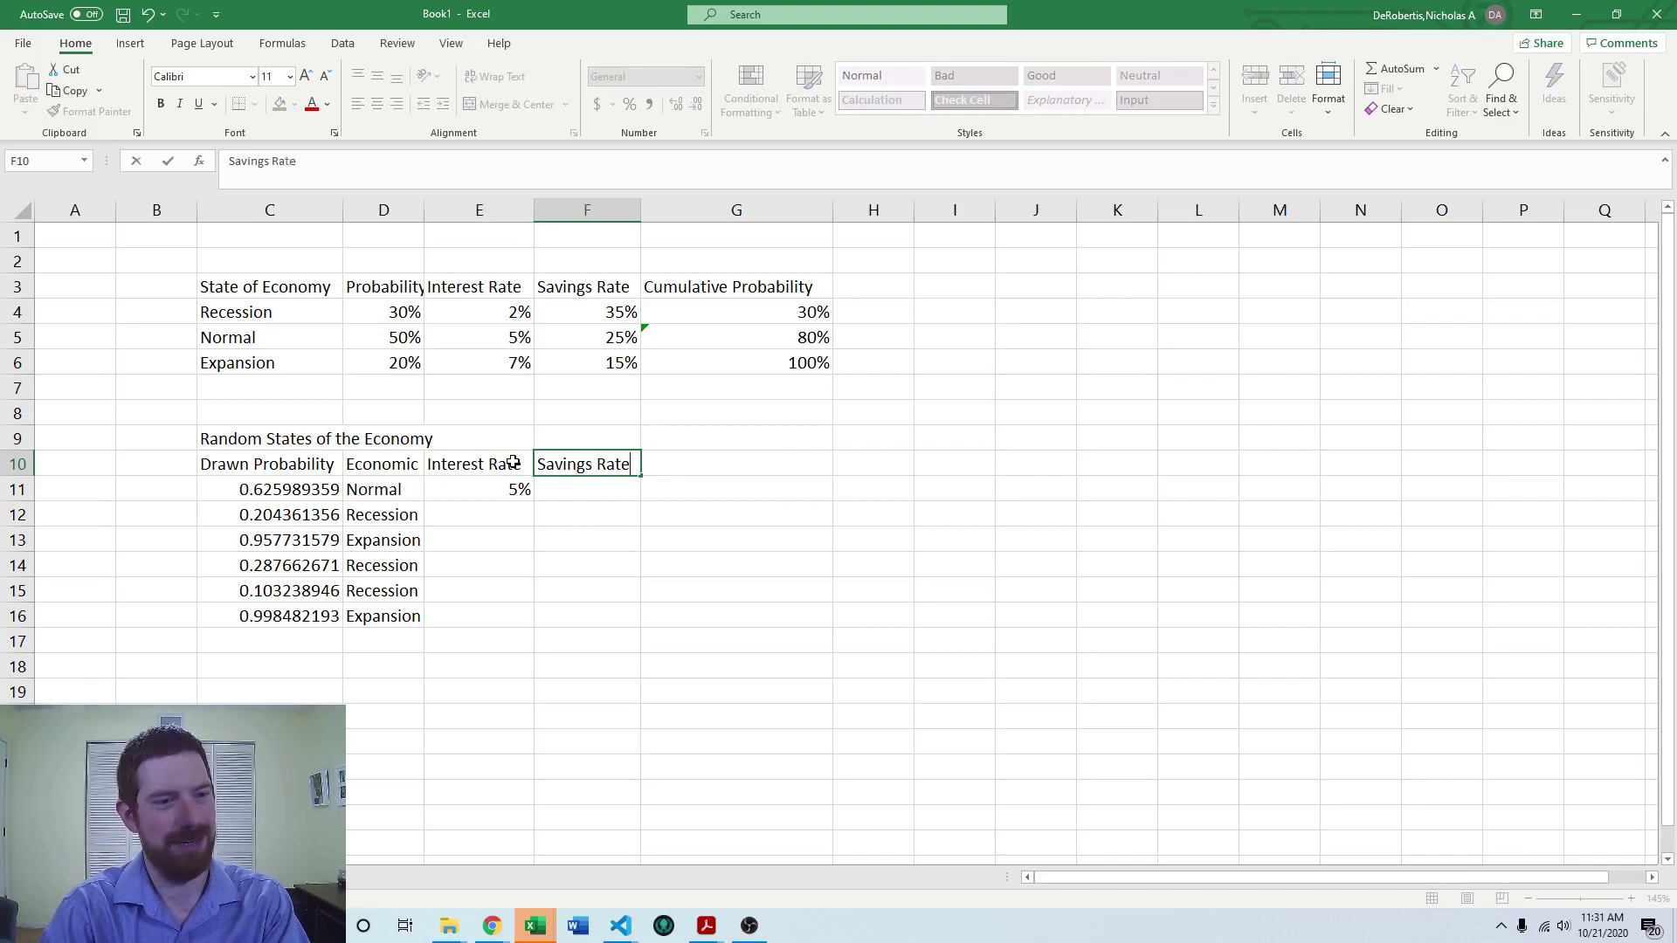
key(Return)
Fill the rate formula from E11 into F11, then down through row 16
drag(485, 489, 636, 629)
click(516, 490)
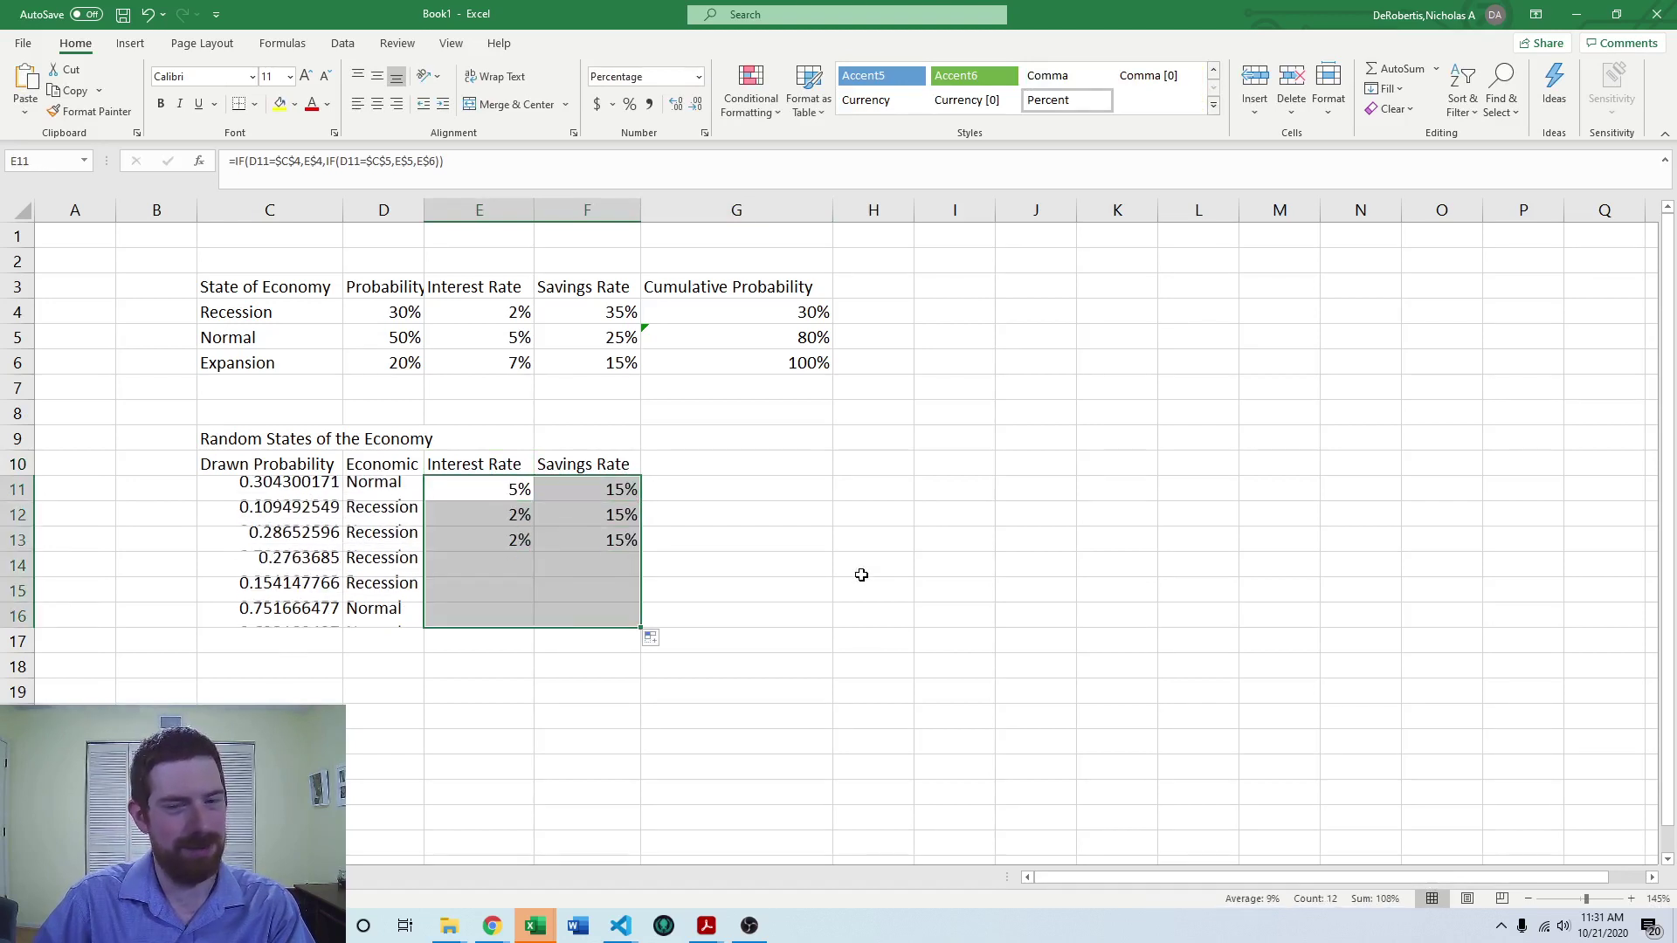
click(846, 555)
click(657, 472)
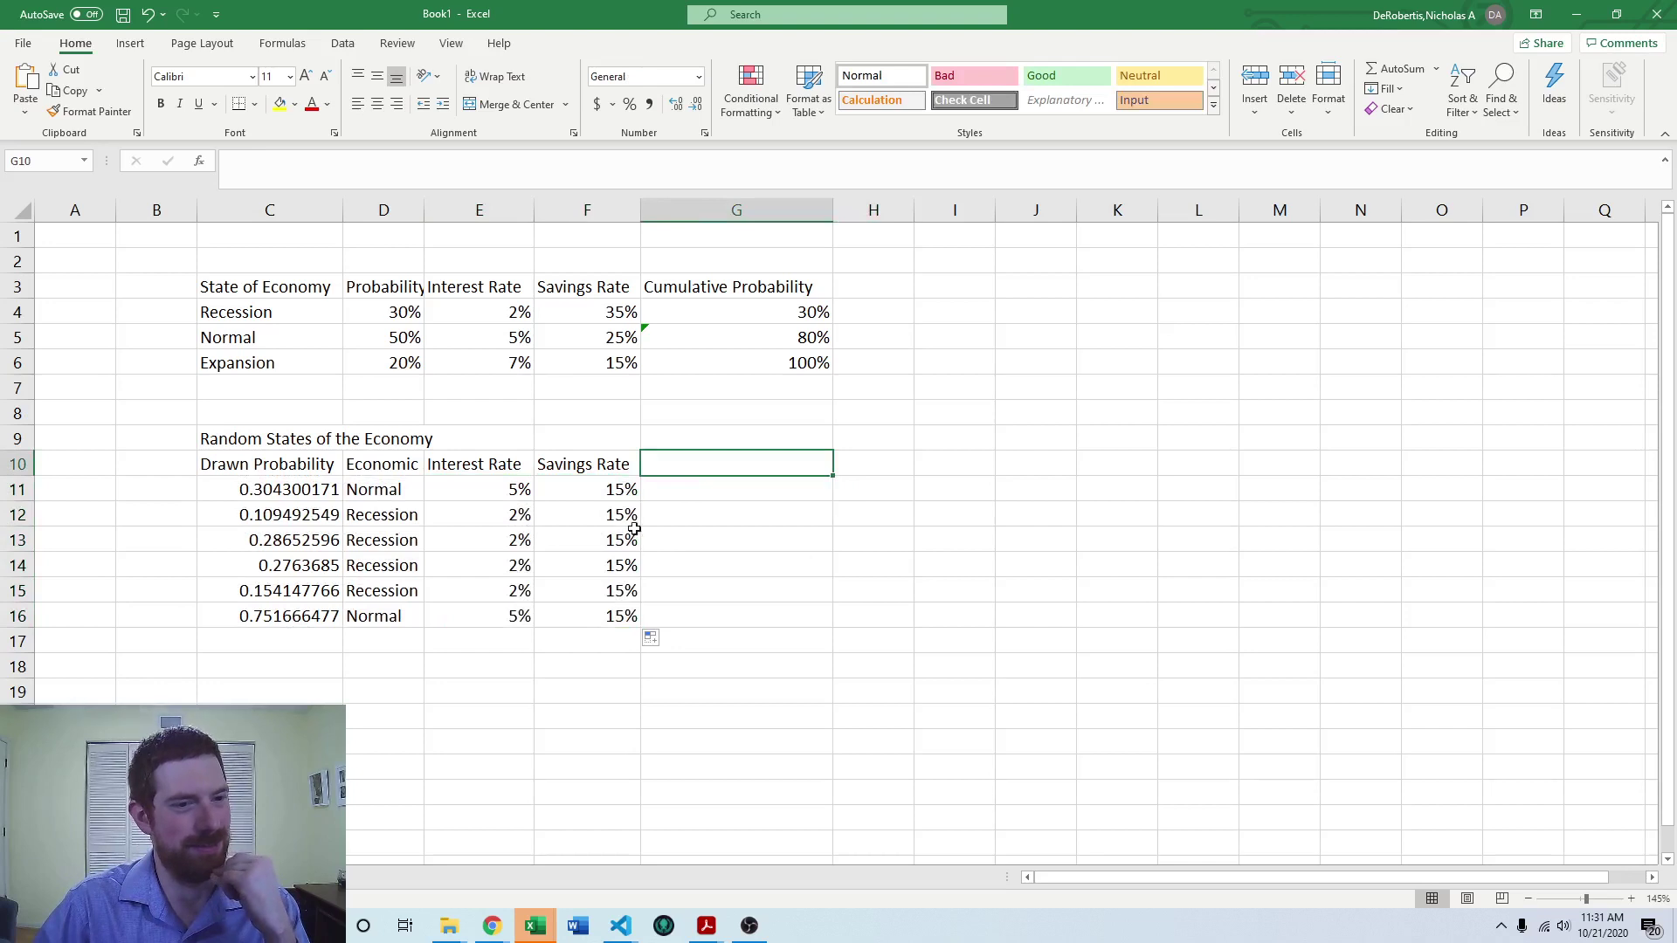
click(611, 494)
click(473, 172)
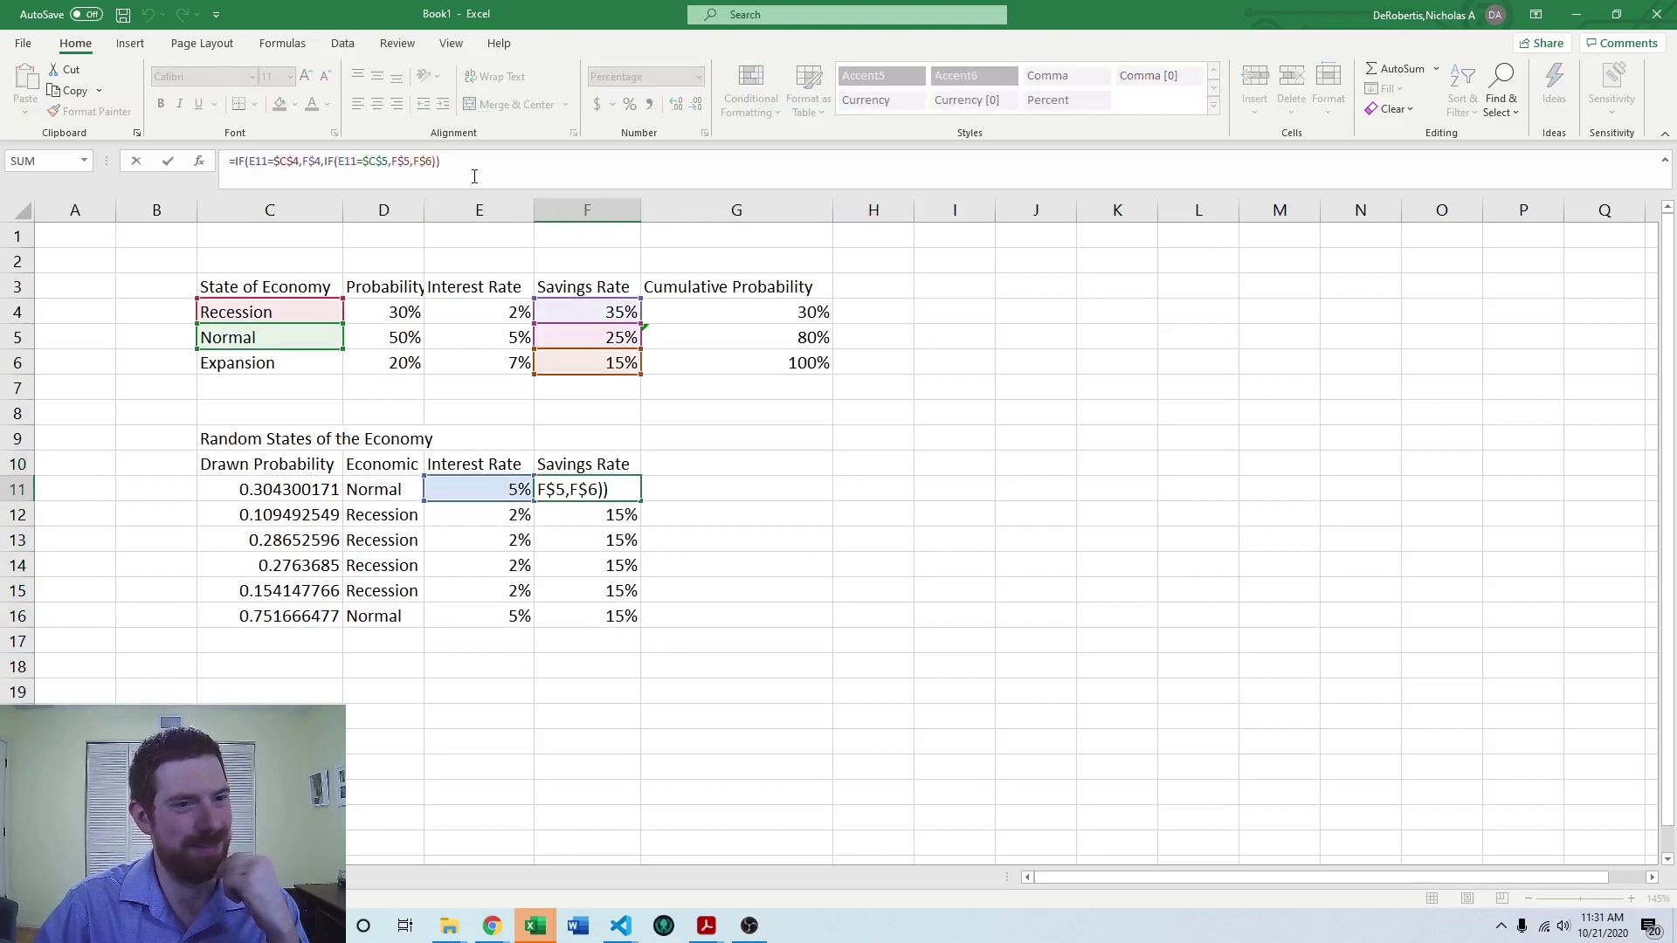
key(Escape)
click(739, 565)
click(611, 489)
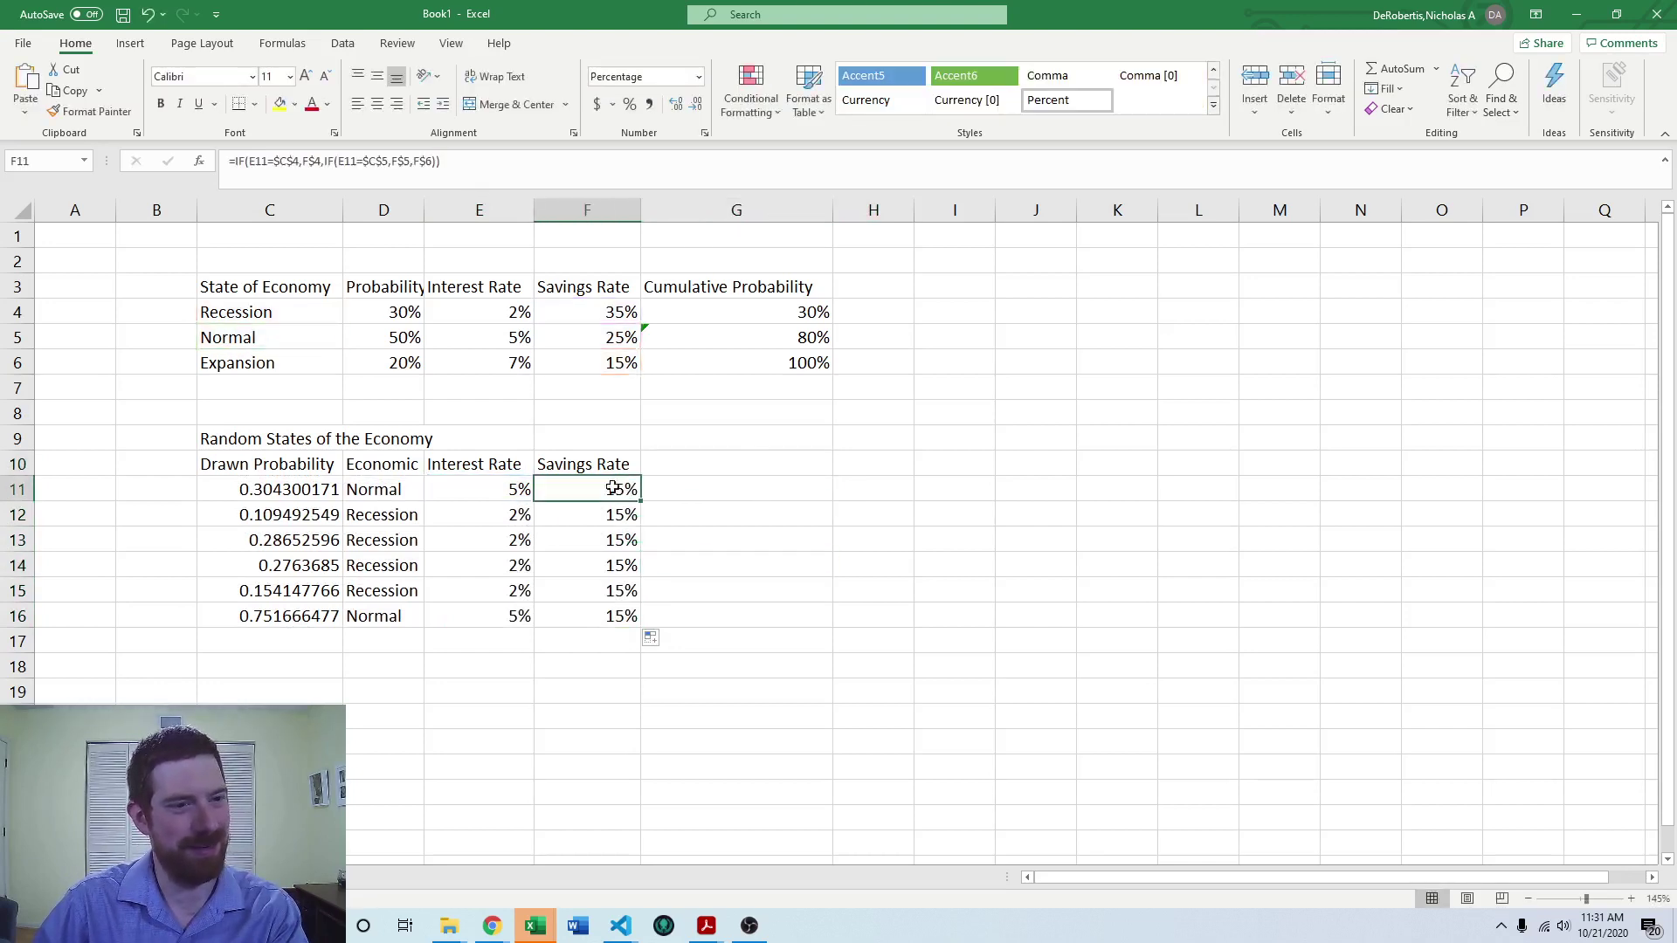
click(519, 174)
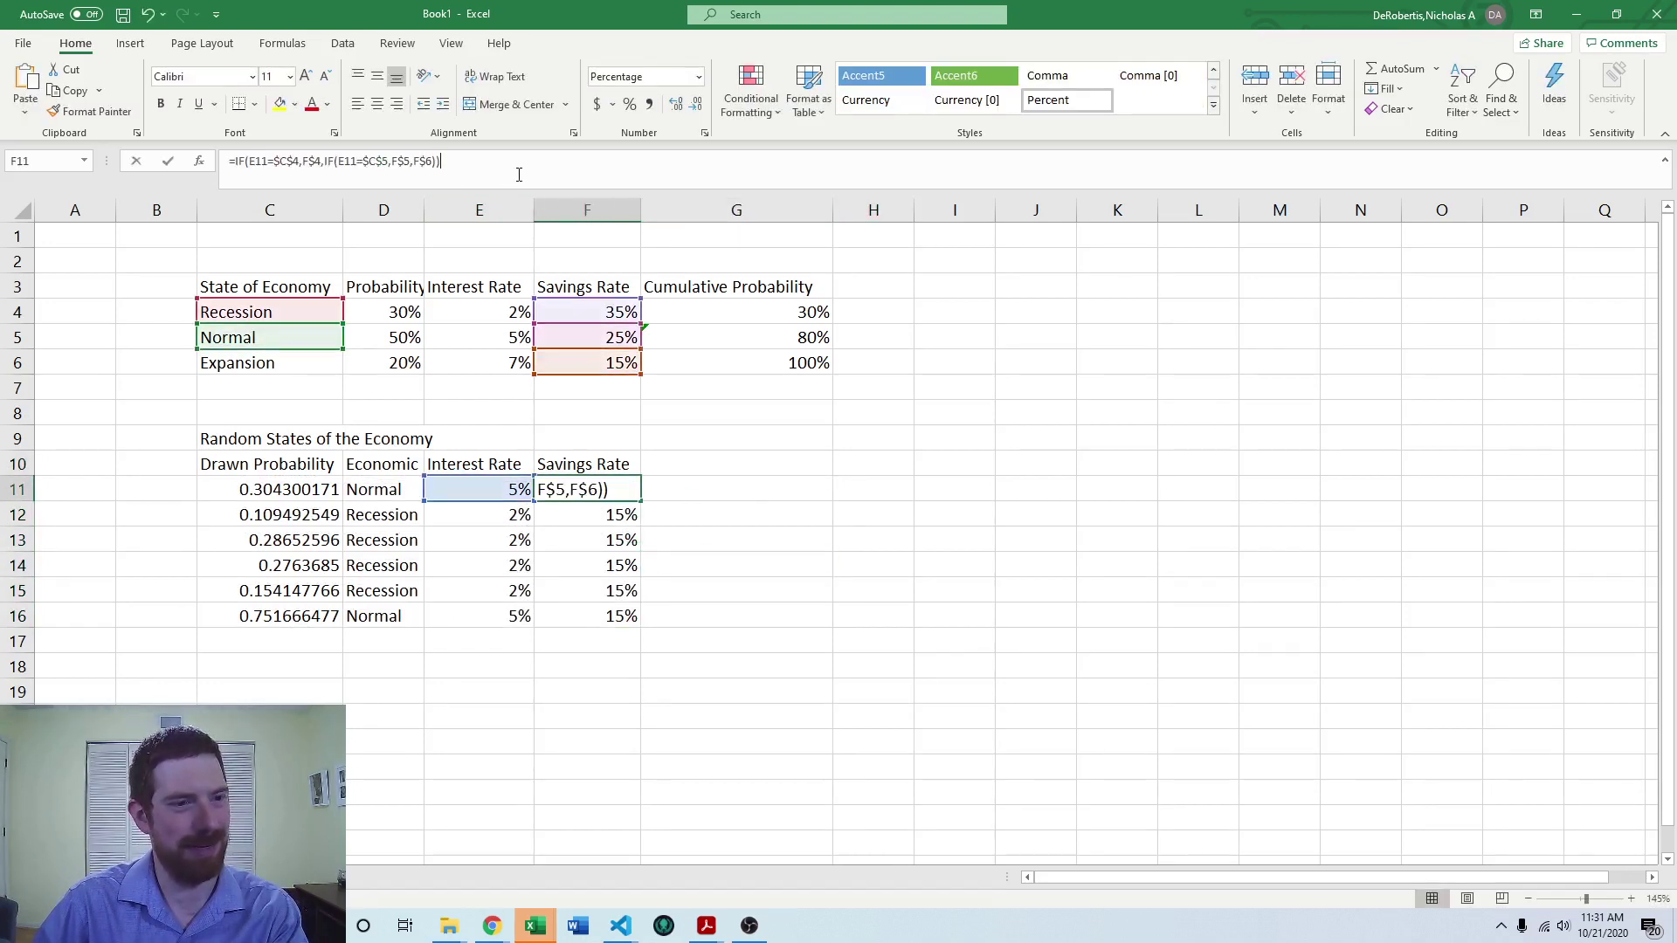
key(Escape)
click(704, 567)
drag(584, 489, 604, 614)
drag(486, 489, 486, 622)
click(783, 595)
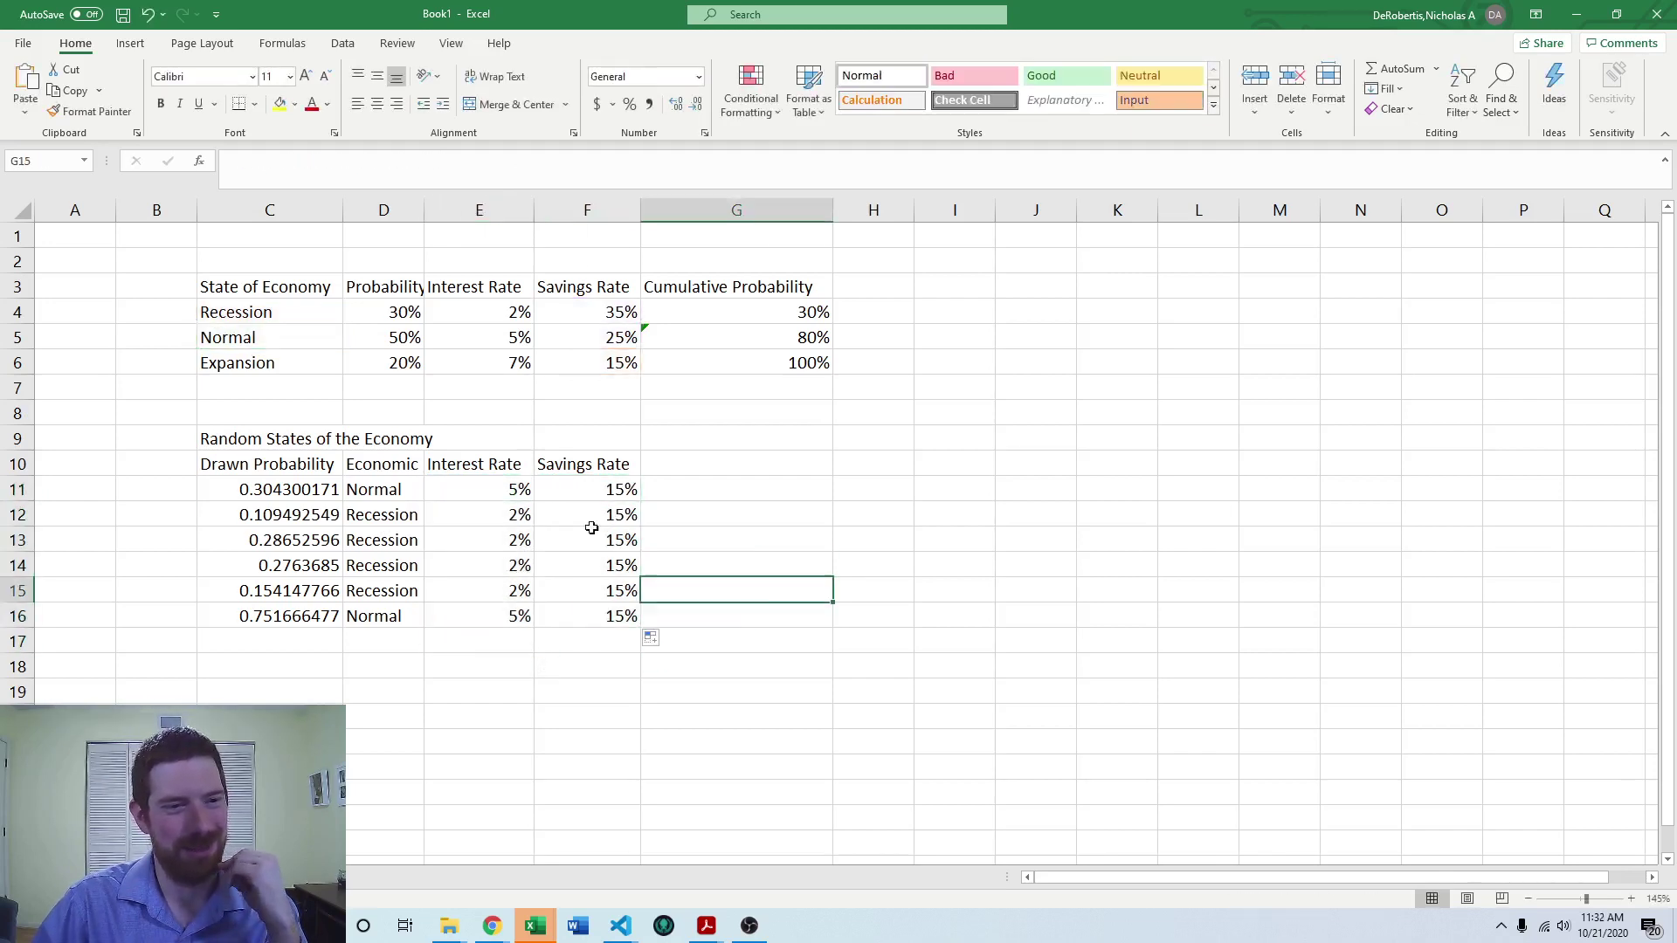
click(499, 486)
click(508, 169)
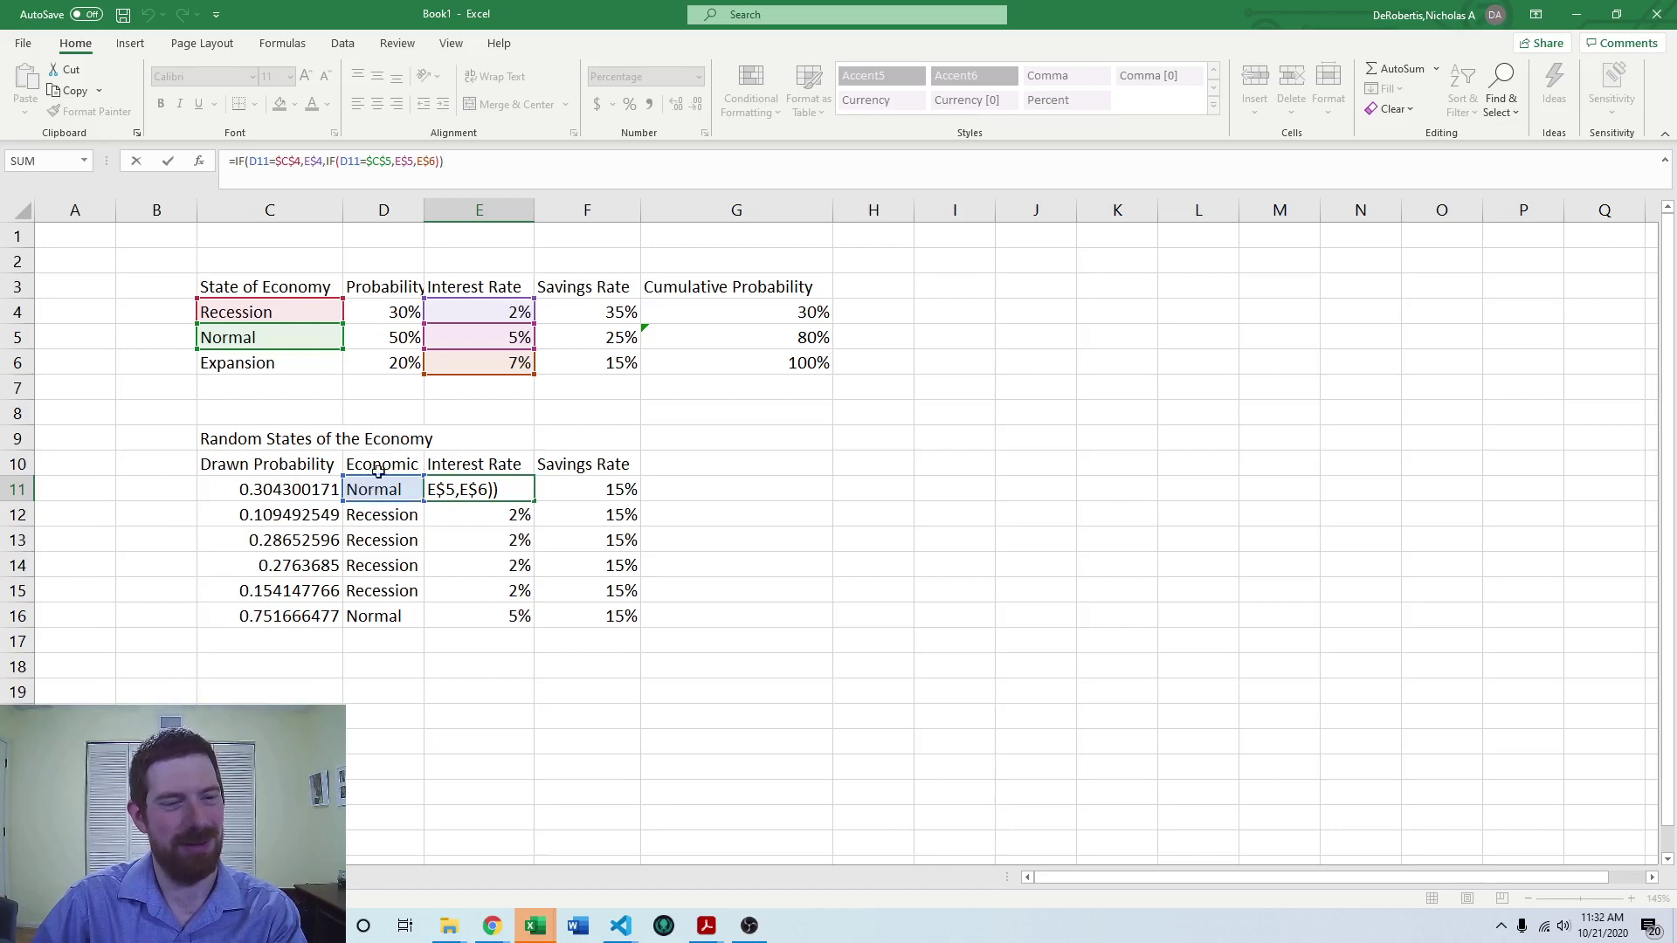
key(Return)
click(601, 486)
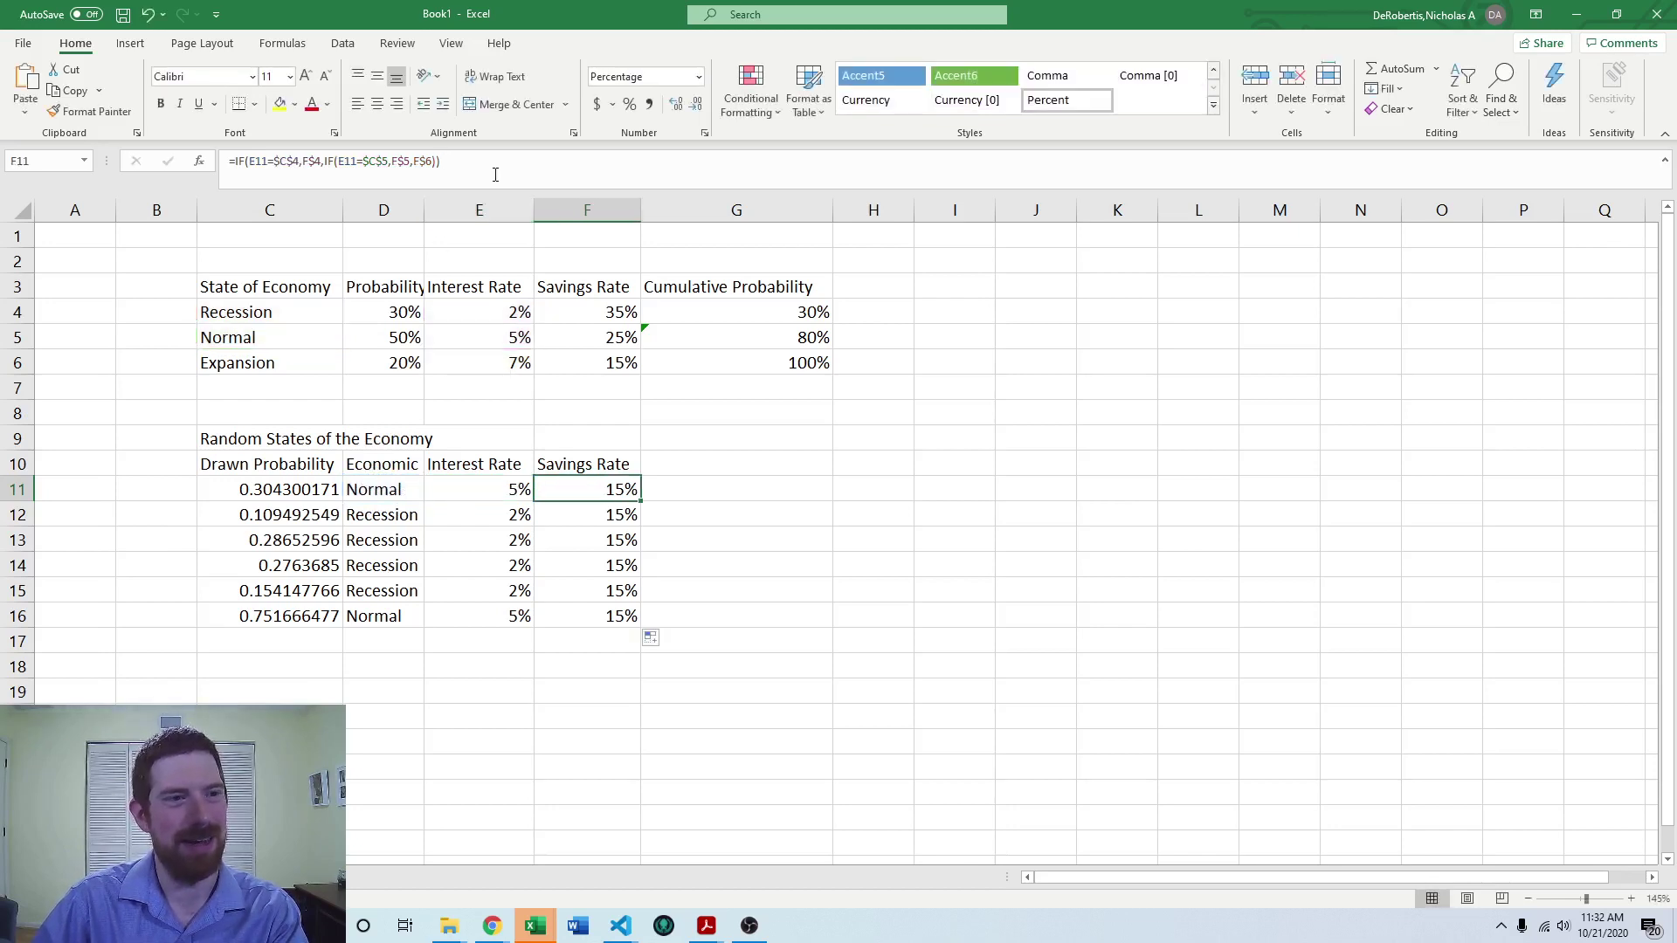
key(F2)
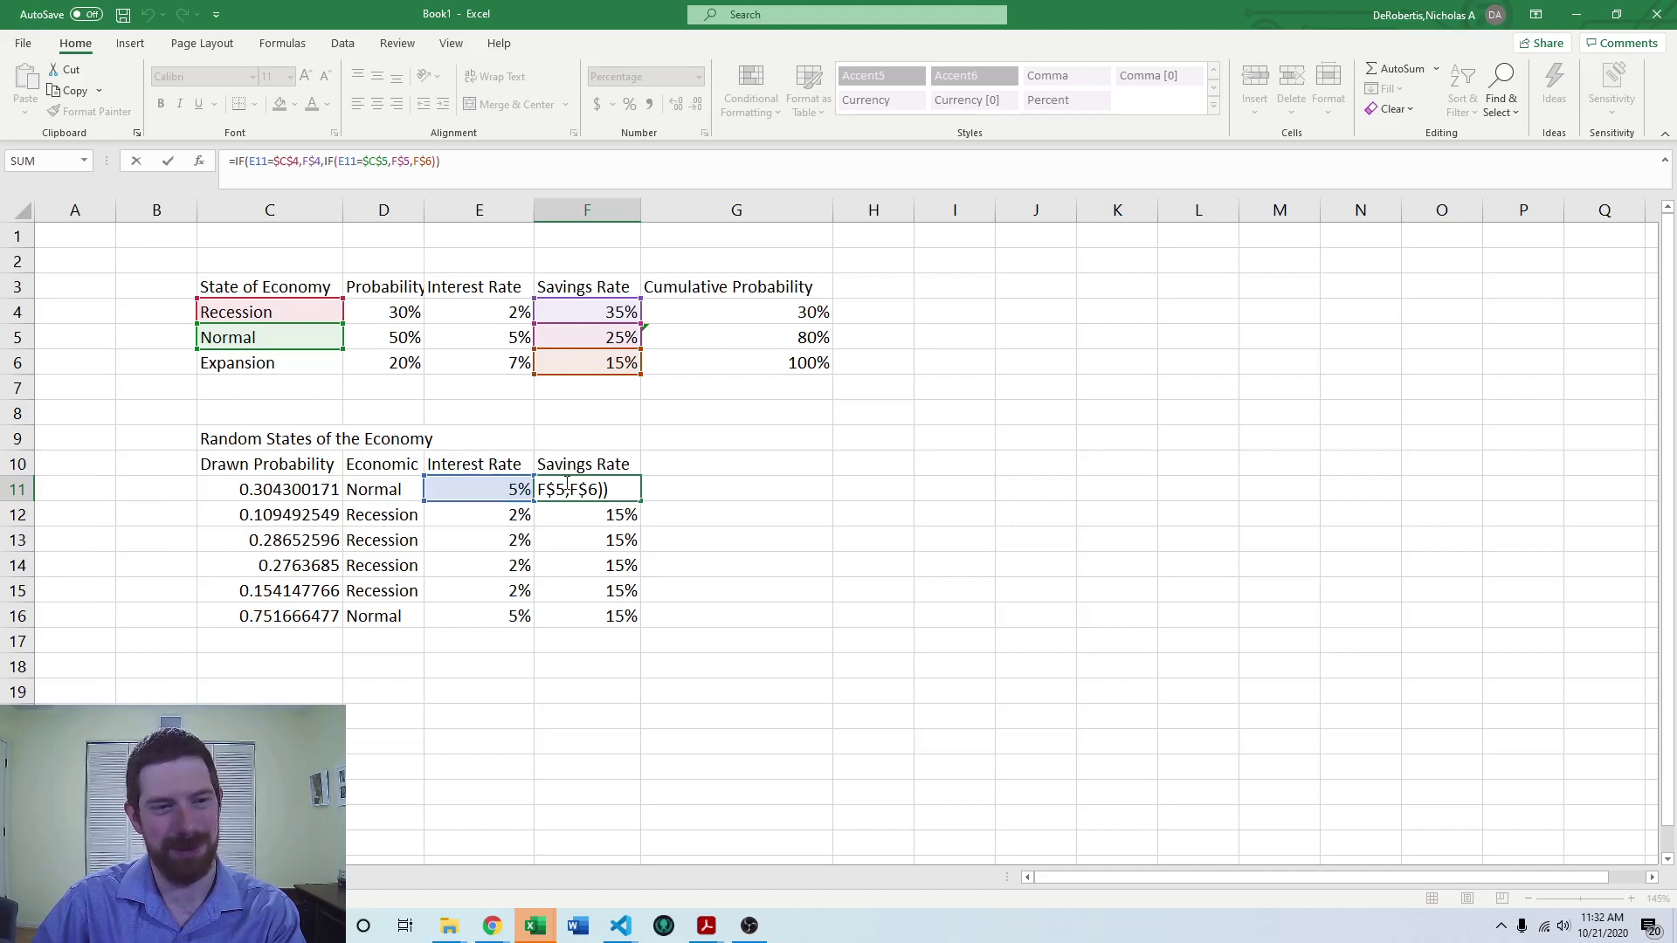
key(Escape)
click(476, 489)
Change both D11 references in E11's formula to $D11
click(423, 166)
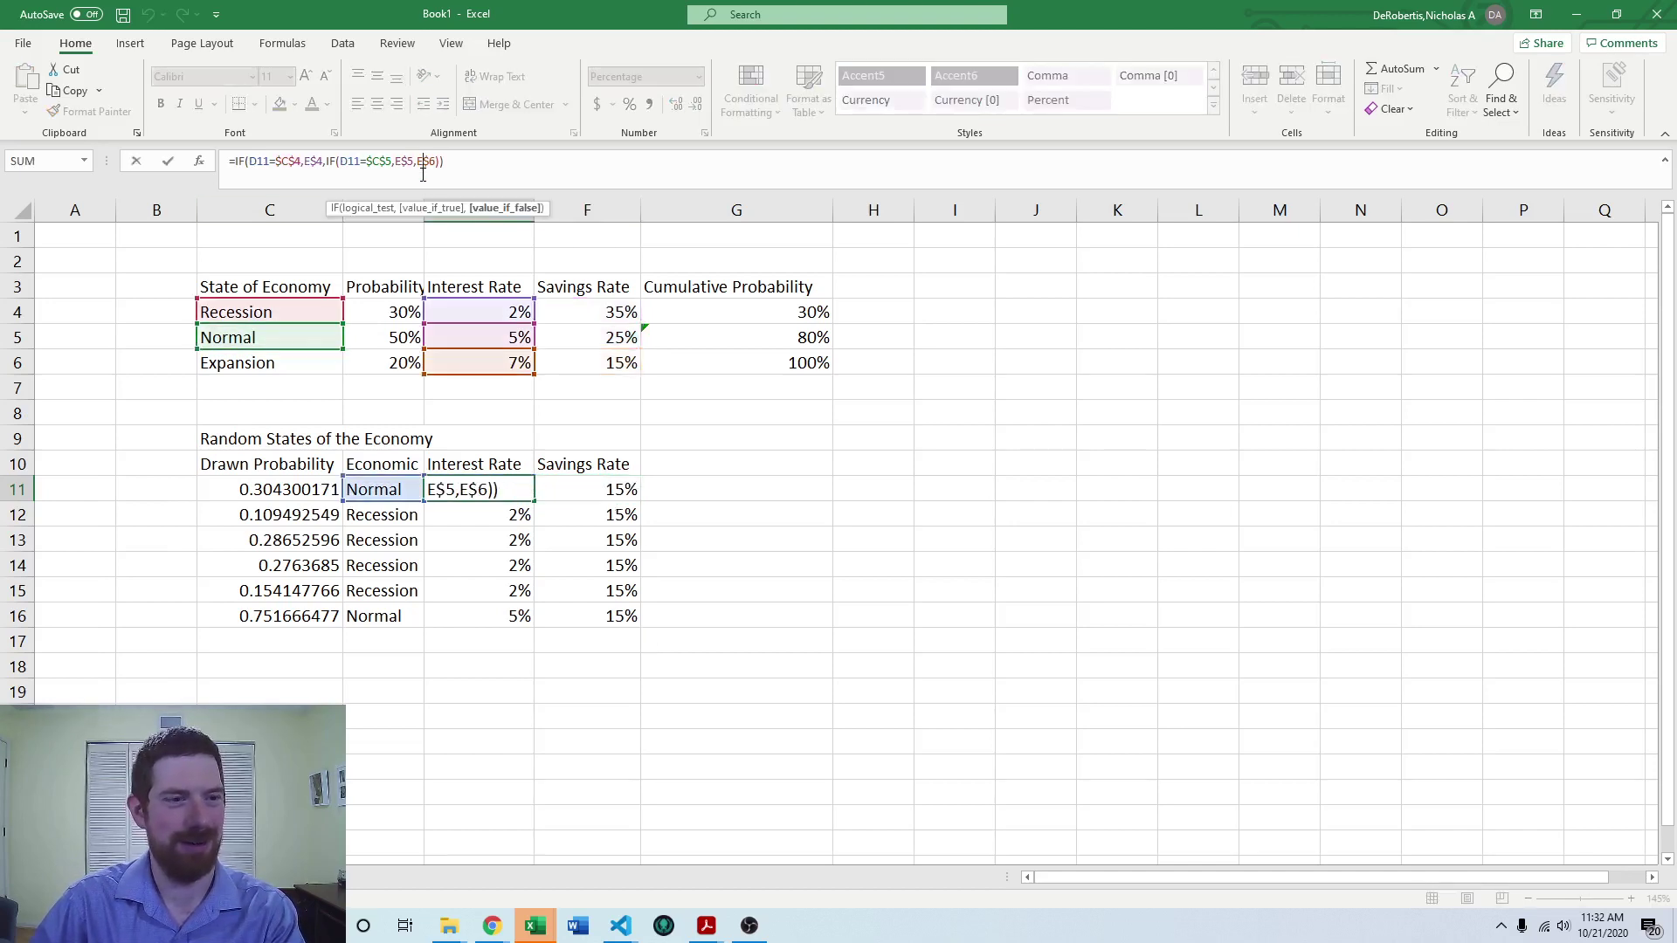
click(264, 161)
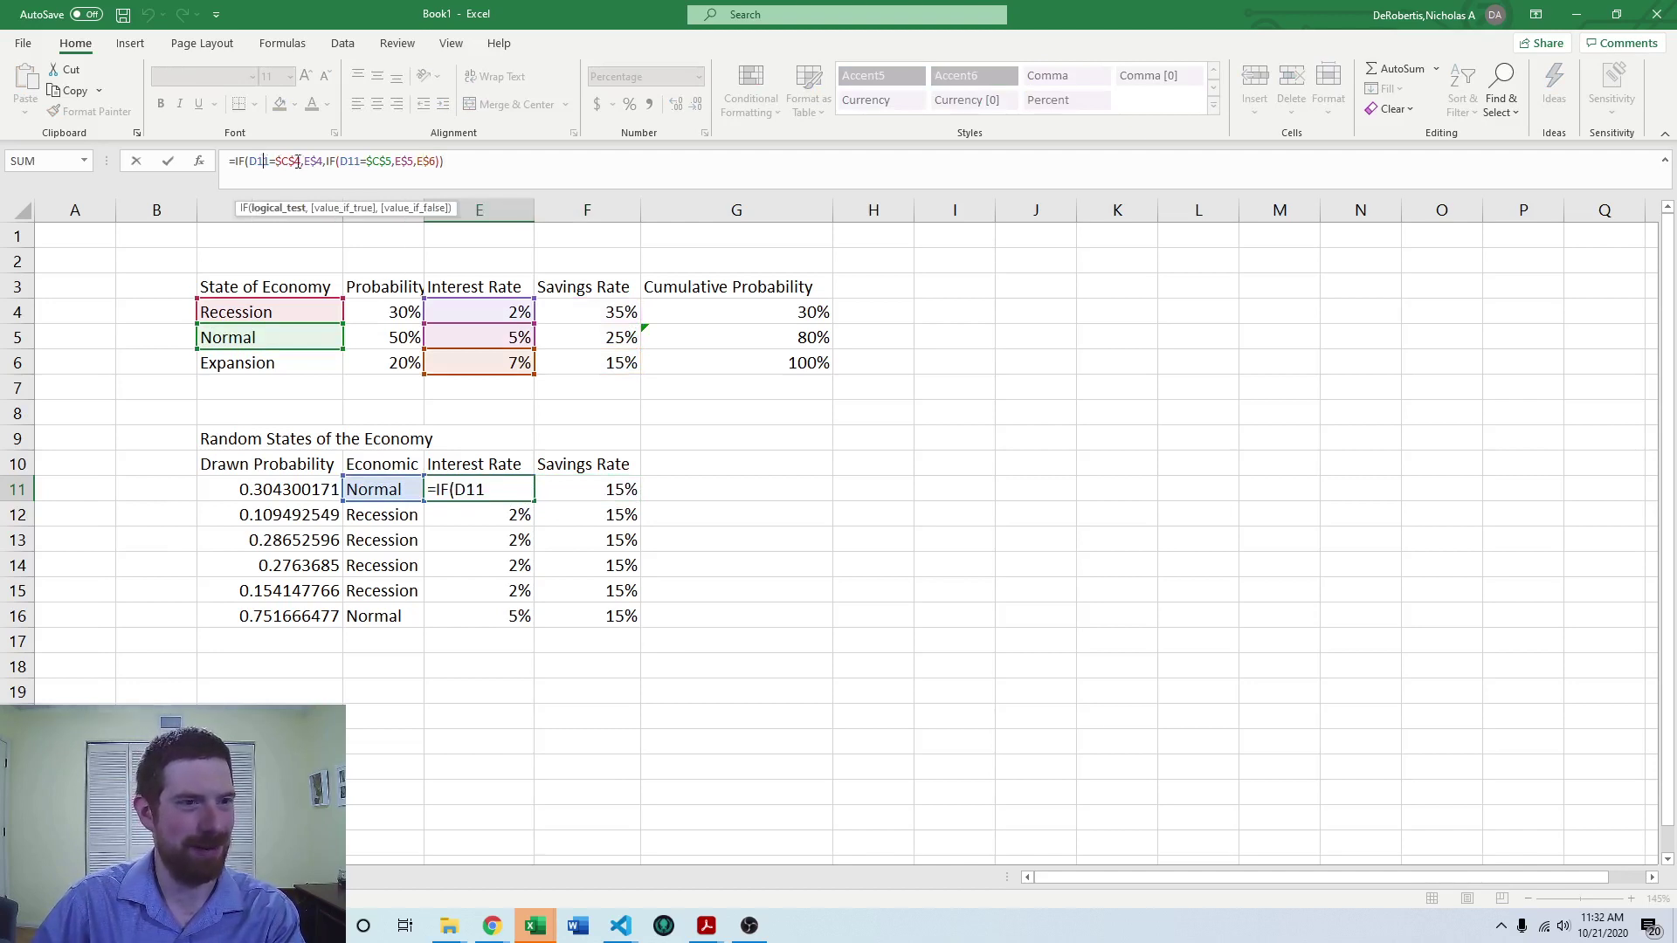
click(298, 162)
key(Left)
key(Left)
key(Left)
key(Left)
key(Left)
key(Left)
key(Left)
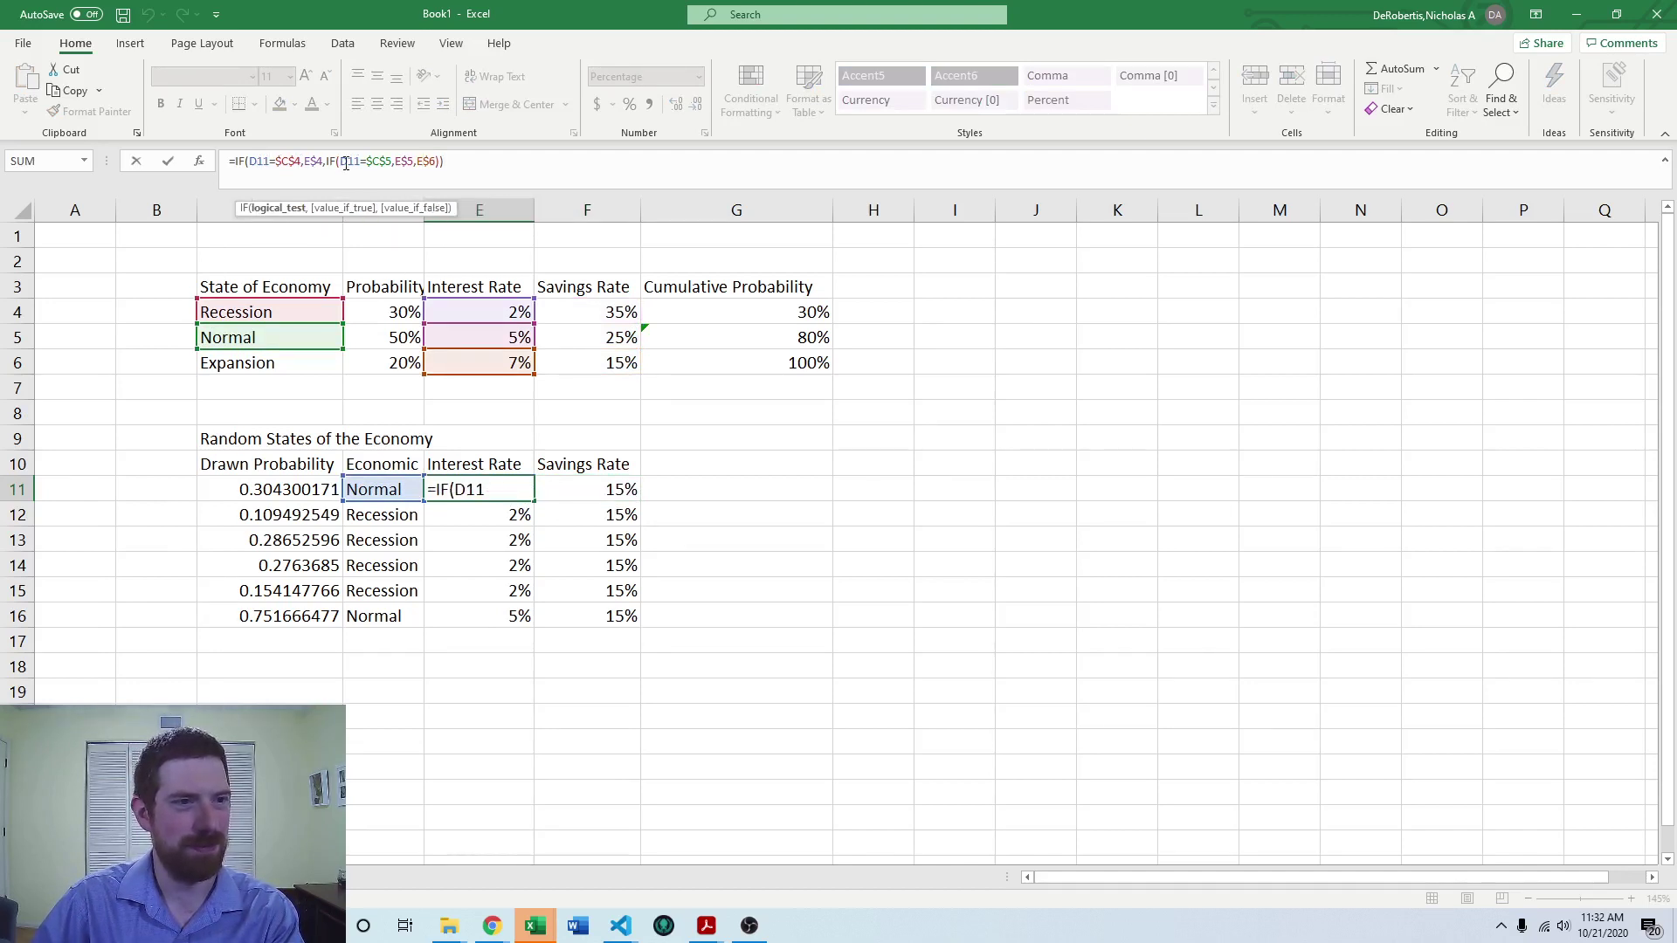
click(345, 162)
click(260, 164)
click(227, 163)
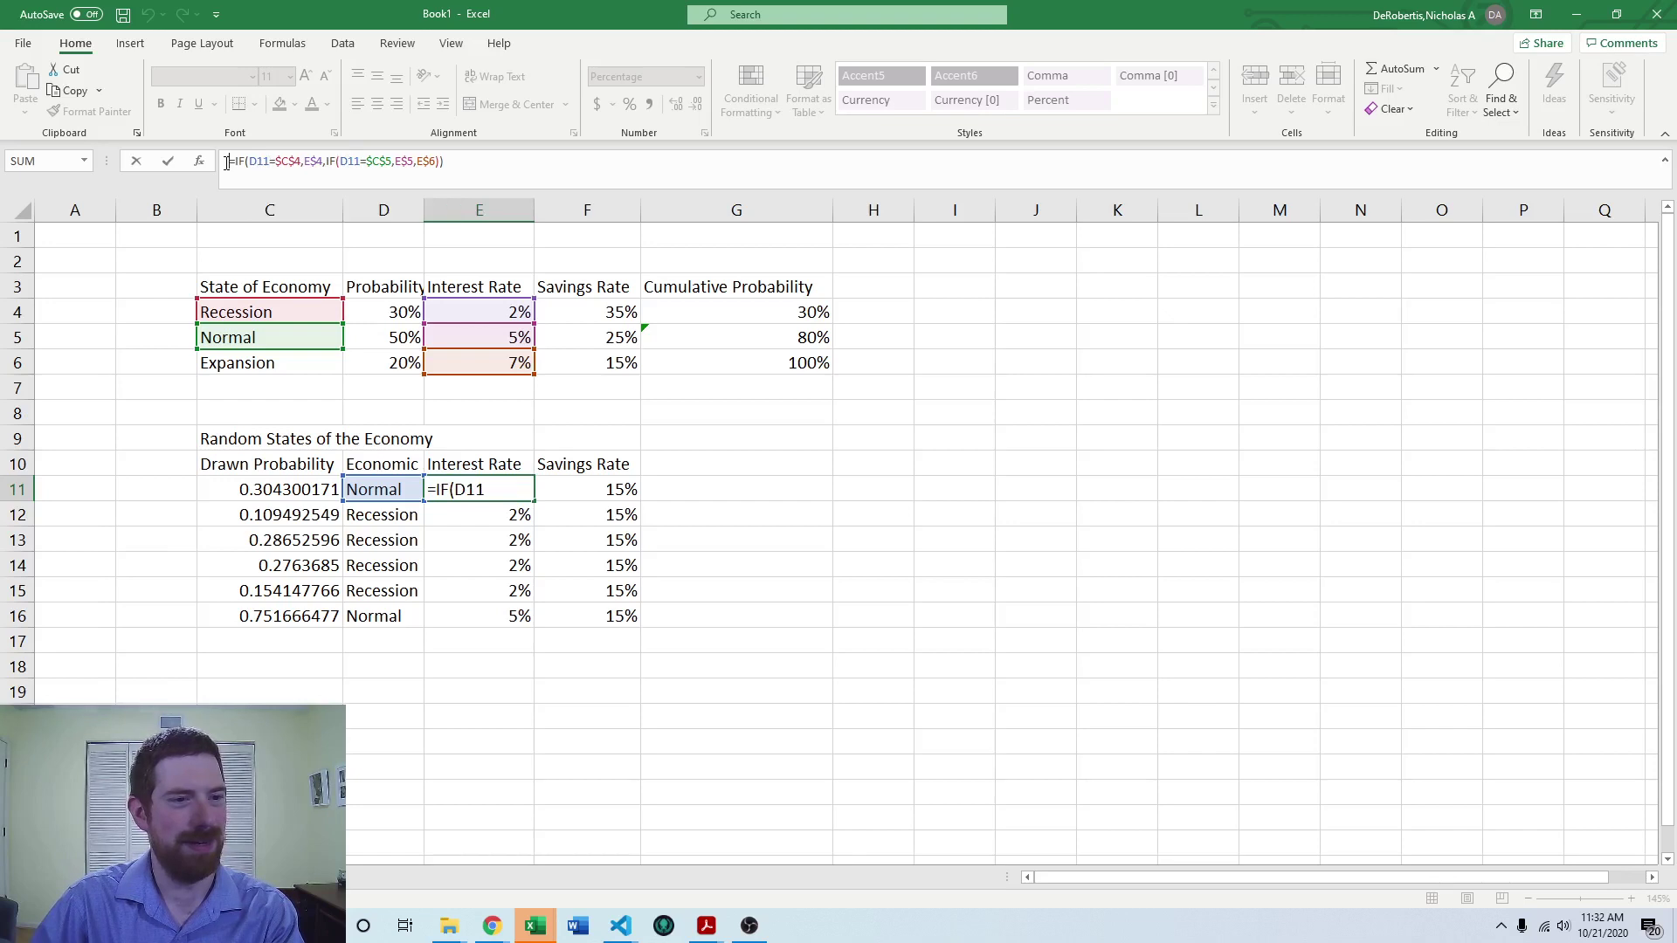
click(253, 164)
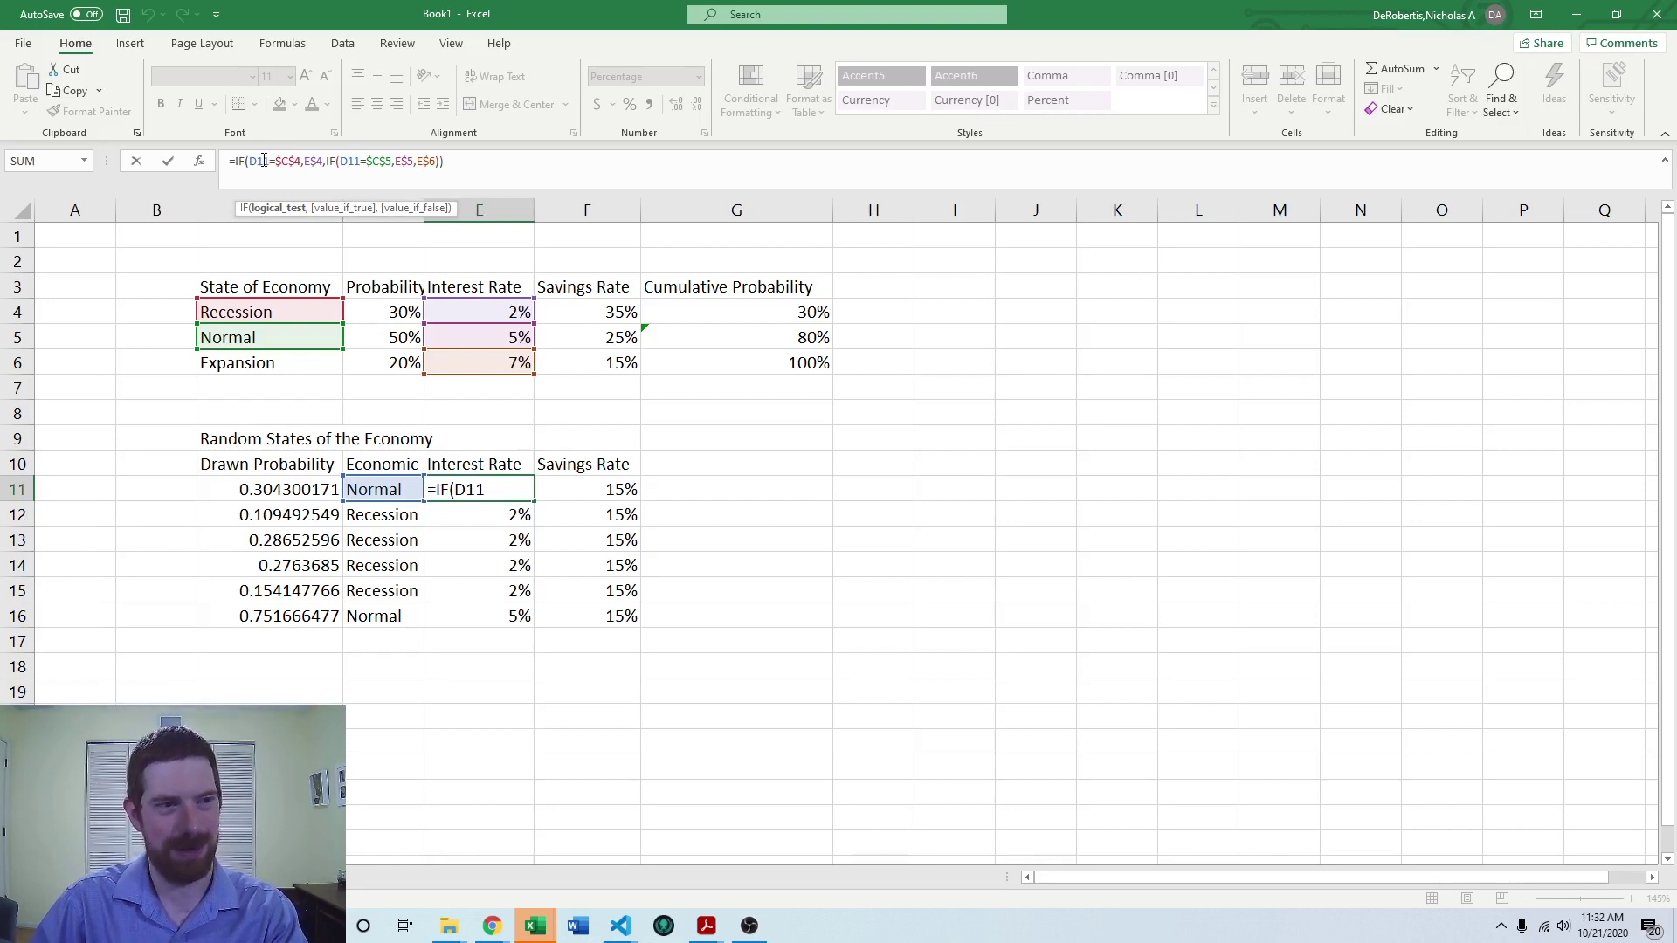
double_click(264, 161)
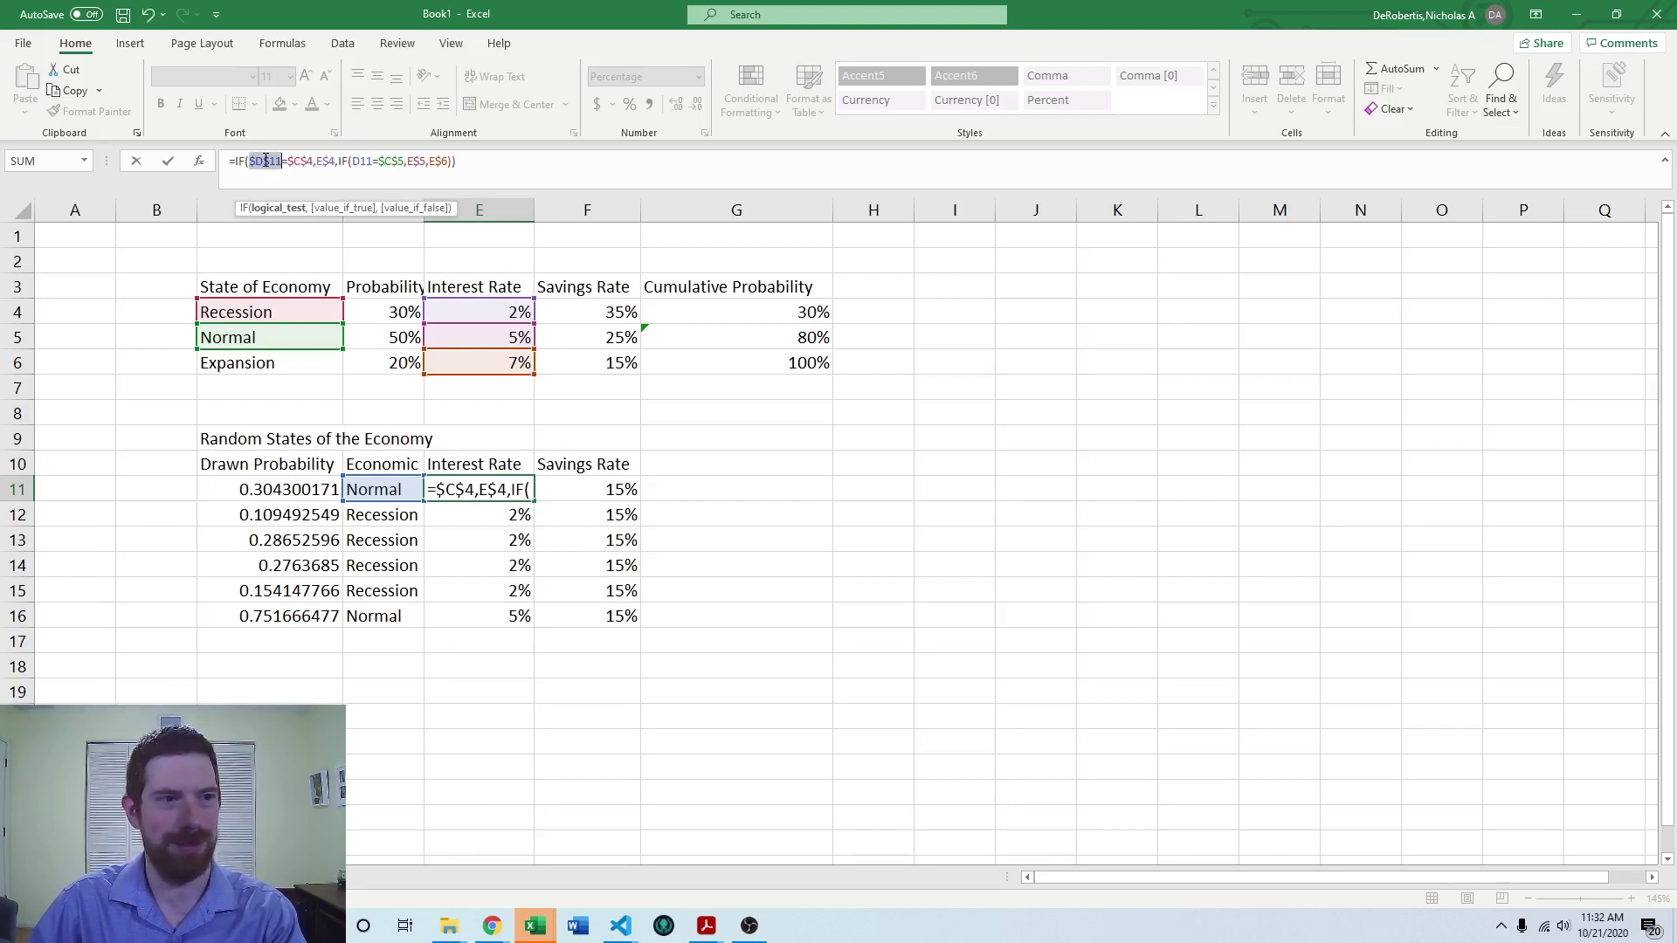
key(F4)
key(F4)
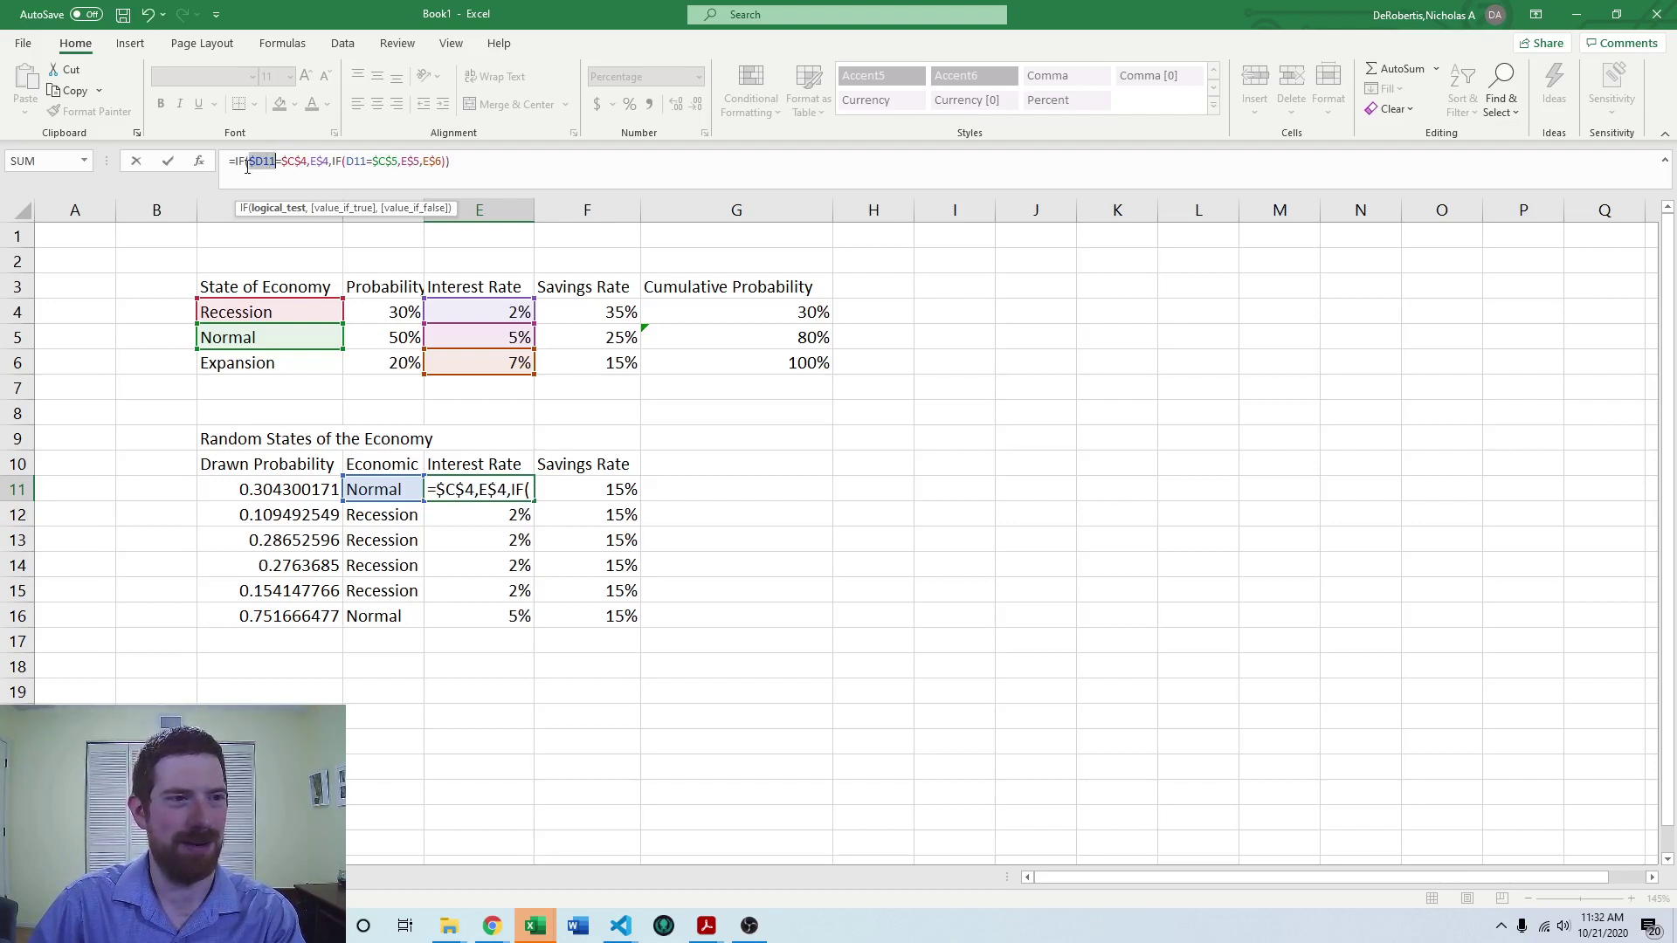
double_click(356, 162)
key(F4)
key(F4)
key(F4)
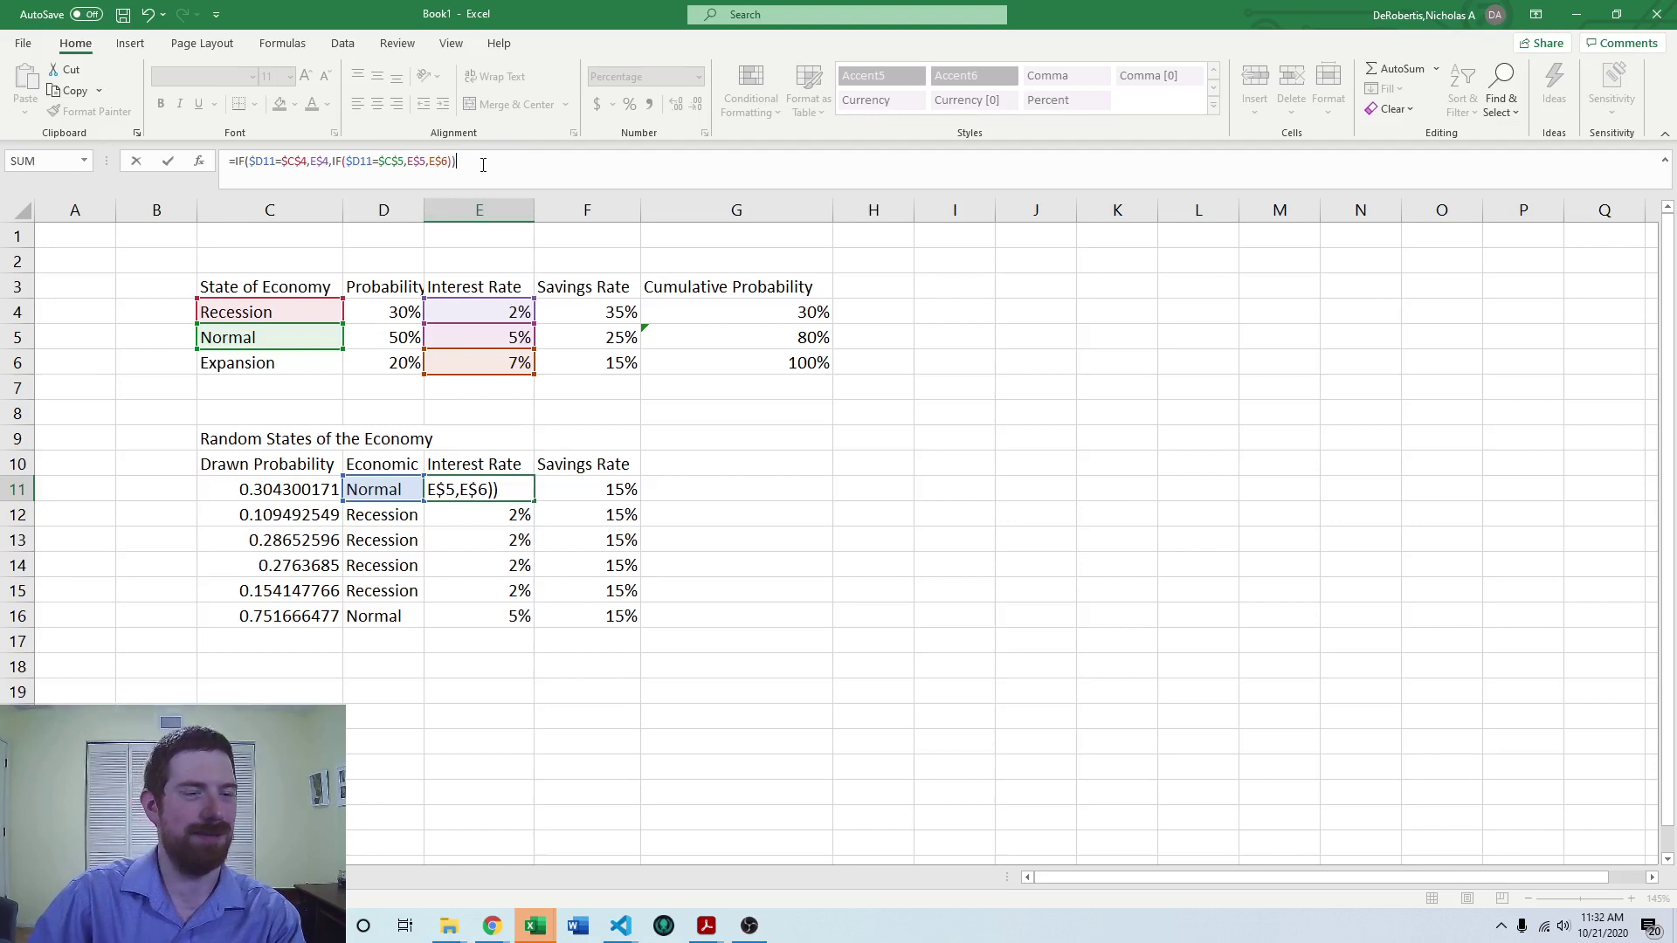
key(Return)
Fill the corrected formula into F11 and down through row 16
click(526, 487)
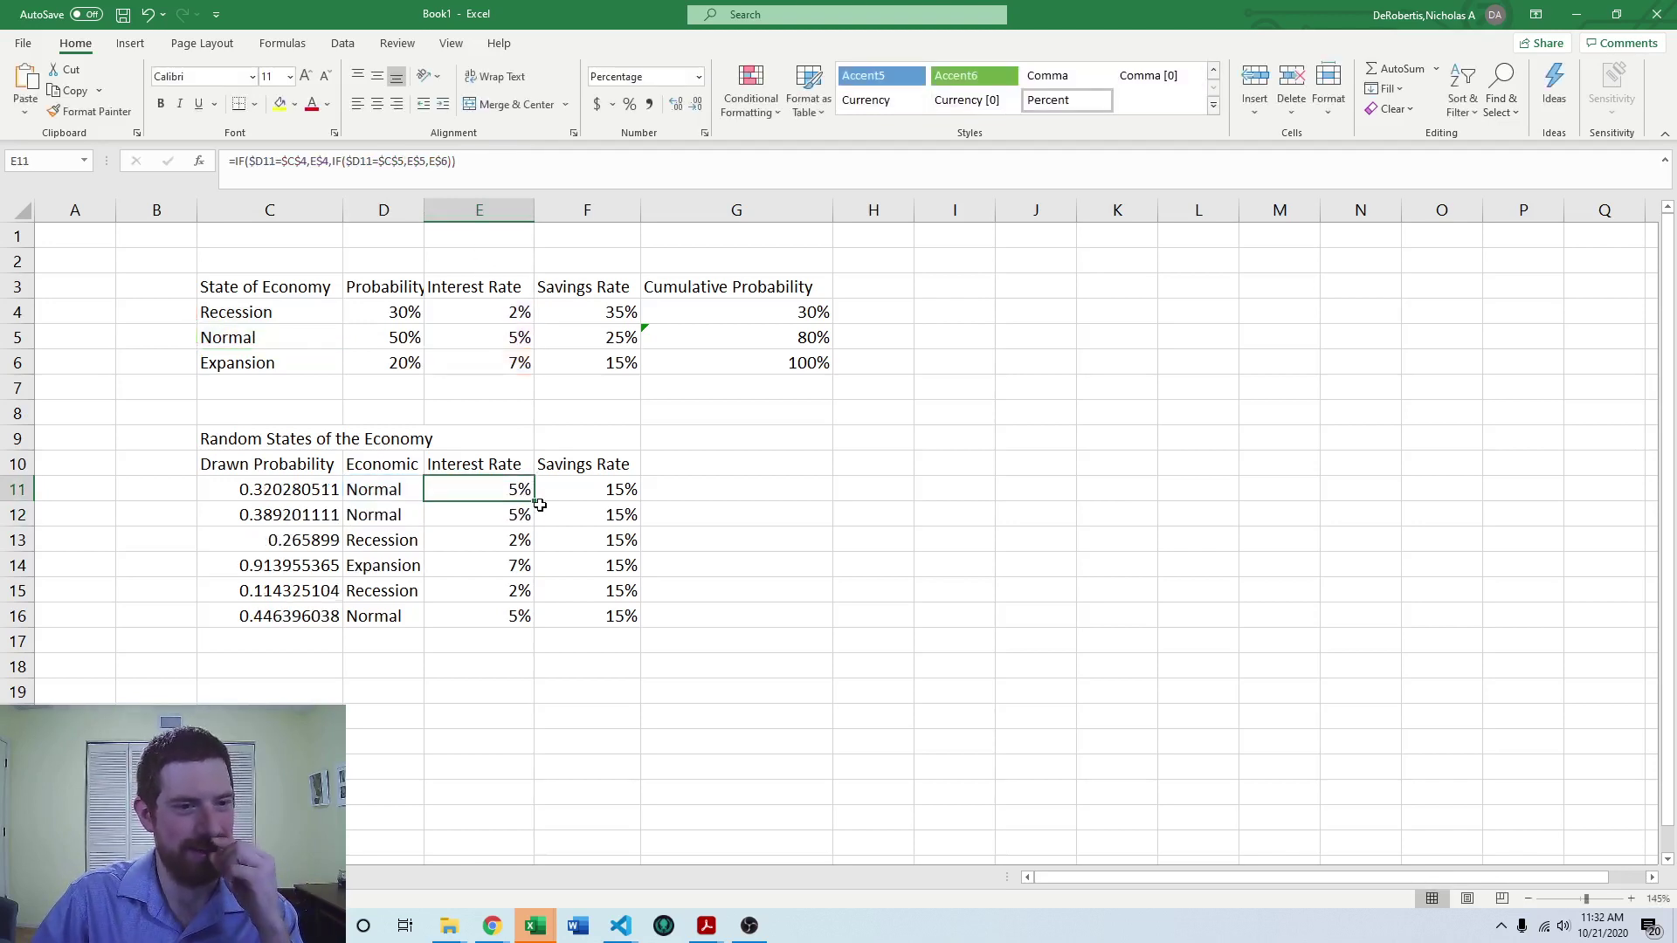
drag(534, 501, 642, 631)
click(760, 565)
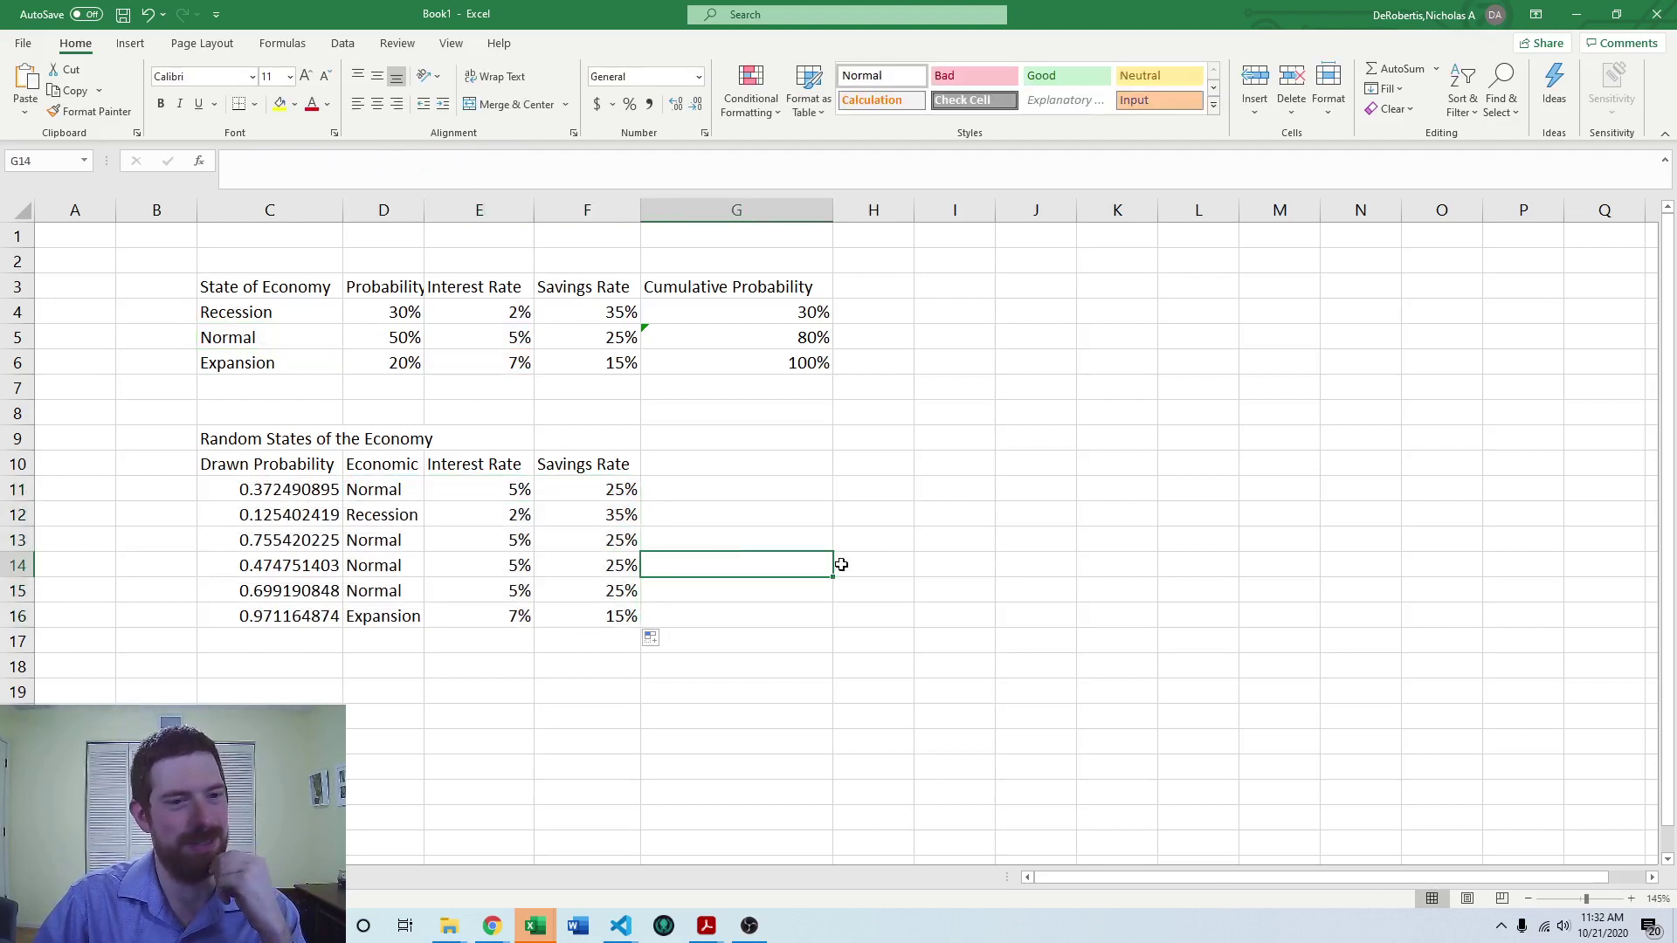
Check the state, interest and savings formulas in rows 11, 12, 14 and 16
click(621, 559)
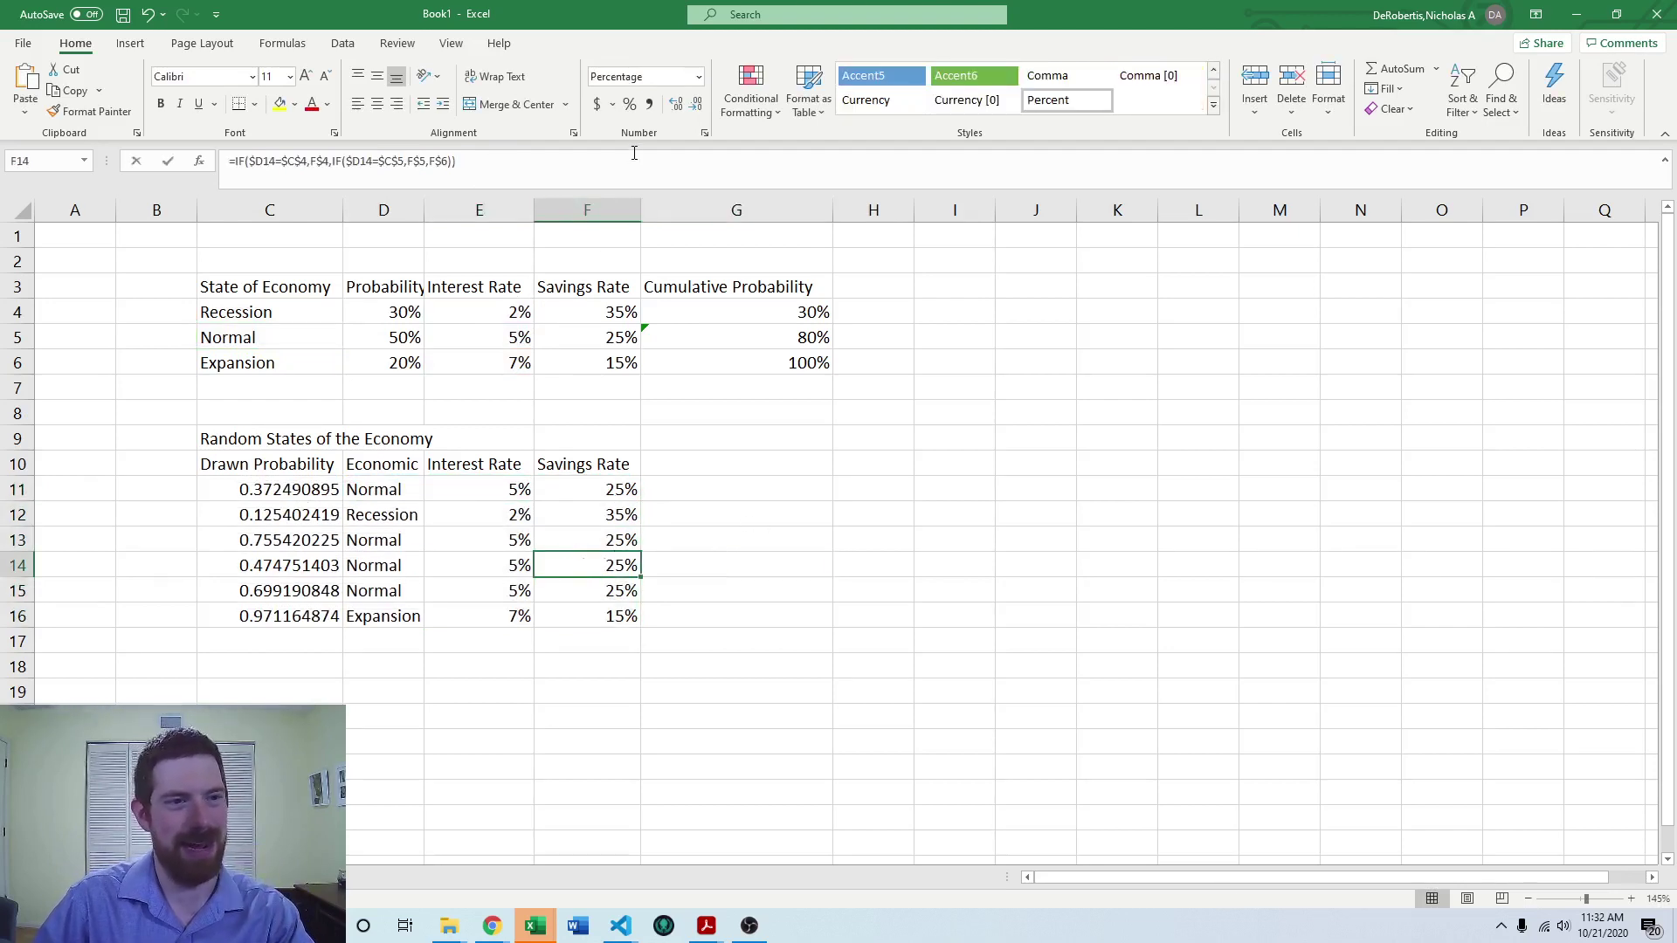
key(F2)
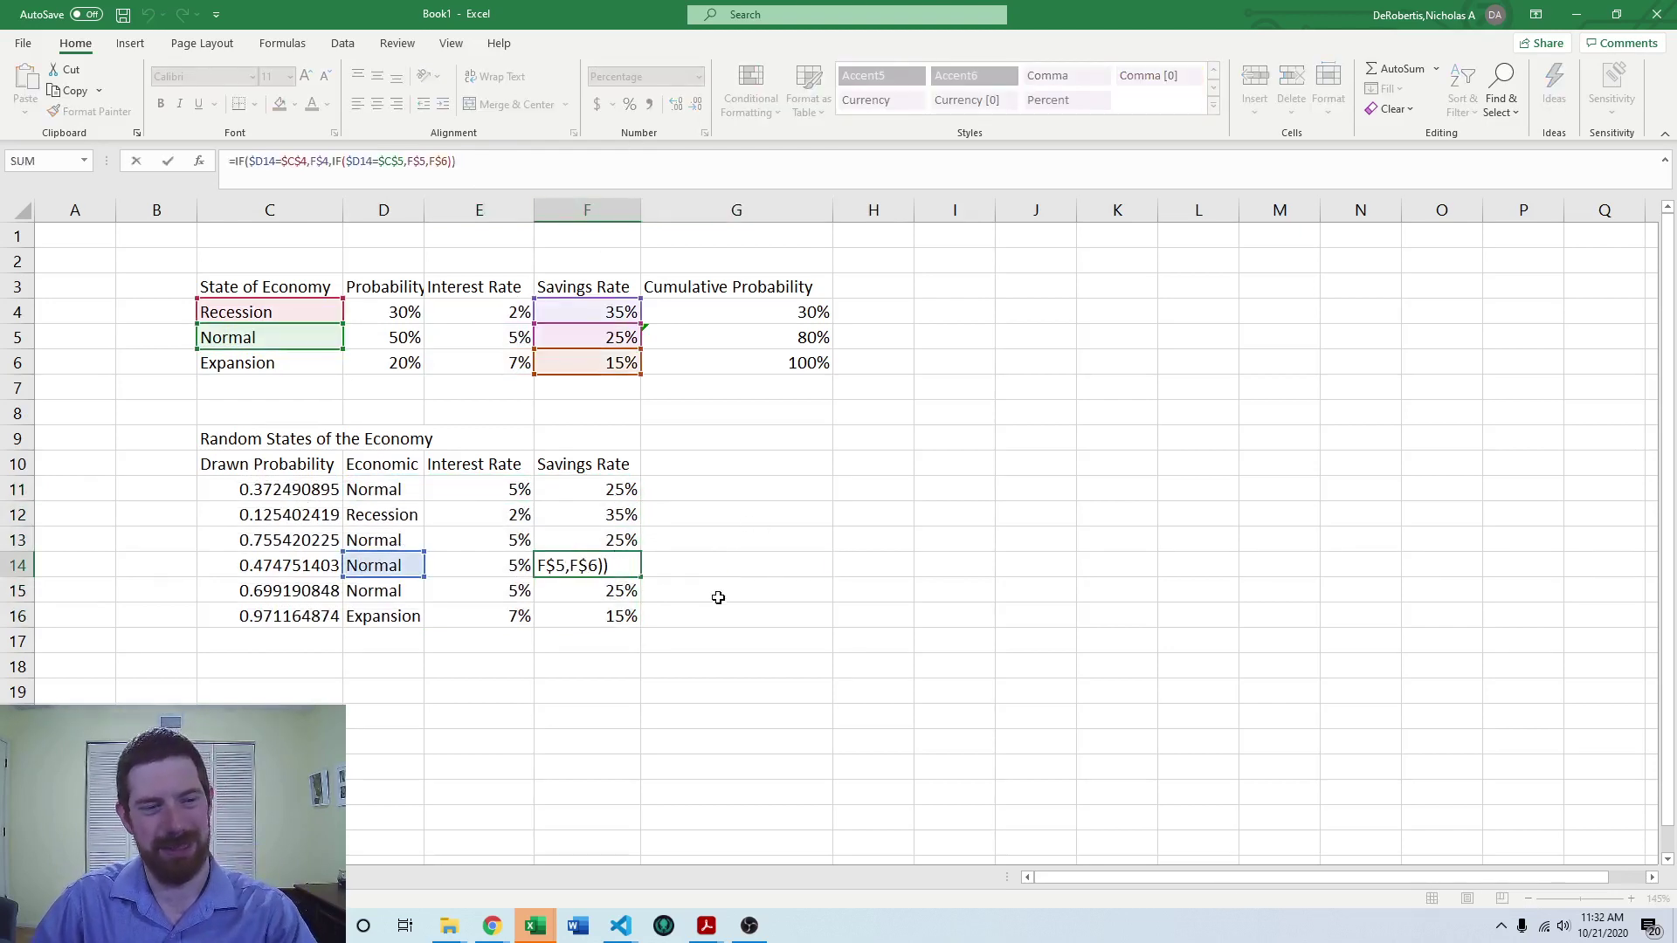
key(Escape)
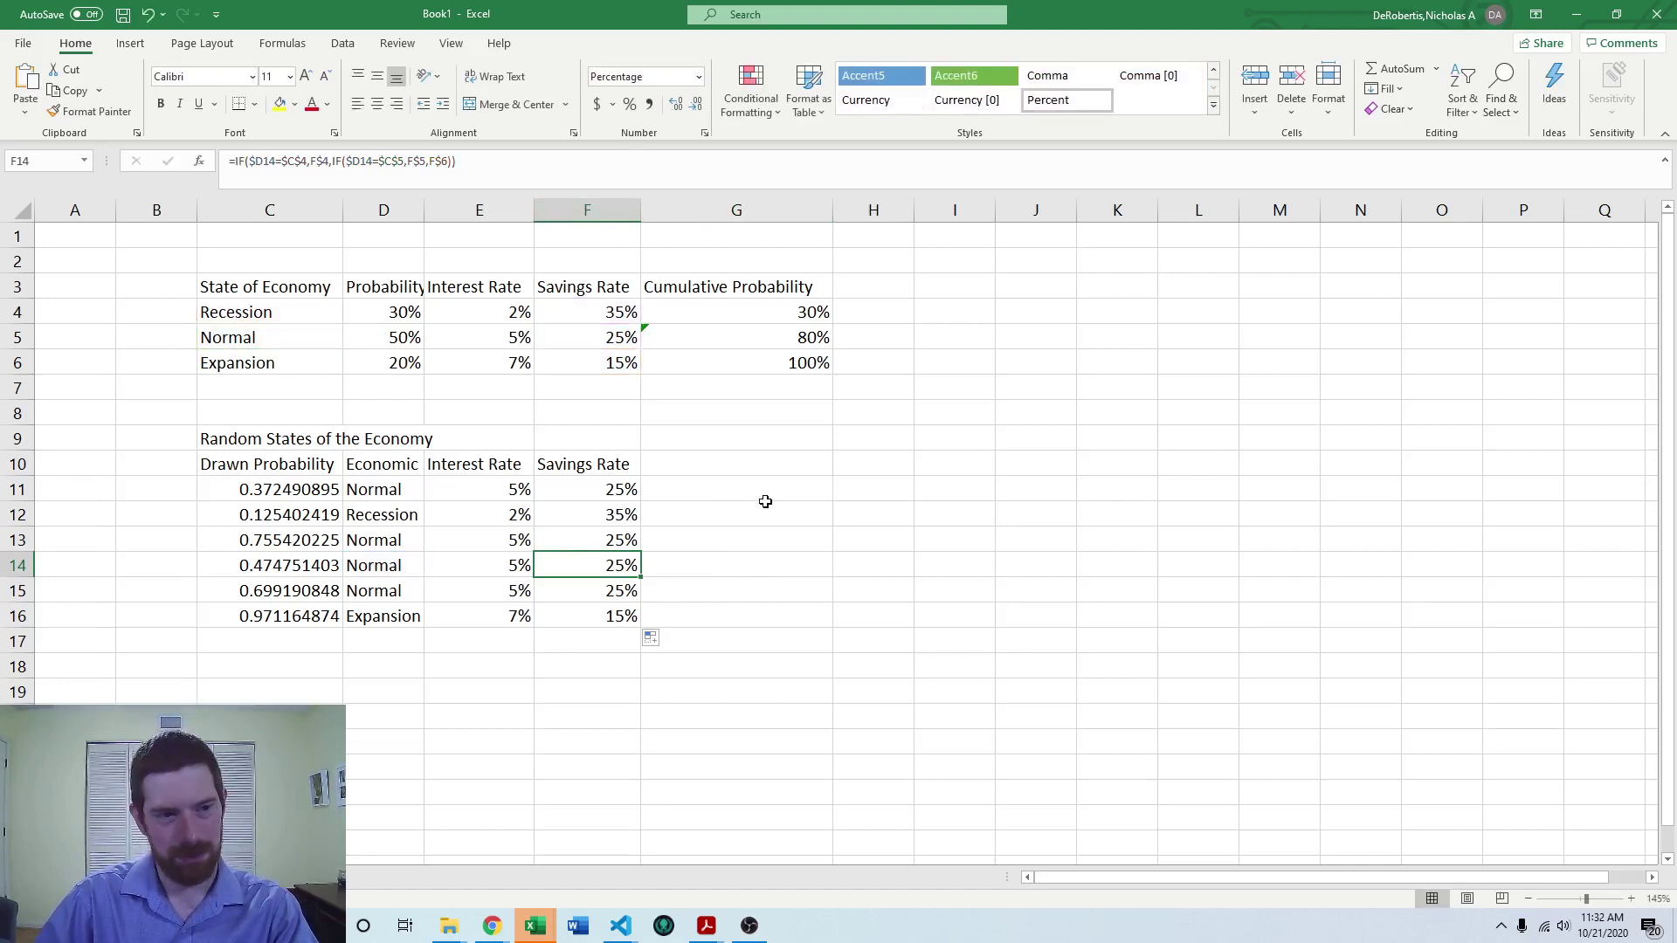
click(388, 491)
click(507, 354)
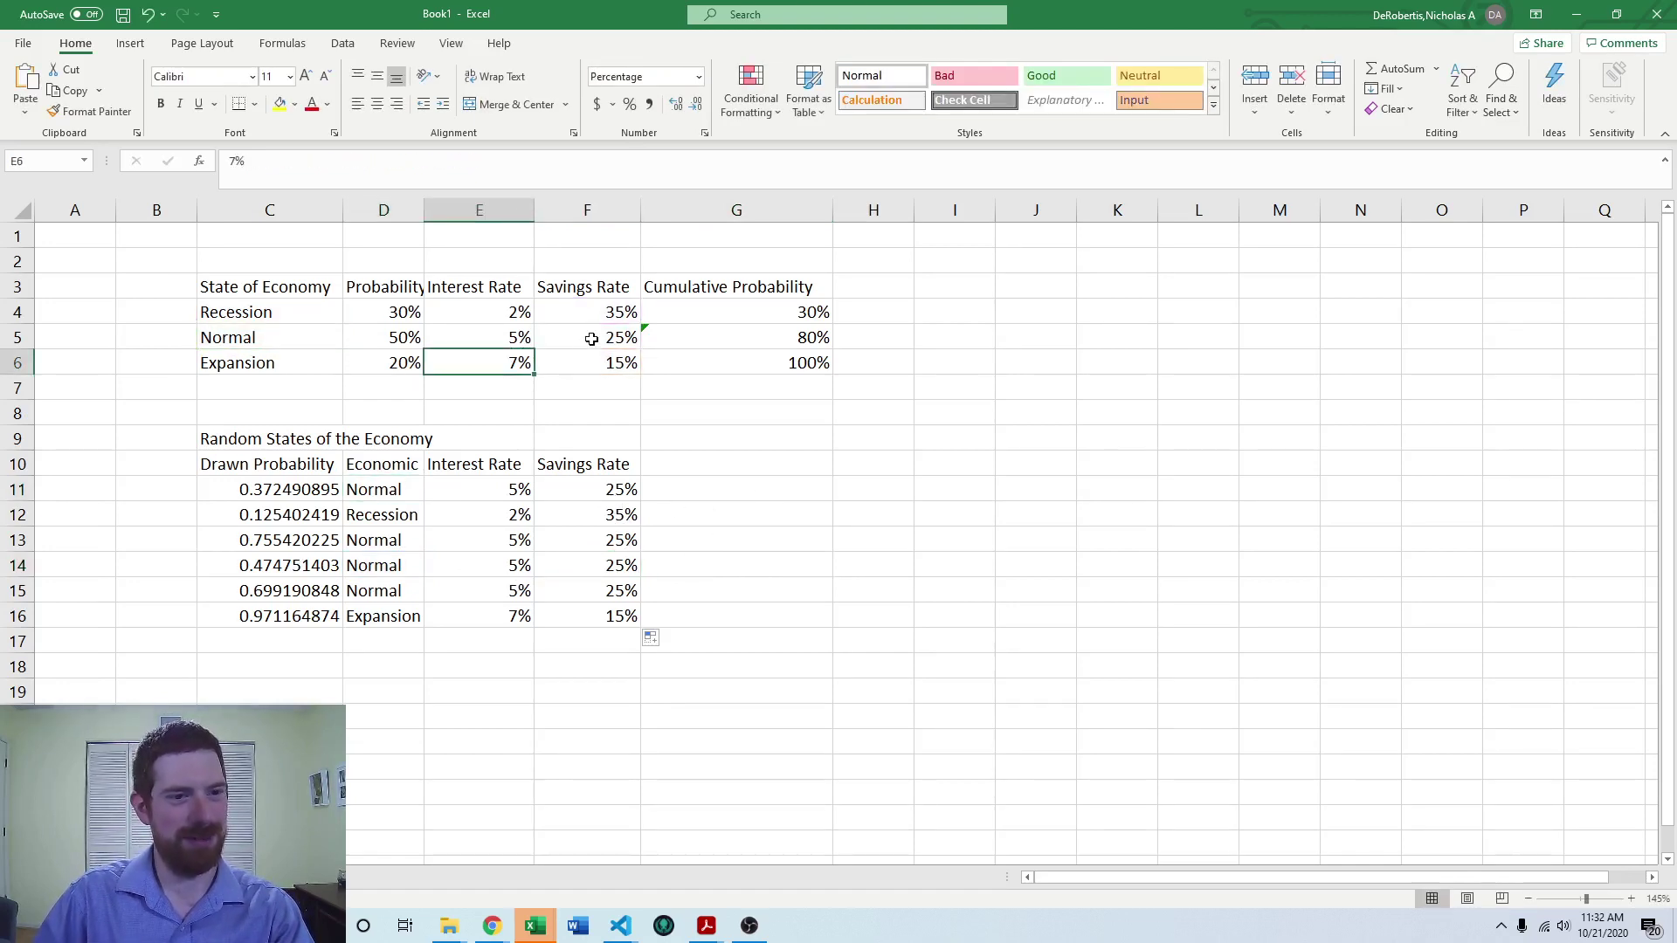
click(619, 490)
click(398, 518)
click(479, 520)
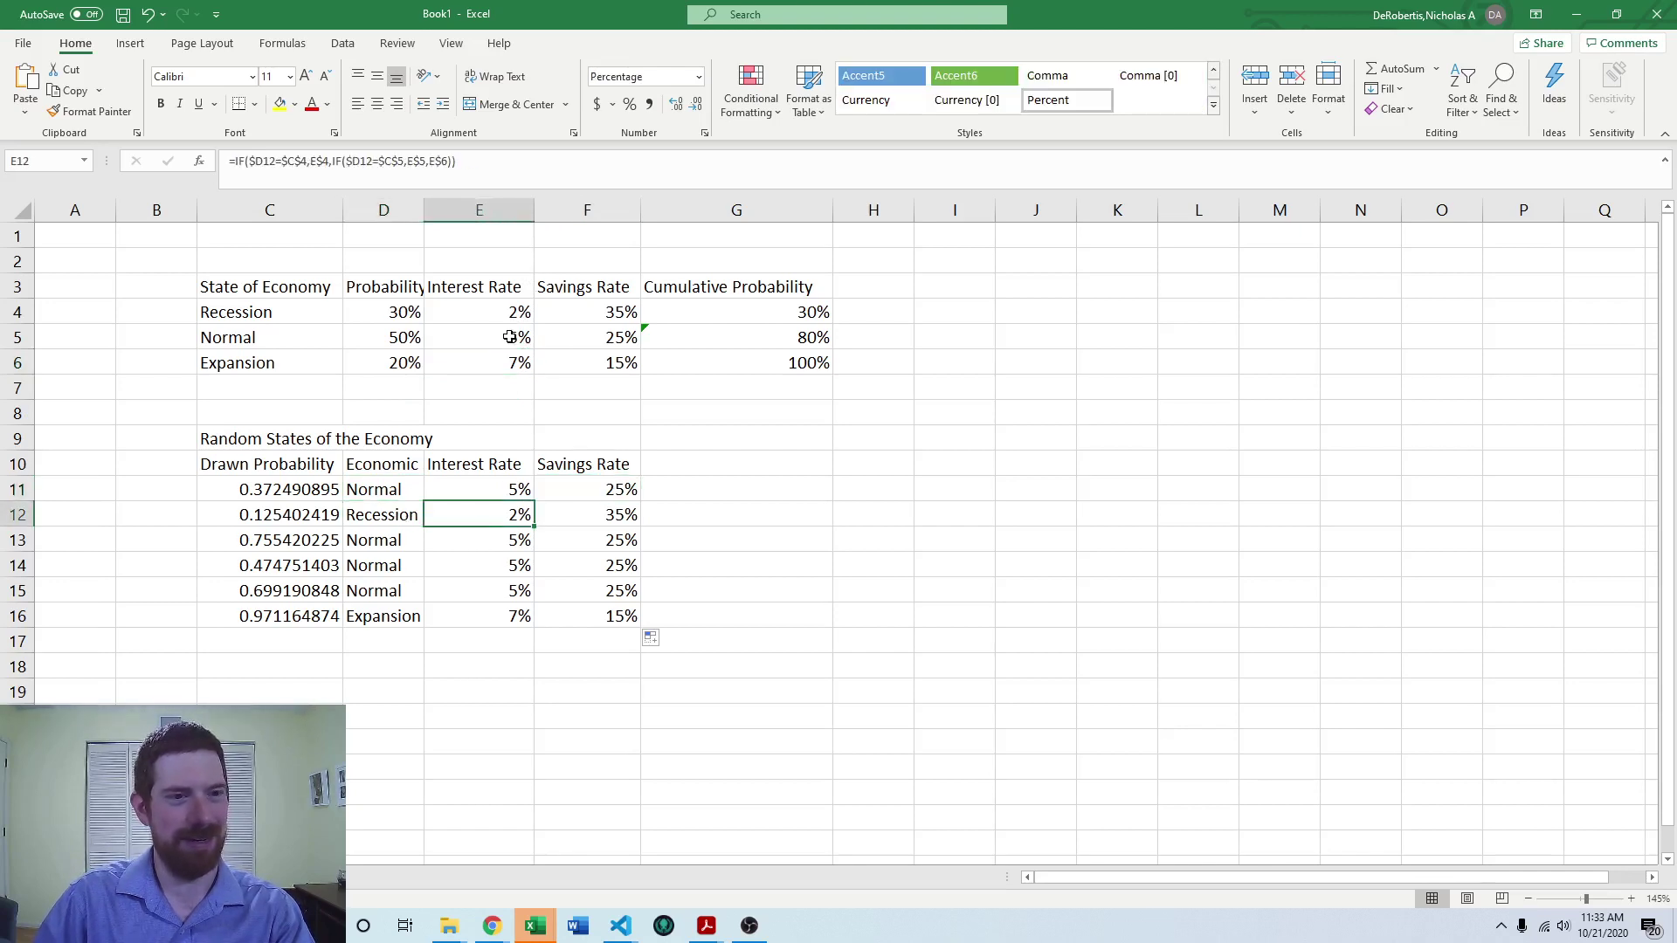
click(629, 521)
click(416, 620)
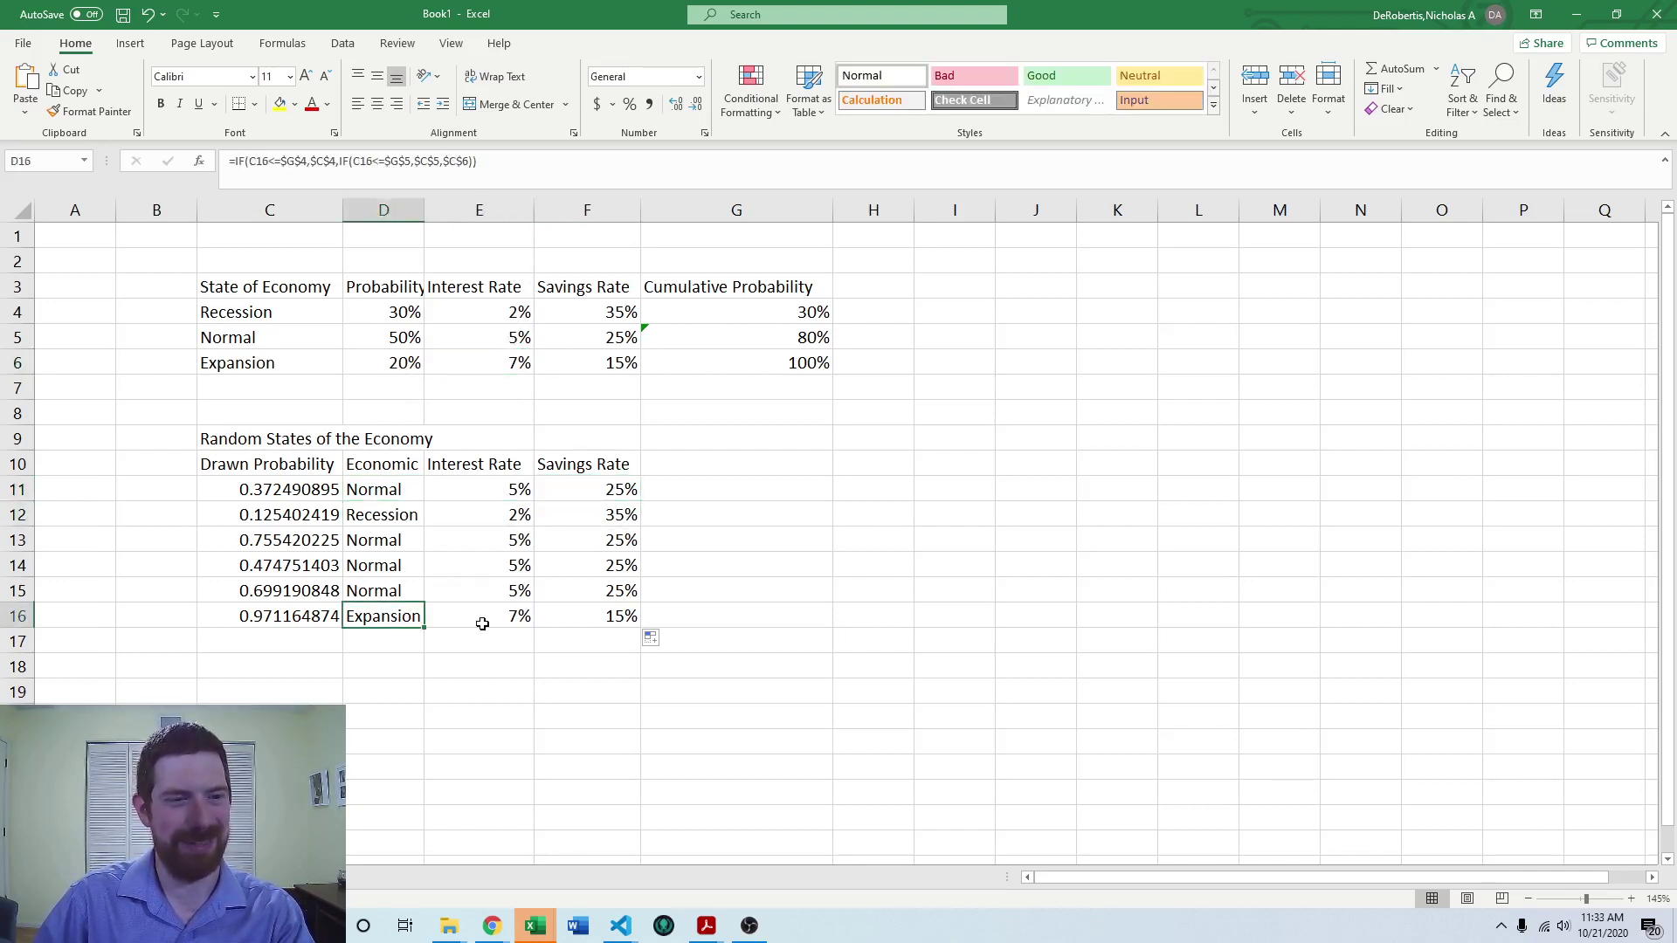
click(480, 620)
click(633, 619)
click(737, 566)
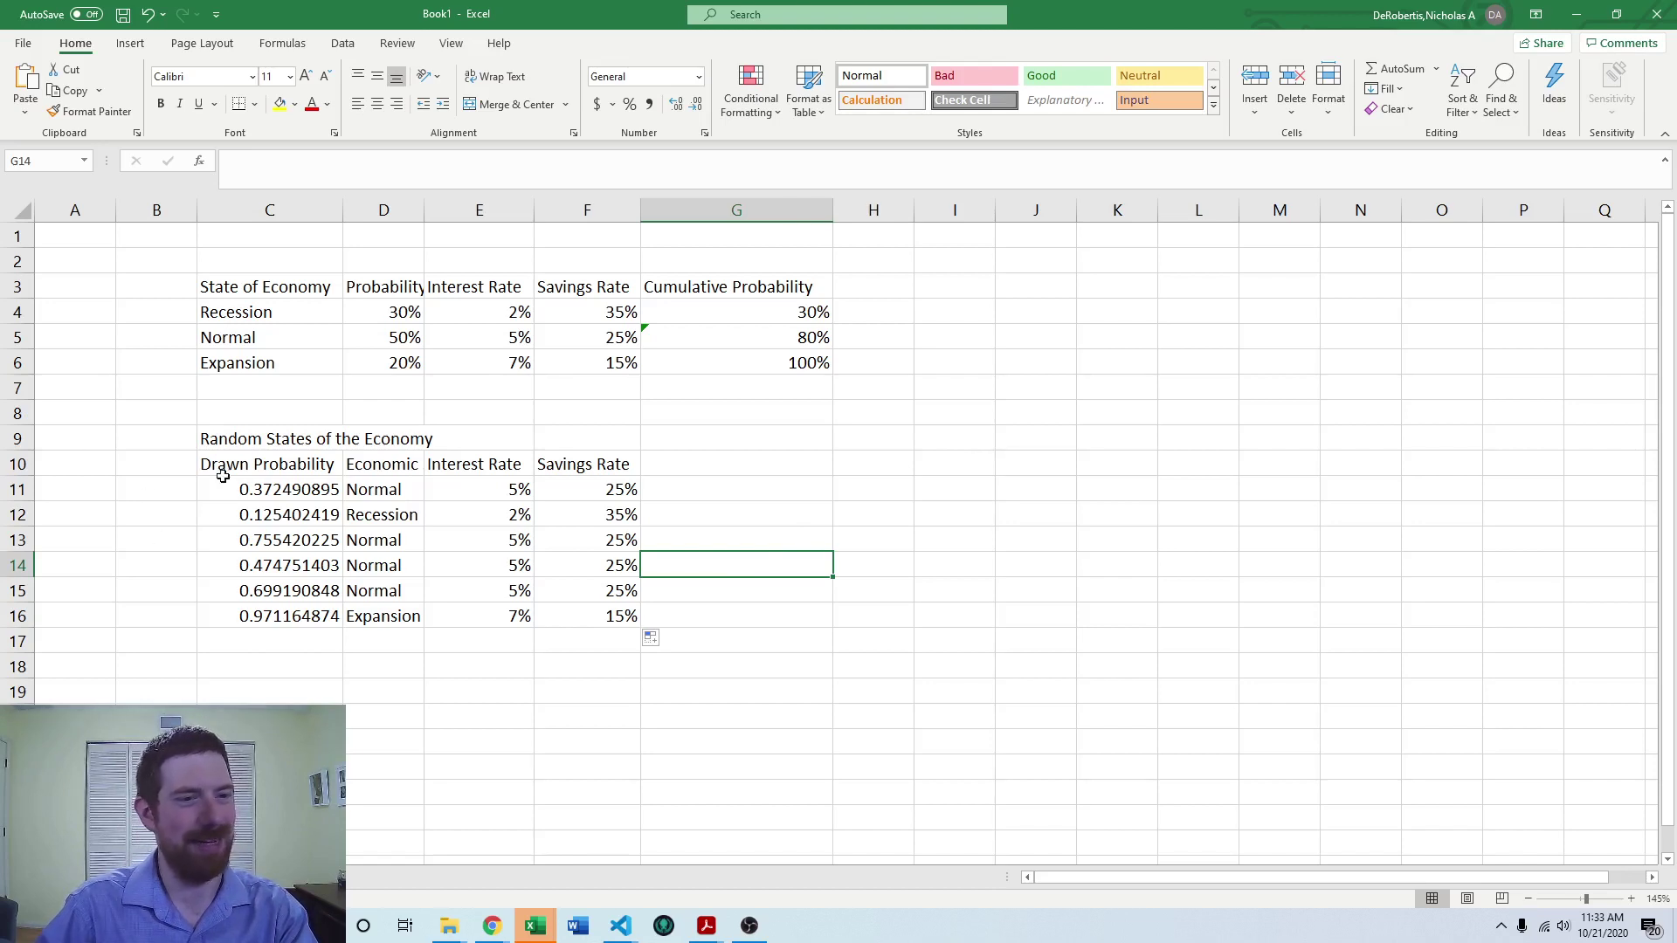
drag(223, 476, 275, 618)
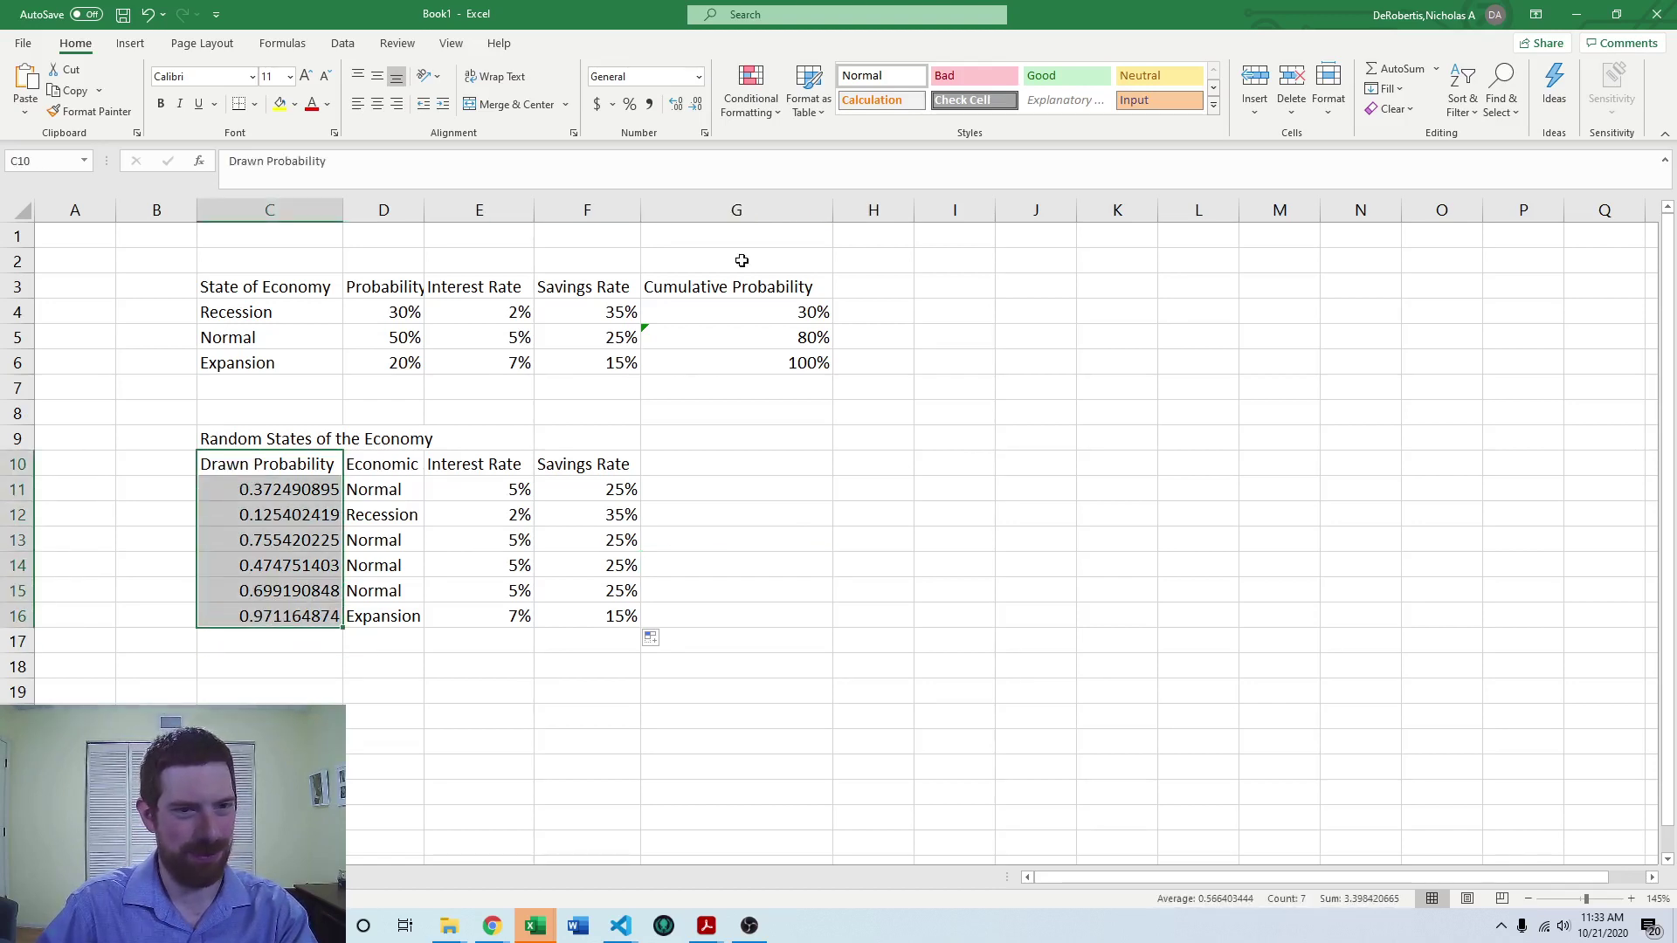
drag(741, 261, 780, 403)
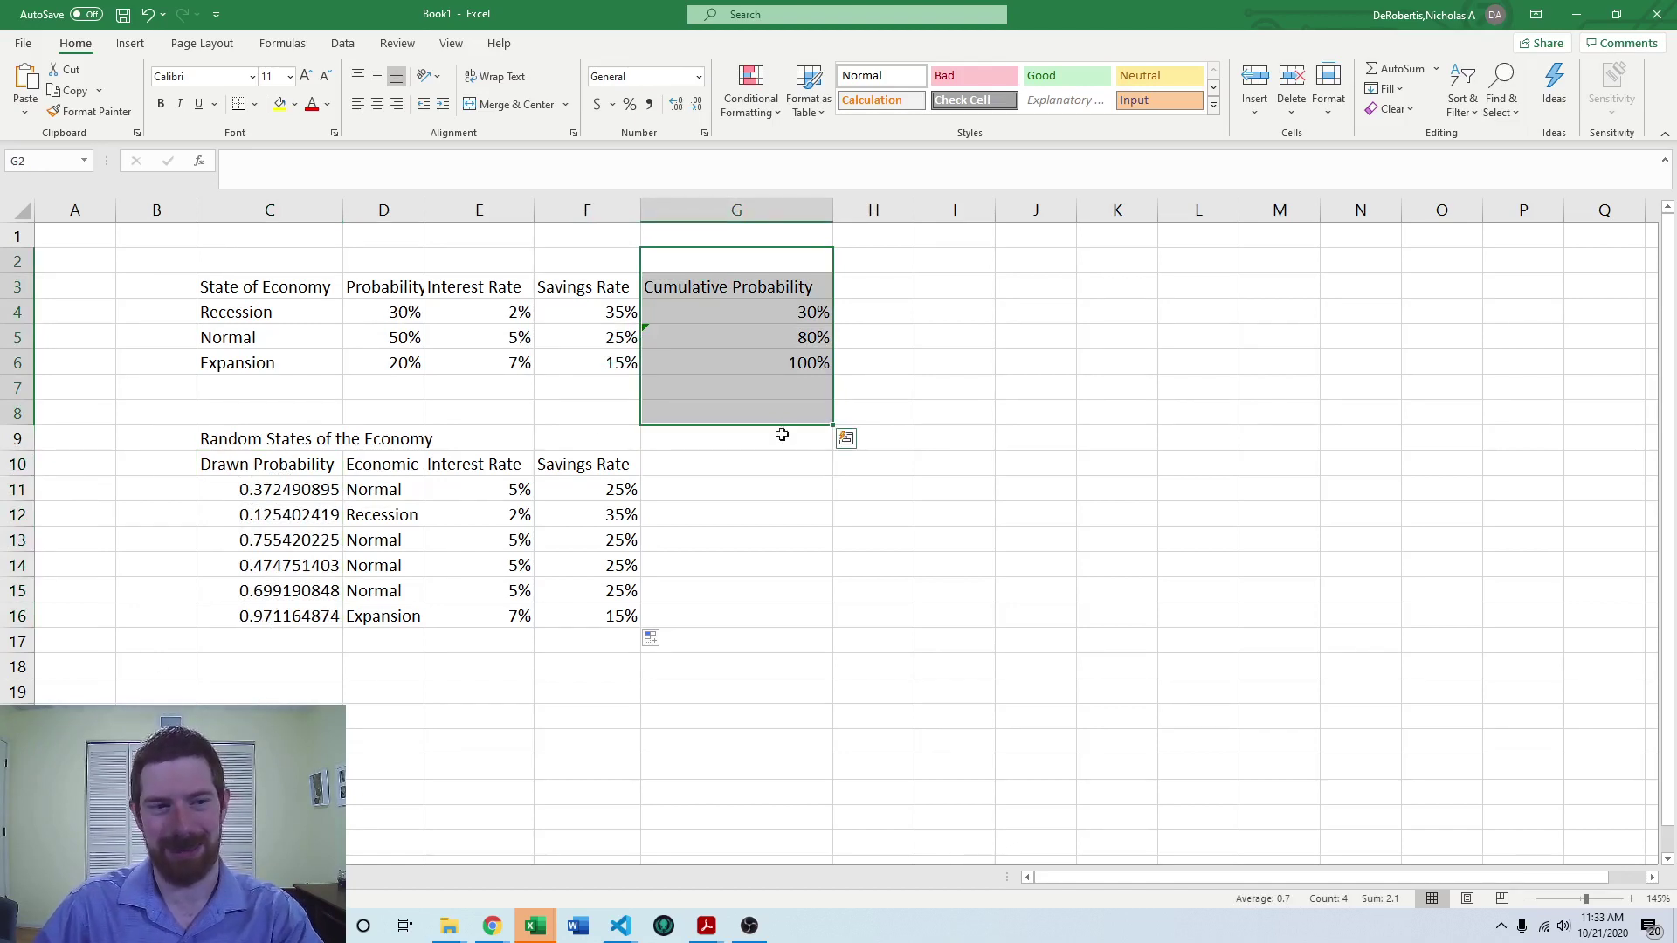
click(933, 484)
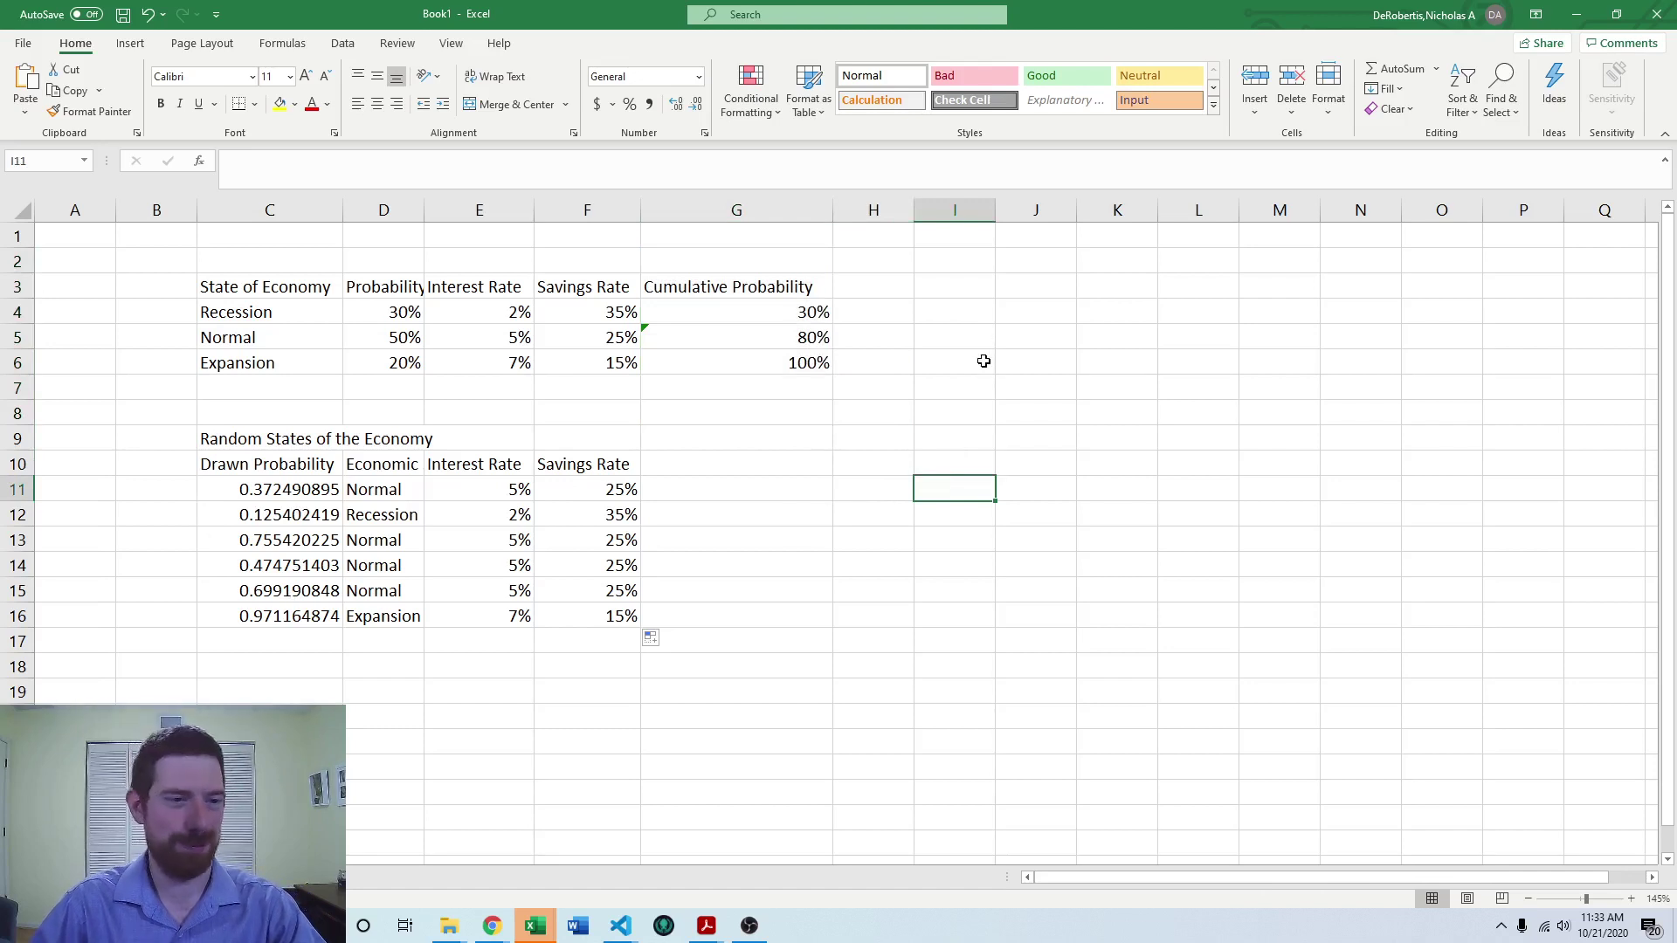
click(733, 407)
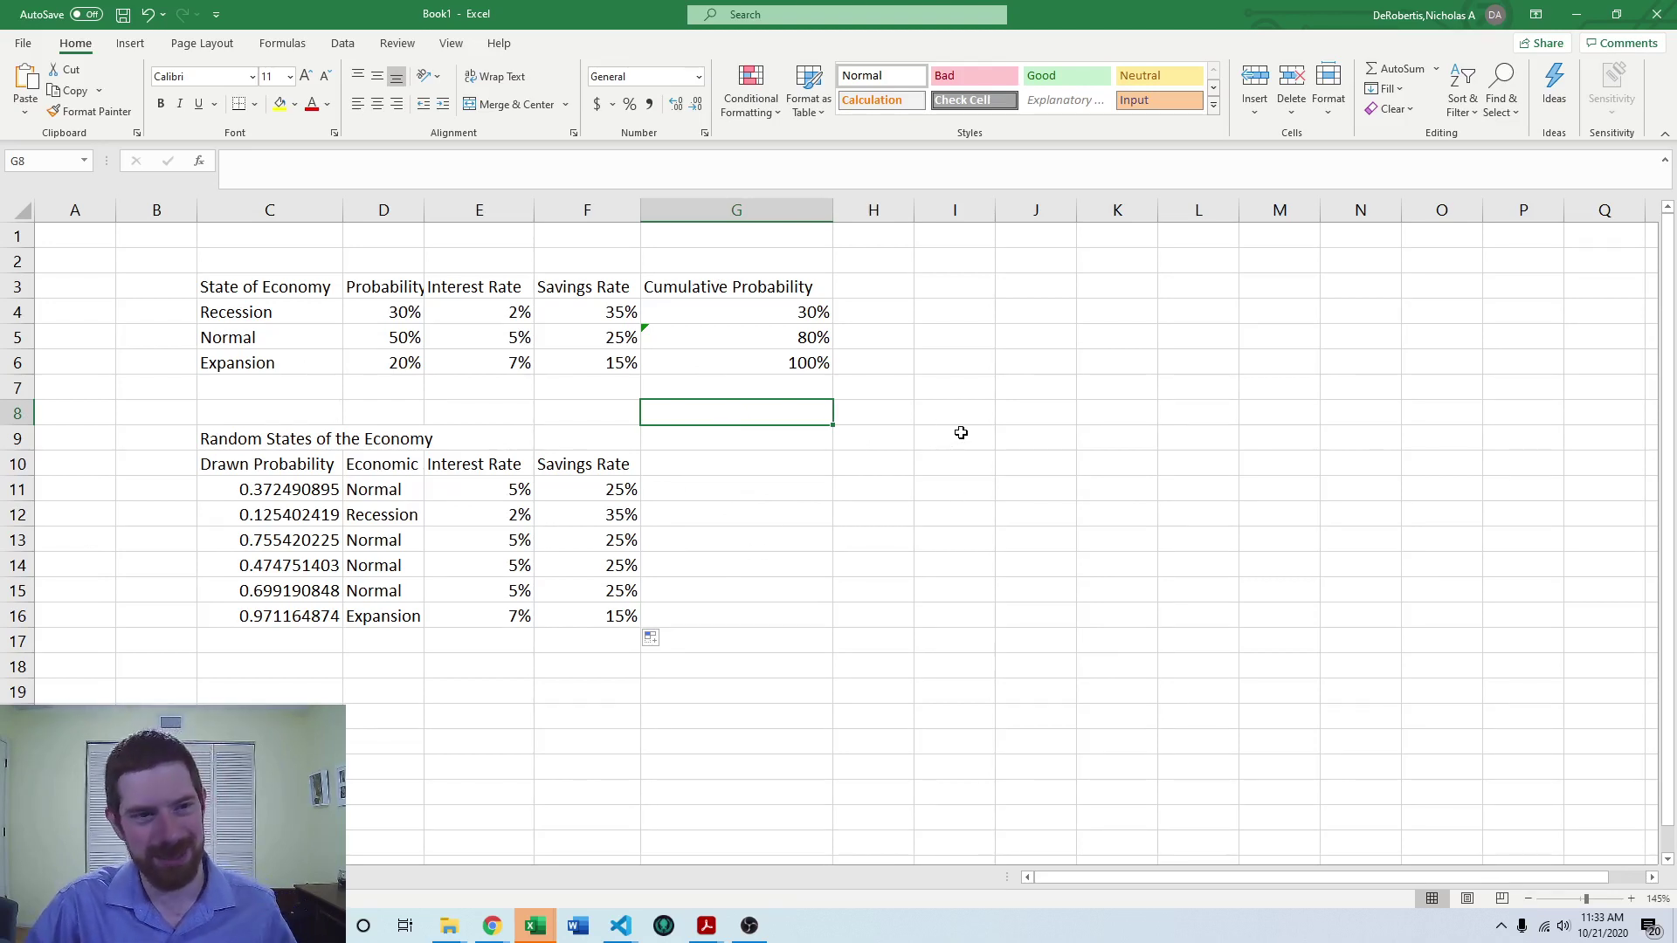
Switch to the JupyterLab notebook and review the case probability table and random.choices cell
click(492, 926)
click(552, 830)
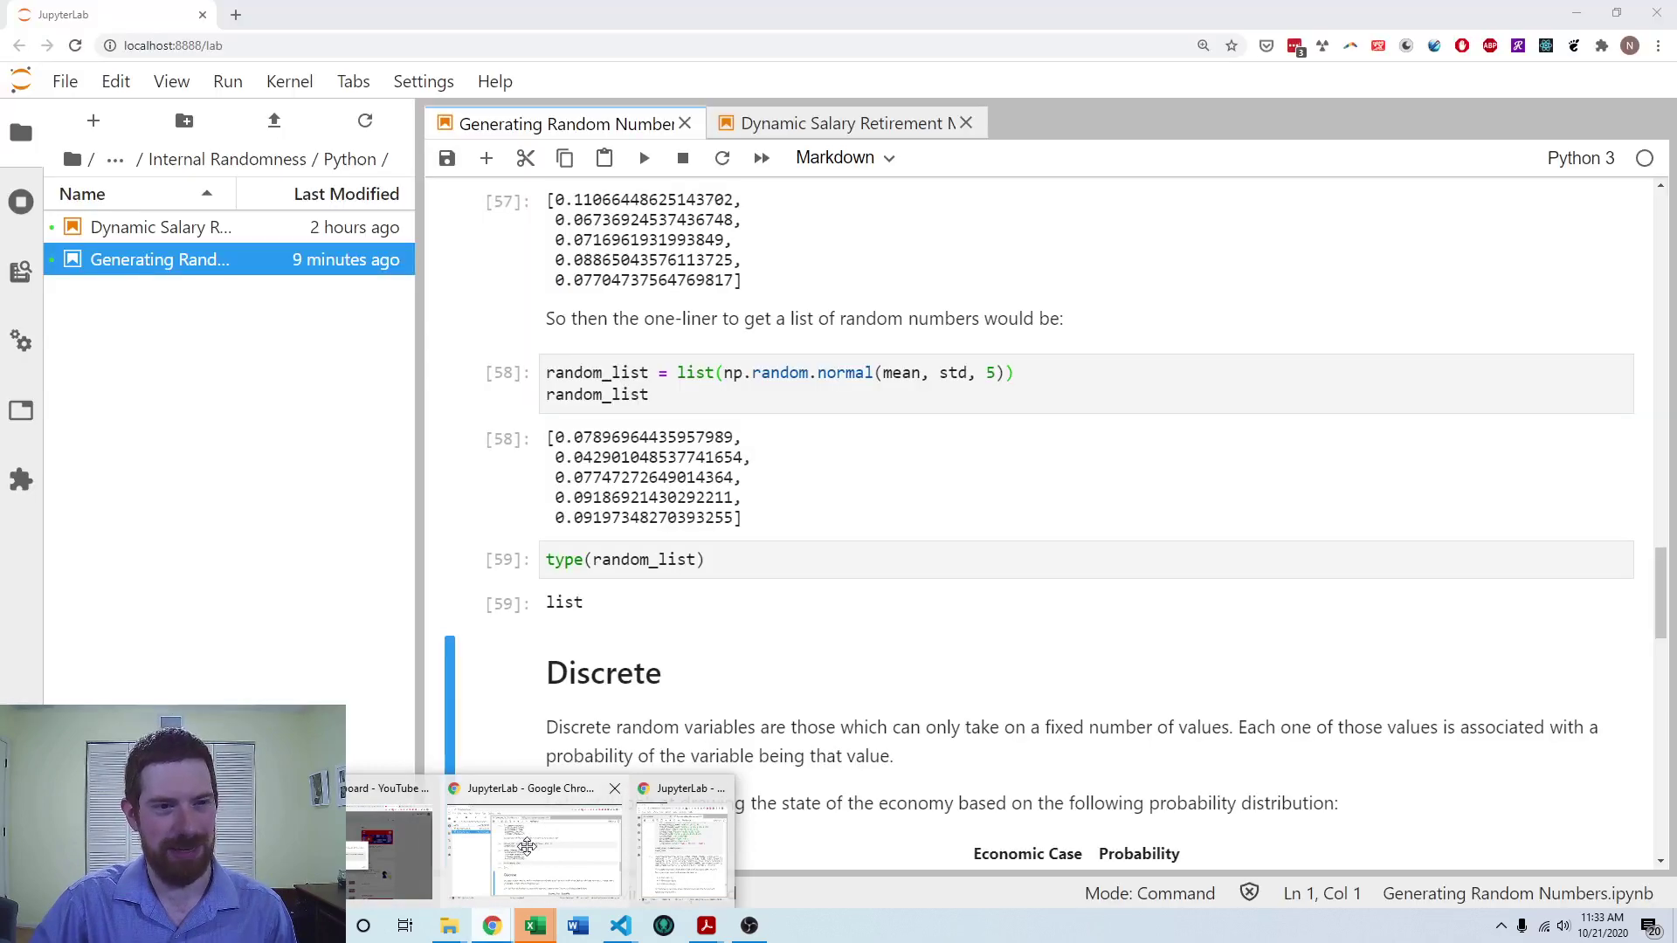
scroll(814, 436, down, 1)
scroll(814, 444, down, 5)
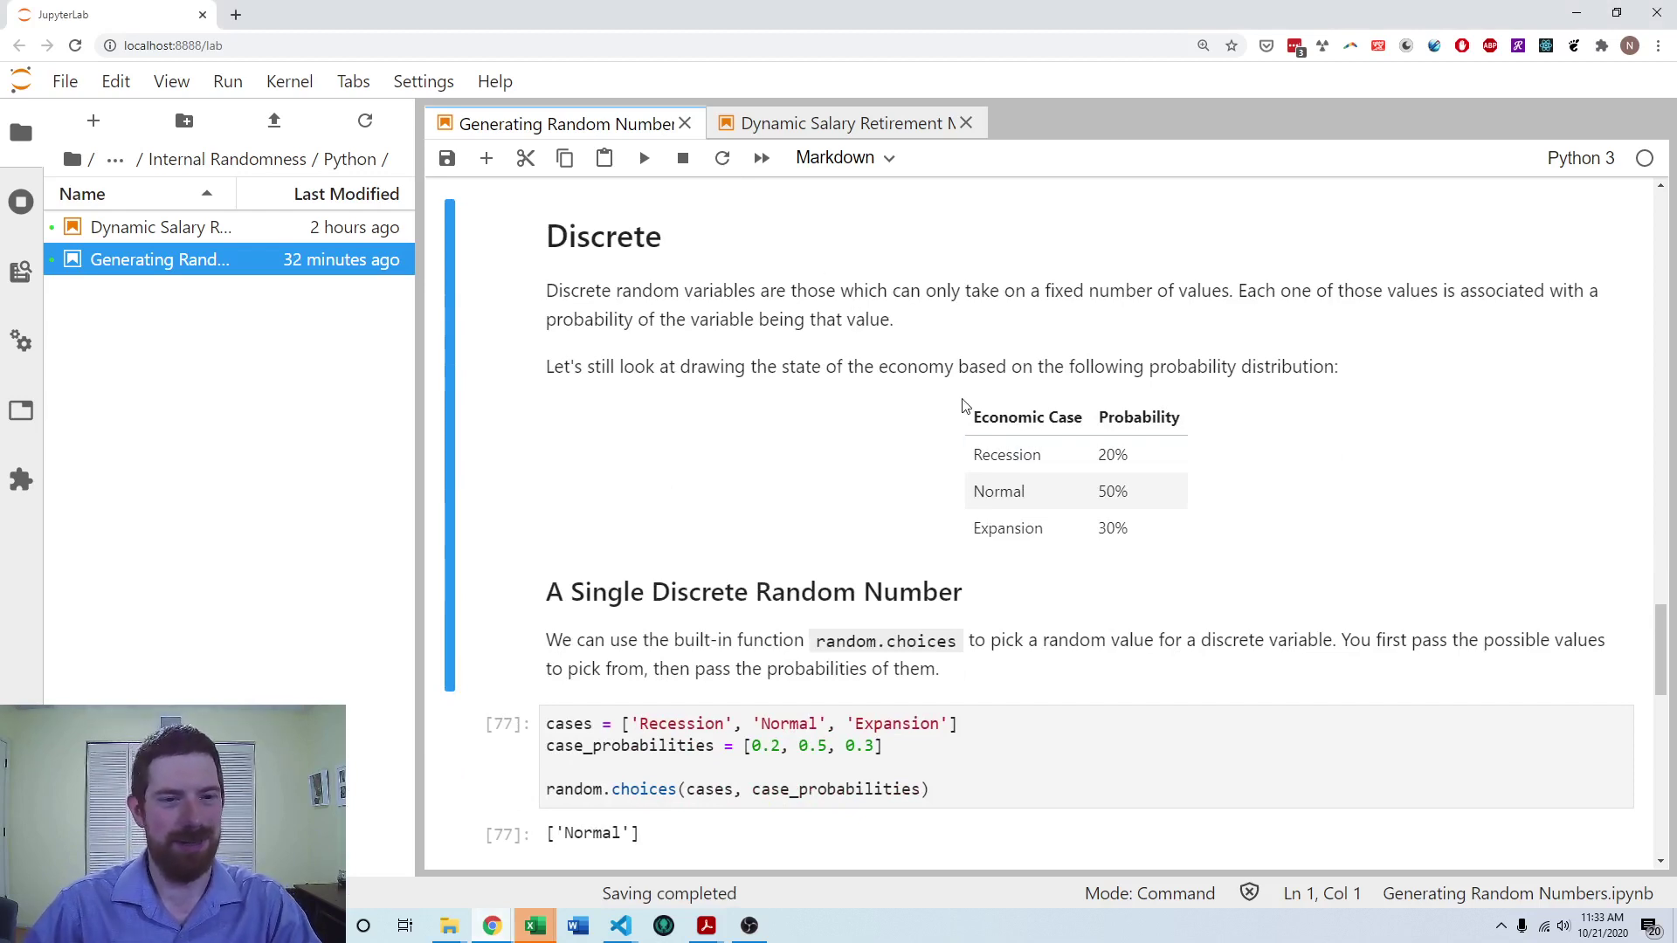
drag(964, 403, 1205, 547)
click(1240, 510)
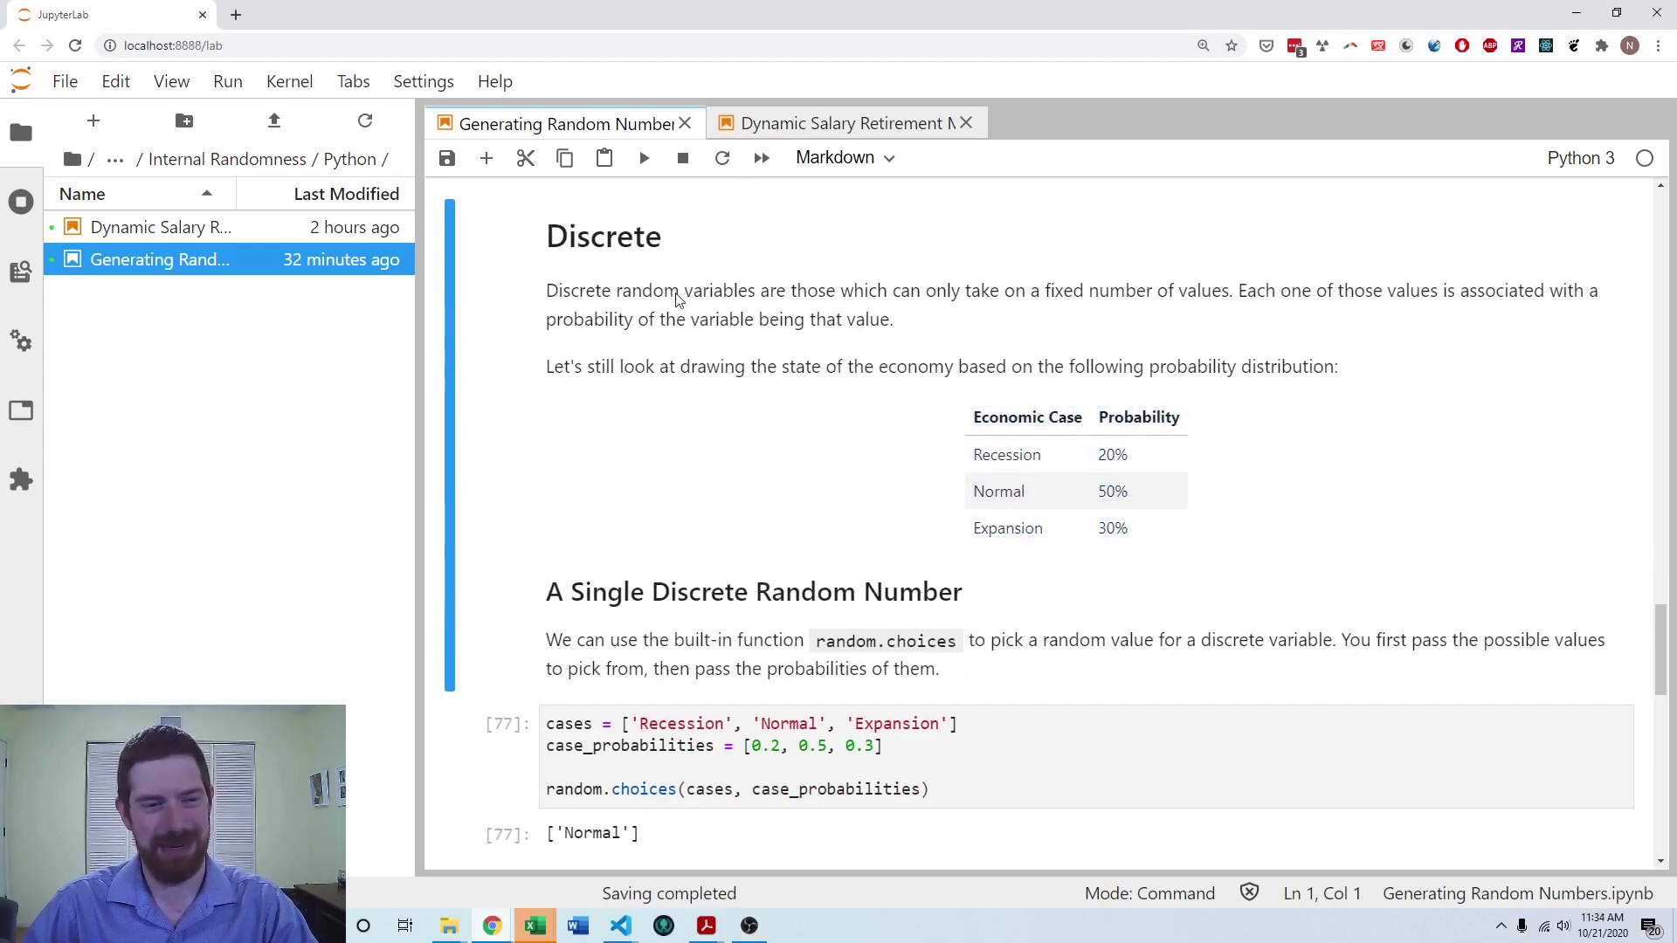
scroll(1219, 489, down, 1)
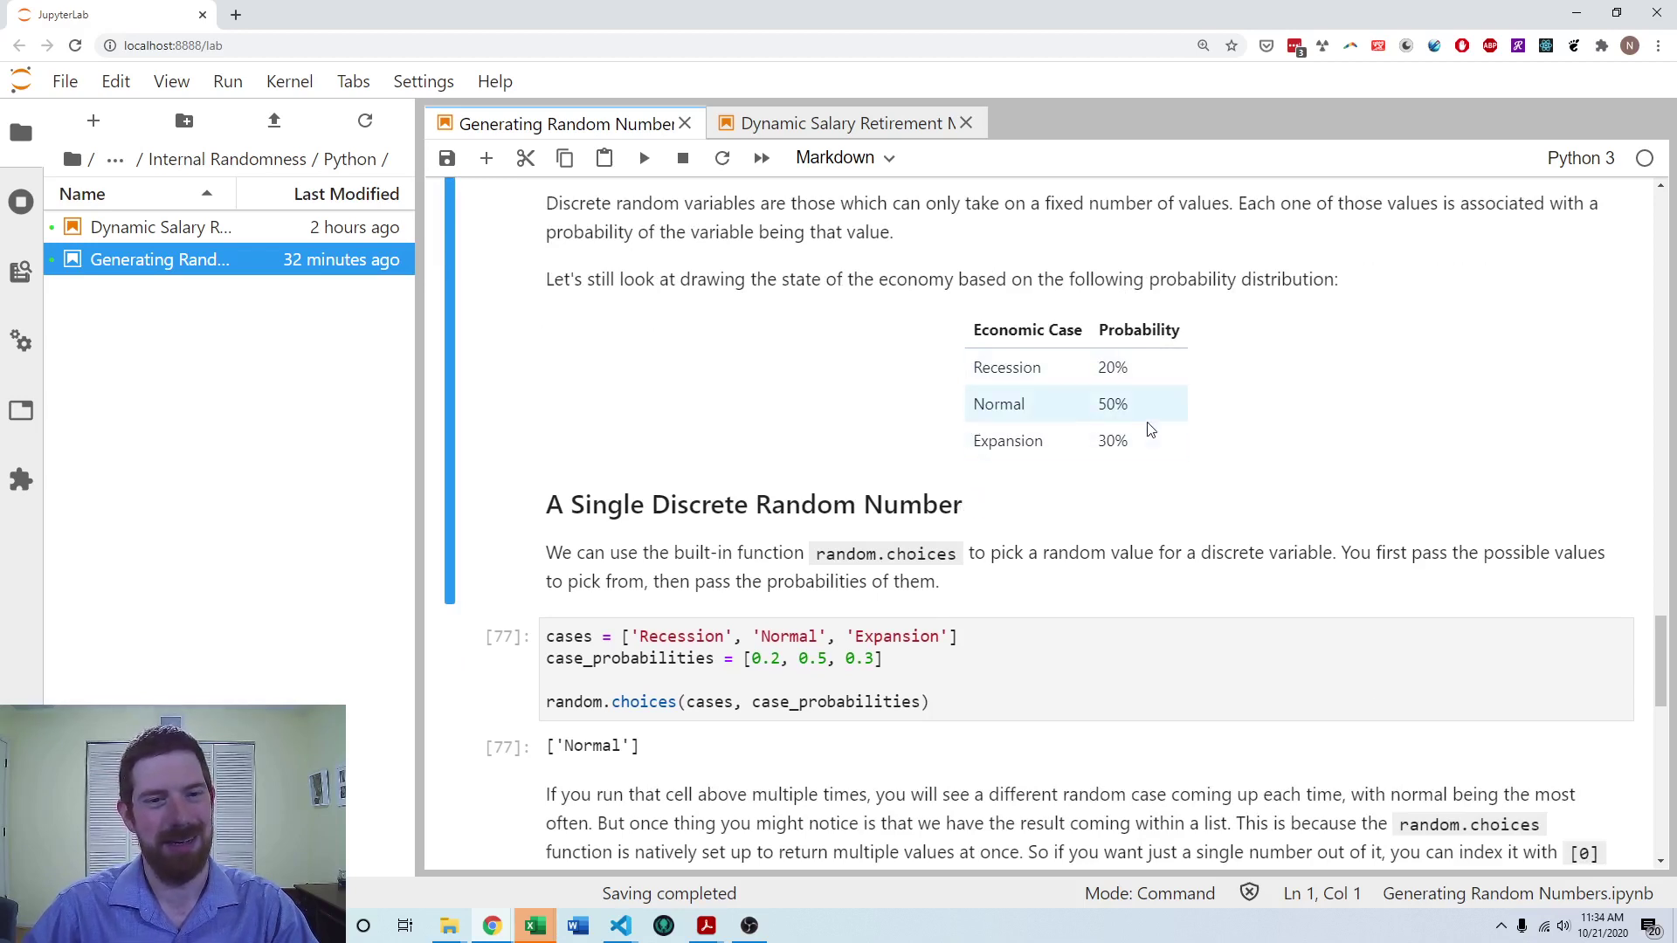
scroll(1019, 335, down, 1)
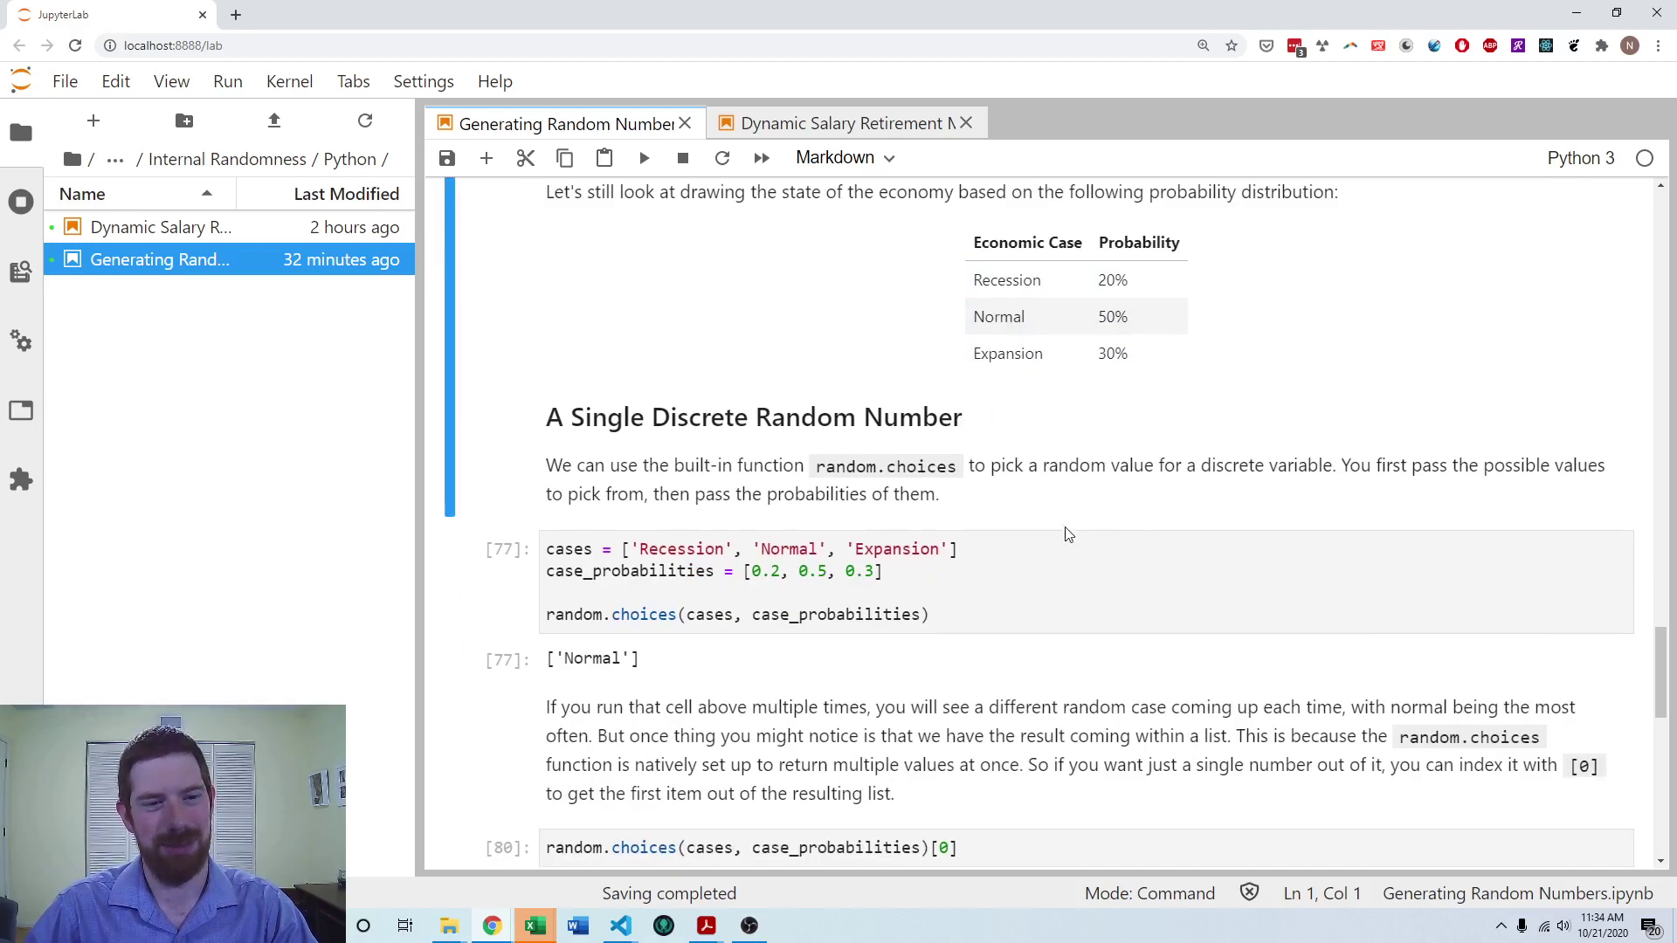
click(1083, 542)
scroll(1116, 497, down, 1)
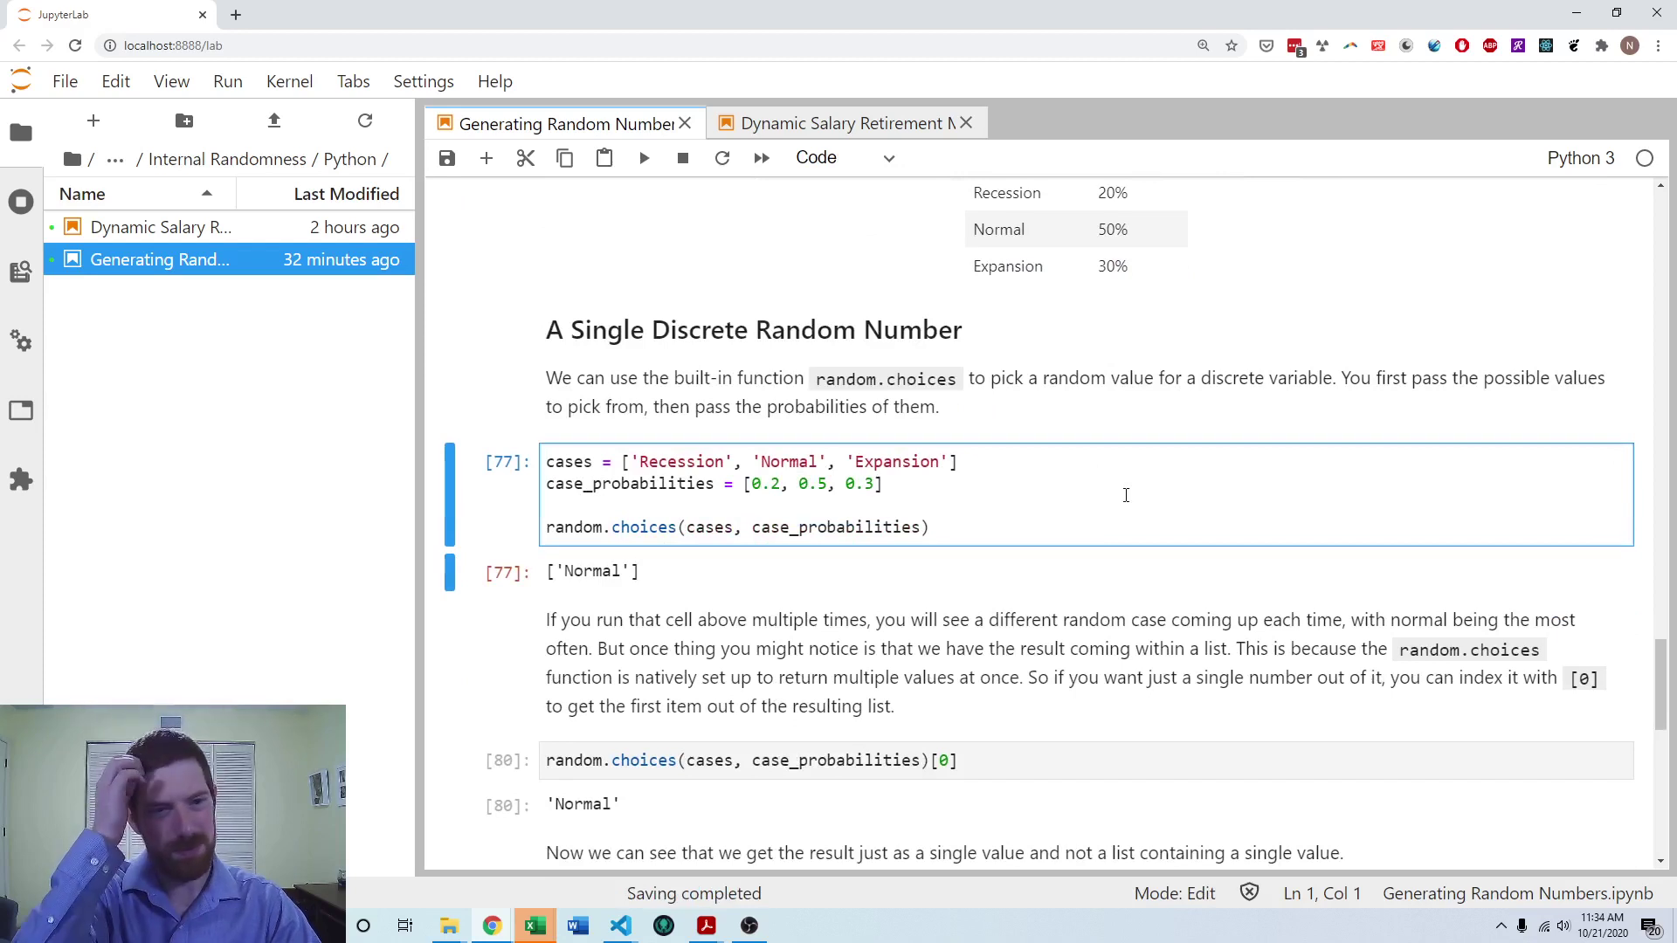
drag(981, 461, 472, 478)
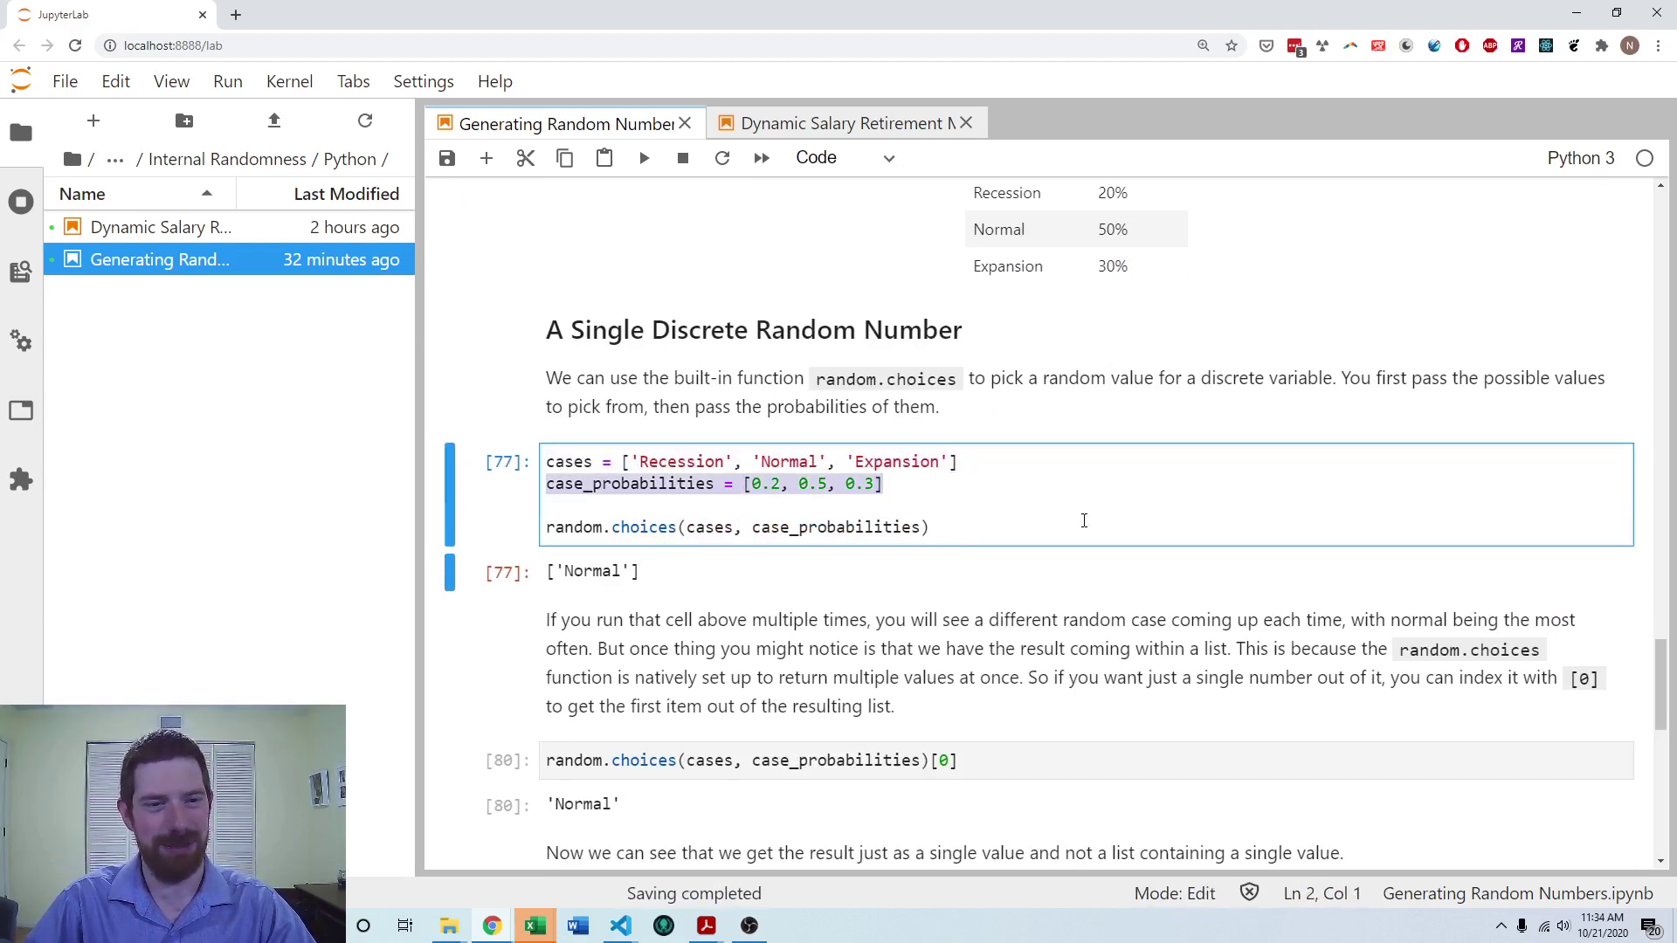
click(1081, 524)
Rerun the weighted random.choices cell ten times with Ctrl+Enter, ending on ['Expansion']
key(ctrl+Return)
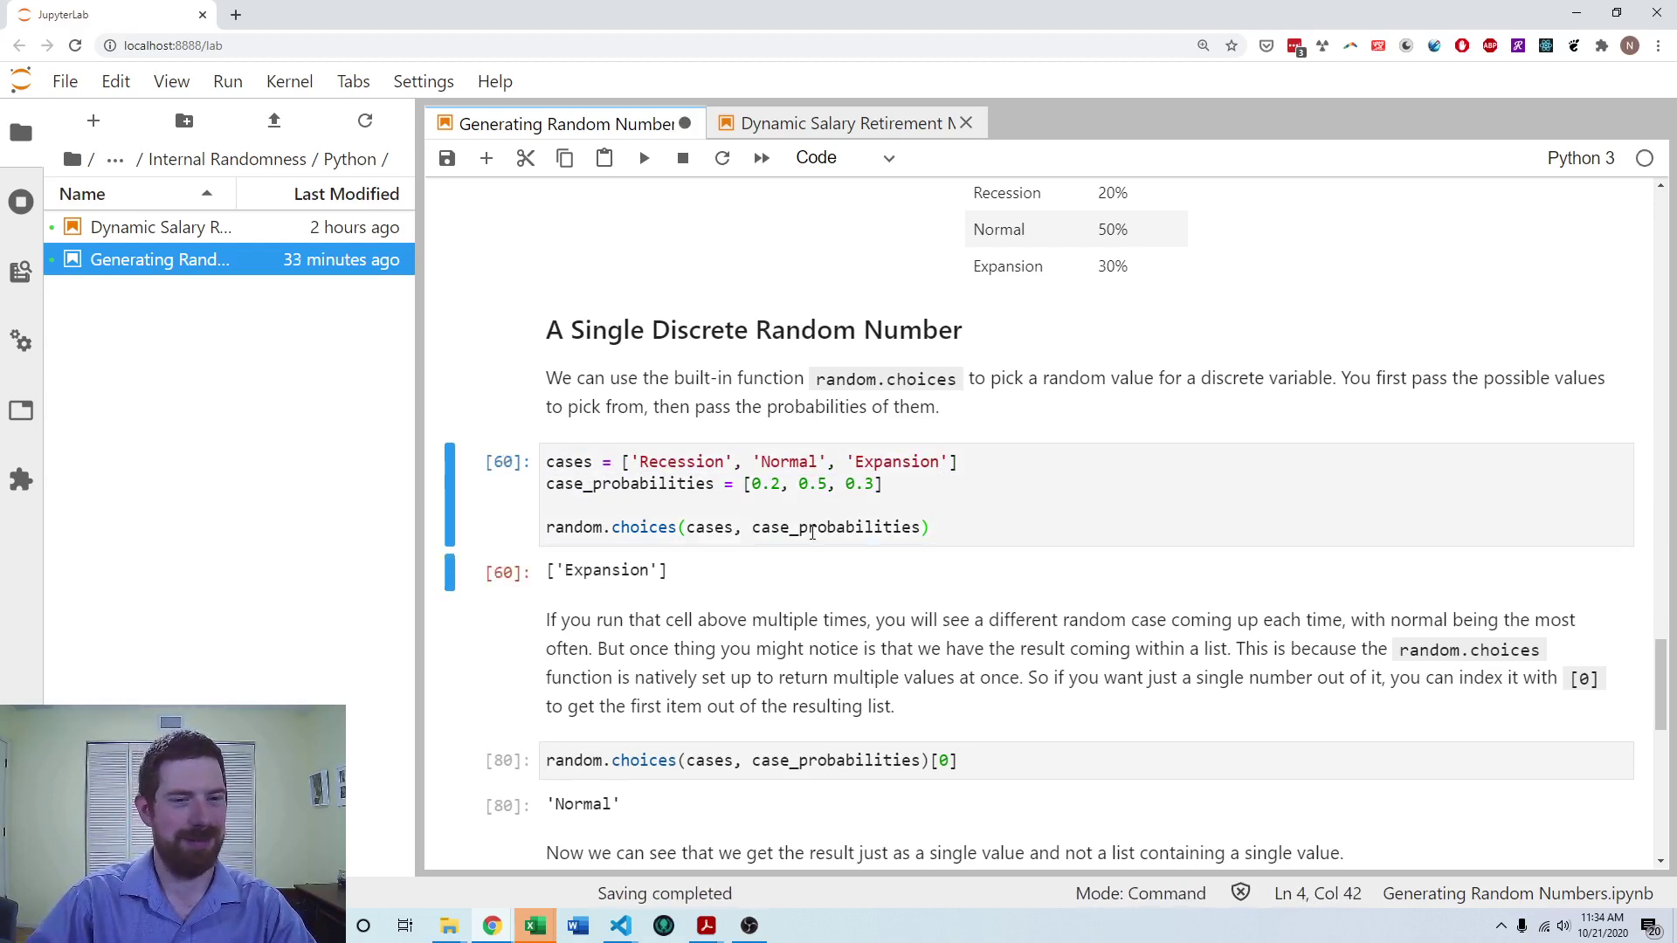
key(ctrl+Return)
key(ctrl+Return)
key(ctrl+Return)
key(ctrl+Return)
key(ctrl+Return)
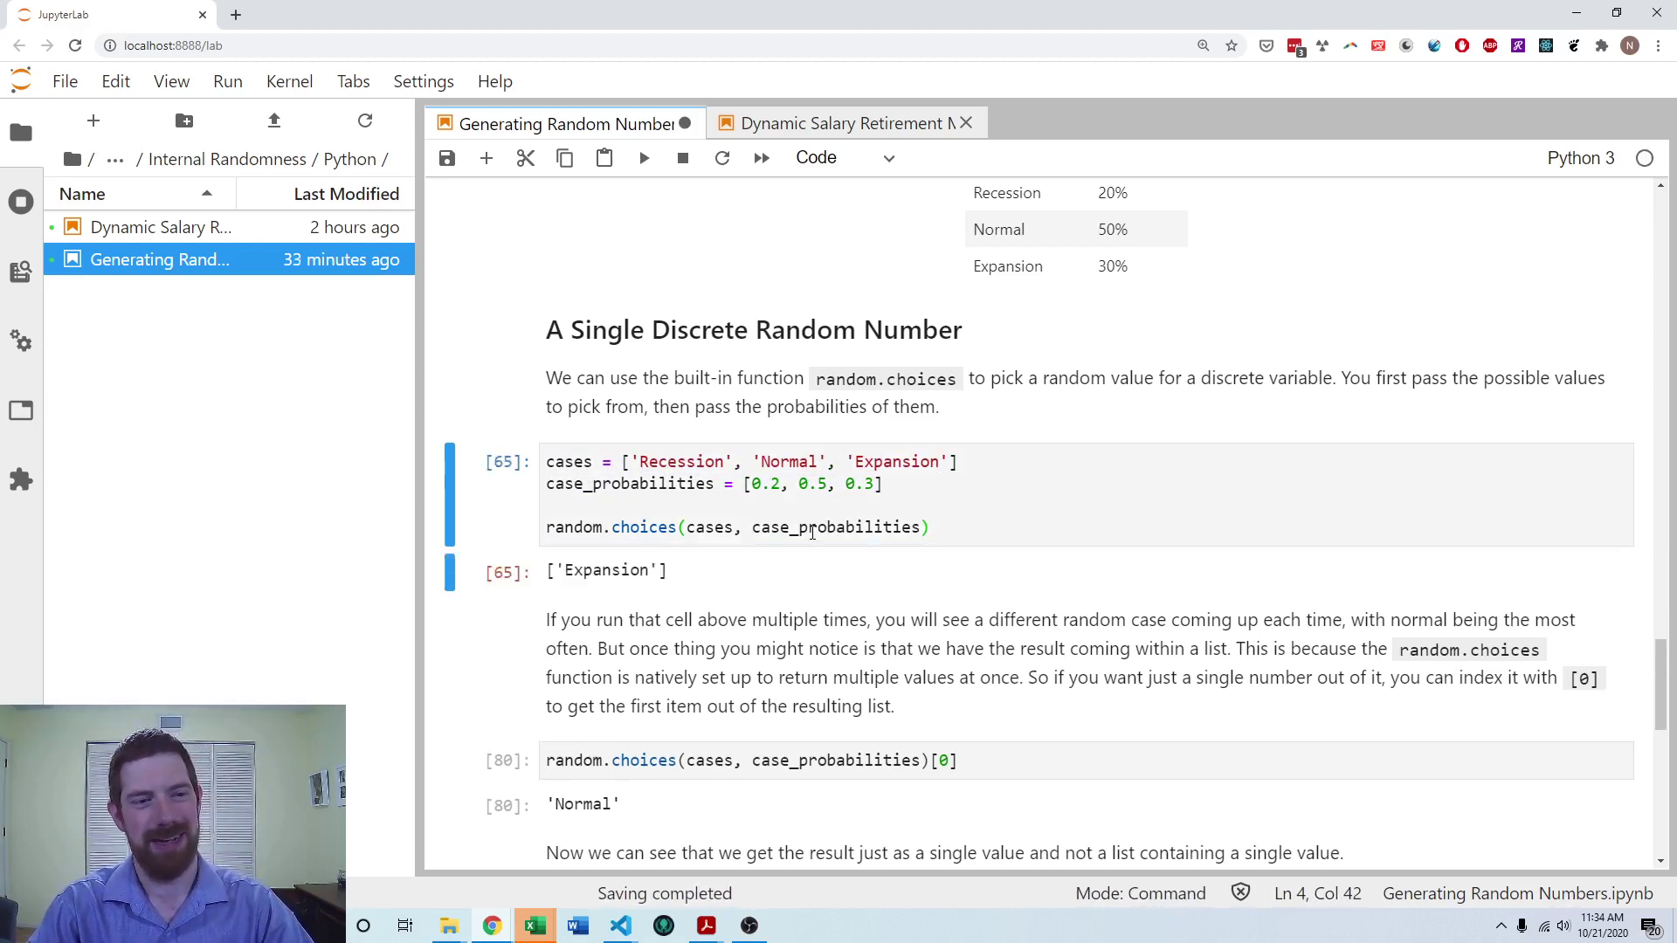
key(ctrl+Return)
key(ctrl+Return)
key(ctrl+Return)
key(ctrl+Return)
key(ctrl+Return)
key(ctrl+Return)
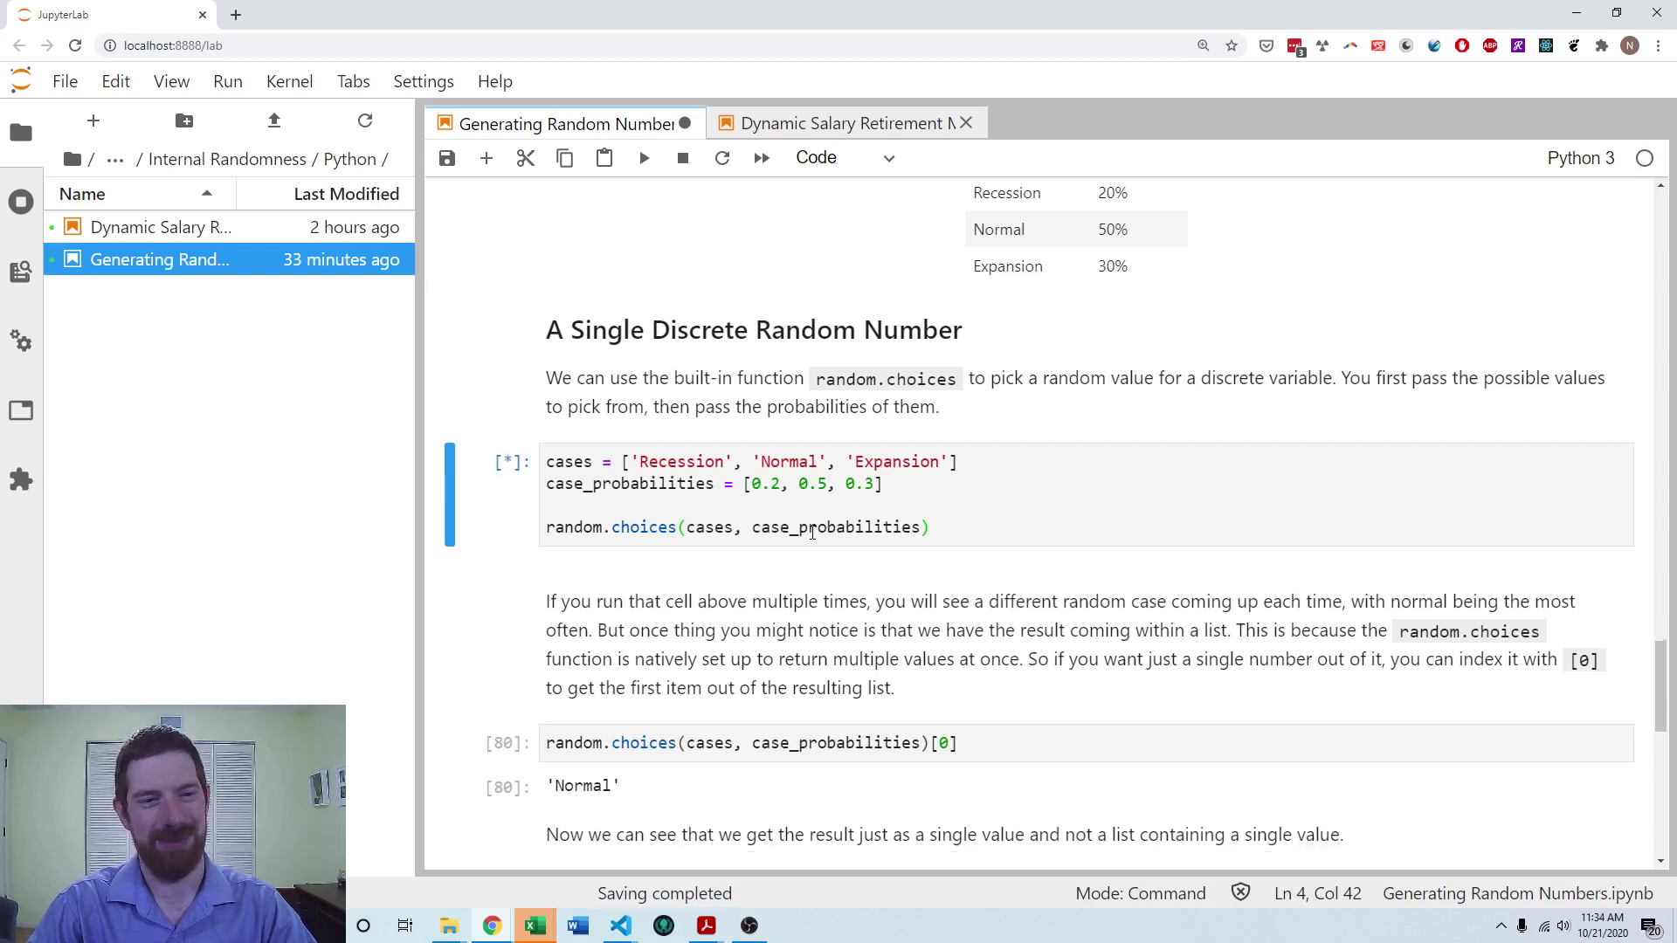
key(ctrl+Return)
key(ctrl+Return)
key(ctrl+Return)
key(ctrl+Return)
key(ctrl+Return)
key(ctrl+Return)
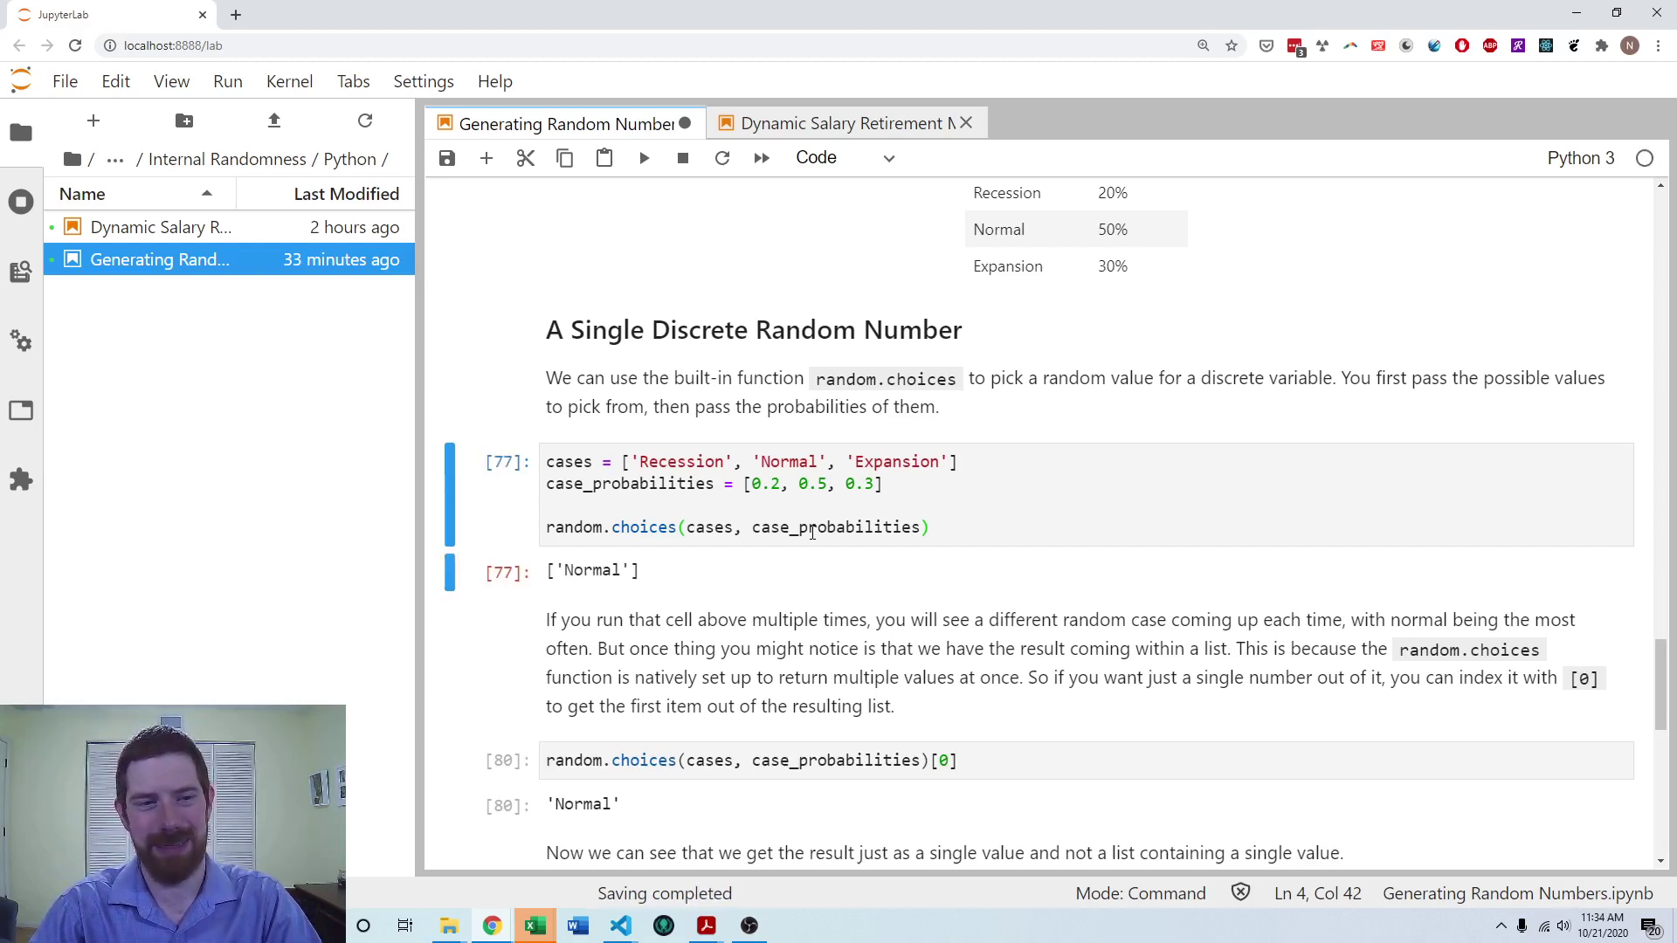
key(ctrl+Return)
key(ctrl+Return)
key(ctrl+Return)
key(ctrl+Return)
key(ctrl+Return)
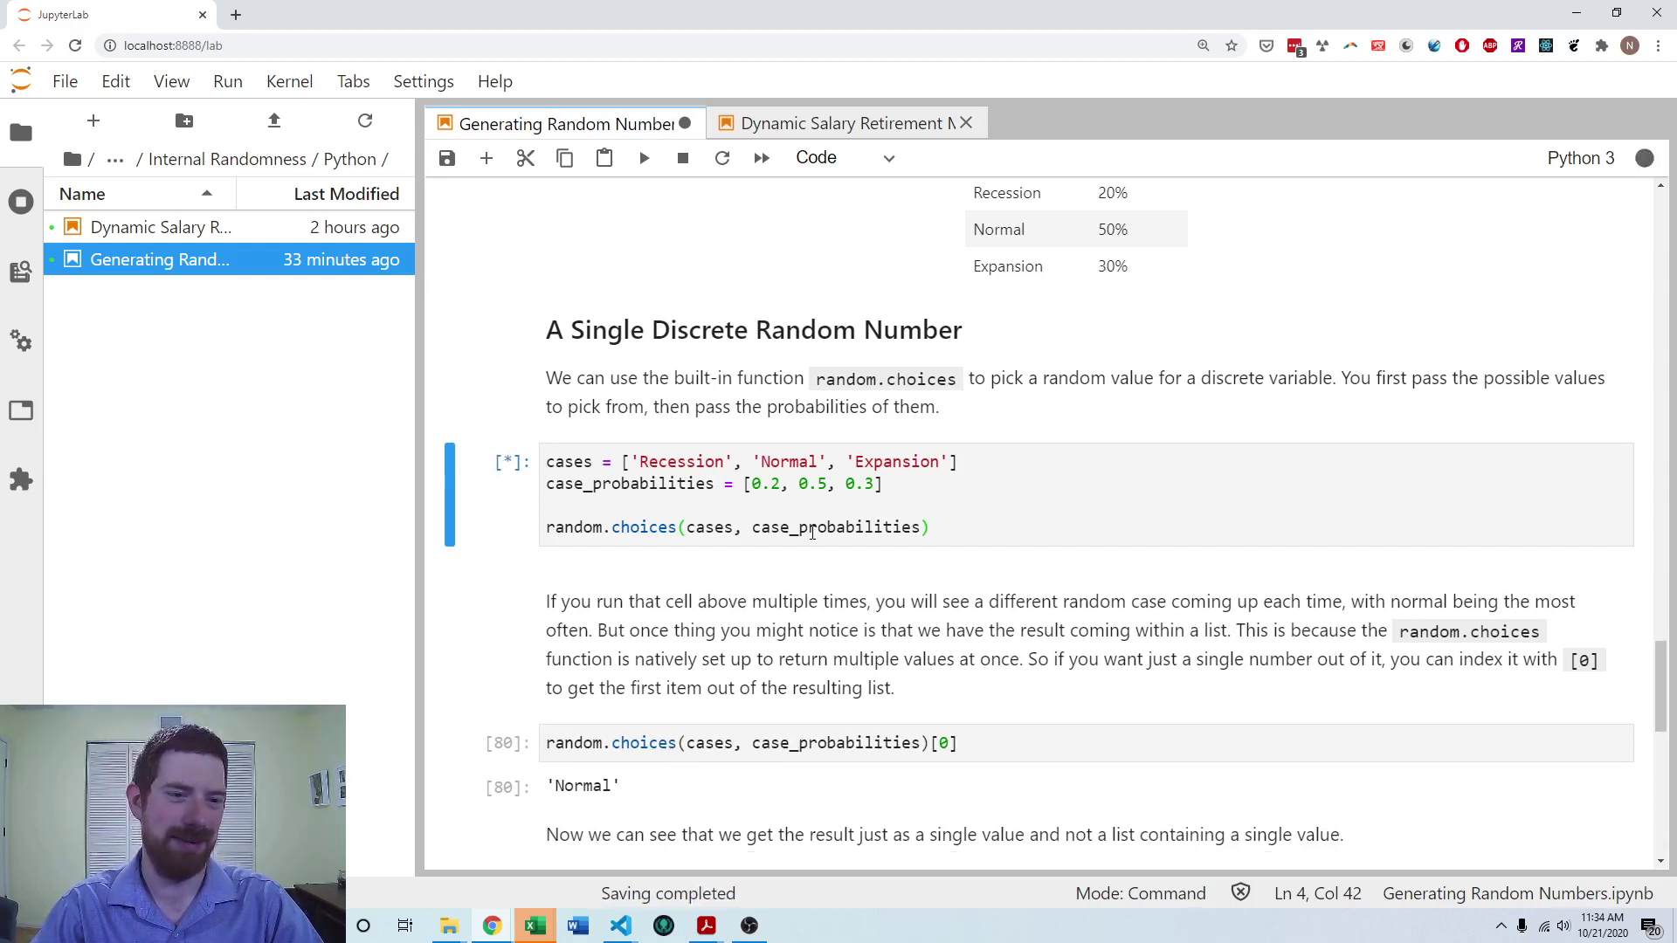
key(ctrl+Return)
key(ctrl+Return)
key(ctrl+Return)
key(ctrl+Return)
key(ctrl+Return)
key(ctrl+Return)
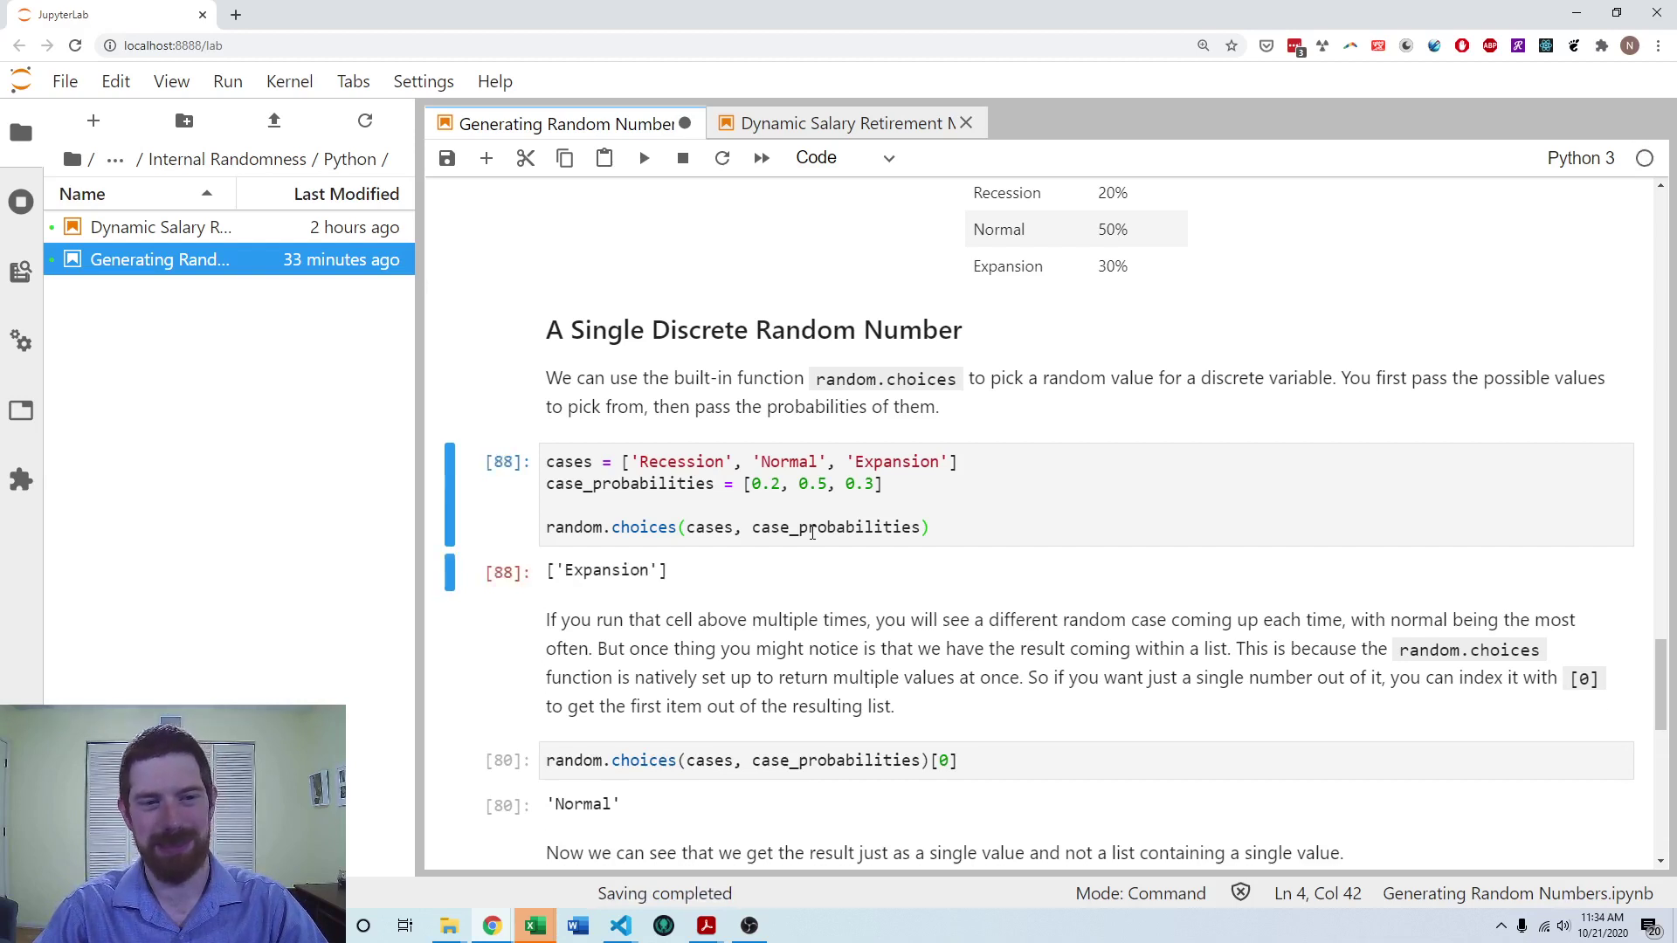
key(ctrl+Return)
key(ctrl+Return)
key(ctrl+Return)
key(ctrl+Return)
key(ctrl+Return)
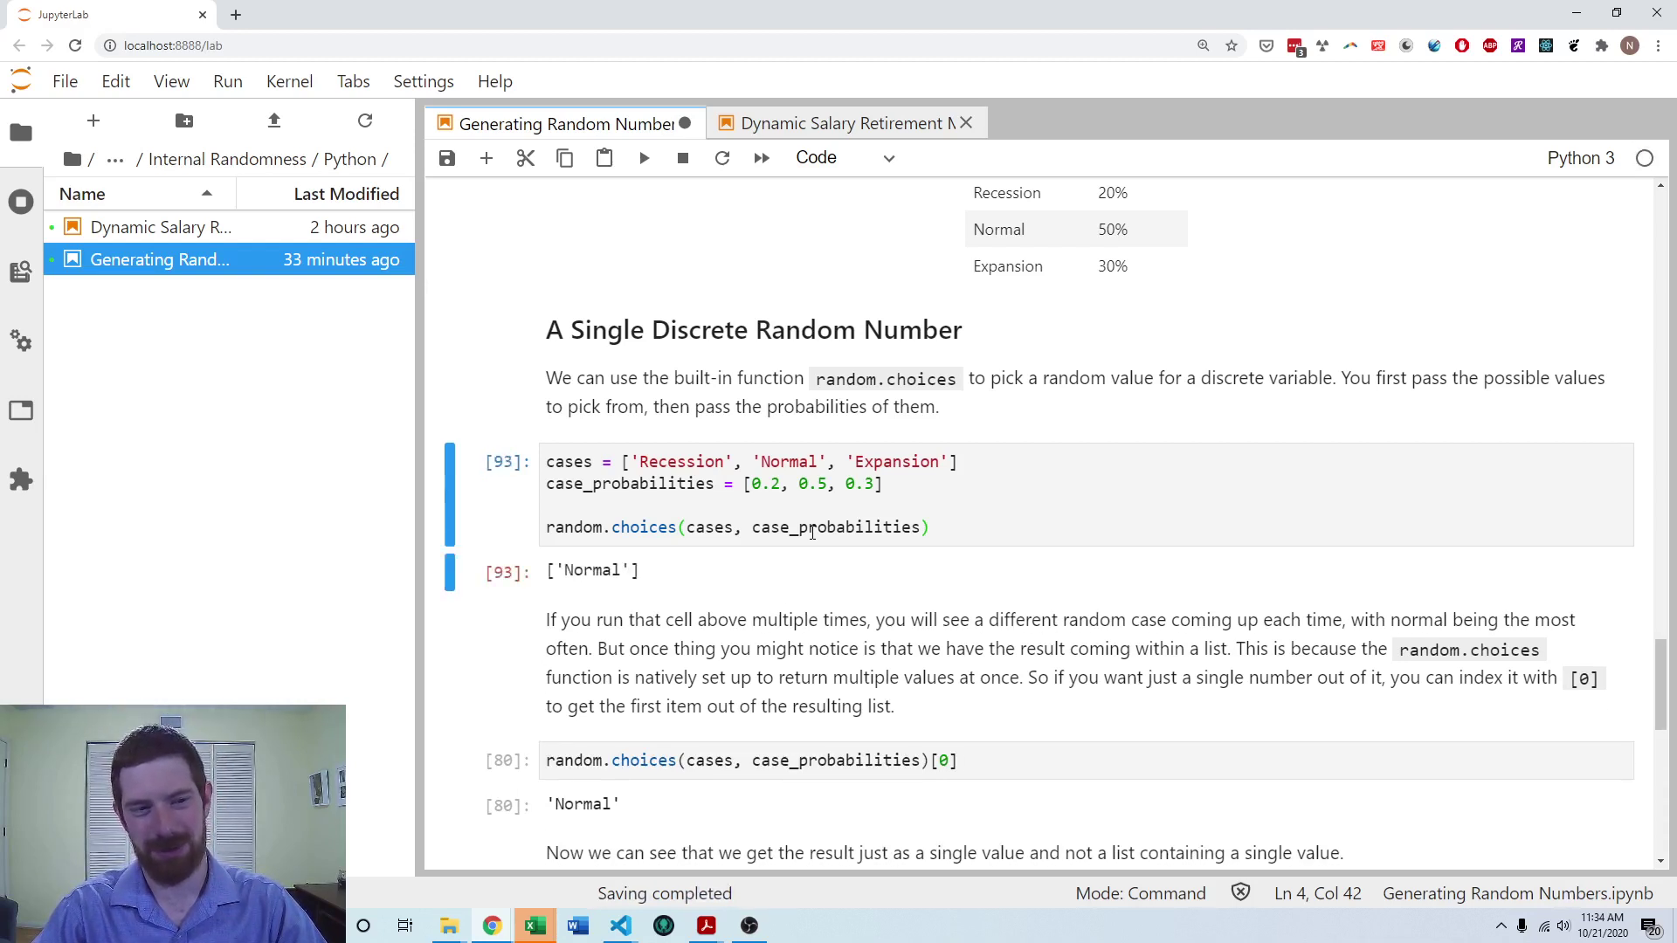
key(ctrl+Return)
key(ctrl+Return)
key(ctrl+Return)
key(ctrl+Return)
key(ctrl+Return)
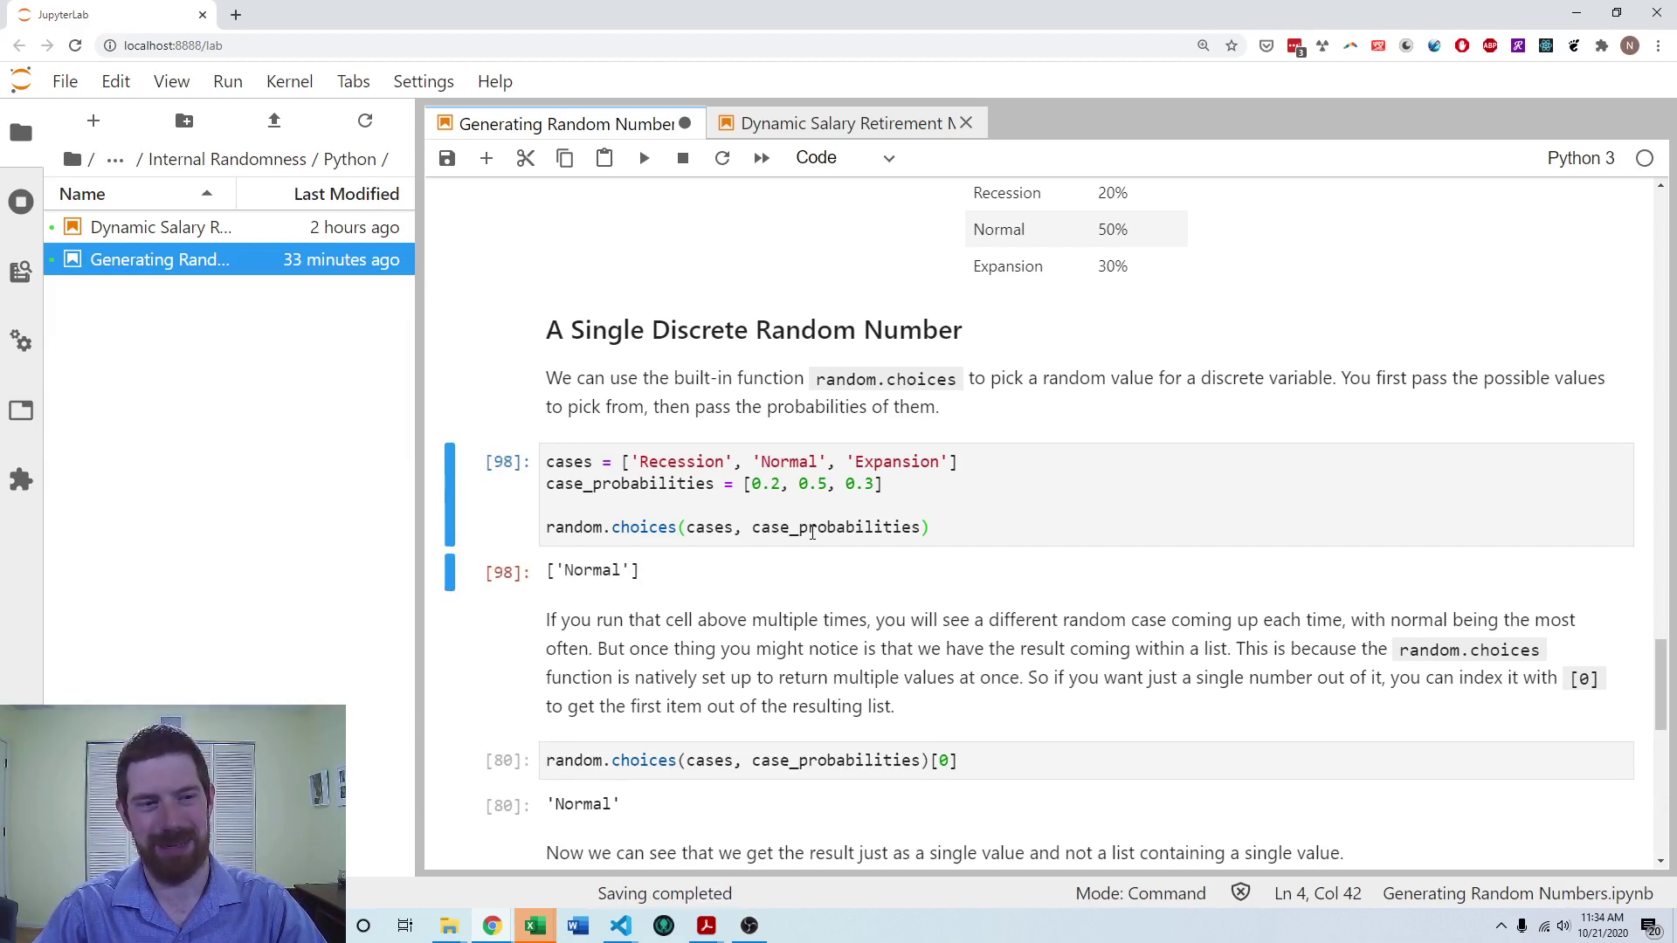
key(ctrl+Return)
key(ctrl+Return)
key(ctrl+Return)
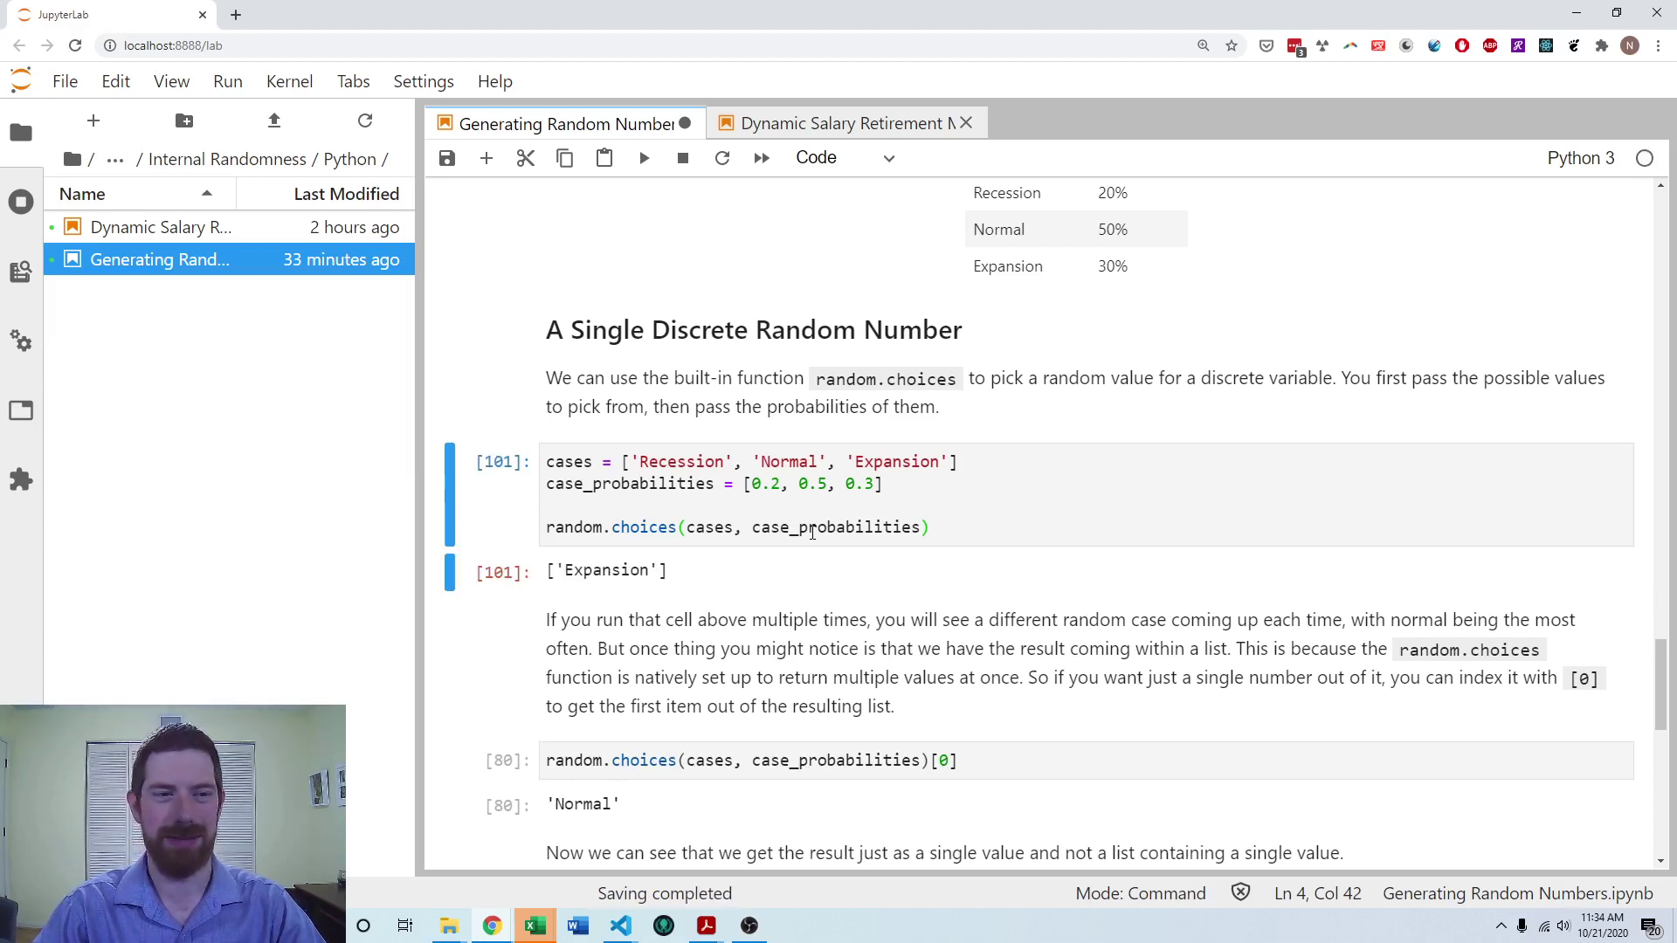
key(ctrl+Return)
key(ctrl+Return)
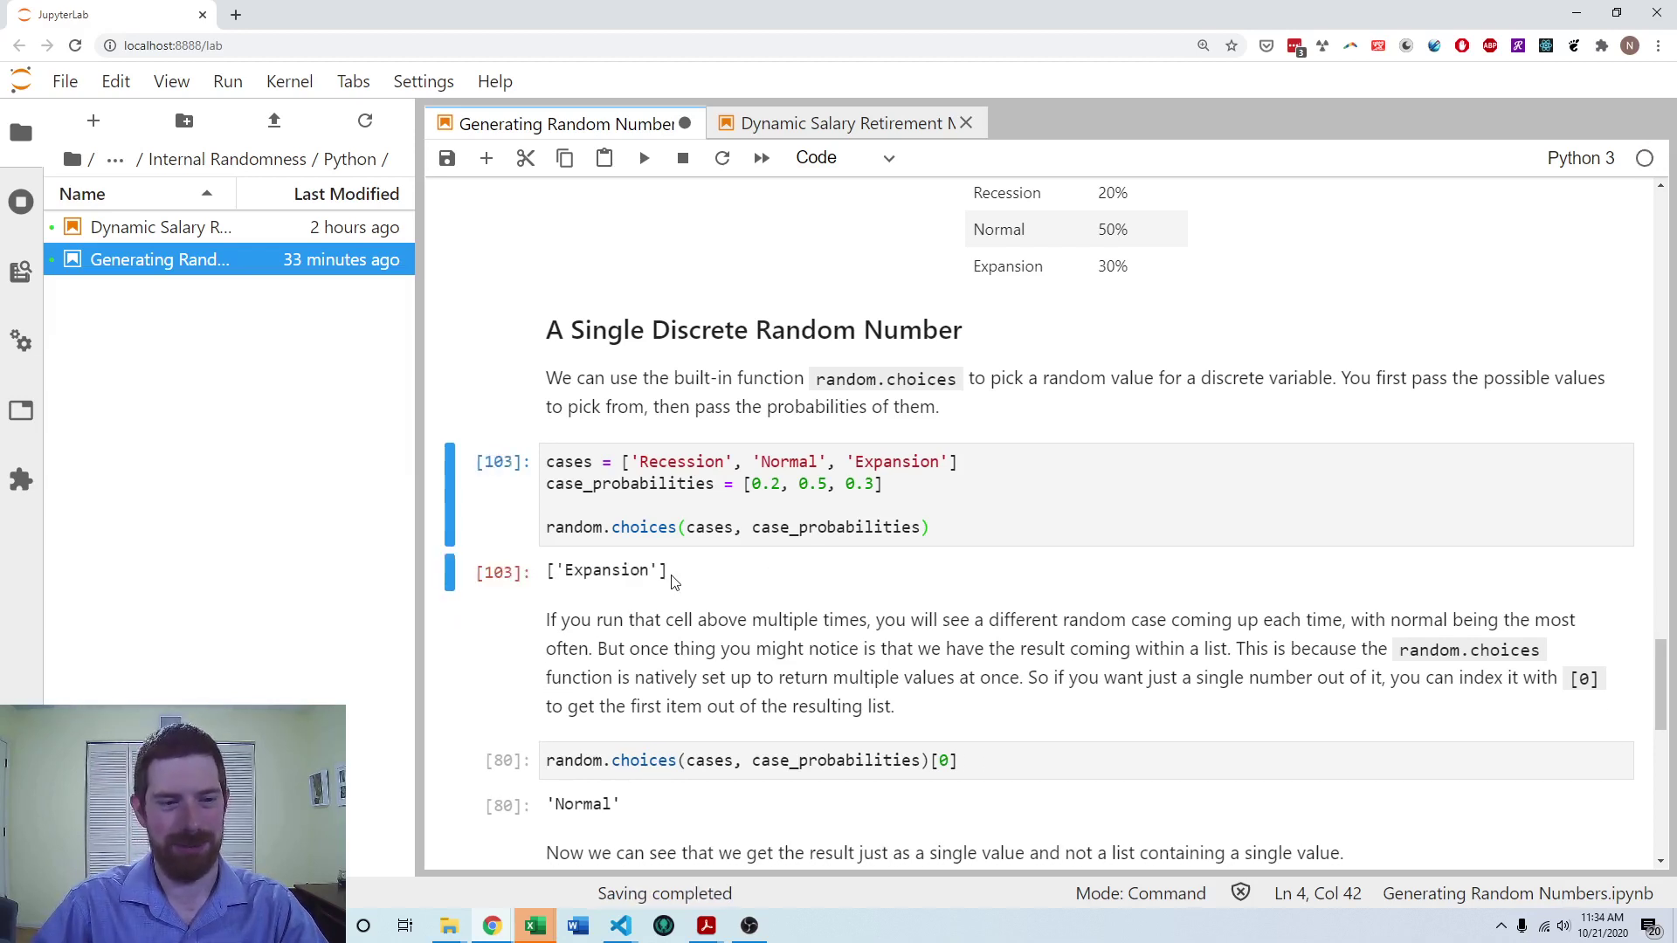
Rerun the random.choices(cases, case_probabilities)[0] cell six times until it draws 'Recession'
scroll(811, 532, down, 2)
click(1012, 665)
scroll(1120, 638, down, 1)
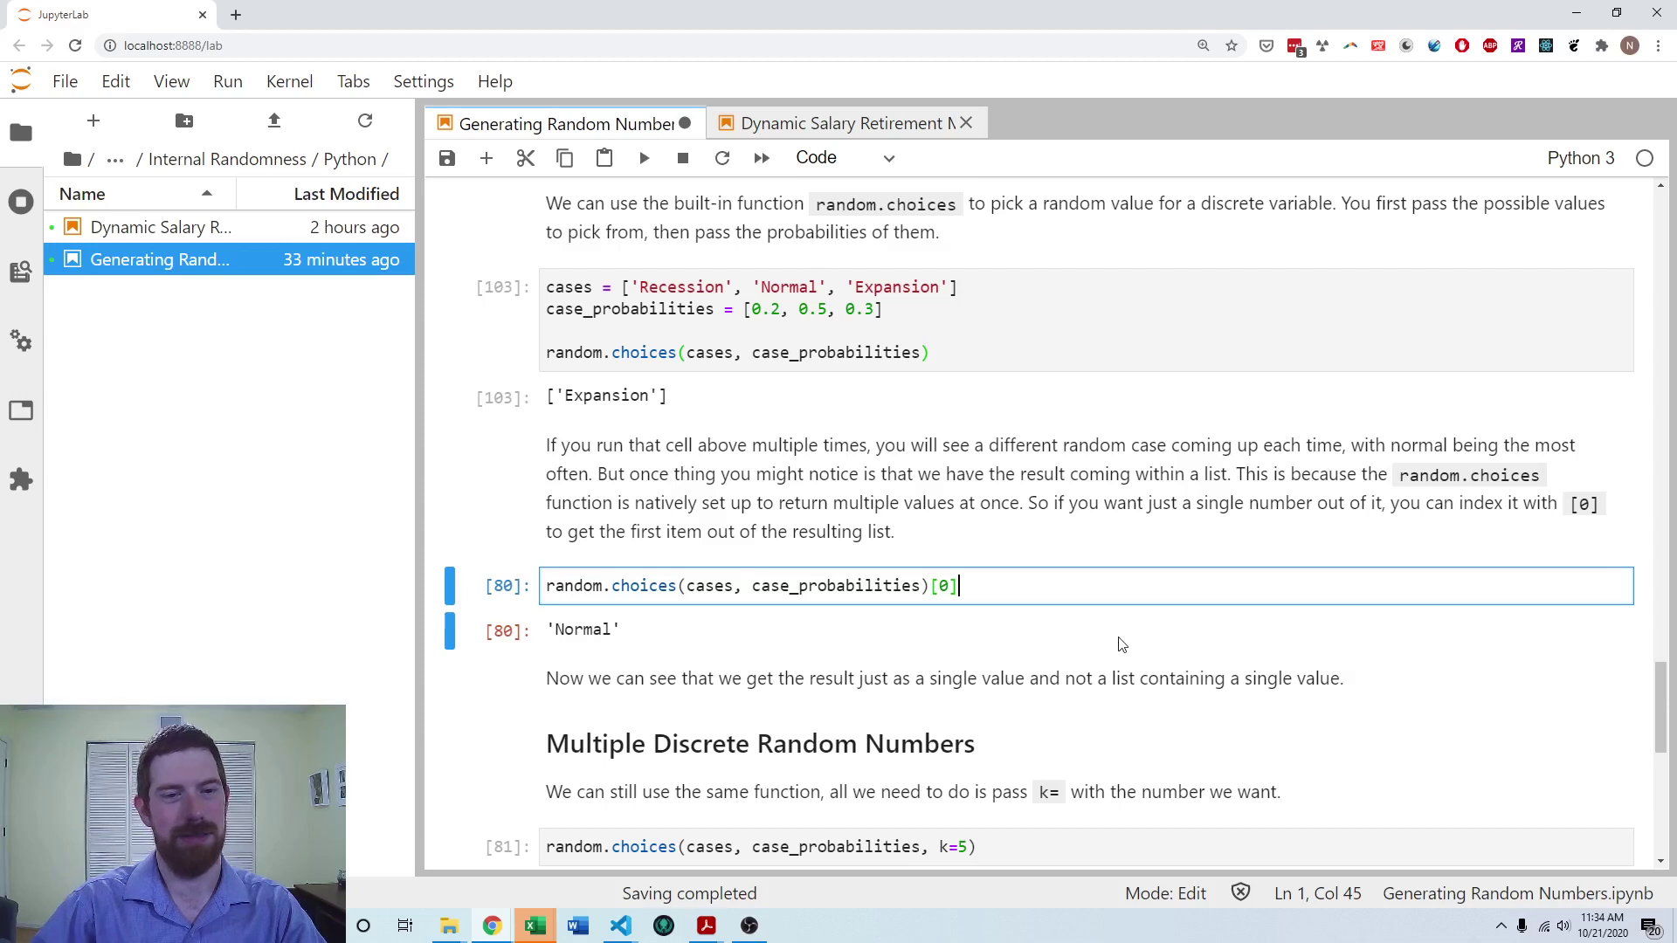
key(ctrl+Return)
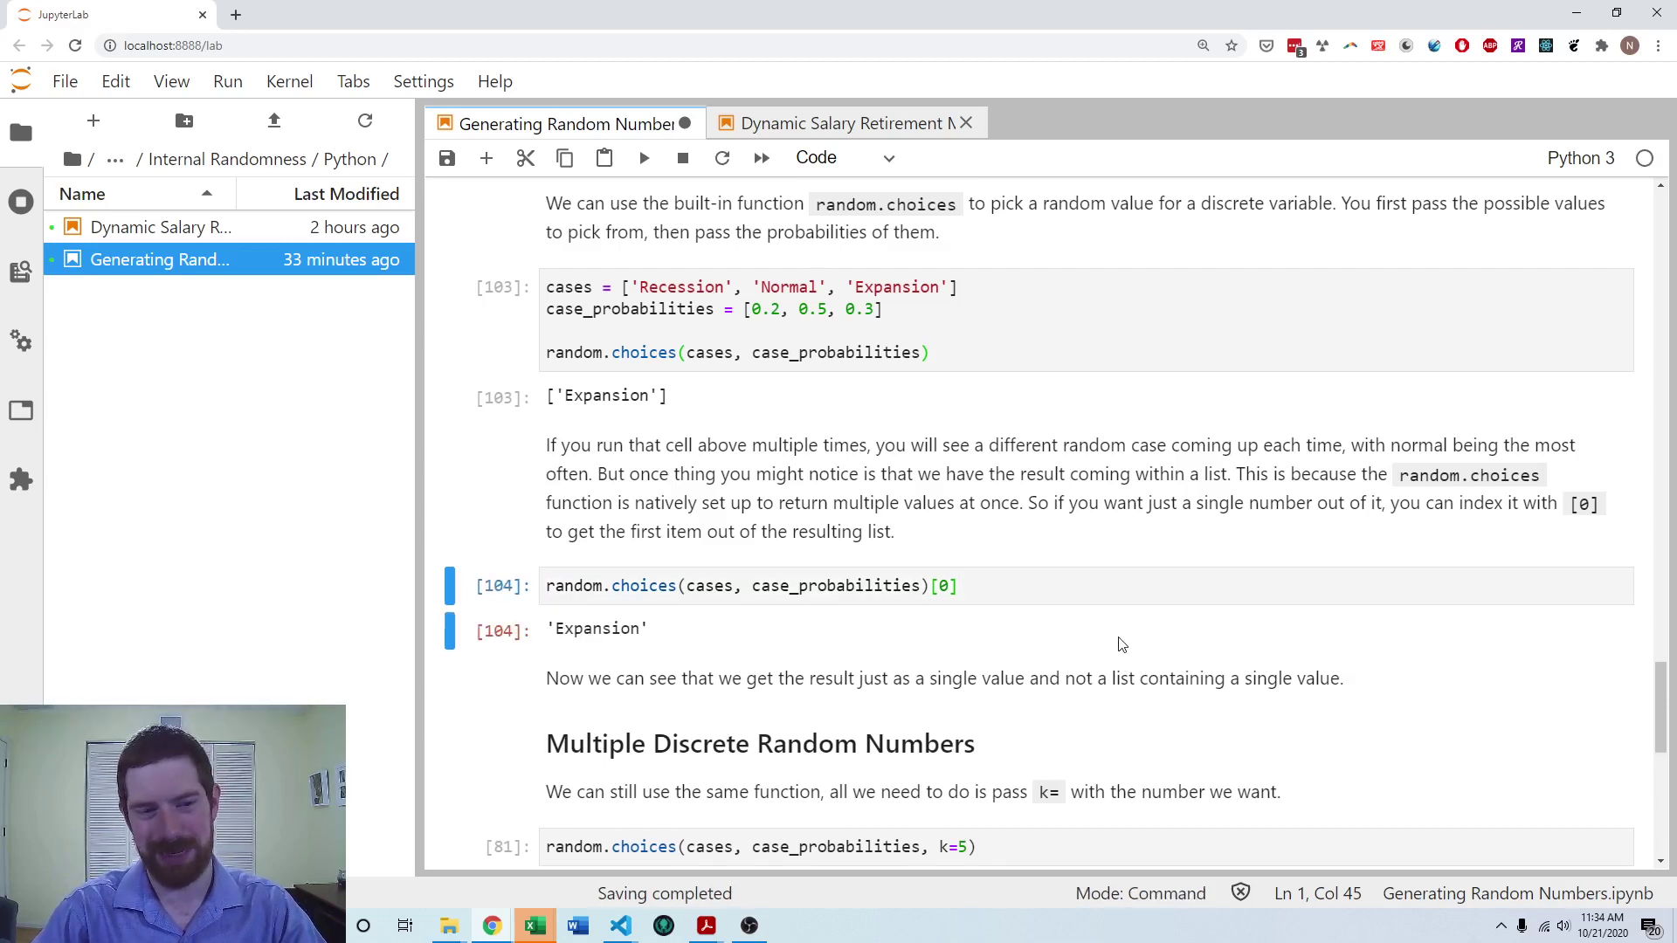
key(ctrl+Return)
key(ctrl+Return)
key(ctrl+Return)
key(ctrl+Return)
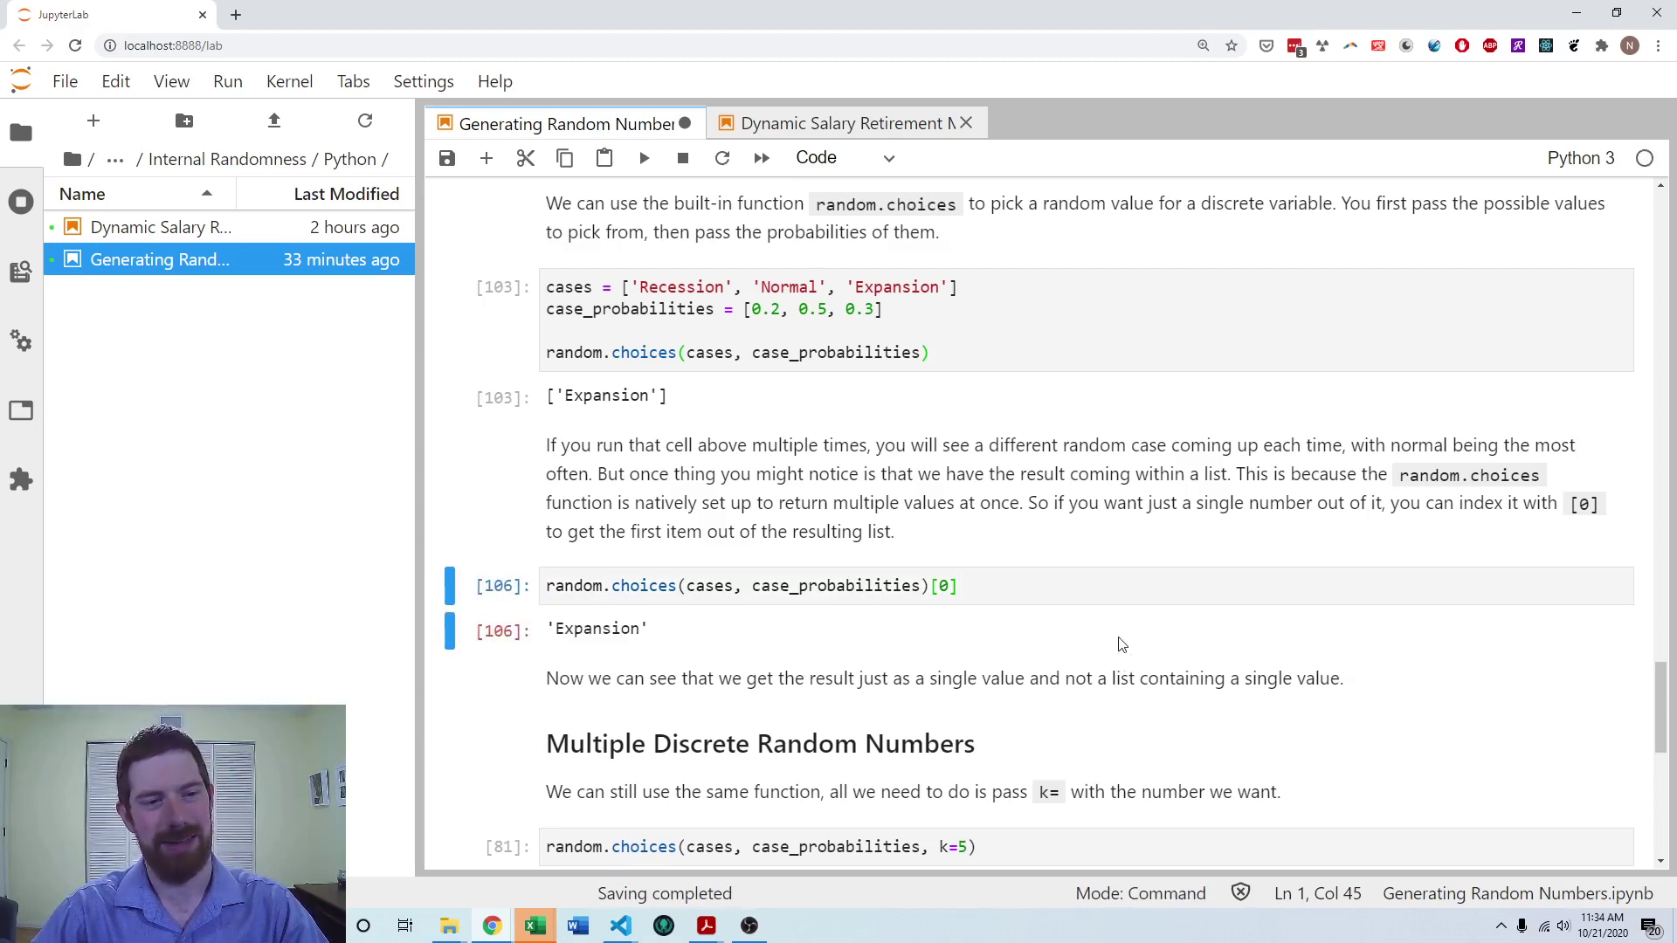
key(ctrl+Return)
key(ctrl+Return)
key(ctrl+Return)
key(ctrl+Return)
key(ctrl+Return)
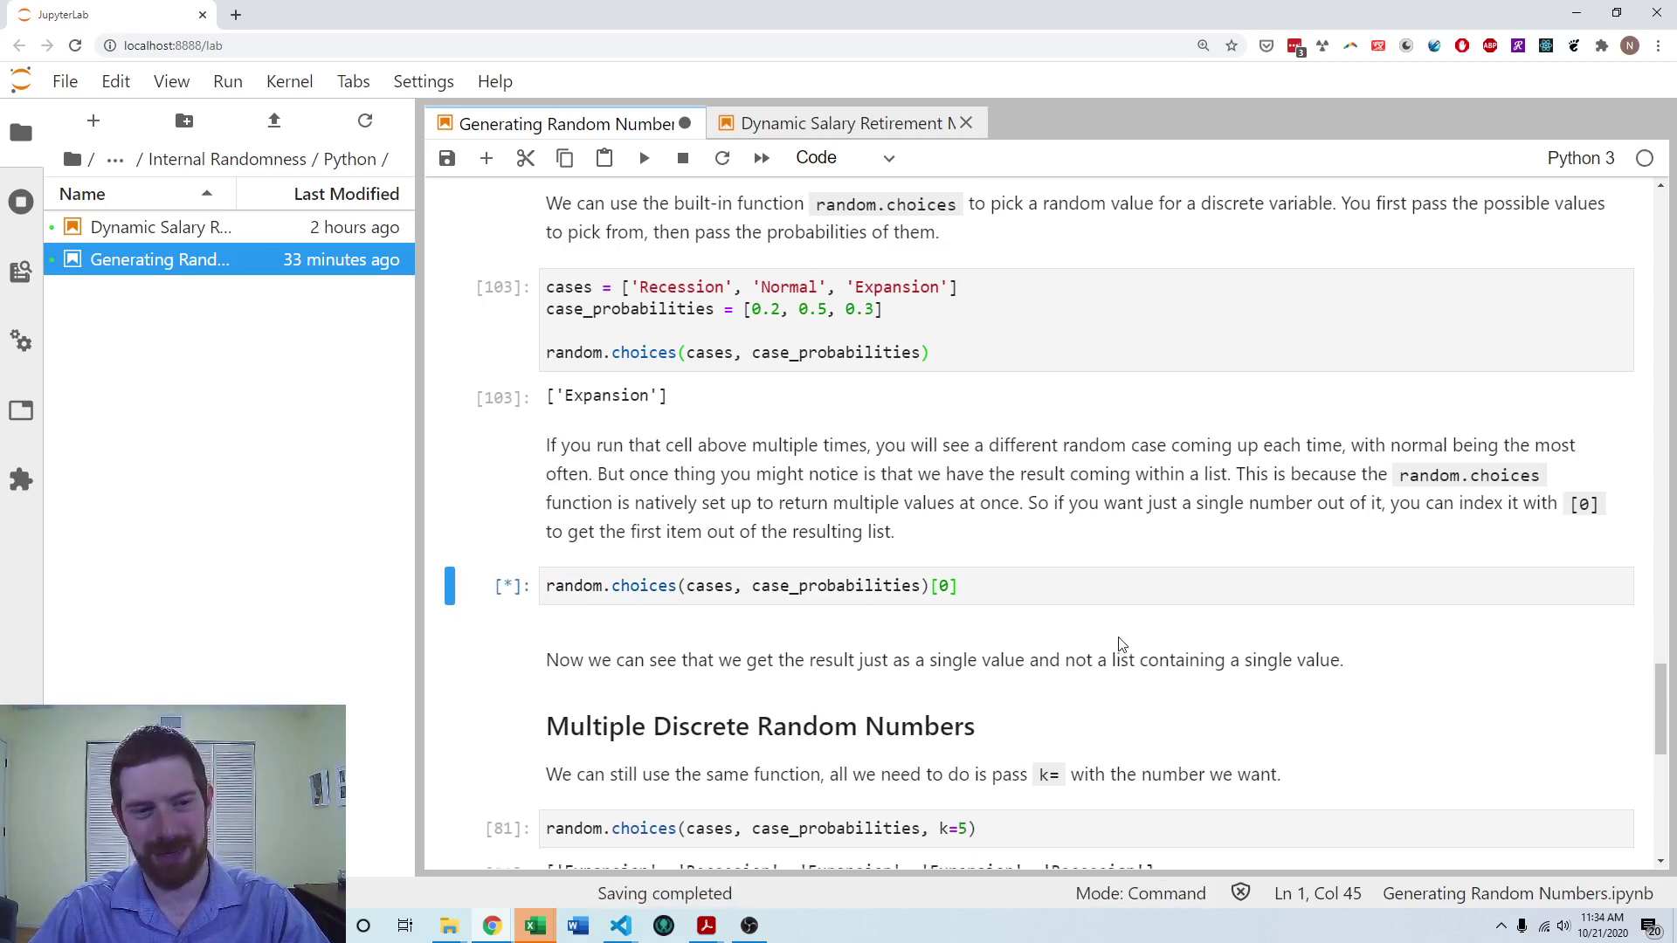
key(ctrl+Return)
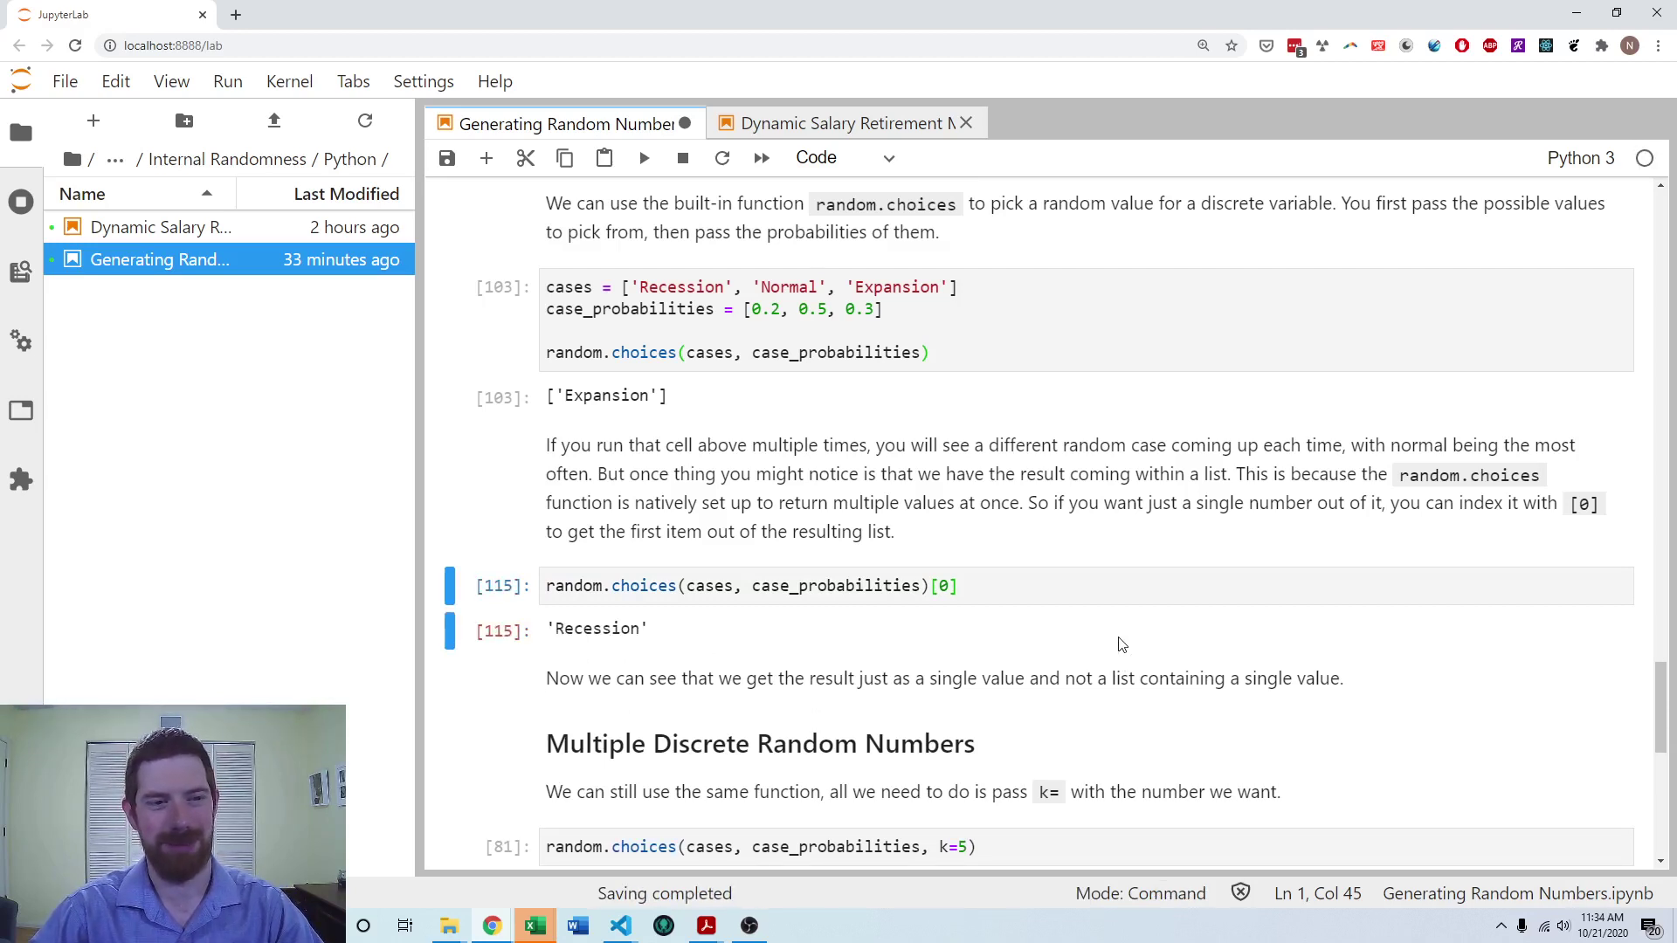
key(ctrl+Return)
key(ctrl+Return)
key(ctrl+Return)
key(ctrl+Return)
key(ctrl+Return)
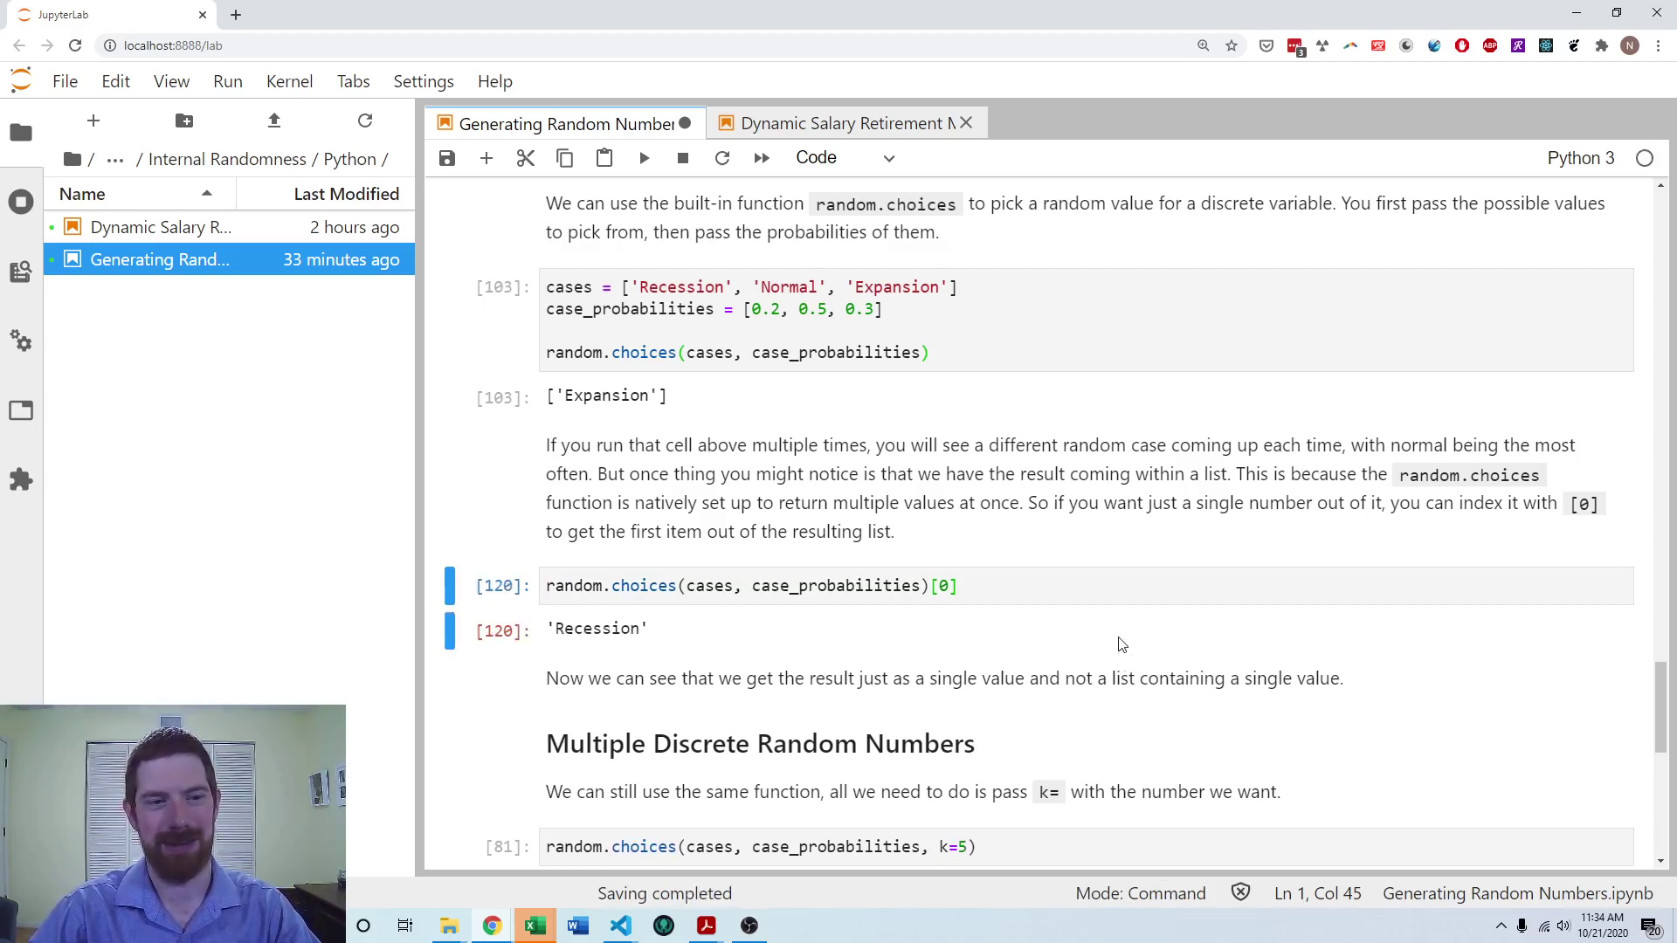
key(ctrl+Return)
key(ctrl+Return)
key(ctrl+Return)
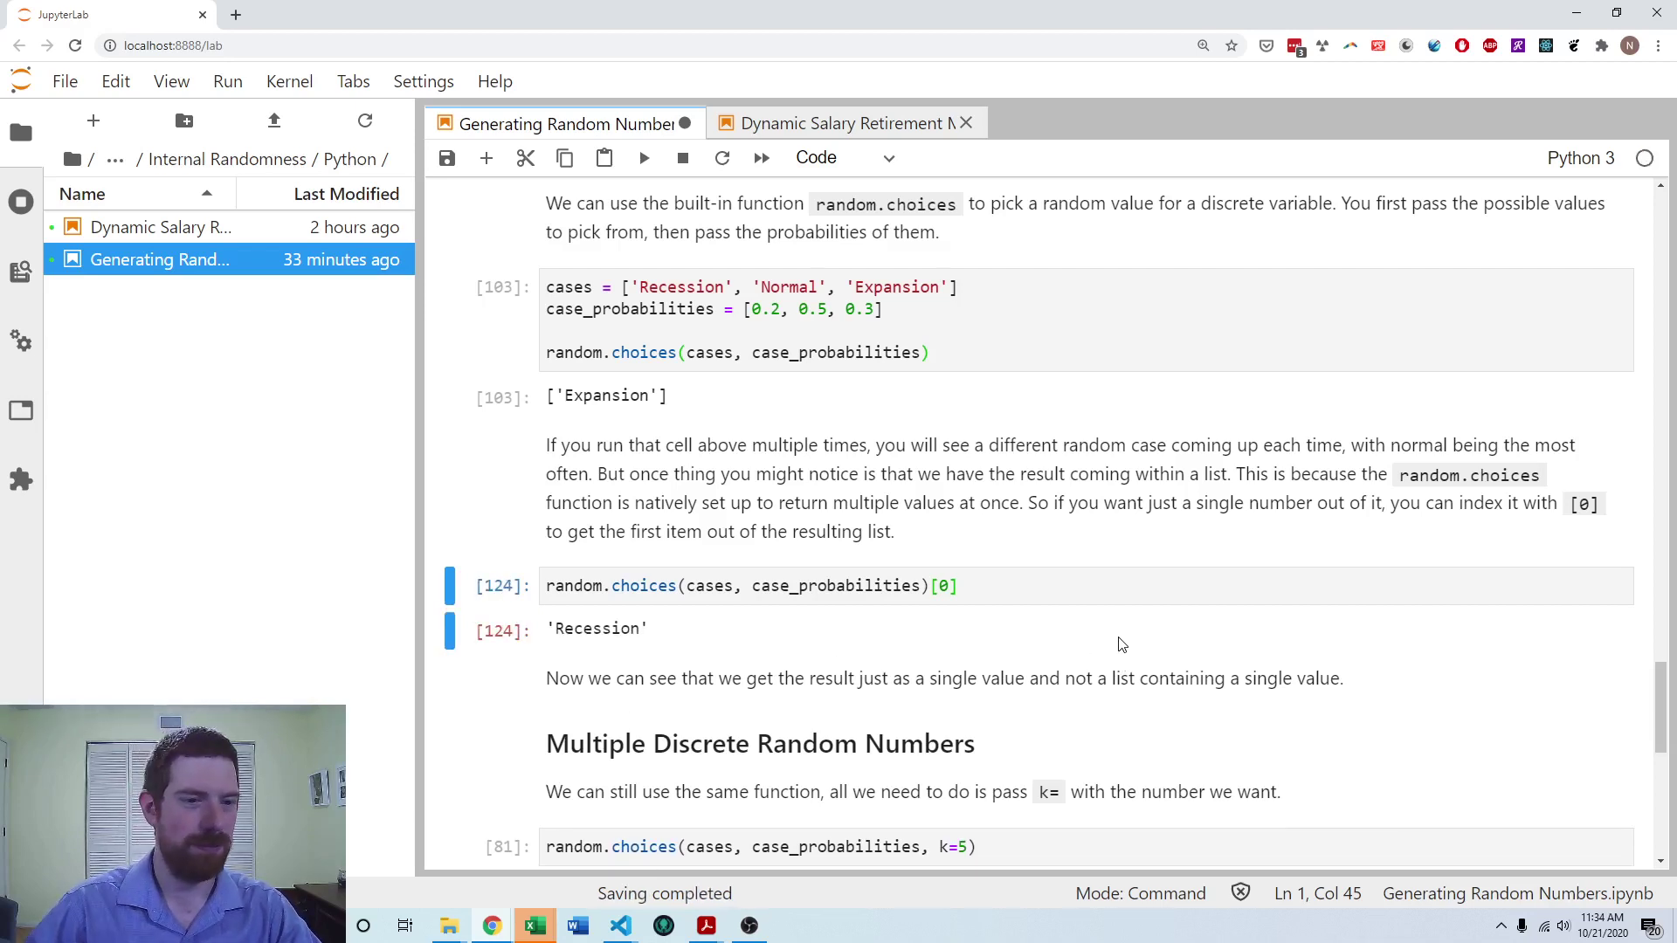
scroll(1107, 627, down, 3)
click(893, 584)
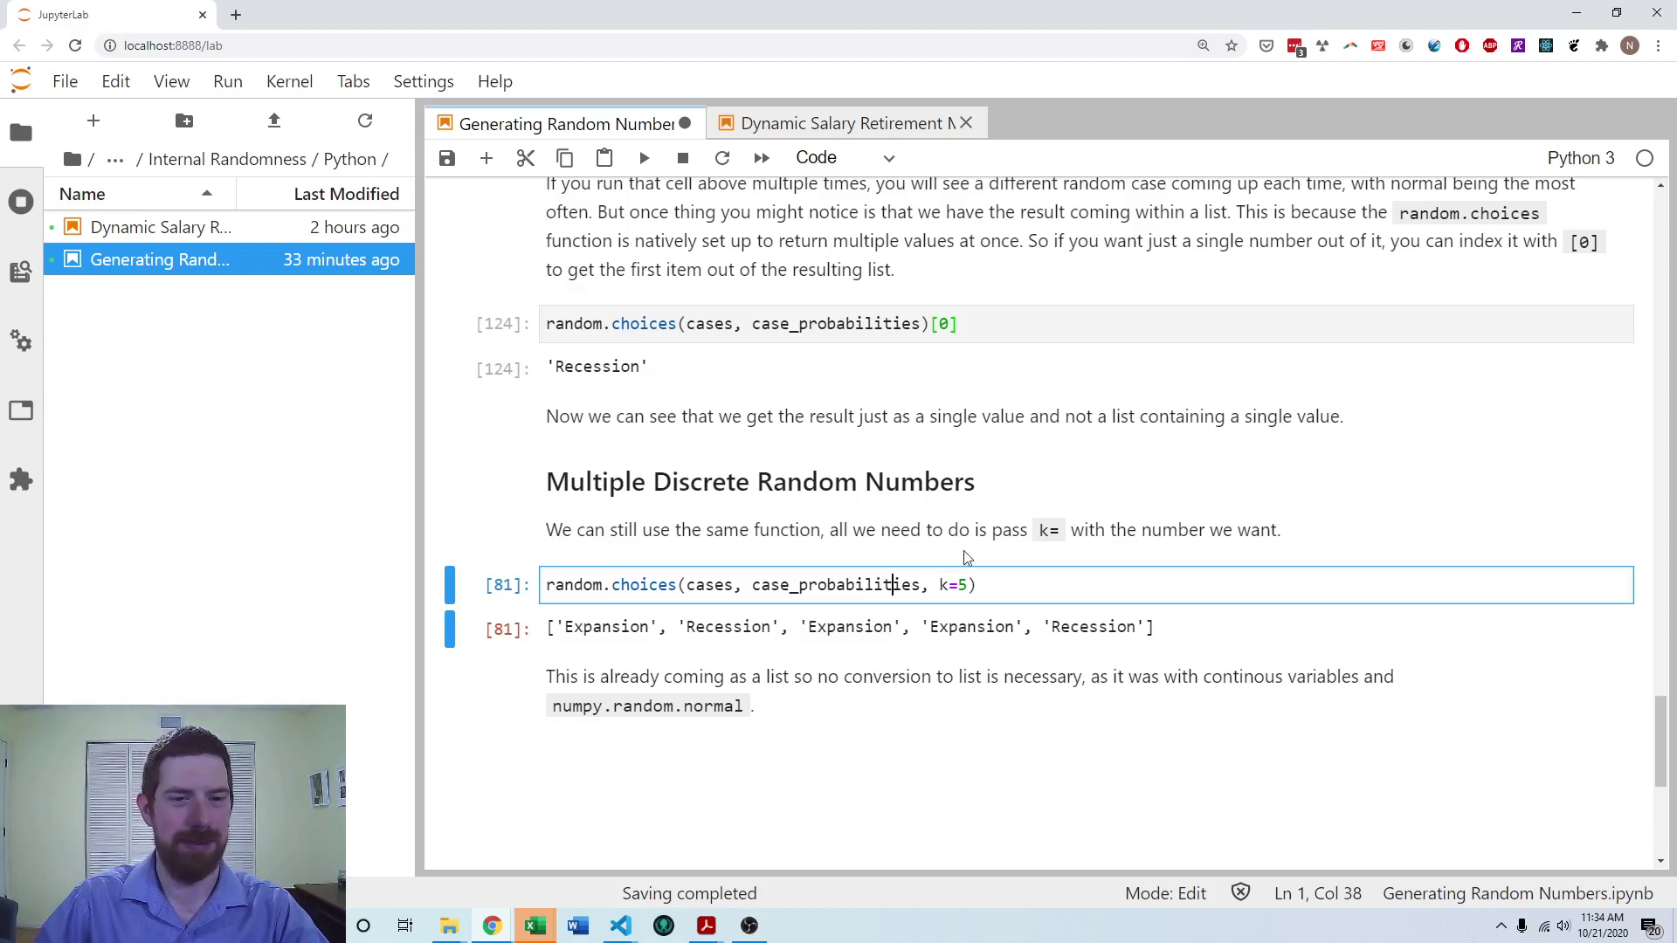
Run the draw cell at k=5, then change it to k=10 and rerun for ten states
click(992, 587)
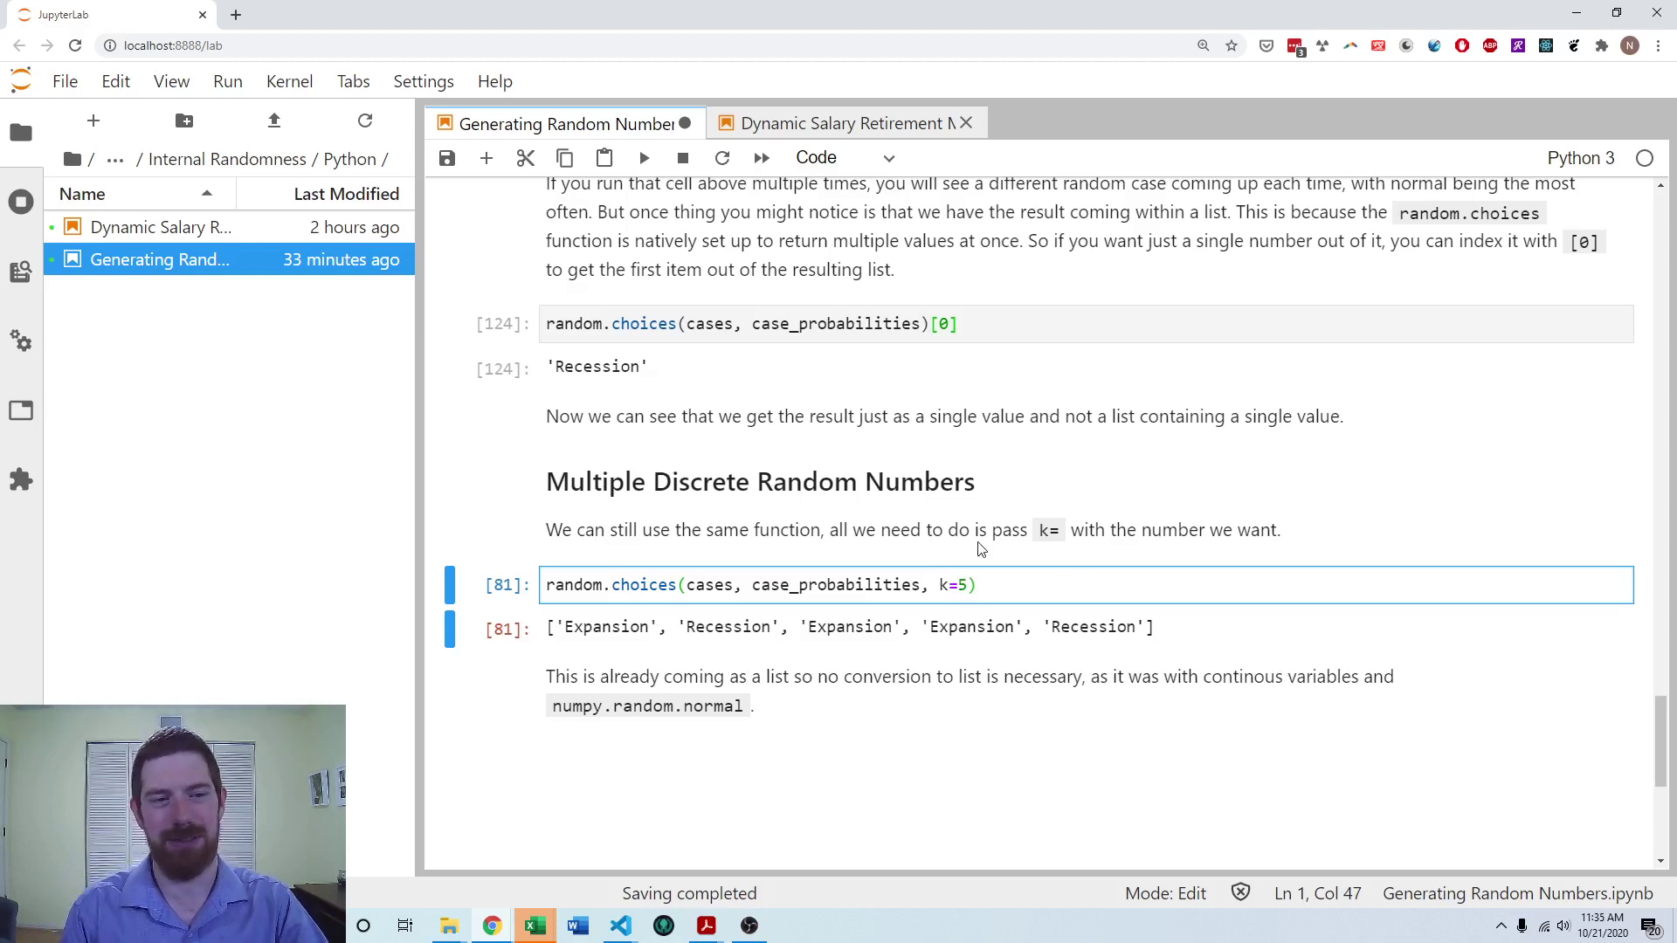
key(ctrl+Return)
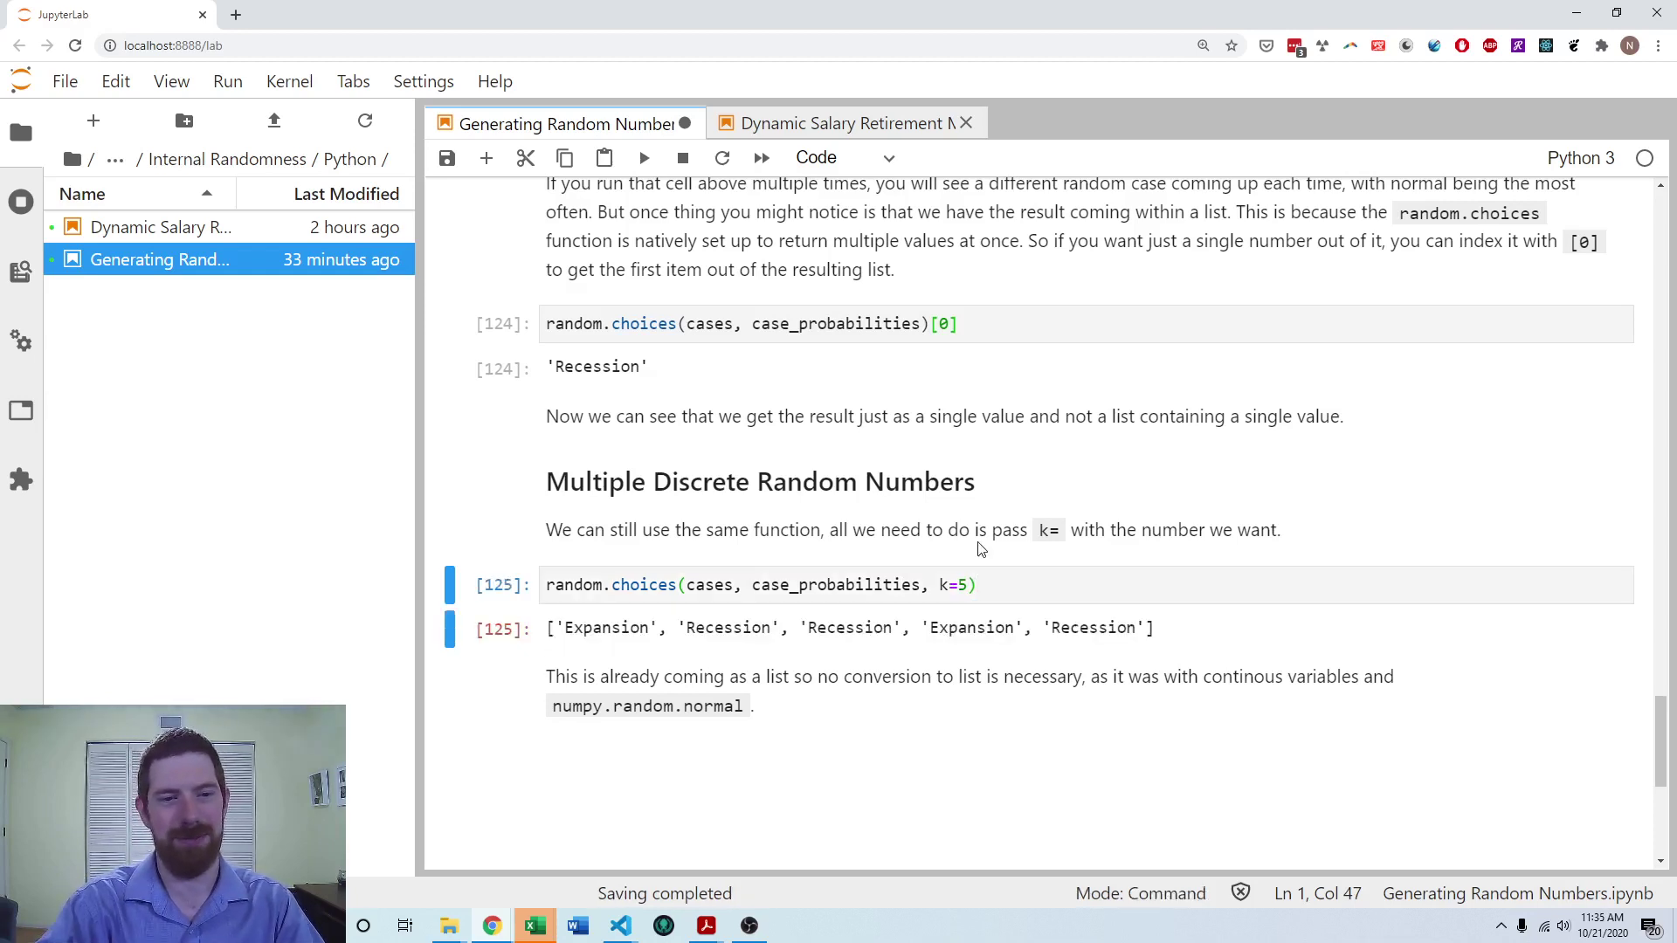
key(Return)
key(Left)
key(BackSpace)
text(10)
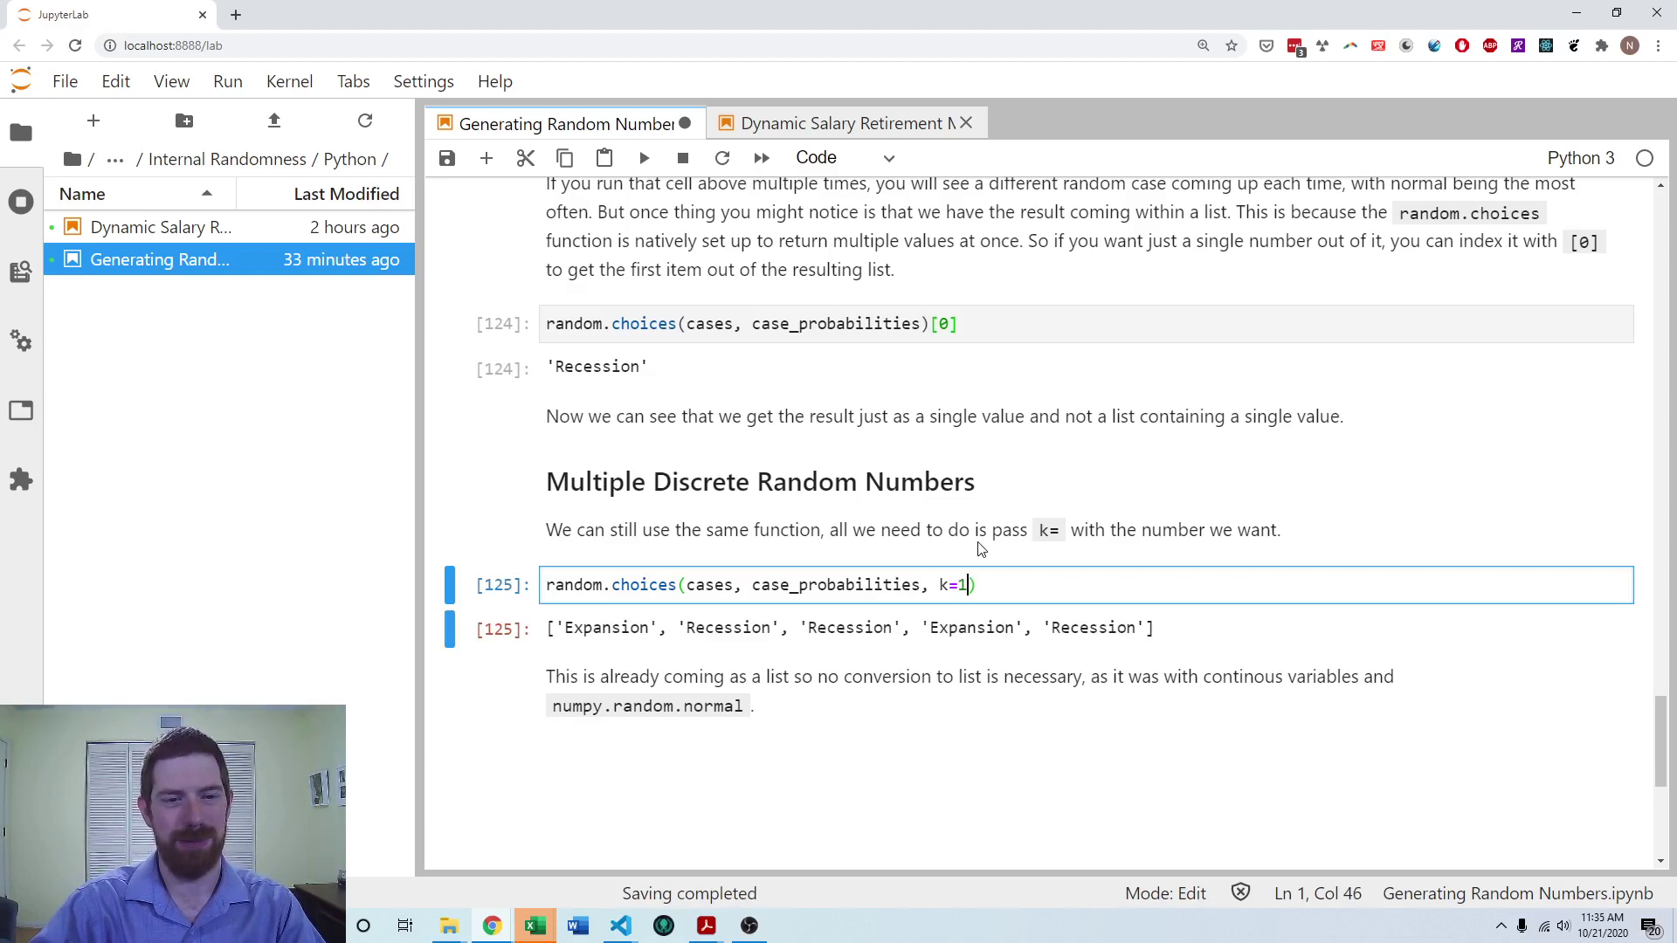
key(ctrl+Return)
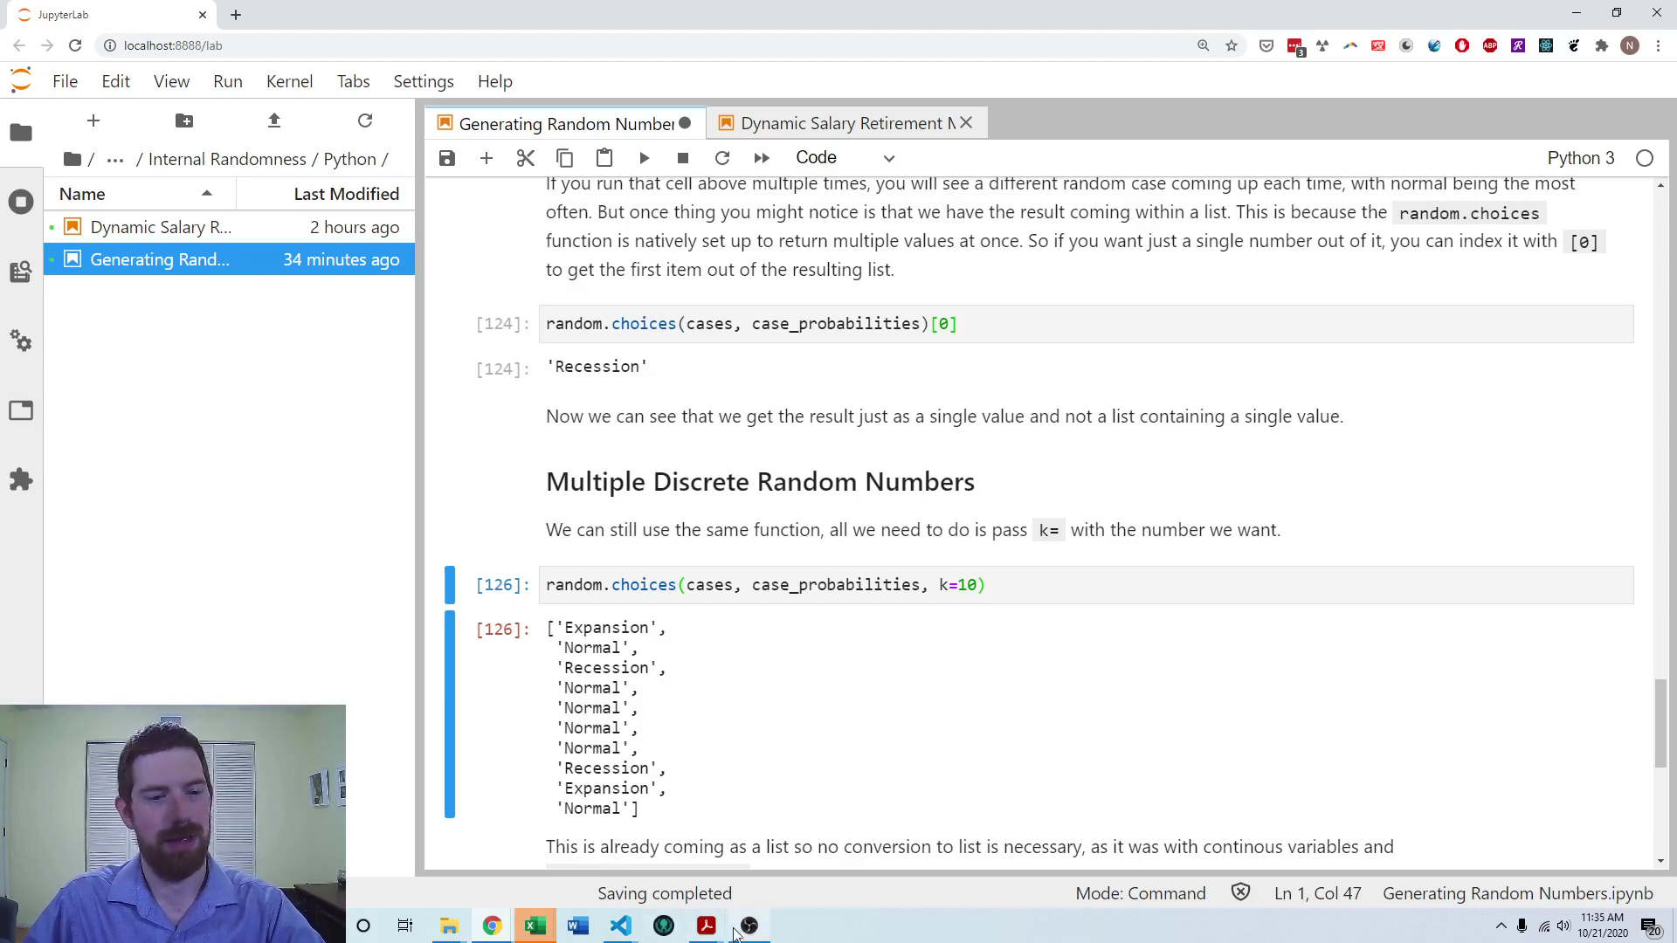
Switch to the S8 Probabilistic Modeling slides and advance to slide 39, the Simple Model Lab
click(707, 925)
click(675, 862)
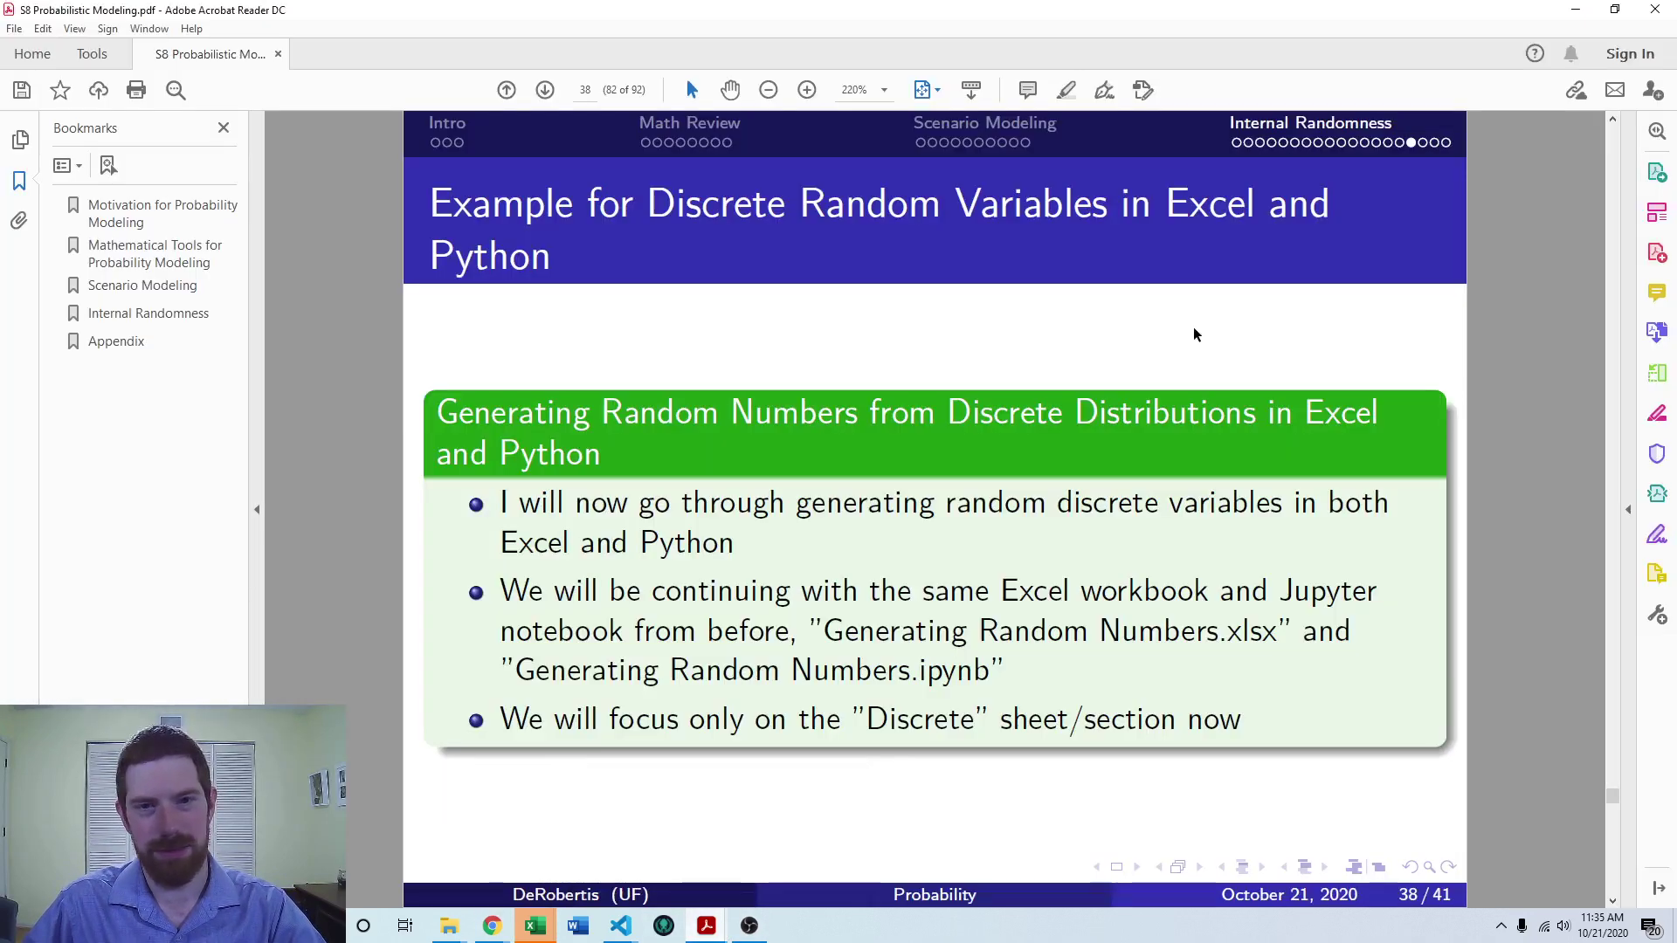
key(Right)
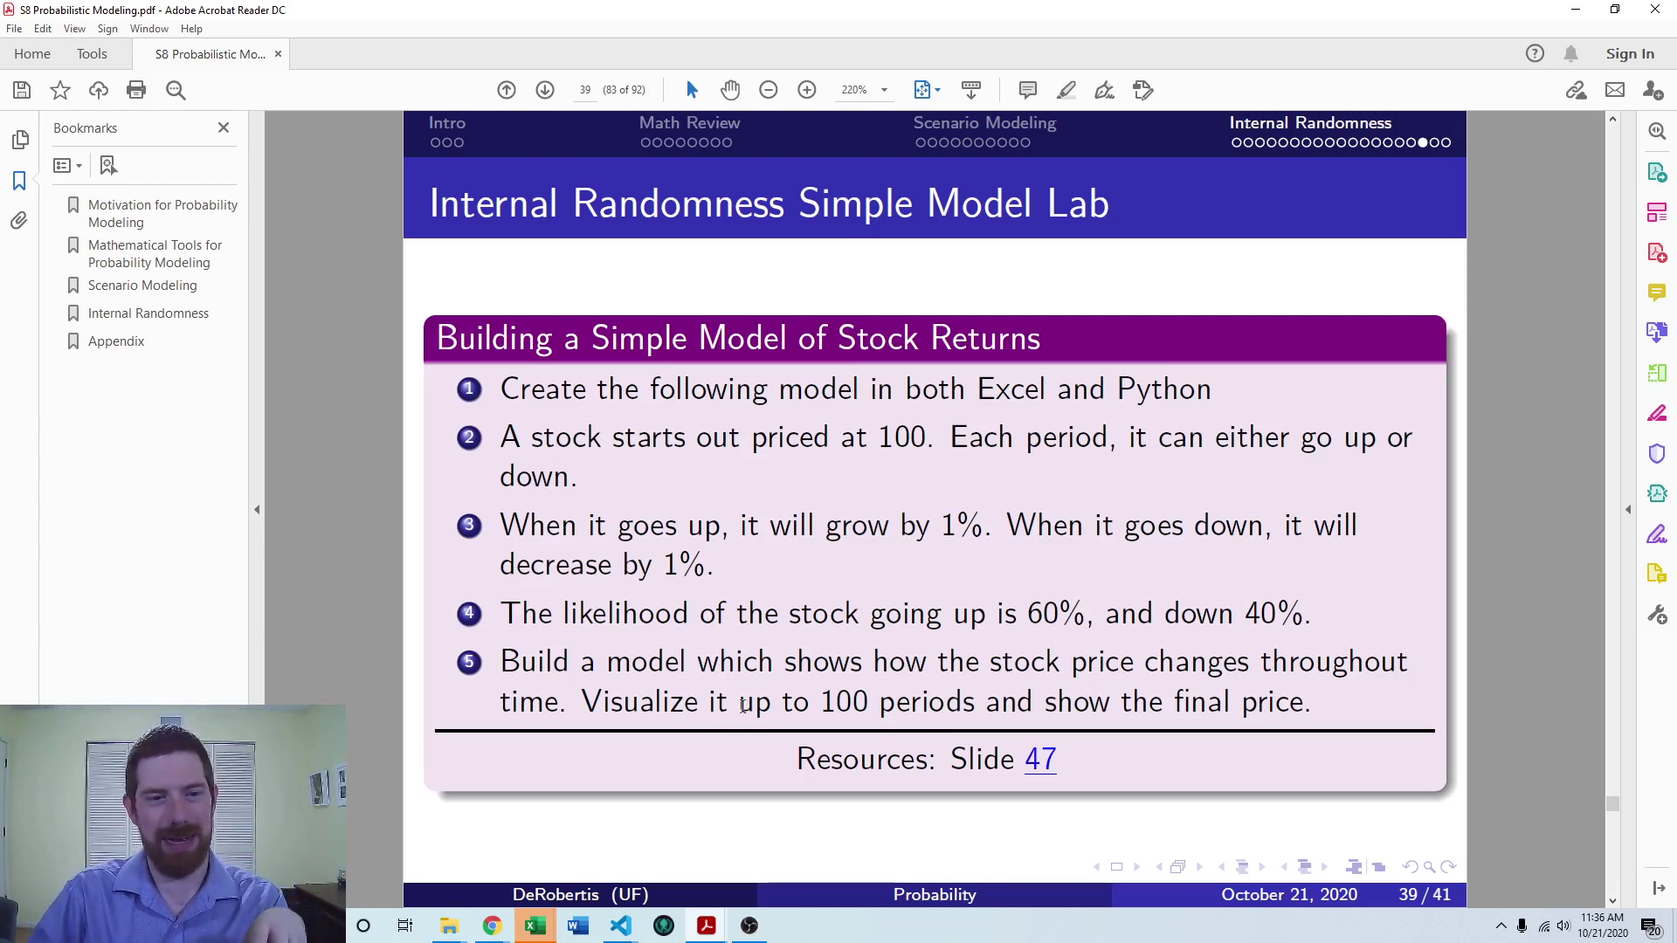
drag(997, 616, 1337, 618)
click(1049, 594)
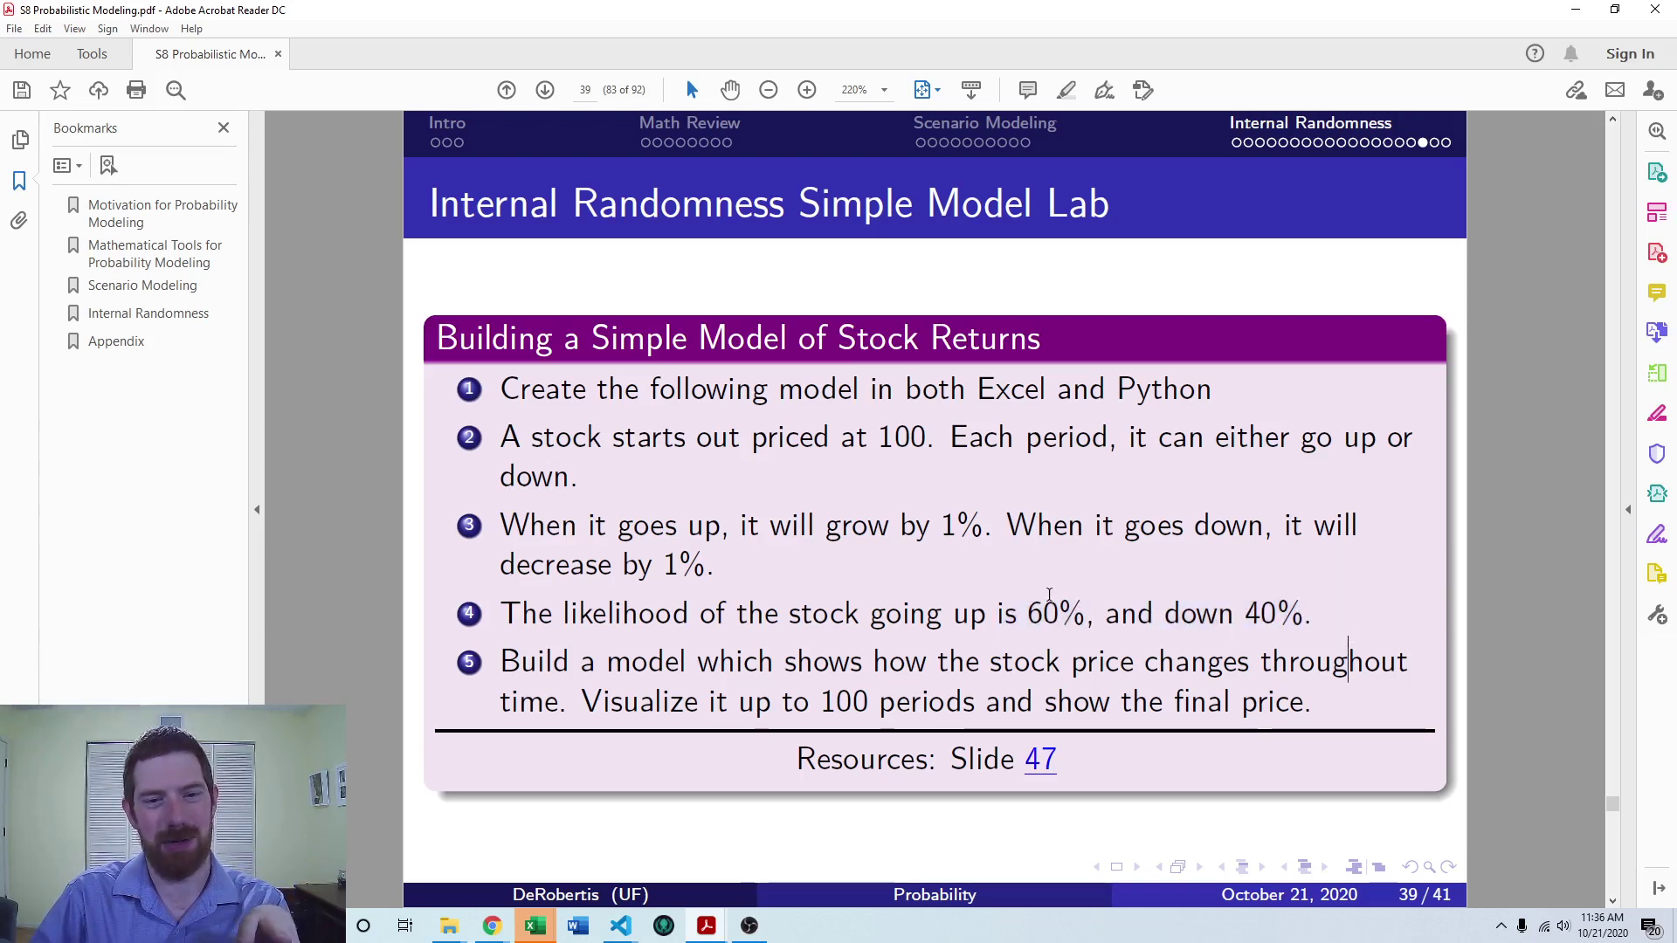
drag(1020, 615, 1245, 615)
click(1345, 629)
drag(1344, 629, 1258, 627)
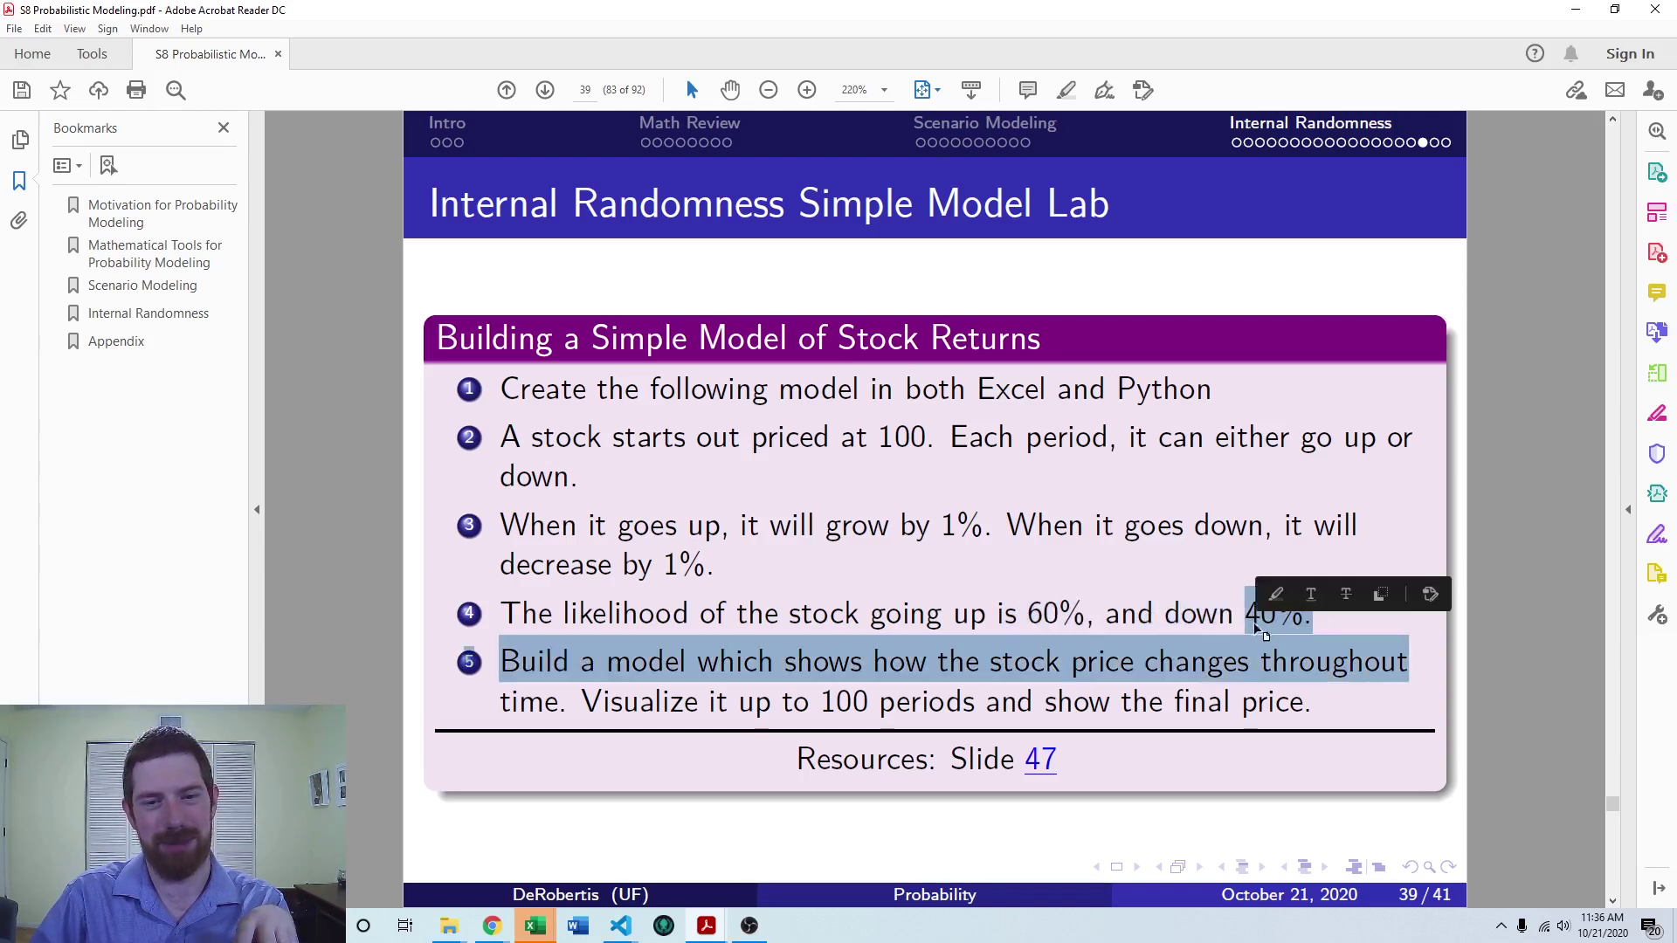
click(1264, 631)
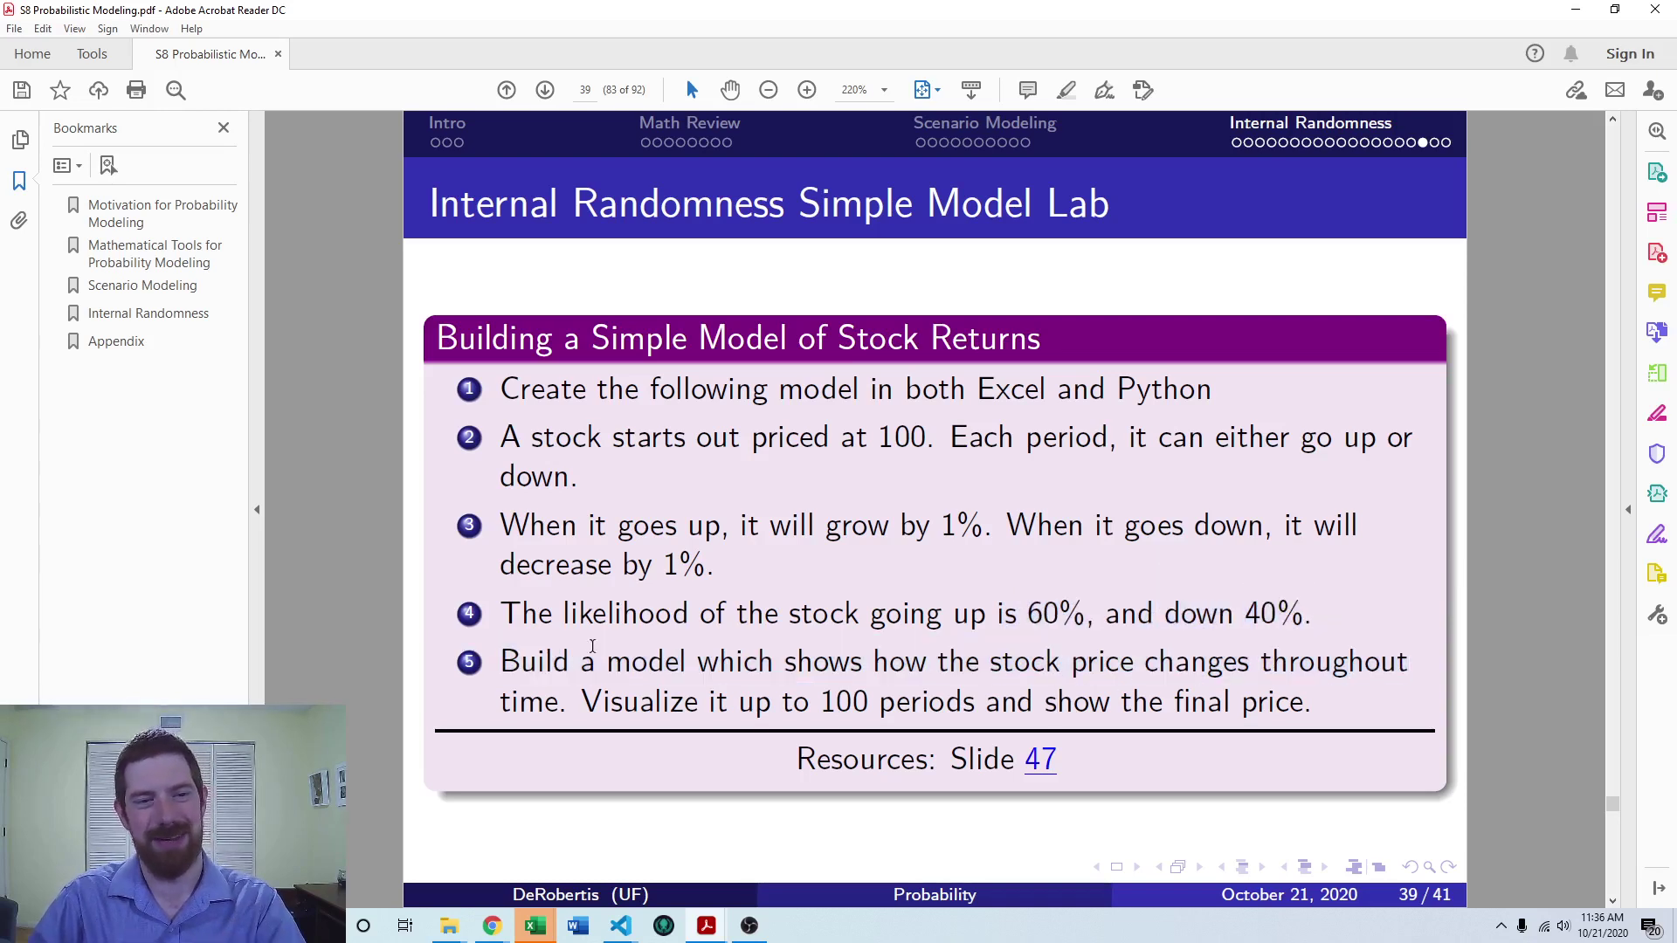